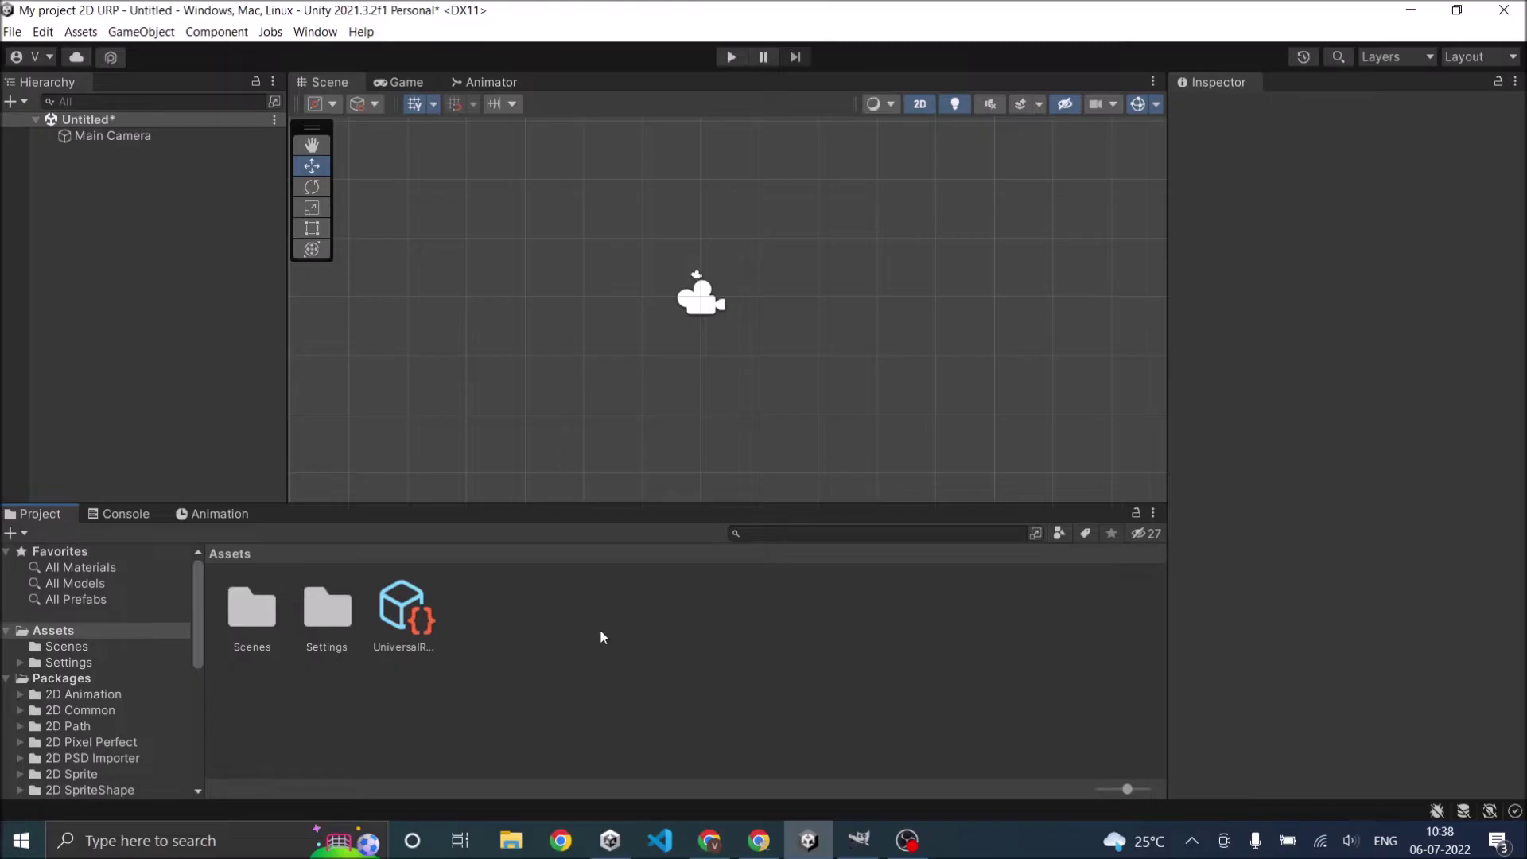
Import the 2D character image from the Downloads folder into the project's Assets folder
{"action": "right_click", "coordinate": [553, 649]}
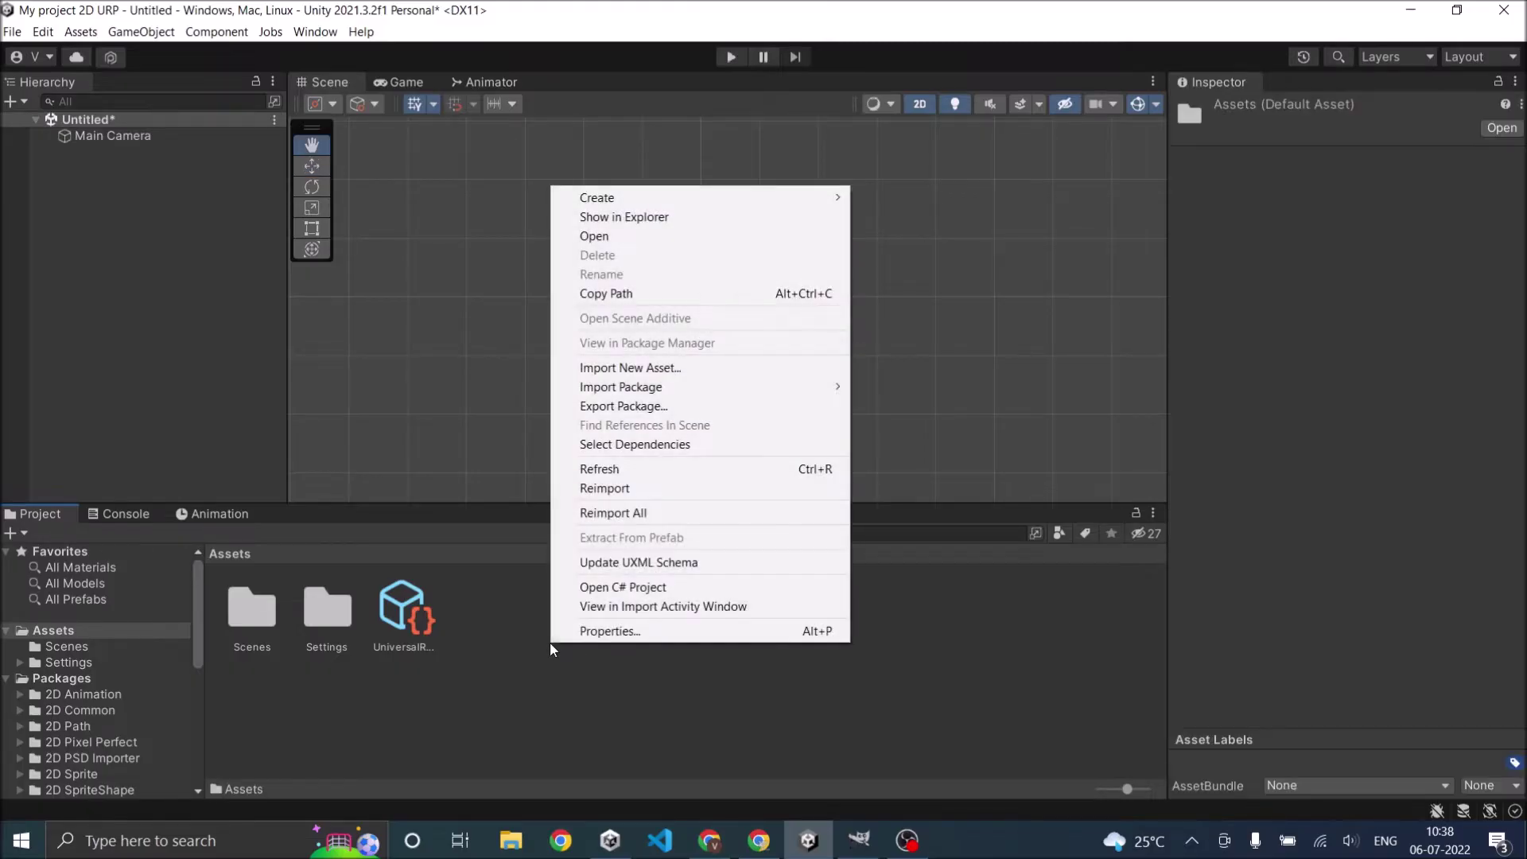
{"action": "left_click", "coordinate": [690, 366]}
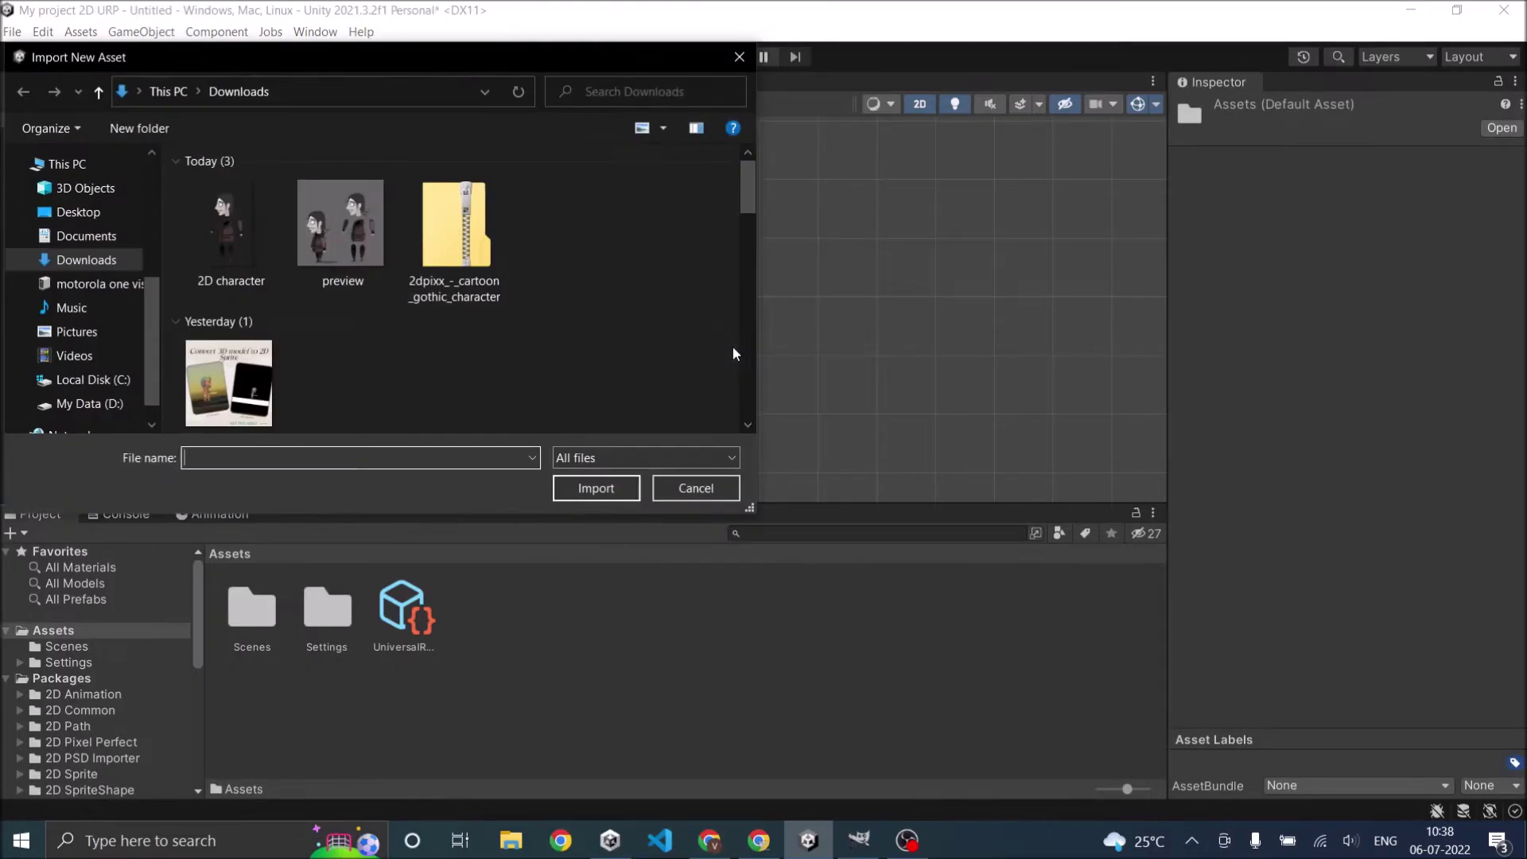
{"action": "left_click", "coordinate": [230, 231]}
{"action": "left_click", "coordinate": [597, 487]}
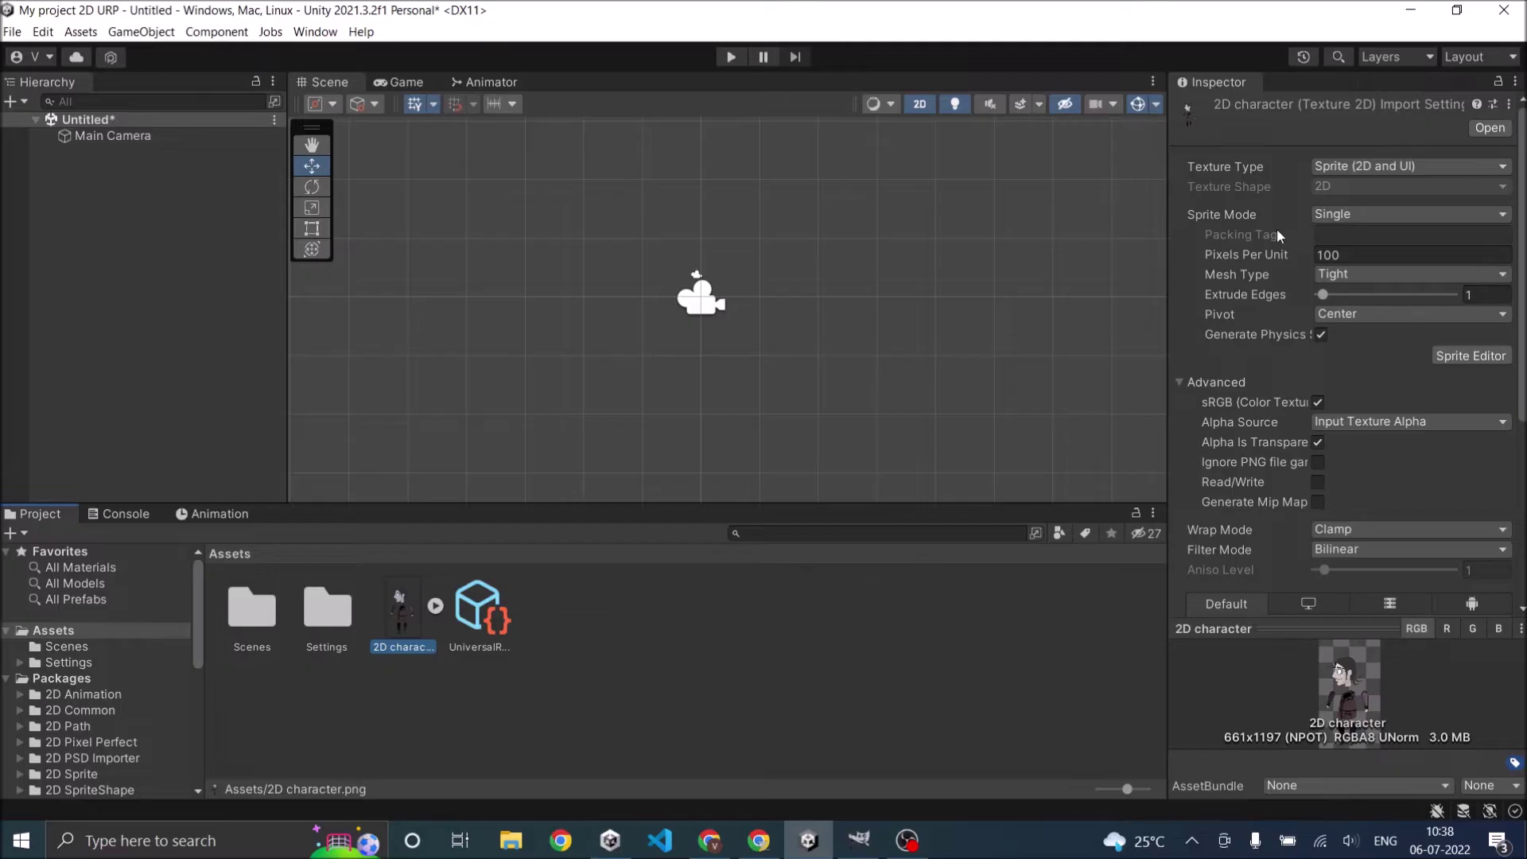
Choose Sprite (2D and UI) as the 2D character's texture type and Single as its sprite mode
{"action": "left_click", "coordinate": [1348, 166]}
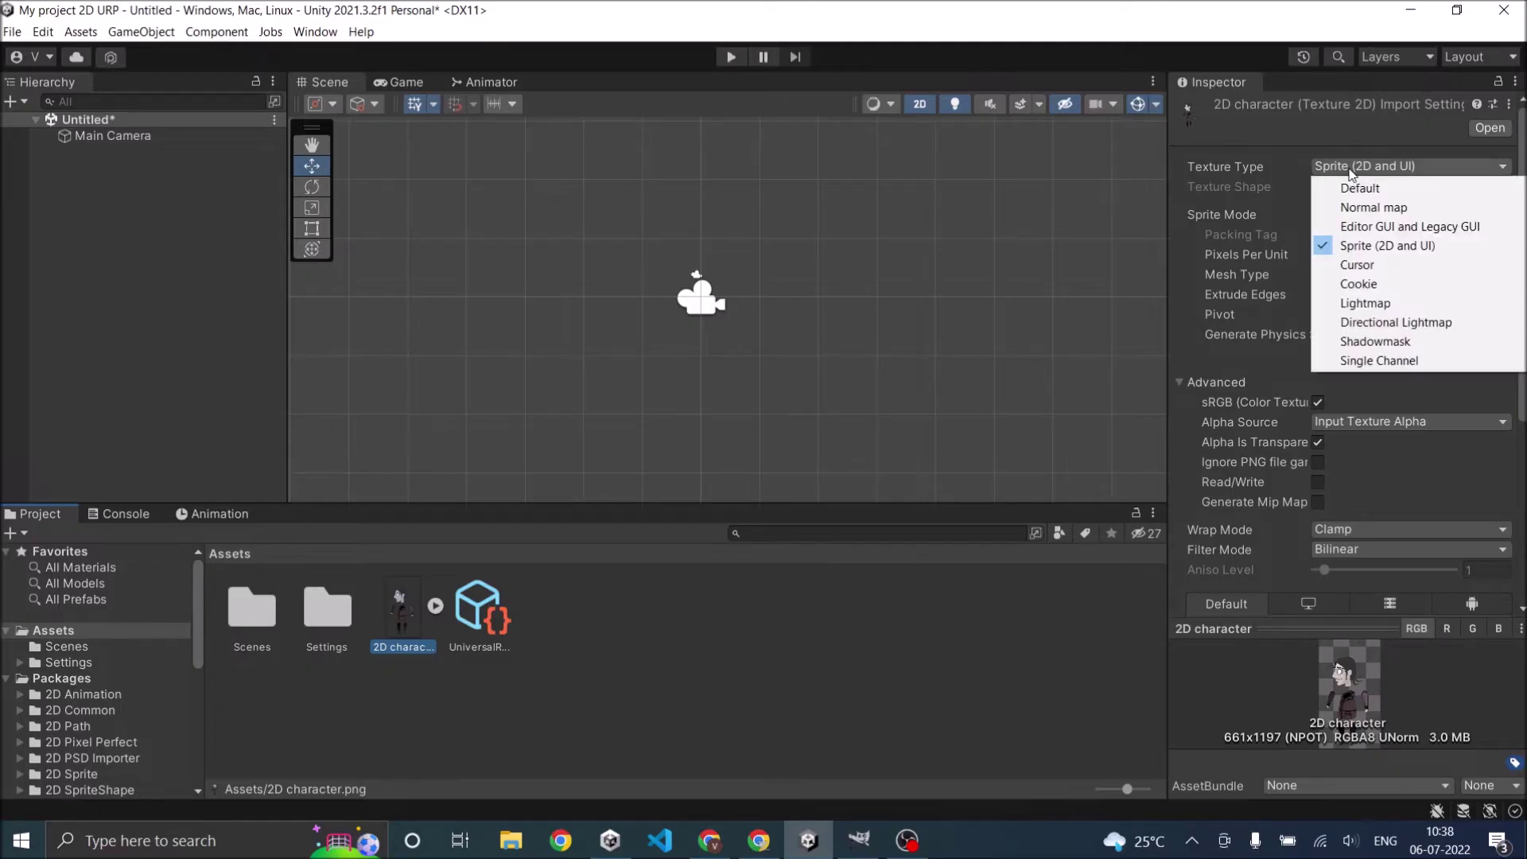
{"action": "left_click", "coordinate": [1356, 251]}
{"action": "left_click", "coordinate": [1379, 221]}
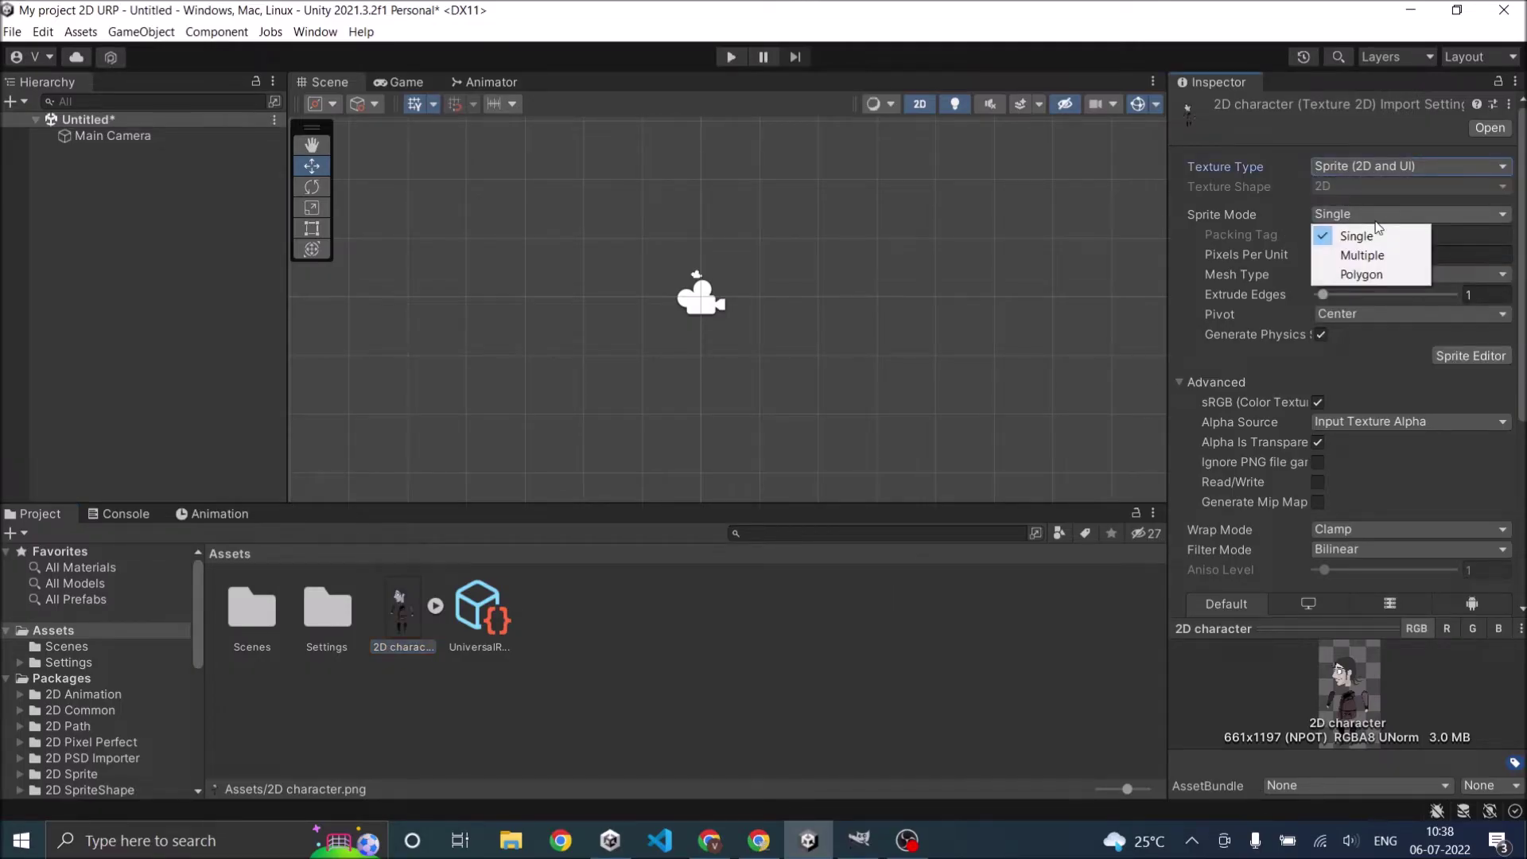
{"action": "left_click", "coordinate": [1362, 235]}
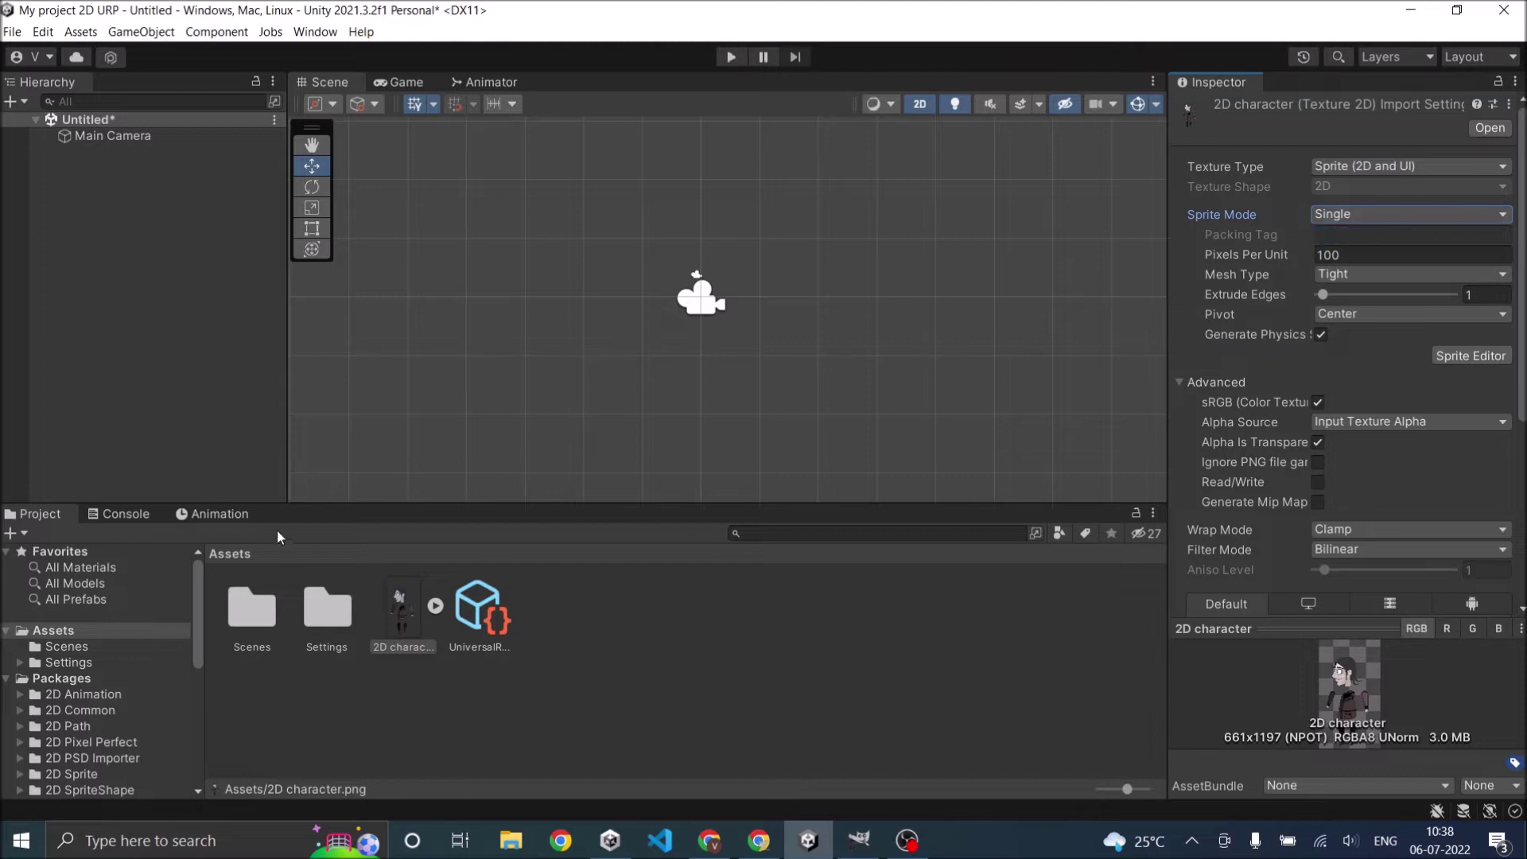
Add the 2D character sprite to the scene hierarchy and show it in the Game view
{"action": "left_click_drag", "start_coordinate": [402, 609], "coordinate": [110, 199]}
{"action": "left_click", "coordinate": [400, 82]}
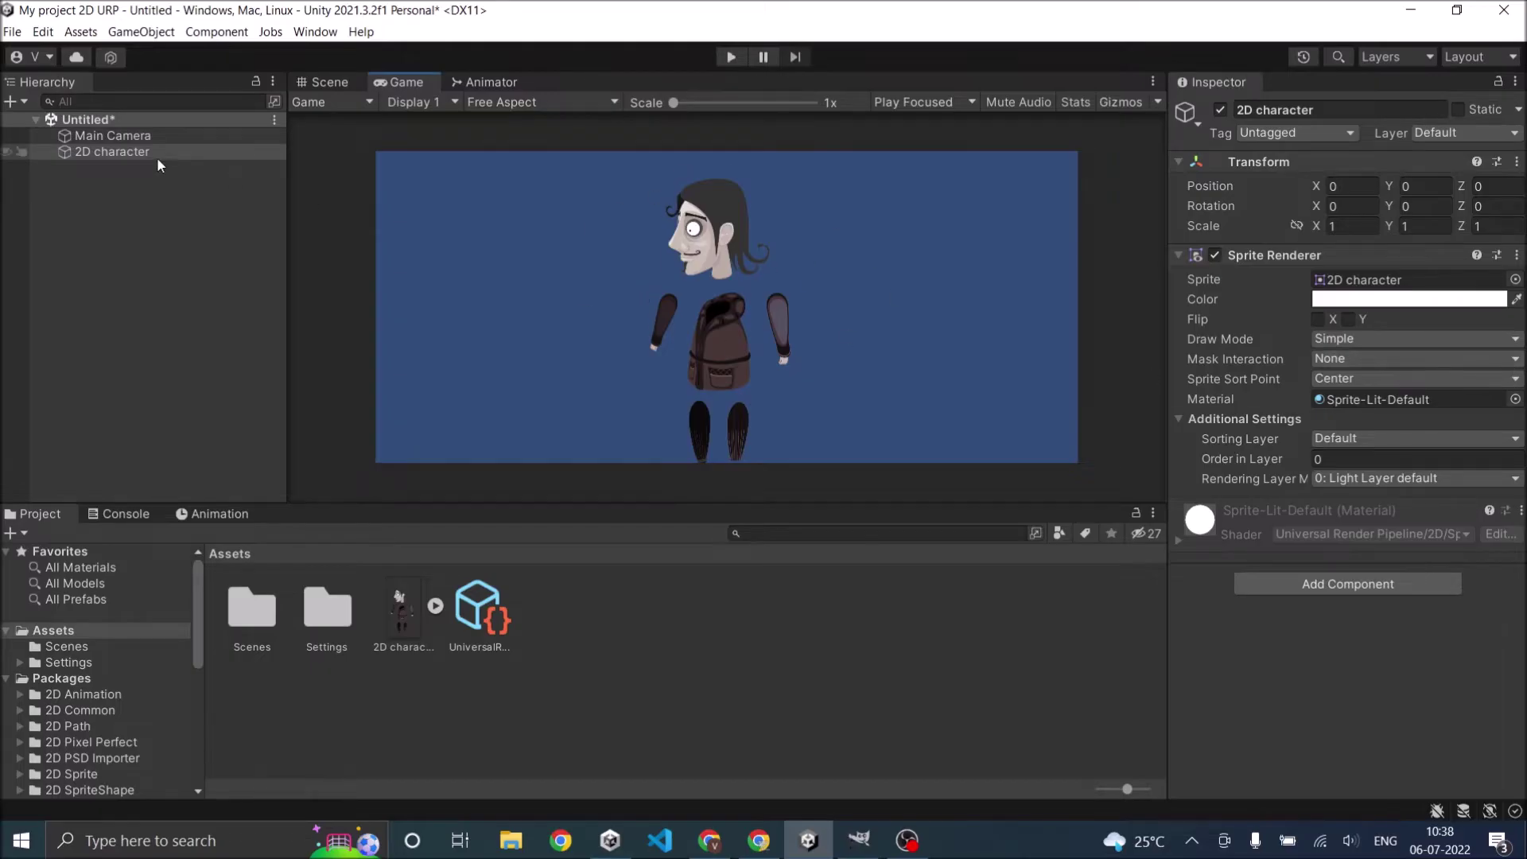
Set the 2D character texture's Pixels Per Unit to 200 and apply the import settings
{"action": "left_click", "coordinate": [402, 618]}
{"action": "left_click", "coordinate": [1348, 253]}
{"action": "type", "text": "200"}
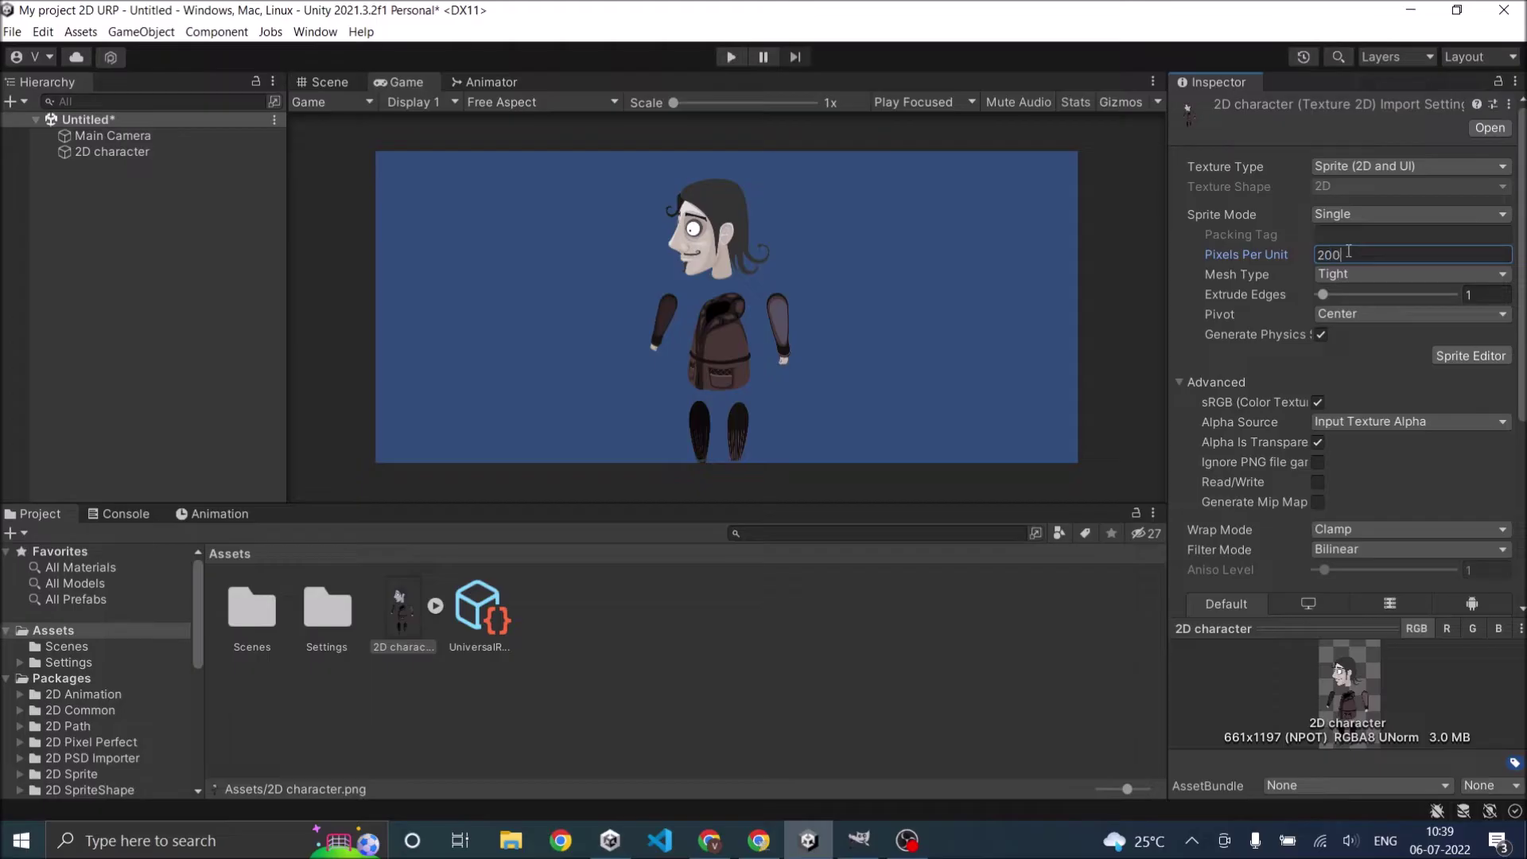
{"action": "scroll", "coordinate": [1481, 399], "scroll_direction": "down", "scroll_amount": 5}
{"action": "left_click", "coordinate": [1488, 449]}
{"action": "scroll", "coordinate": [1443, 549], "scroll_direction": "up", "scroll_amount": 5}
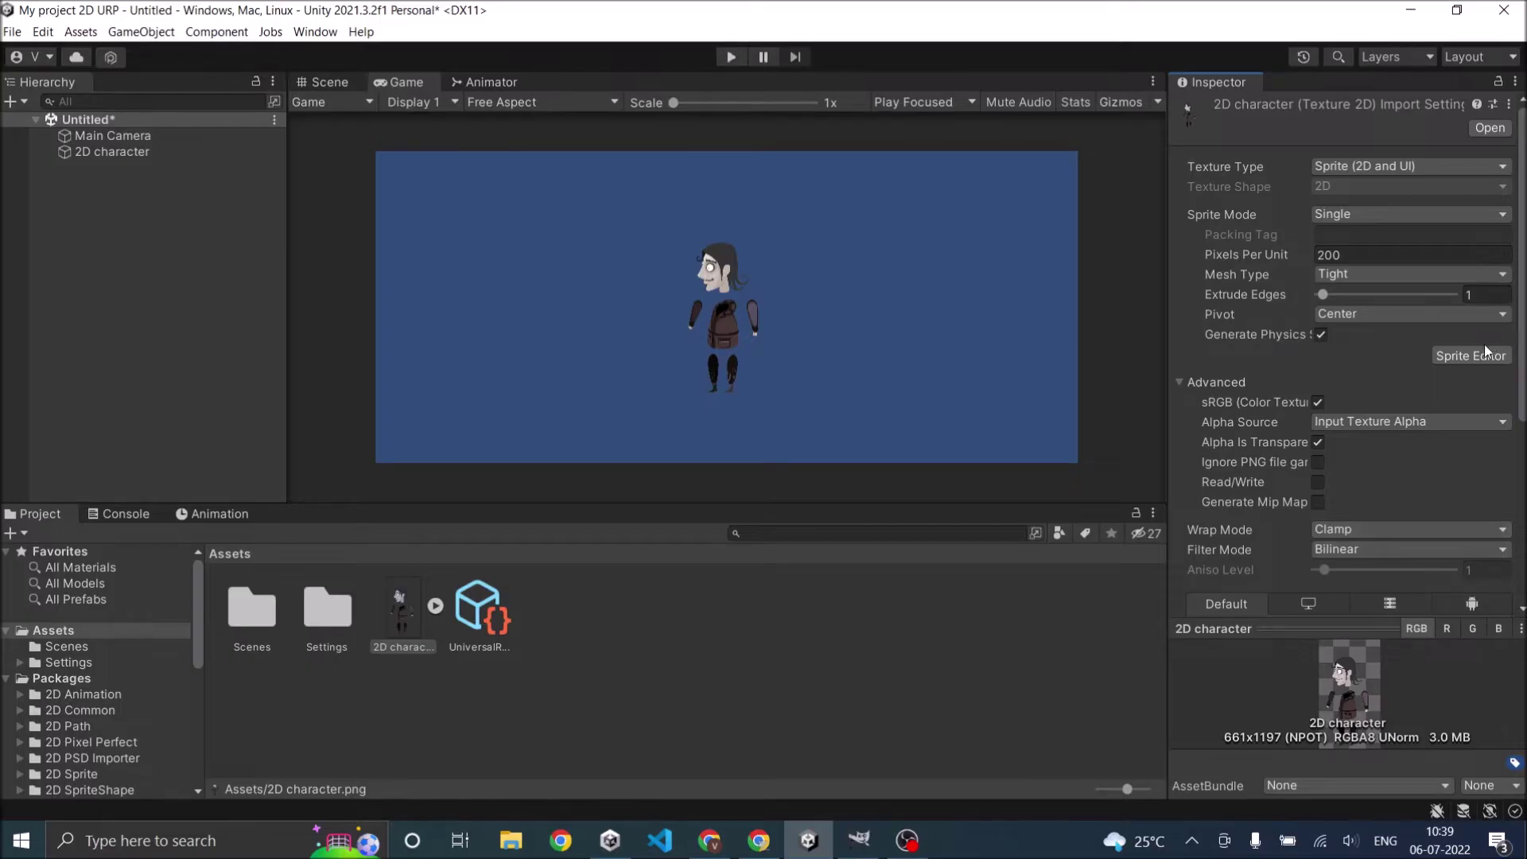
Open the character sprite in the Skinning Editor with the visibility list hidden and add a vertex near the torso's centre
{"action": "left_click", "coordinate": [1464, 358]}
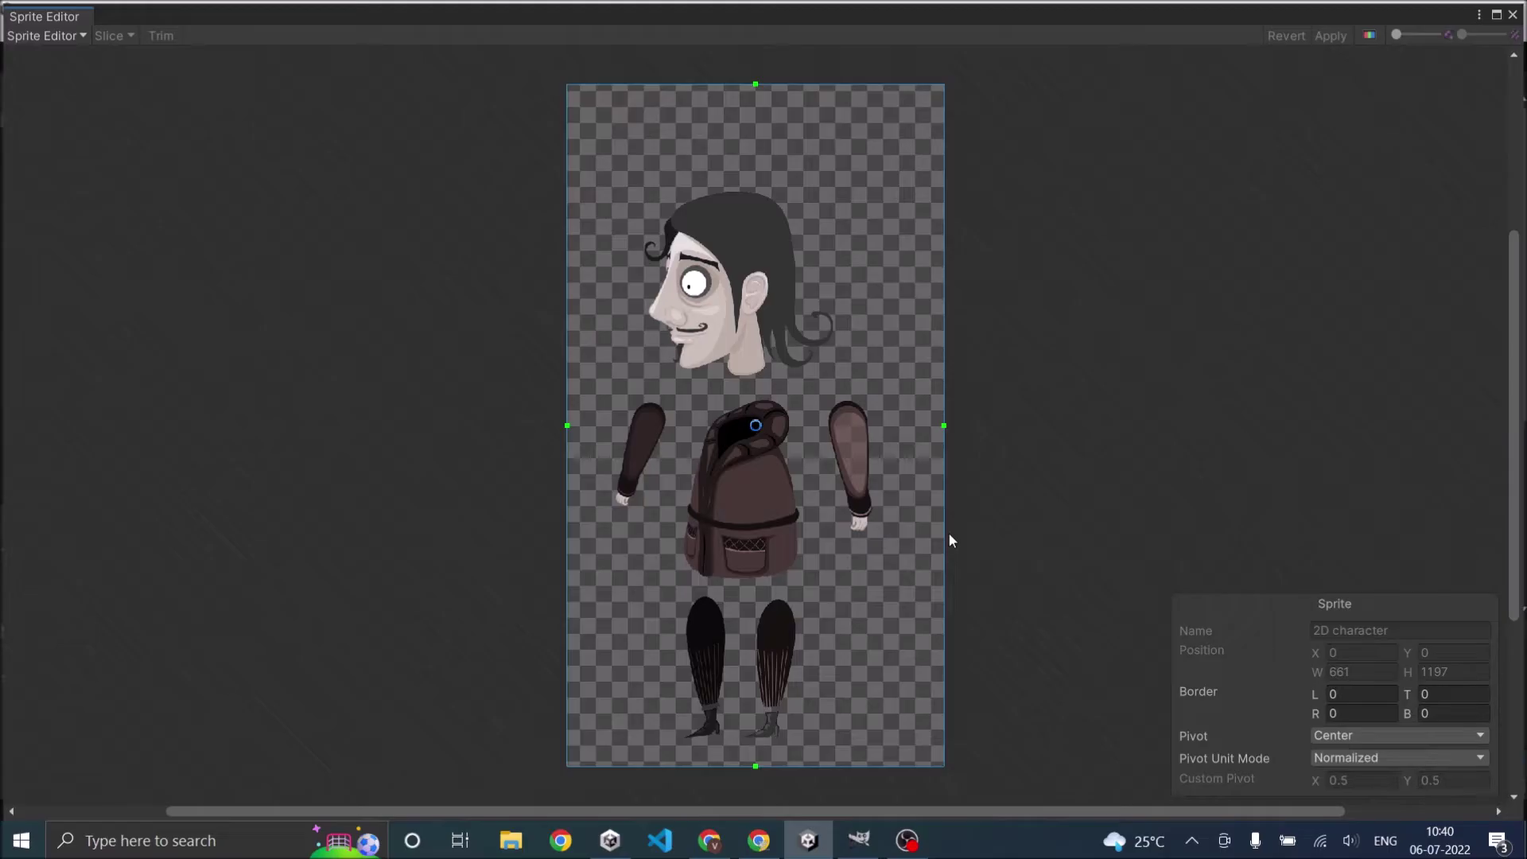
{"action": "left_click", "coordinate": [36, 38]}
{"action": "left_click", "coordinate": [80, 131]}
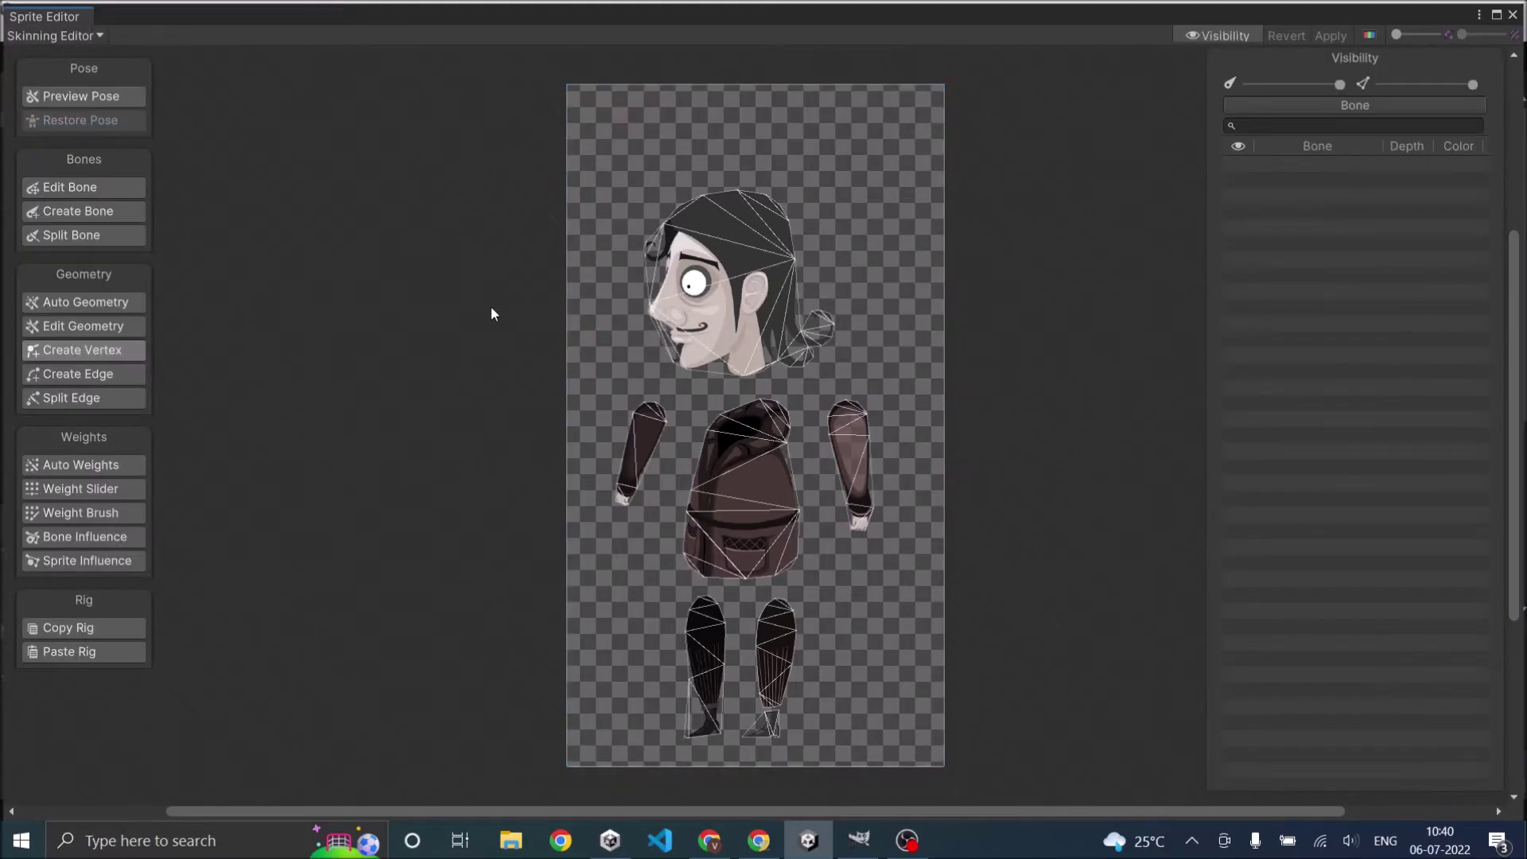
{"action": "left_click", "coordinate": [1238, 37]}
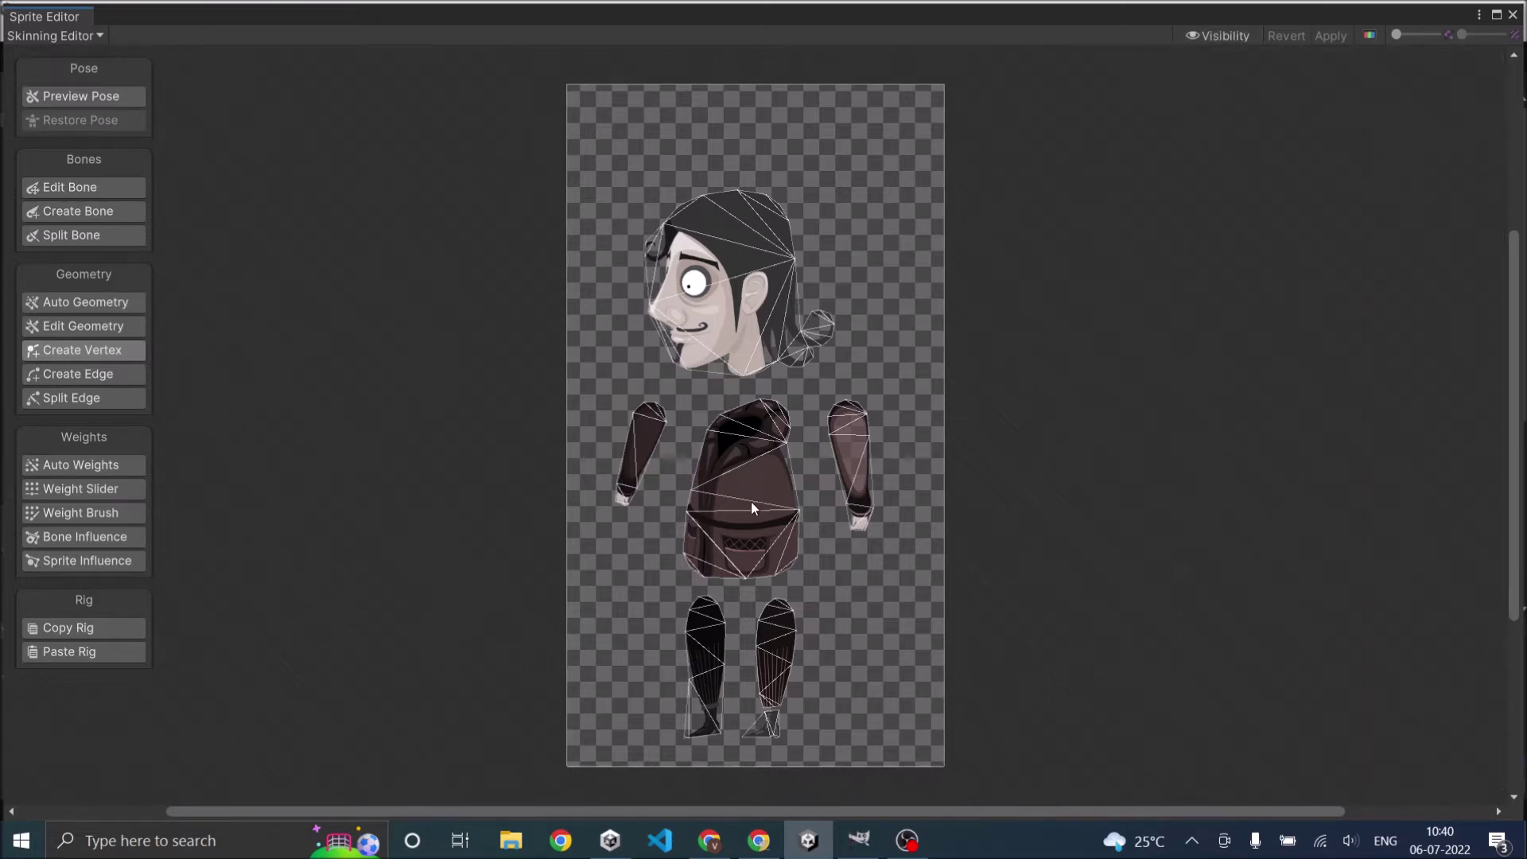
{"action": "left_click", "coordinate": [751, 481]}
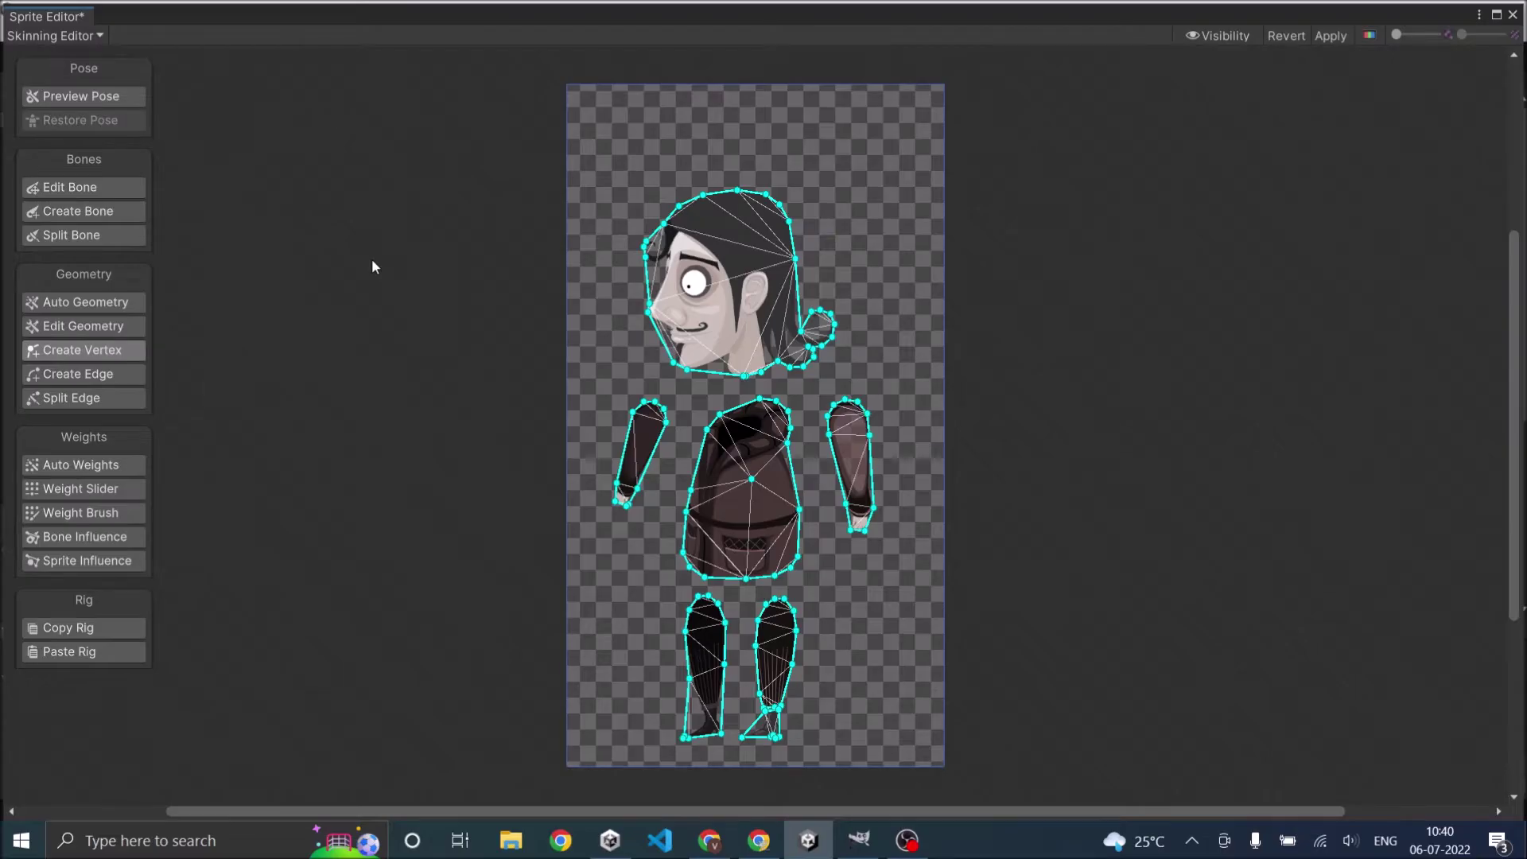
Create two chained torso bones running from the bottom edge through the middle of the body up to the collar
{"action": "left_click", "coordinate": [70, 211]}
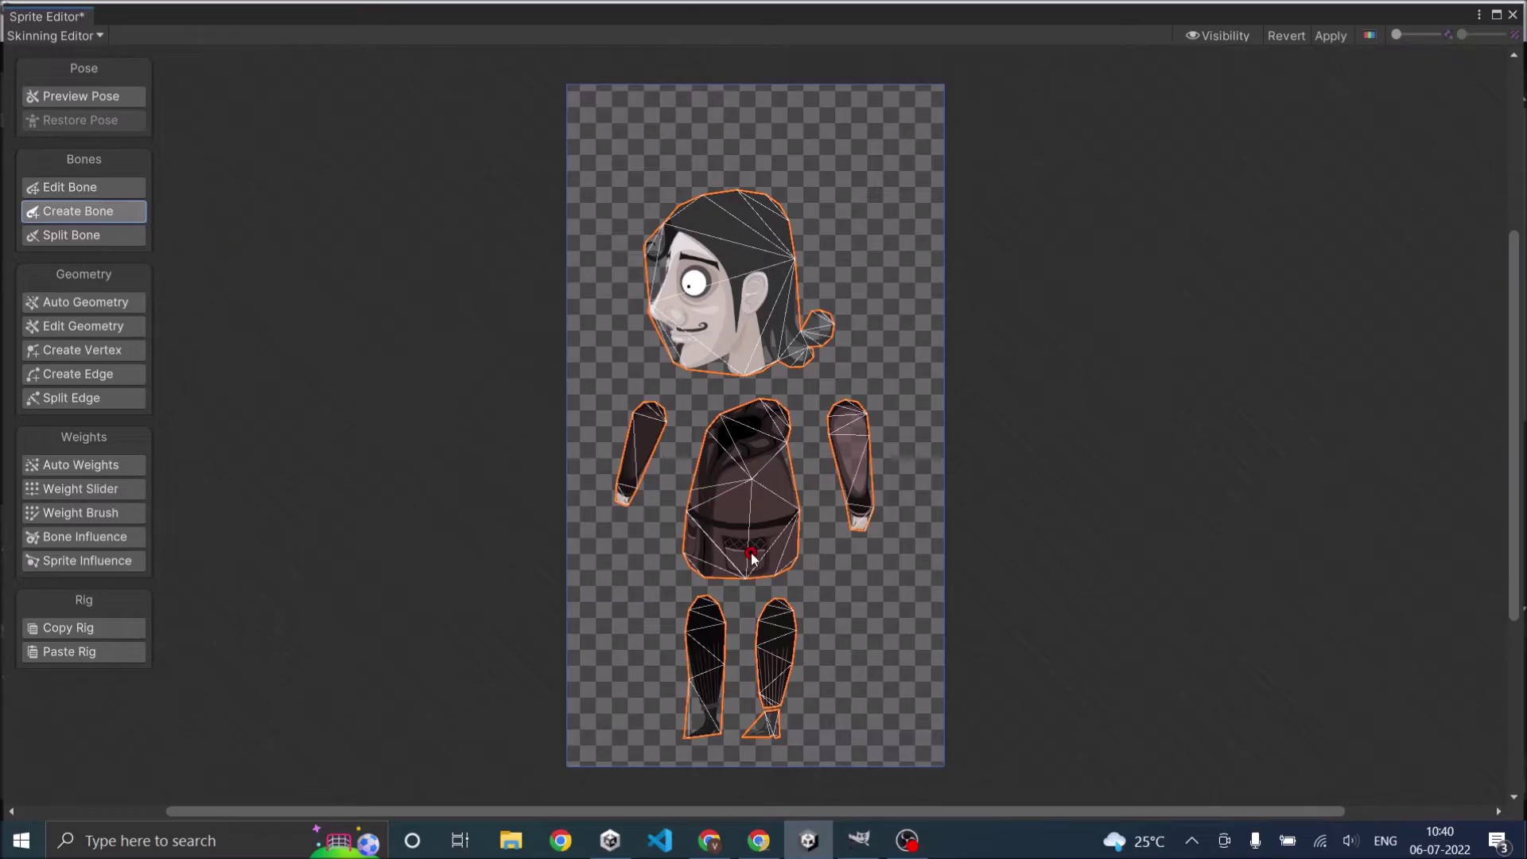
{"action": "scroll", "coordinate": [753, 556], "scroll_direction": "up", "scroll_amount": 2}
{"action": "scroll", "coordinate": [752, 557], "scroll_direction": "down", "scroll_amount": 1}
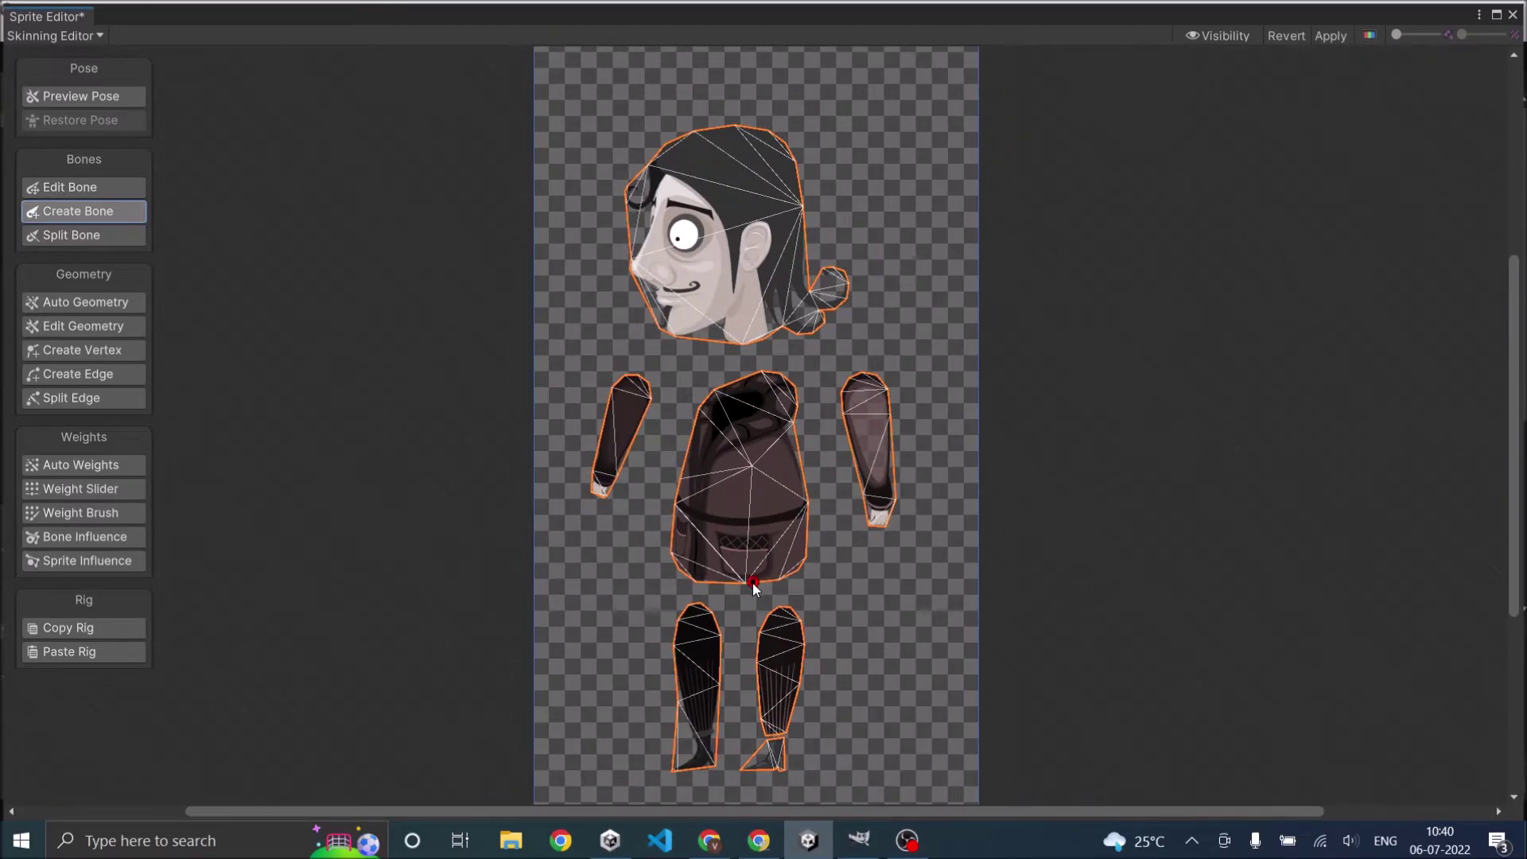
{"action": "left_click", "coordinate": [745, 576]}
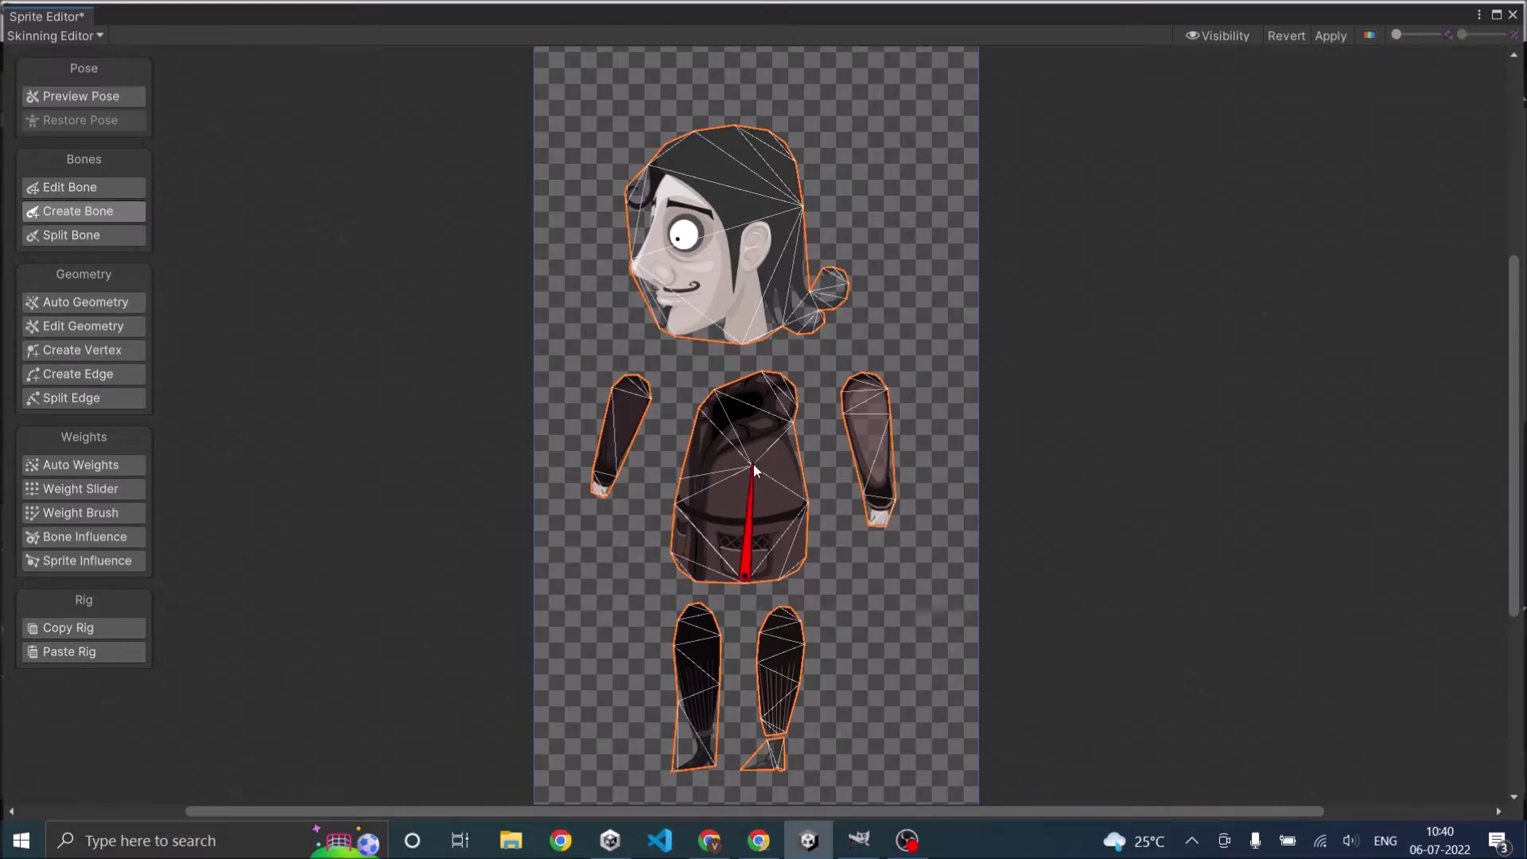
{"action": "left_click", "coordinate": [752, 464]}
{"action": "left_click", "coordinate": [756, 374]}
{"action": "right_click", "coordinate": [808, 349]}
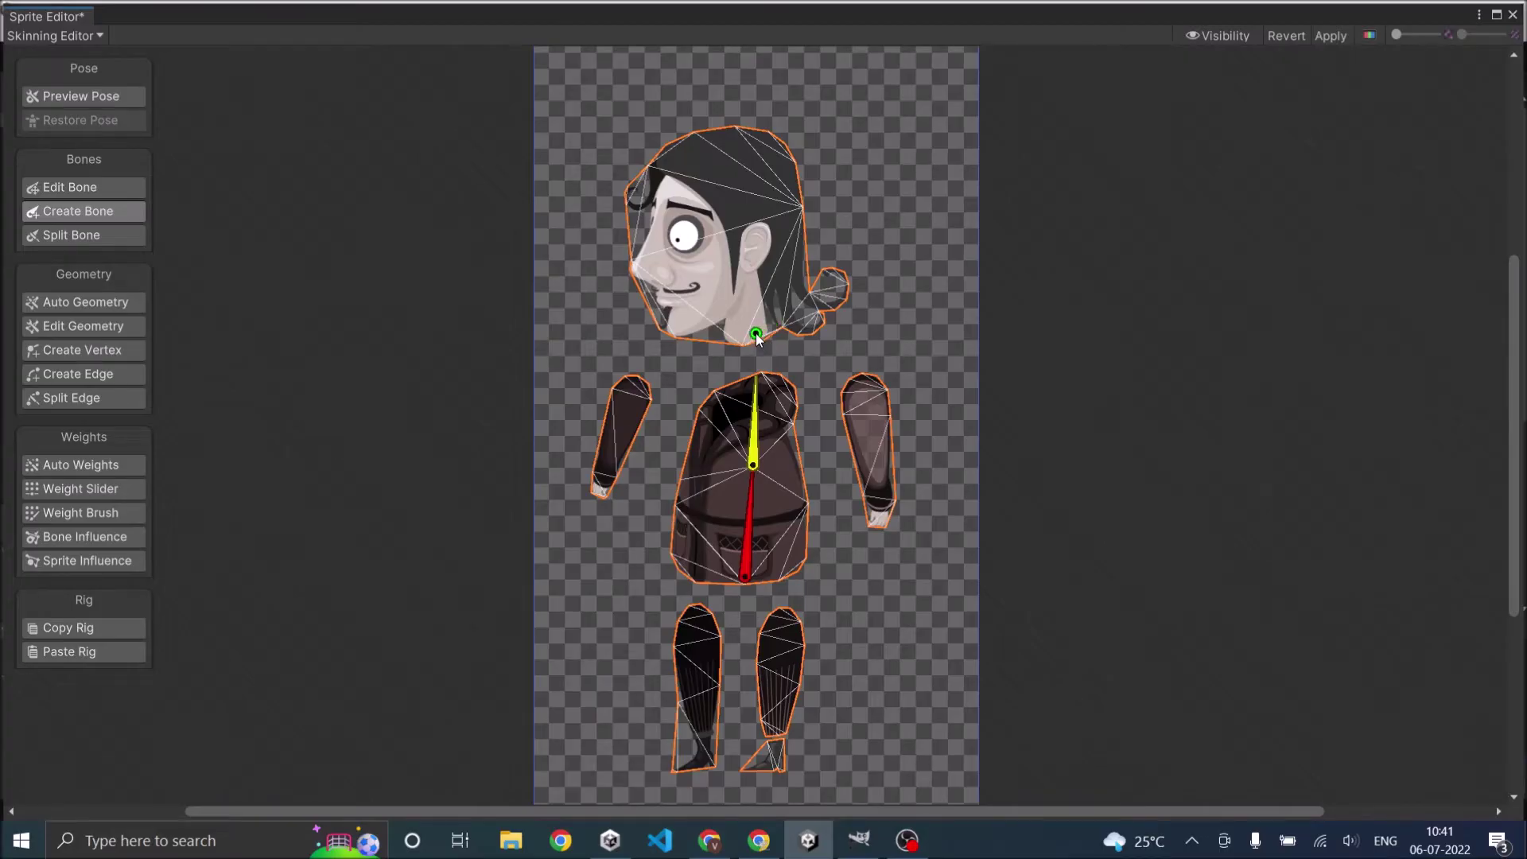
Branch a neck bone and a head bone off the upper torso bone, ending at the top of the hair
{"action": "left_click", "coordinate": [754, 448]}
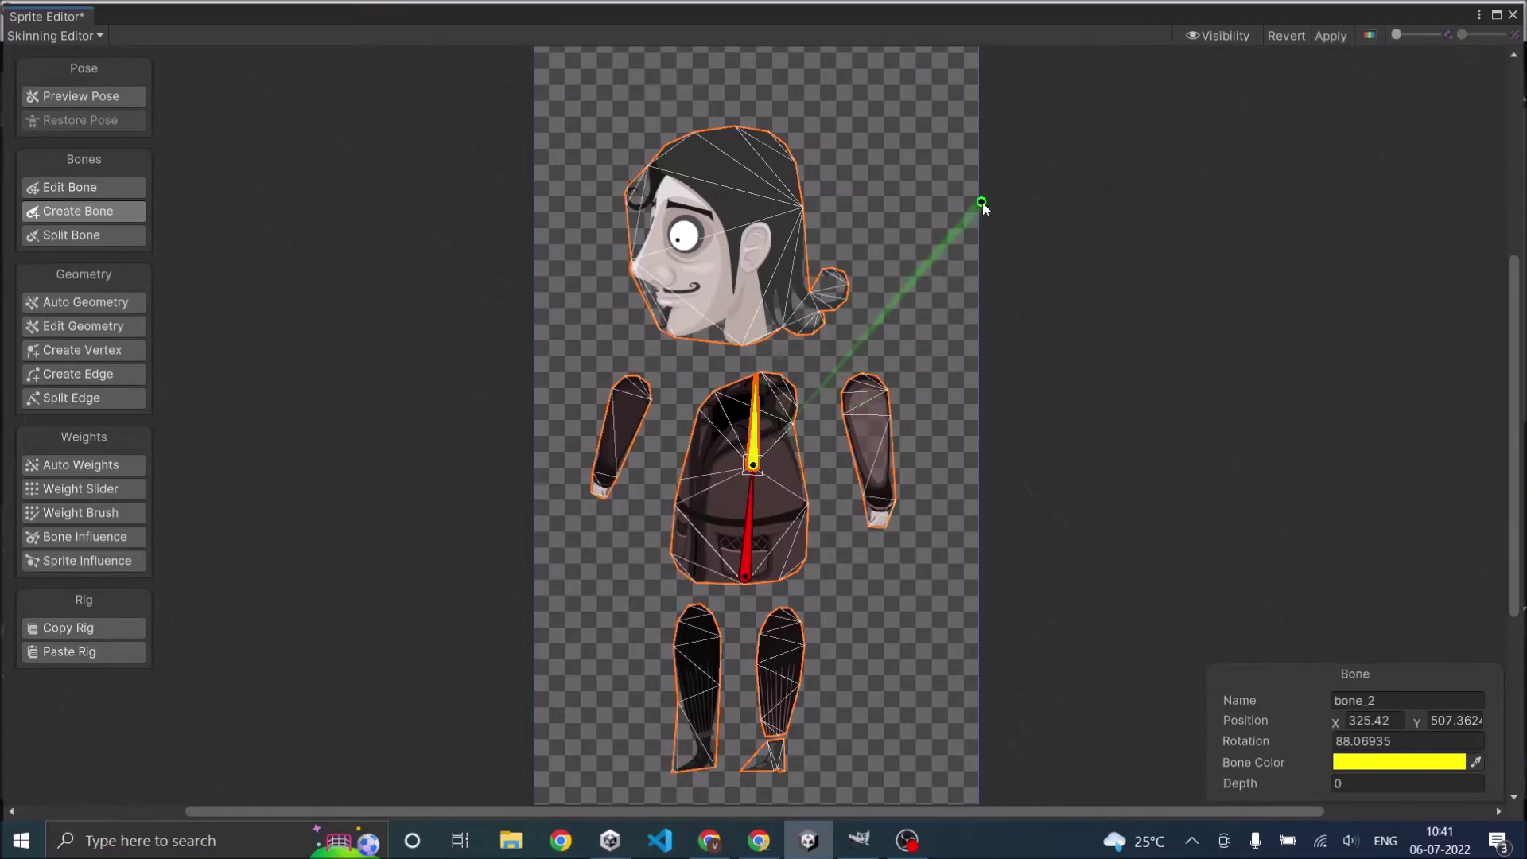
{"action": "left_click", "coordinate": [748, 337]}
{"action": "left_click", "coordinate": [755, 276]}
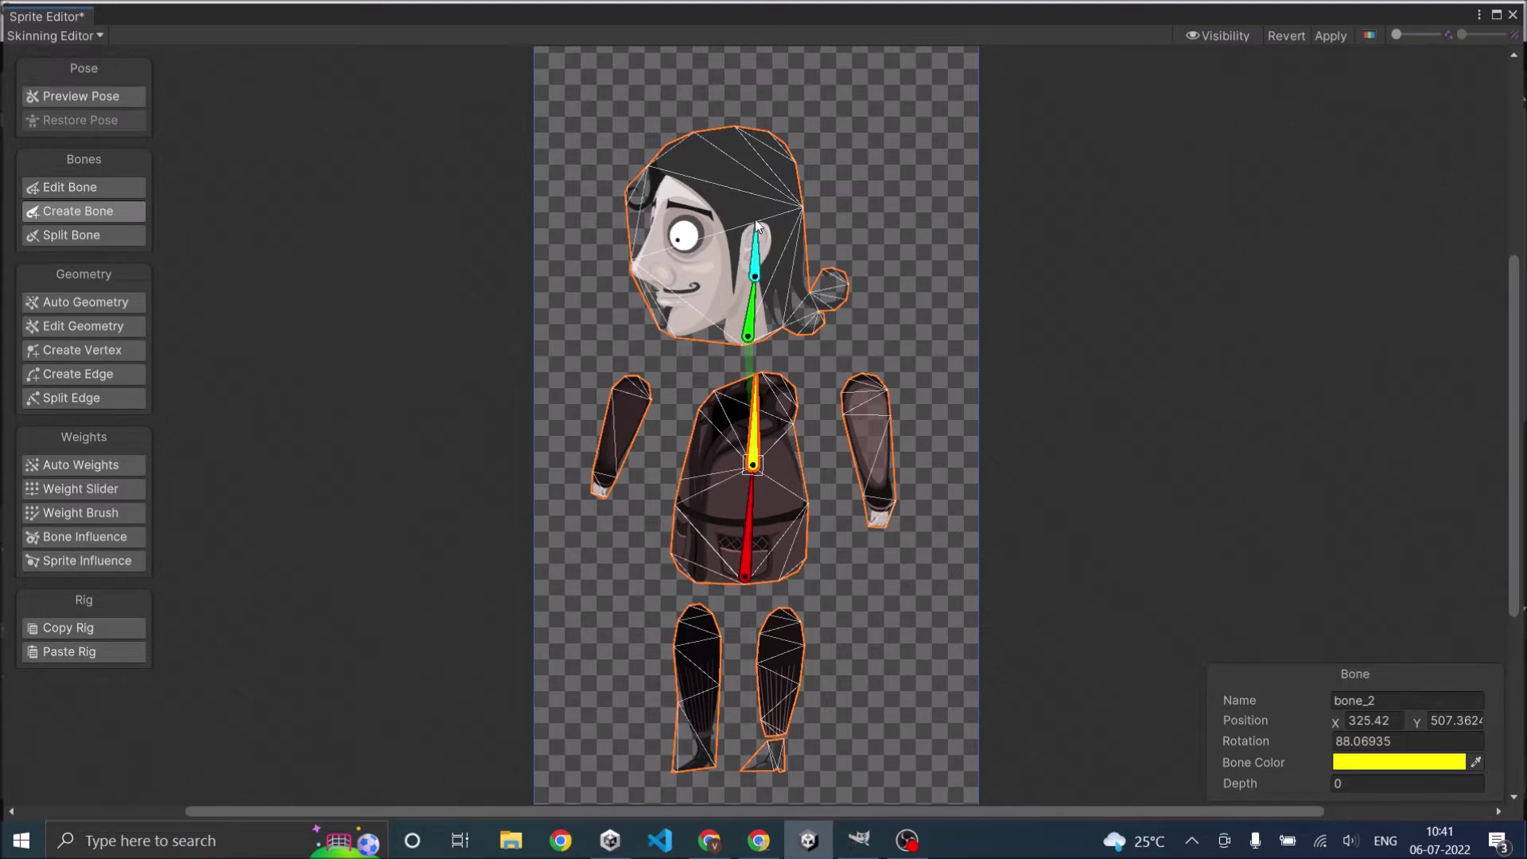
{"action": "left_click", "coordinate": [717, 138]}
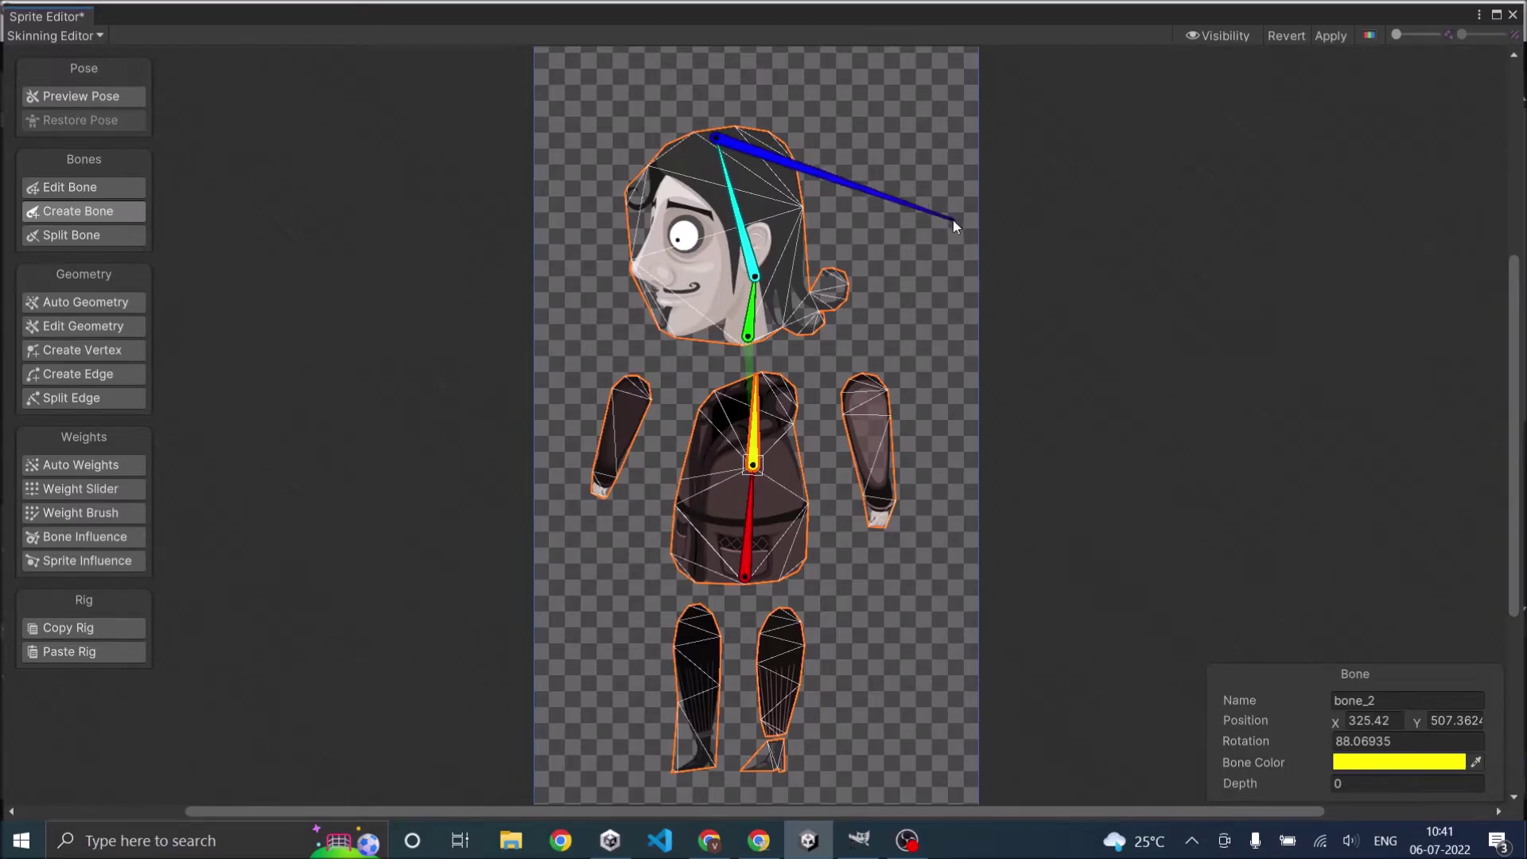
Branch upper arm, forearm and hand bones for the right arm off the upper torso bone and end the chain
{"action": "left_click", "coordinate": [751, 447]}
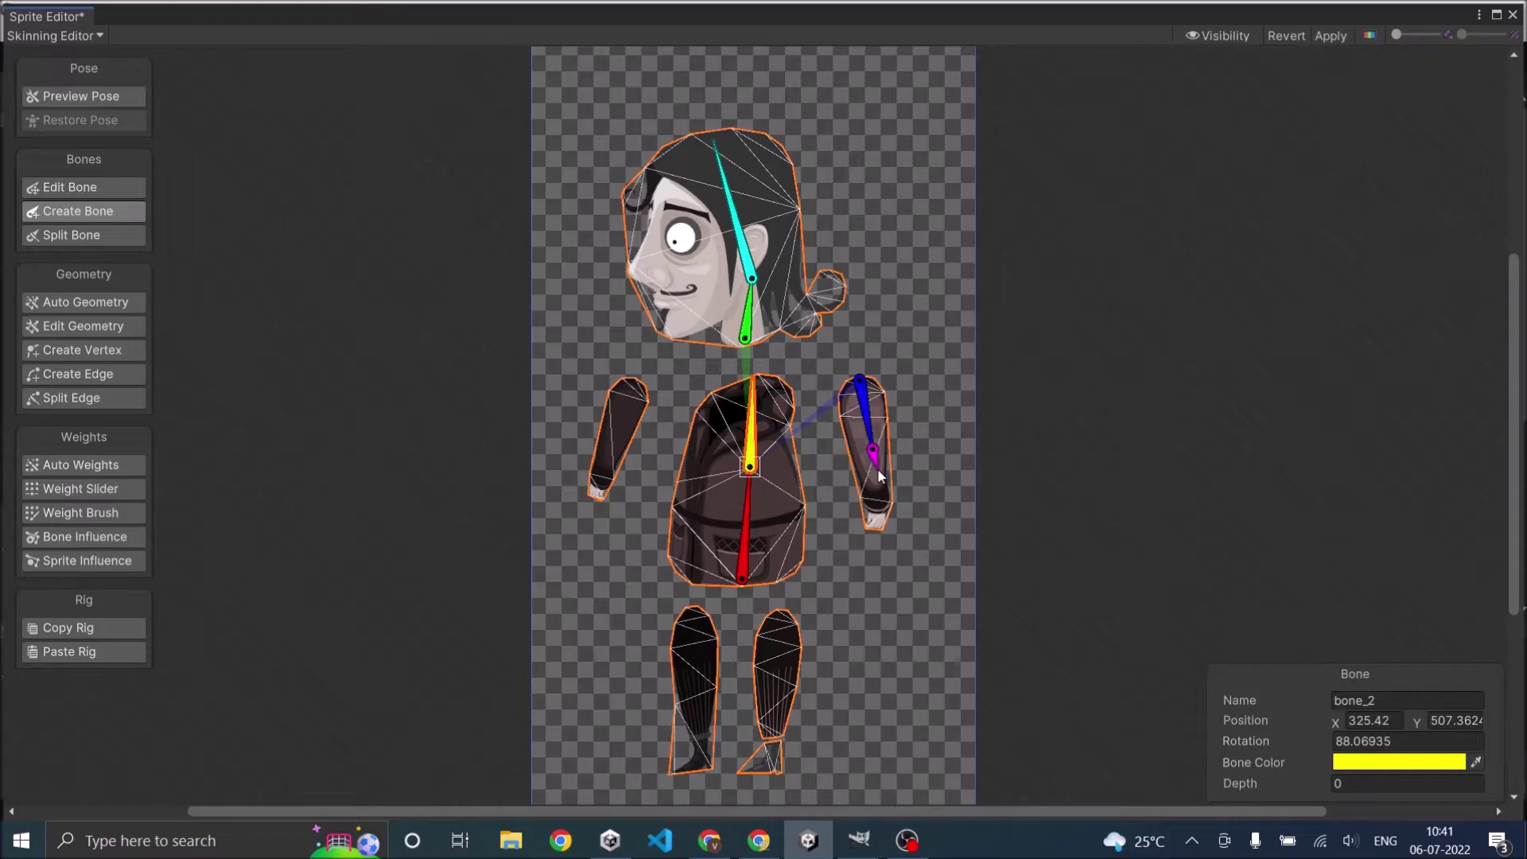
{"action": "left_click", "coordinate": [880, 509]}
{"action": "left_click", "coordinate": [871, 524]}
{"action": "right_click_drag", "start_coordinate": [920, 407], "coordinate": [916, 412]}
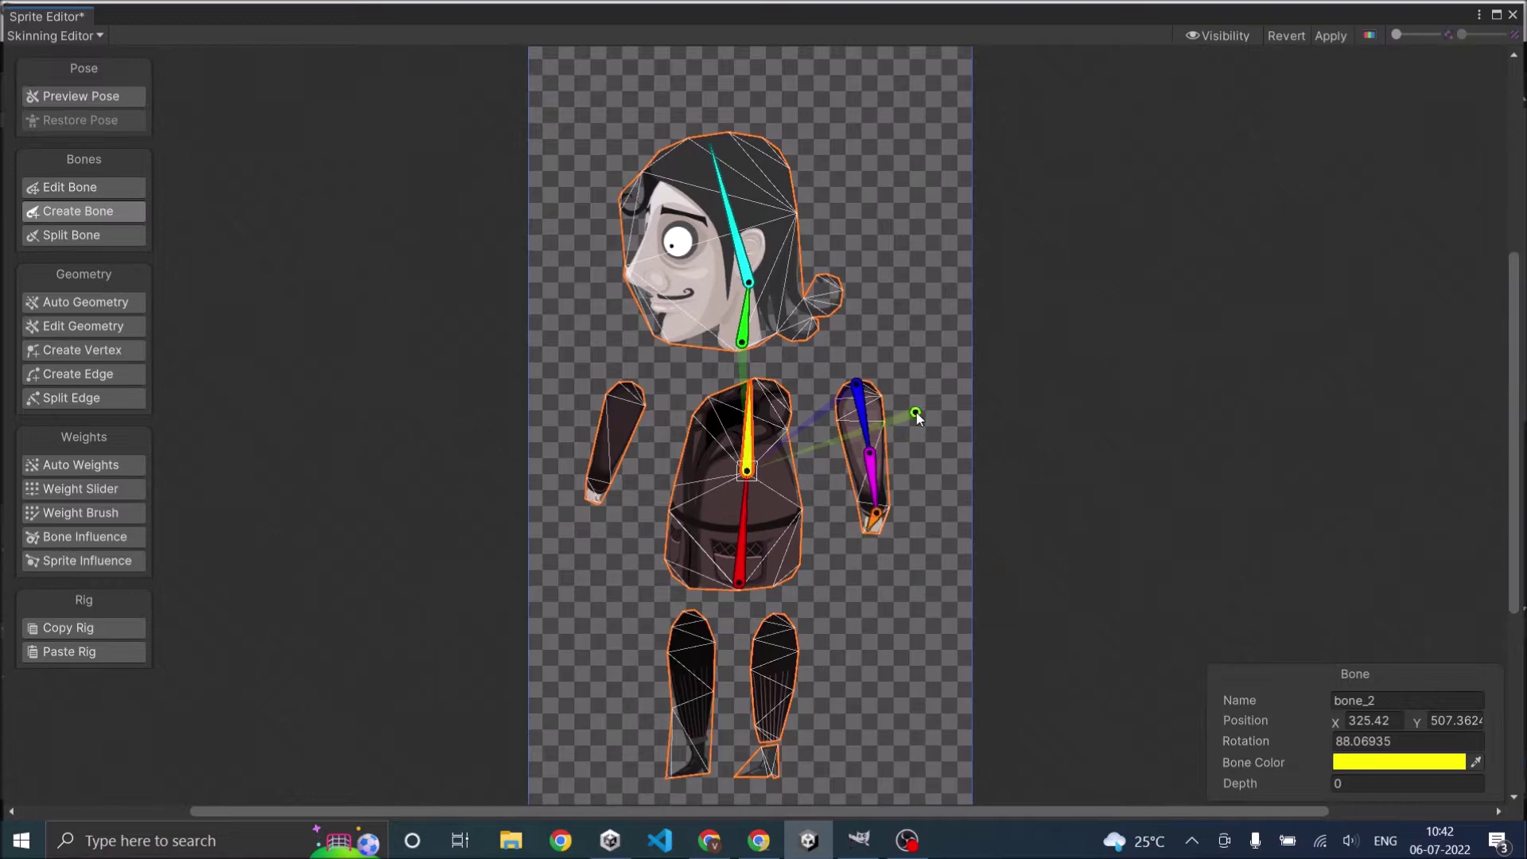
Branch upper arm, forearm and hand bones for the left arm off the upper torso bone
{"action": "left_click", "coordinate": [877, 514]}
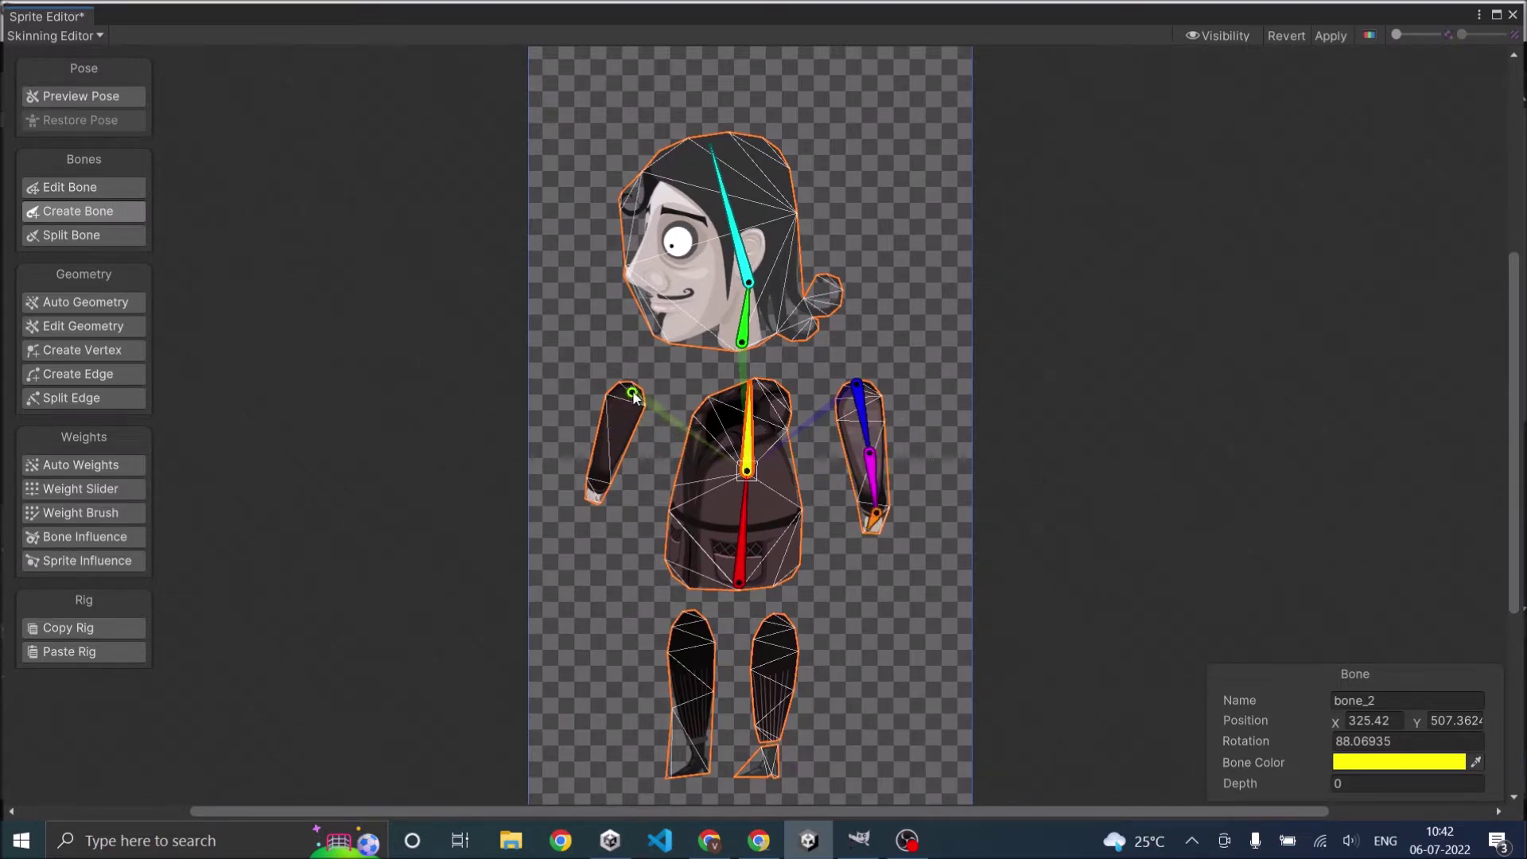
{"action": "left_click", "coordinate": [610, 442]}
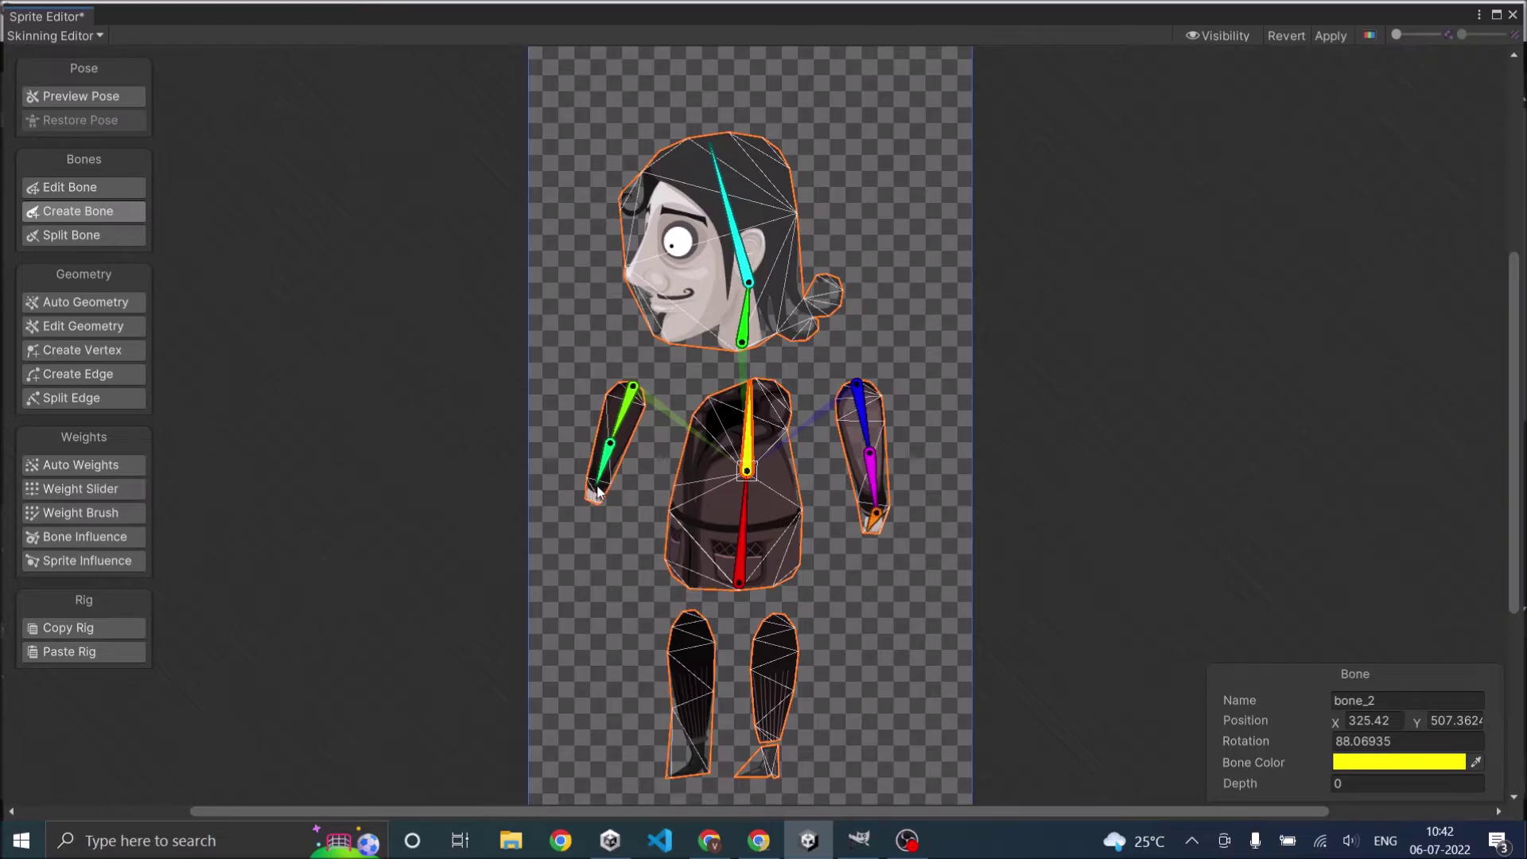
{"action": "left_click", "coordinate": [593, 487]}
{"action": "left_click", "coordinate": [684, 594]}
Branch thigh, shin and foot bones for the left leg off the lower torso bone and end the chain
{"action": "left_click", "coordinate": [740, 565]}
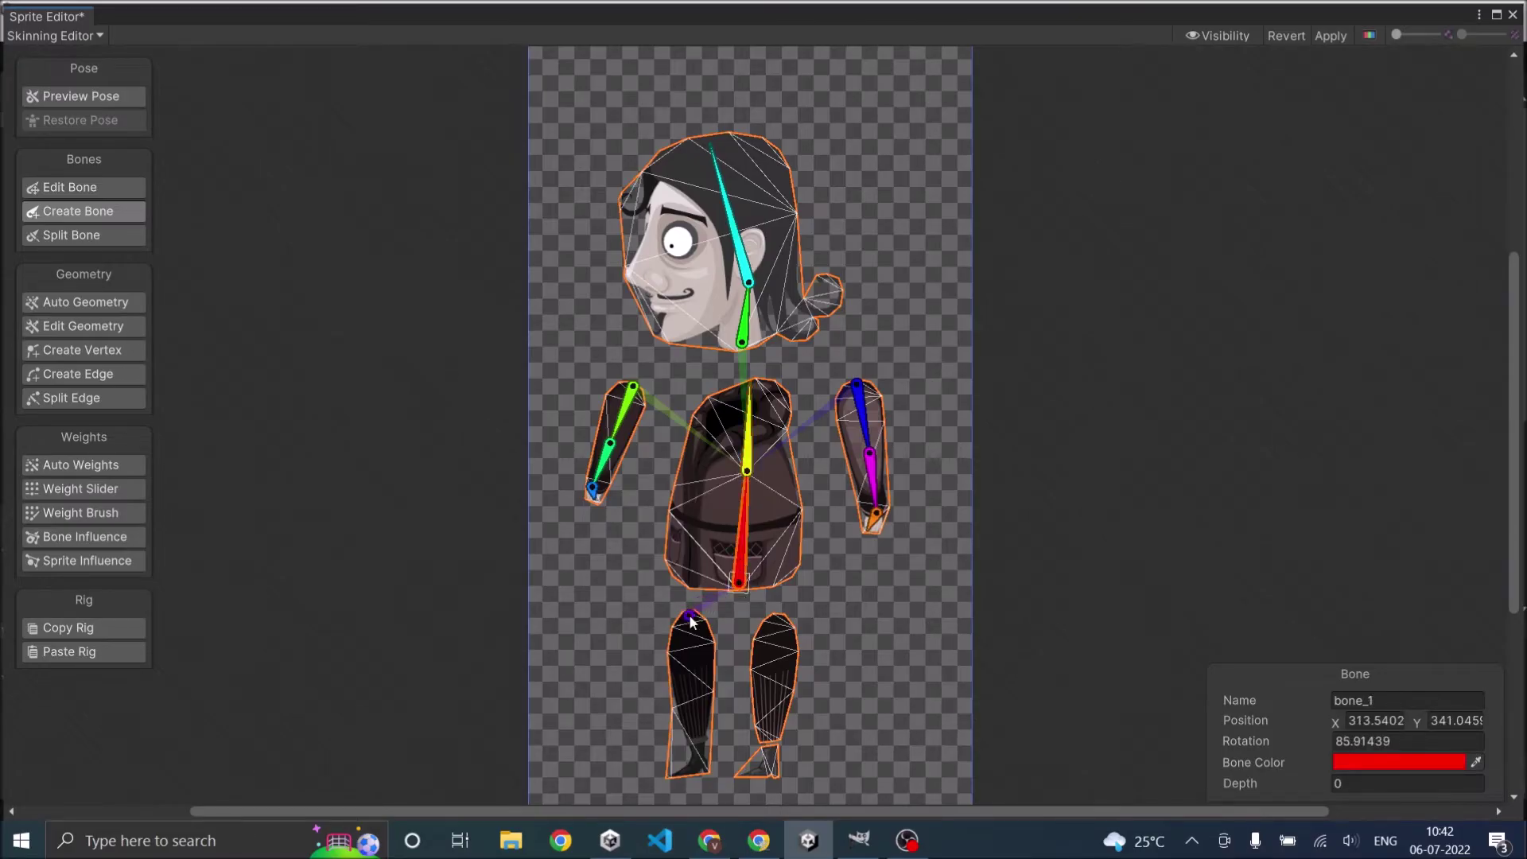
{"action": "left_click", "coordinate": [692, 614]}
{"action": "left_click", "coordinate": [674, 777]}
{"action": "key", "text": "Escape"}
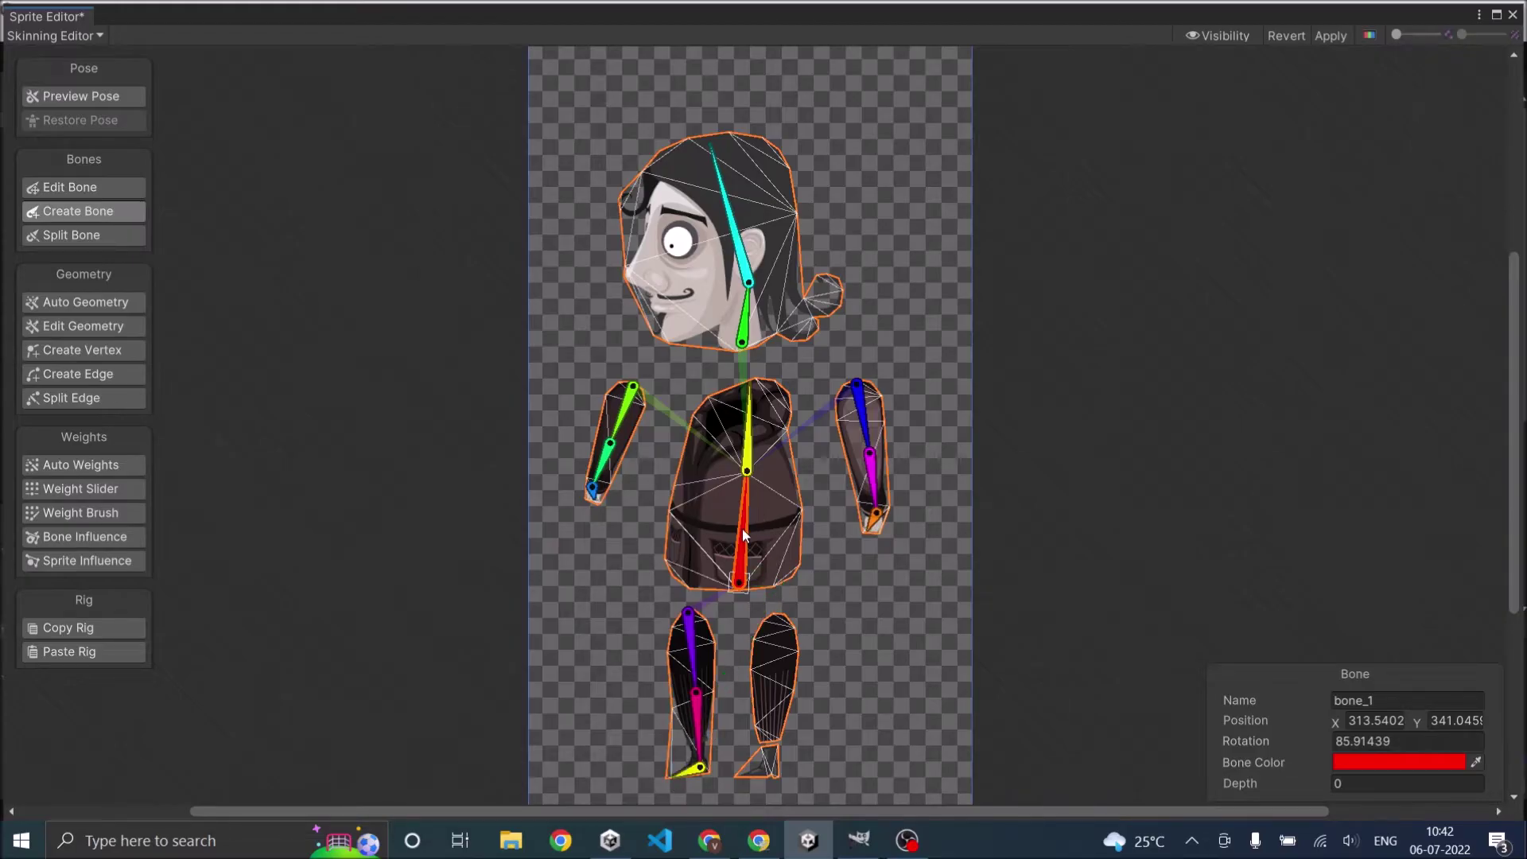
{"action": "left_click", "coordinate": [779, 619]}
{"action": "left_click", "coordinate": [776, 684]}
{"action": "key", "text": "Escape"}
{"action": "key", "text": "Delete"}
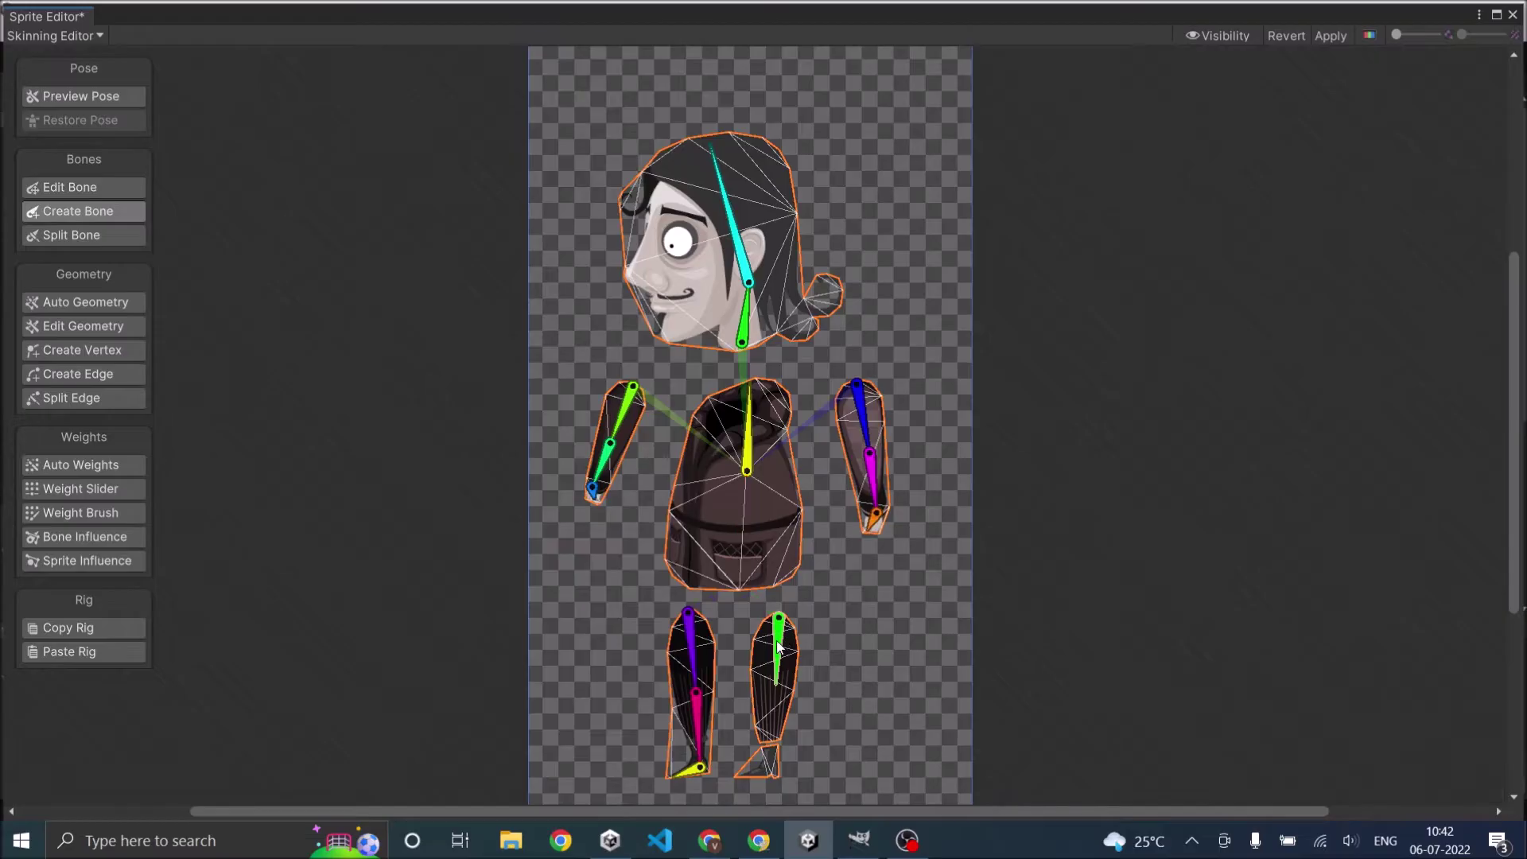
{"action": "key", "text": "Delete"}
{"action": "left_click", "coordinate": [778, 619]}
{"action": "left_click", "coordinate": [777, 697]}
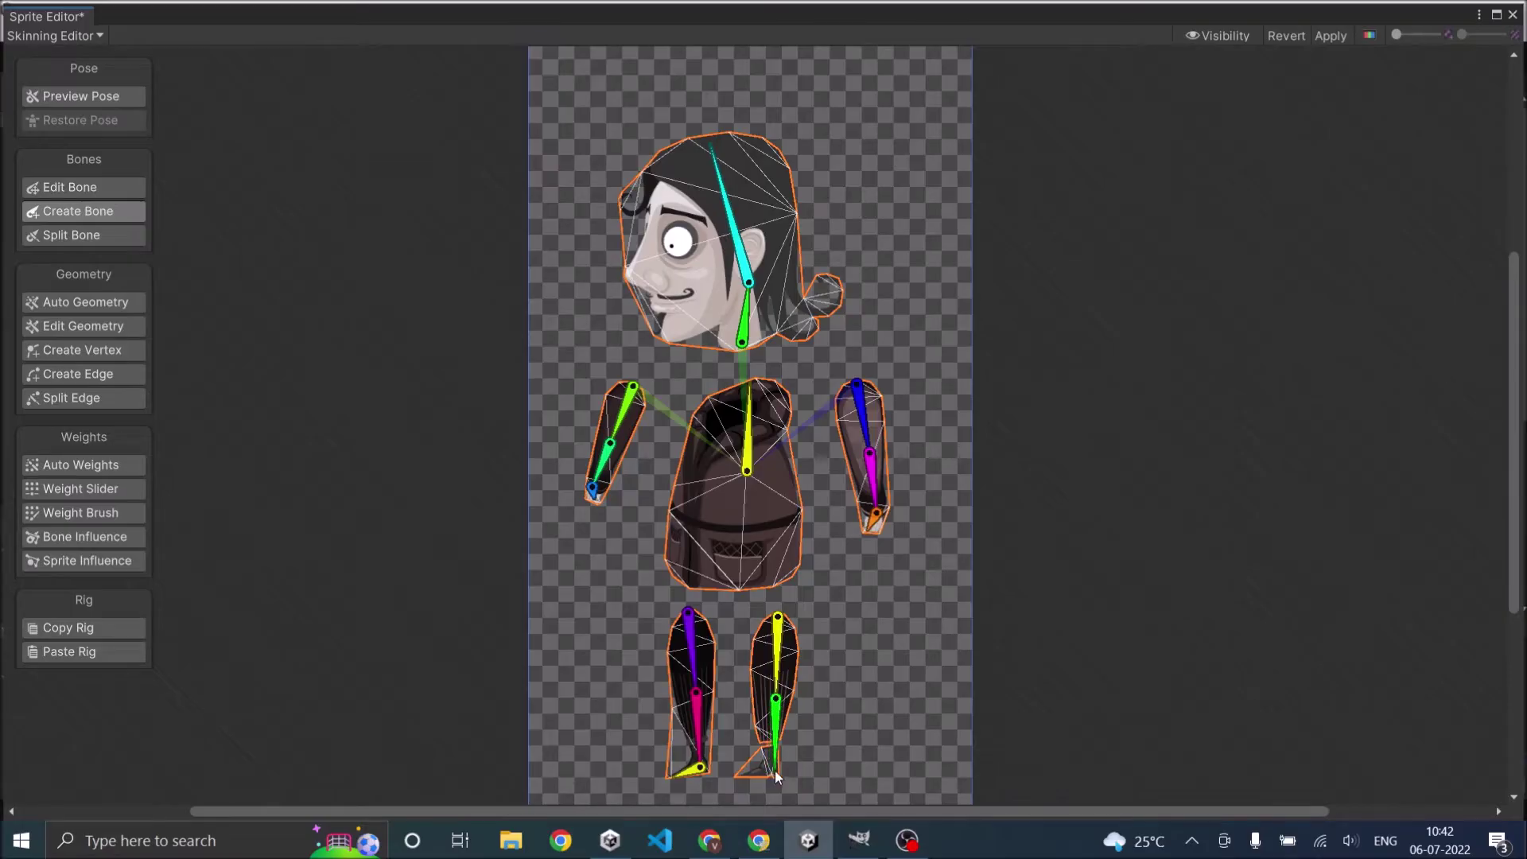
{"action": "left_click", "coordinate": [770, 769]}
{"action": "left_click", "coordinate": [746, 774]}
{"action": "right_click", "coordinate": [822, 621]}
{"action": "key", "text": "ctrl+z"}
{"action": "key", "text": "ctrl+z"}
{"action": "key", "text": "ctrl+z"}
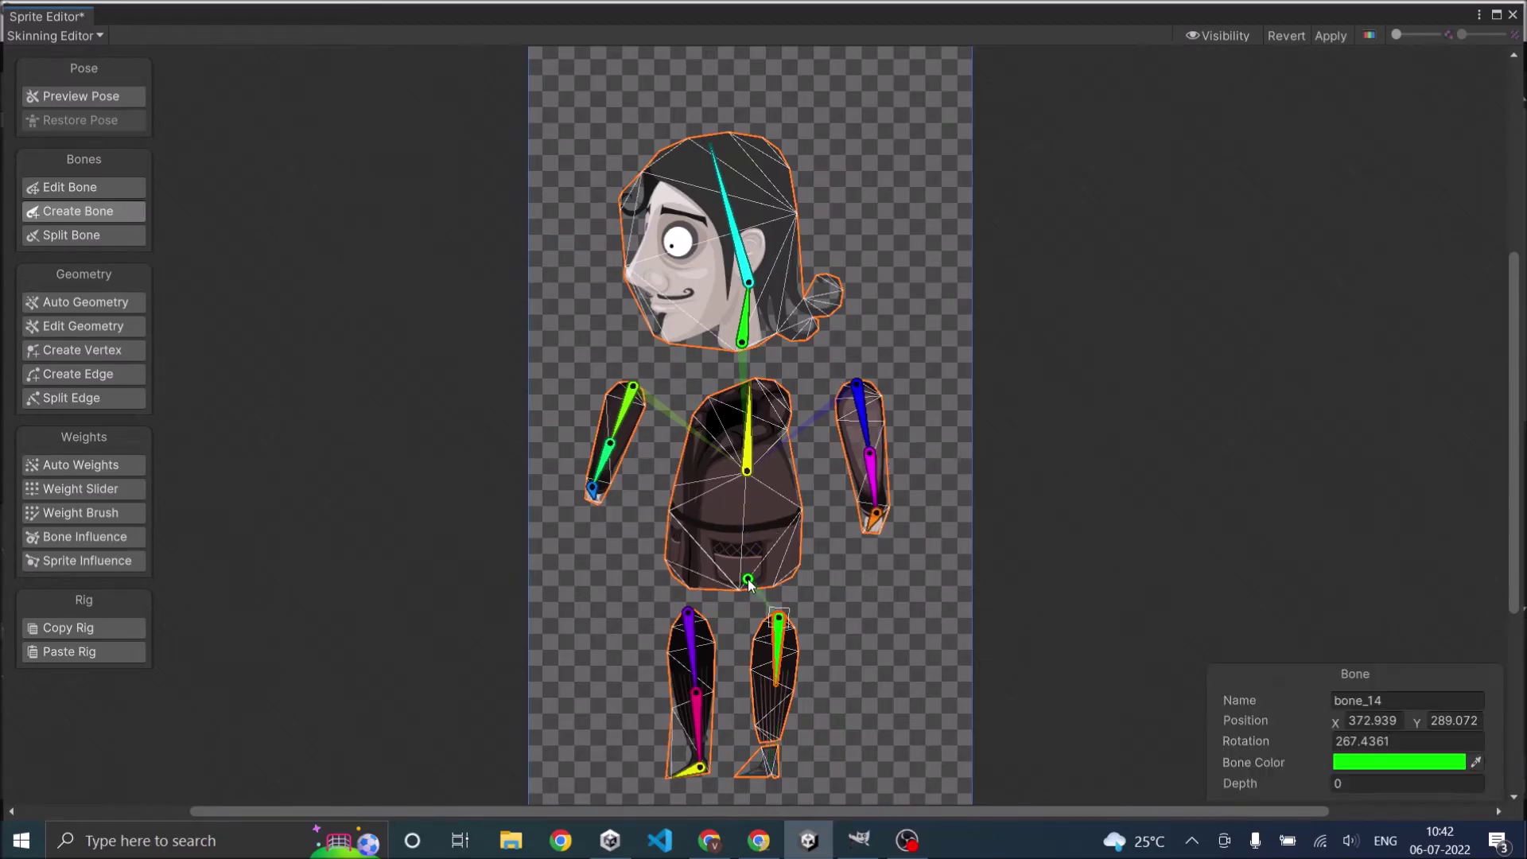
{"action": "key", "text": "ctrl+z"}
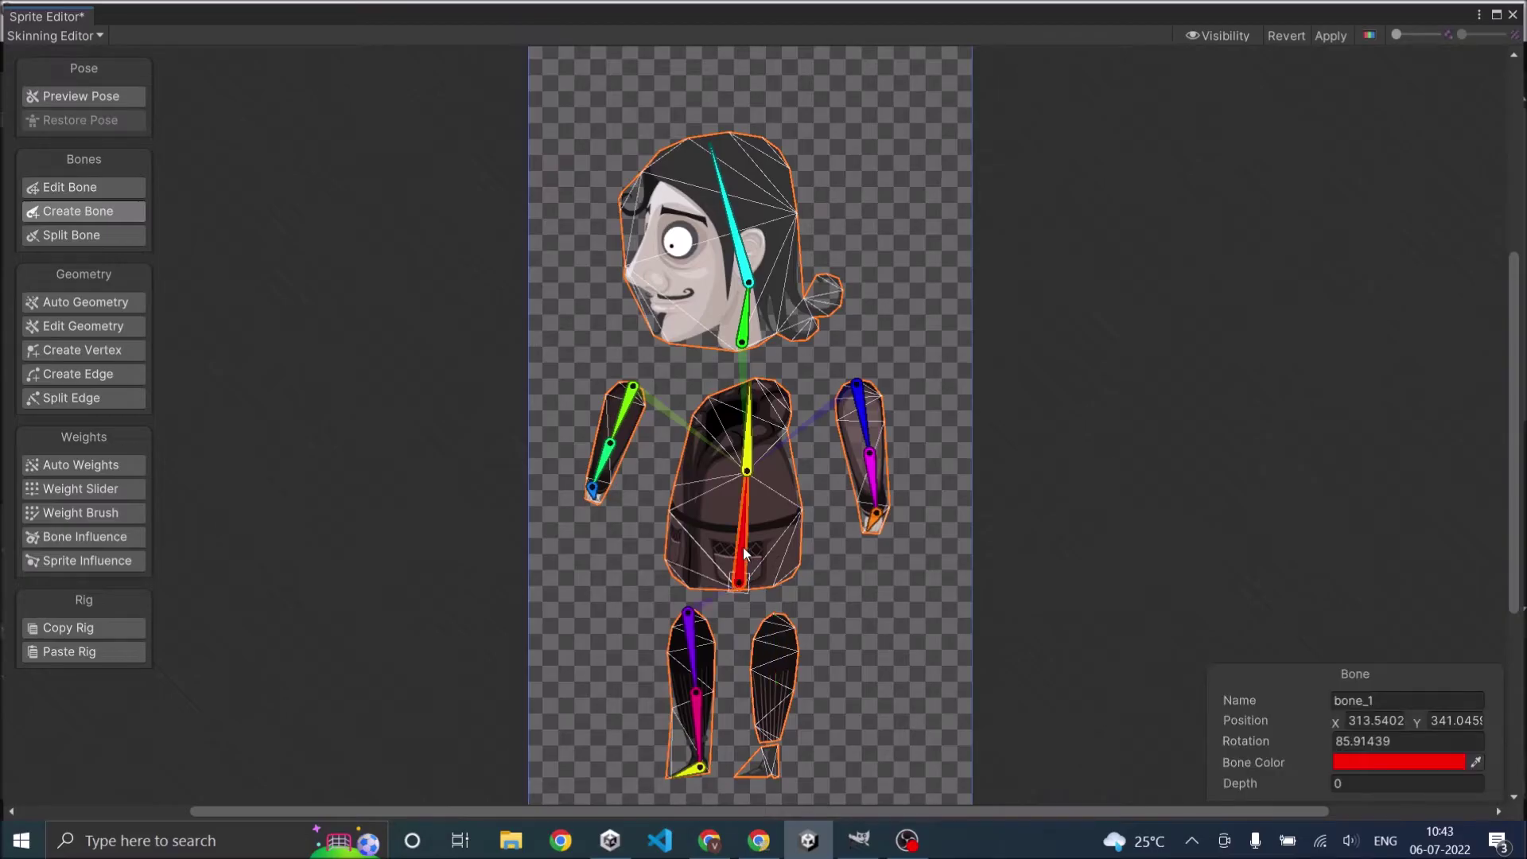
Branch thigh, shin and foot bones for the right leg off the lower torso bone and end the chain
{"action": "left_click", "coordinate": [779, 620]}
{"action": "left_click", "coordinate": [773, 700]}
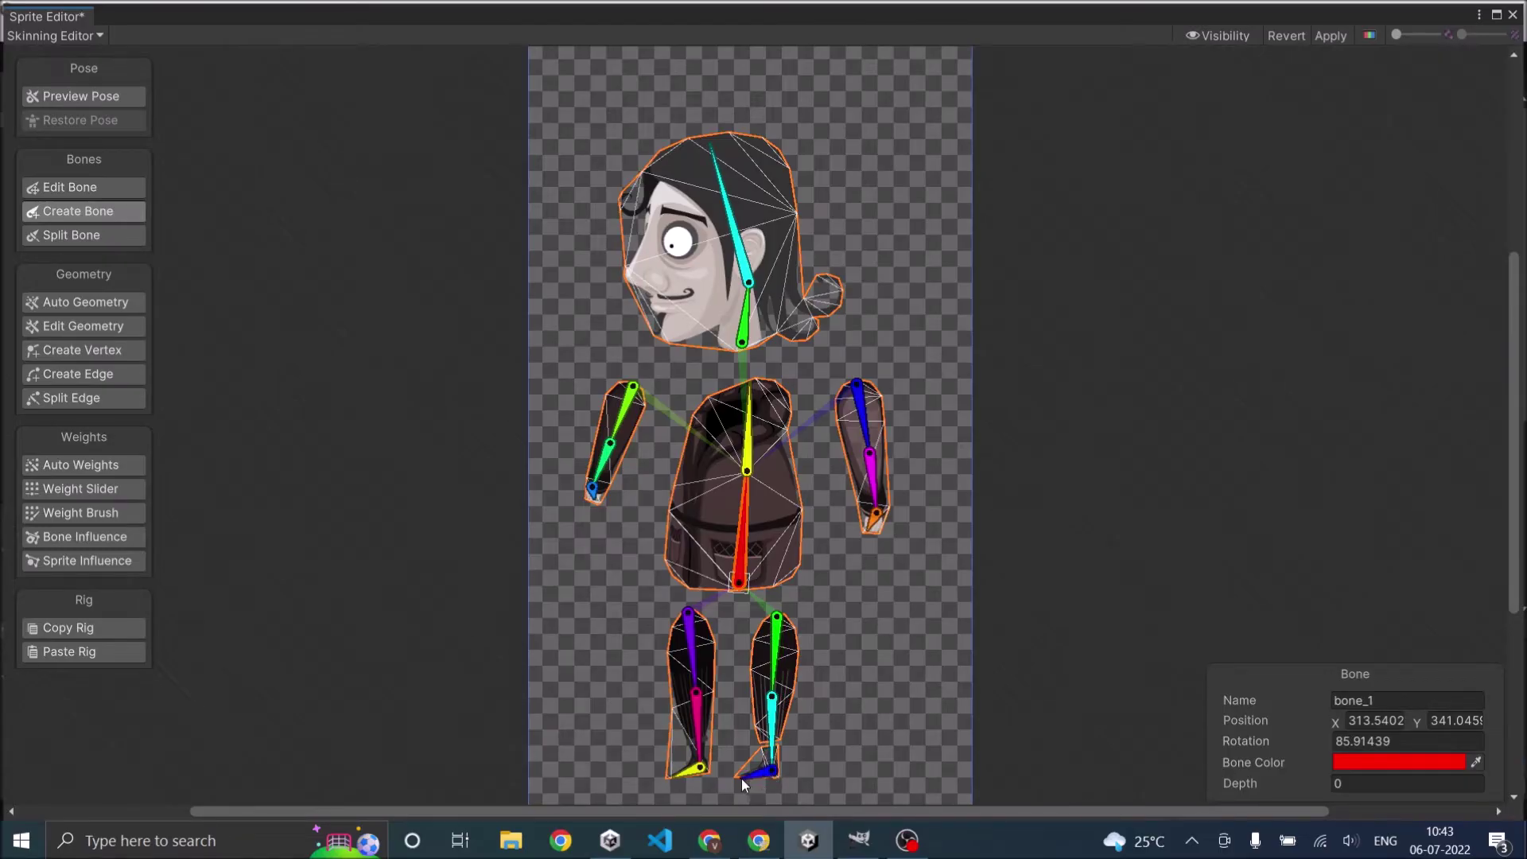
{"action": "left_click", "coordinate": [744, 775]}
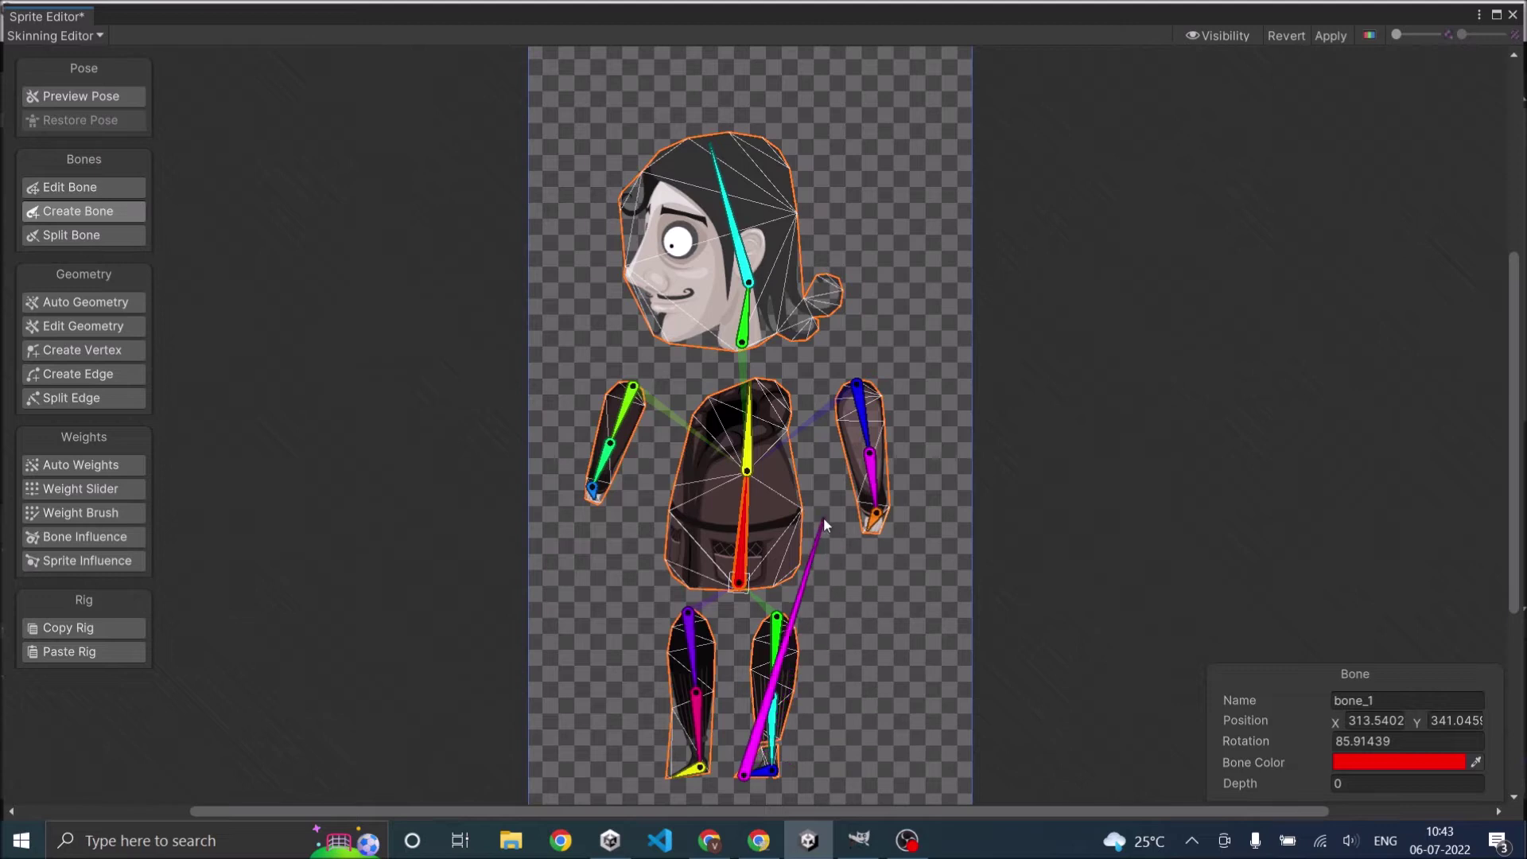
{"action": "right_click", "coordinate": [822, 513]}
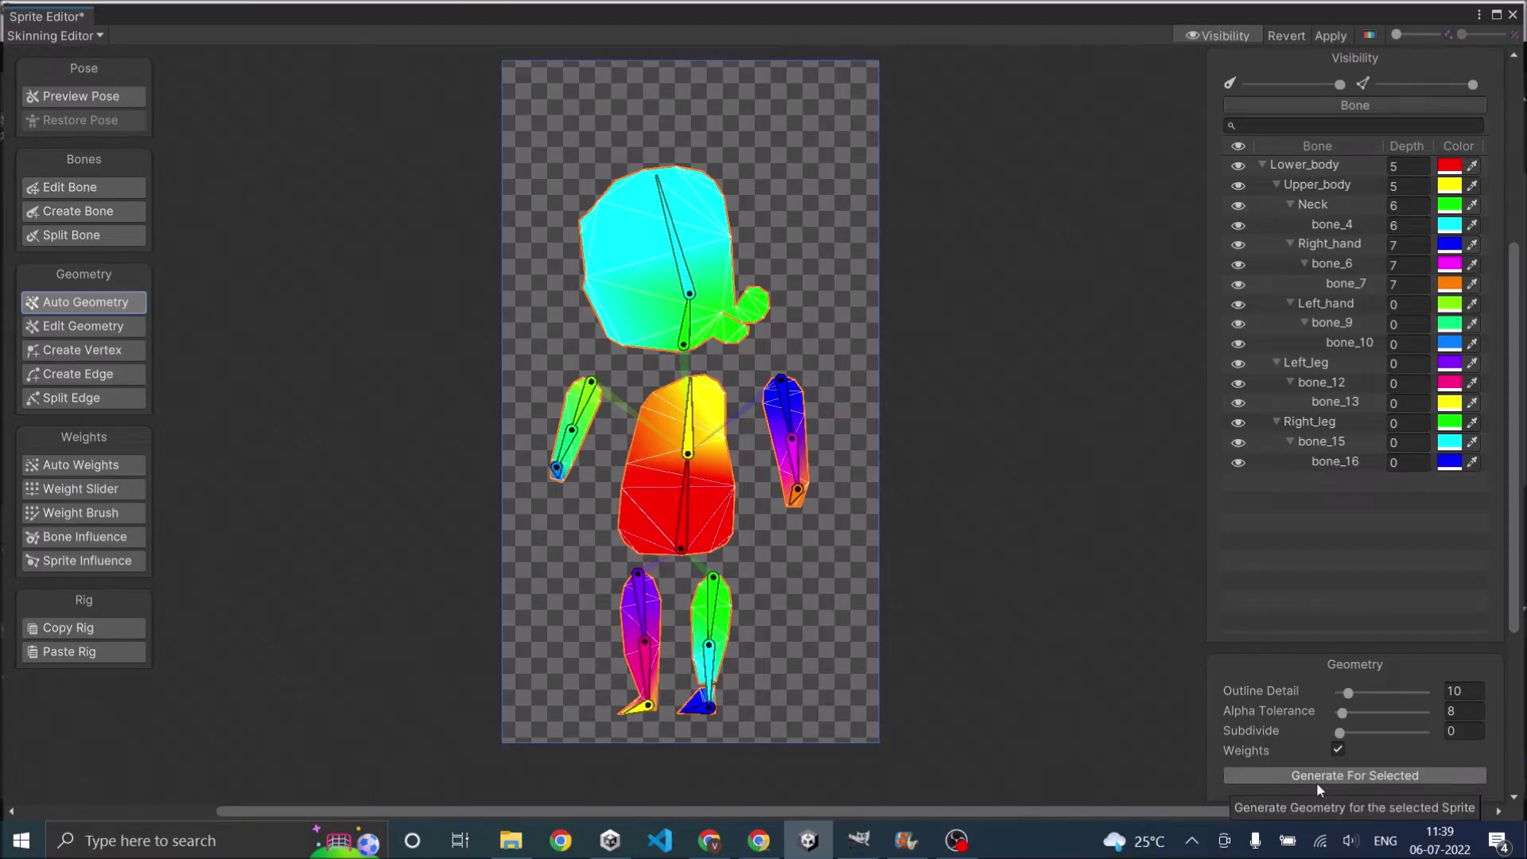
Generate automatic geometry with weights for the selected character sprite
{"action": "left_click", "coordinate": [1392, 776]}
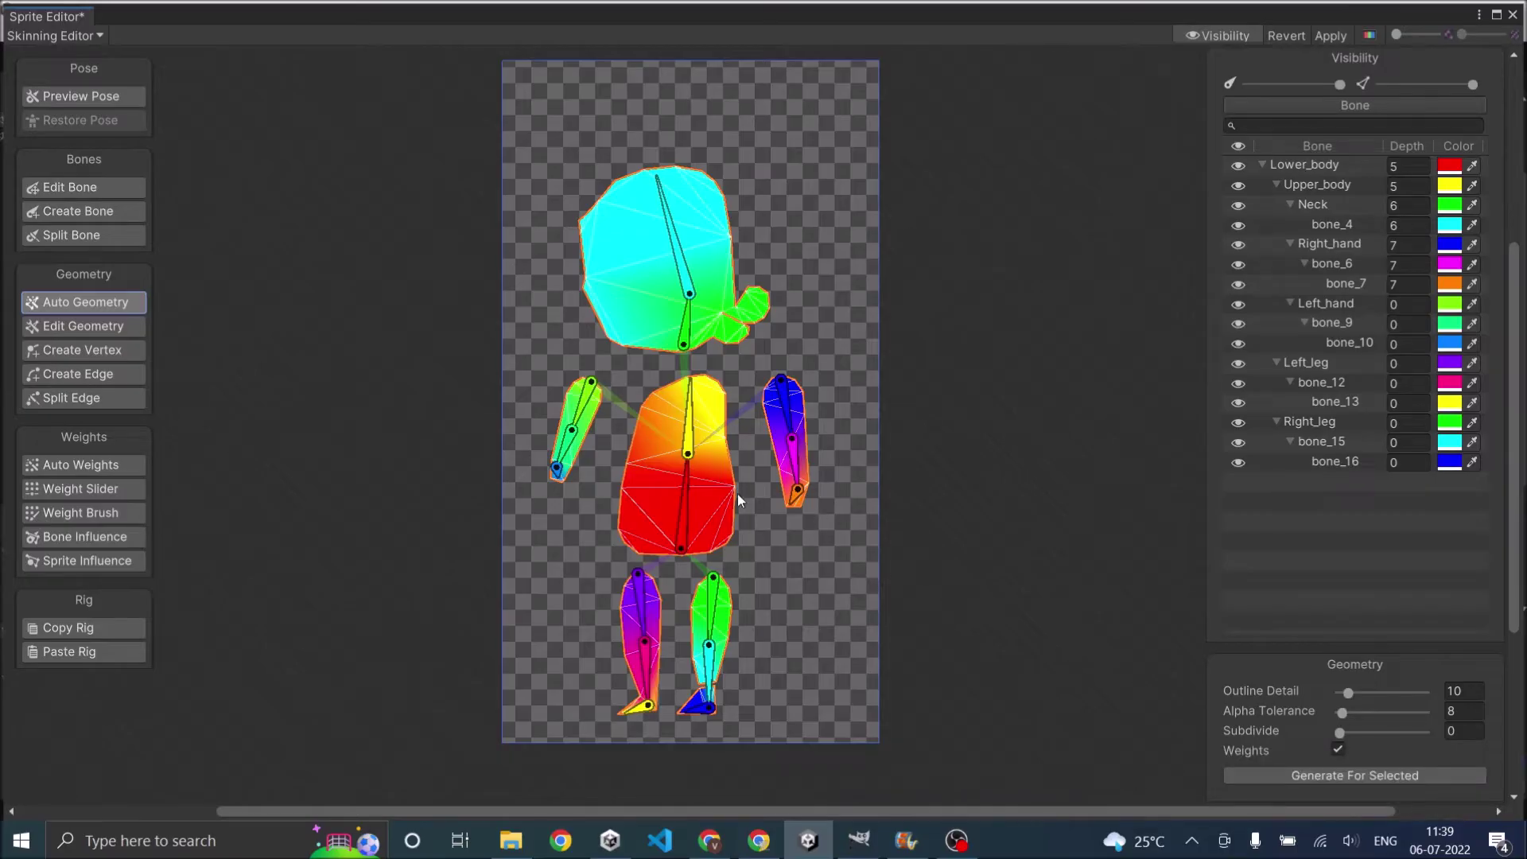
{"action": "left_click", "coordinate": [1352, 774]}
{"action": "scroll", "coordinate": [630, 297], "scroll_direction": "up", "scroll_amount": 2}
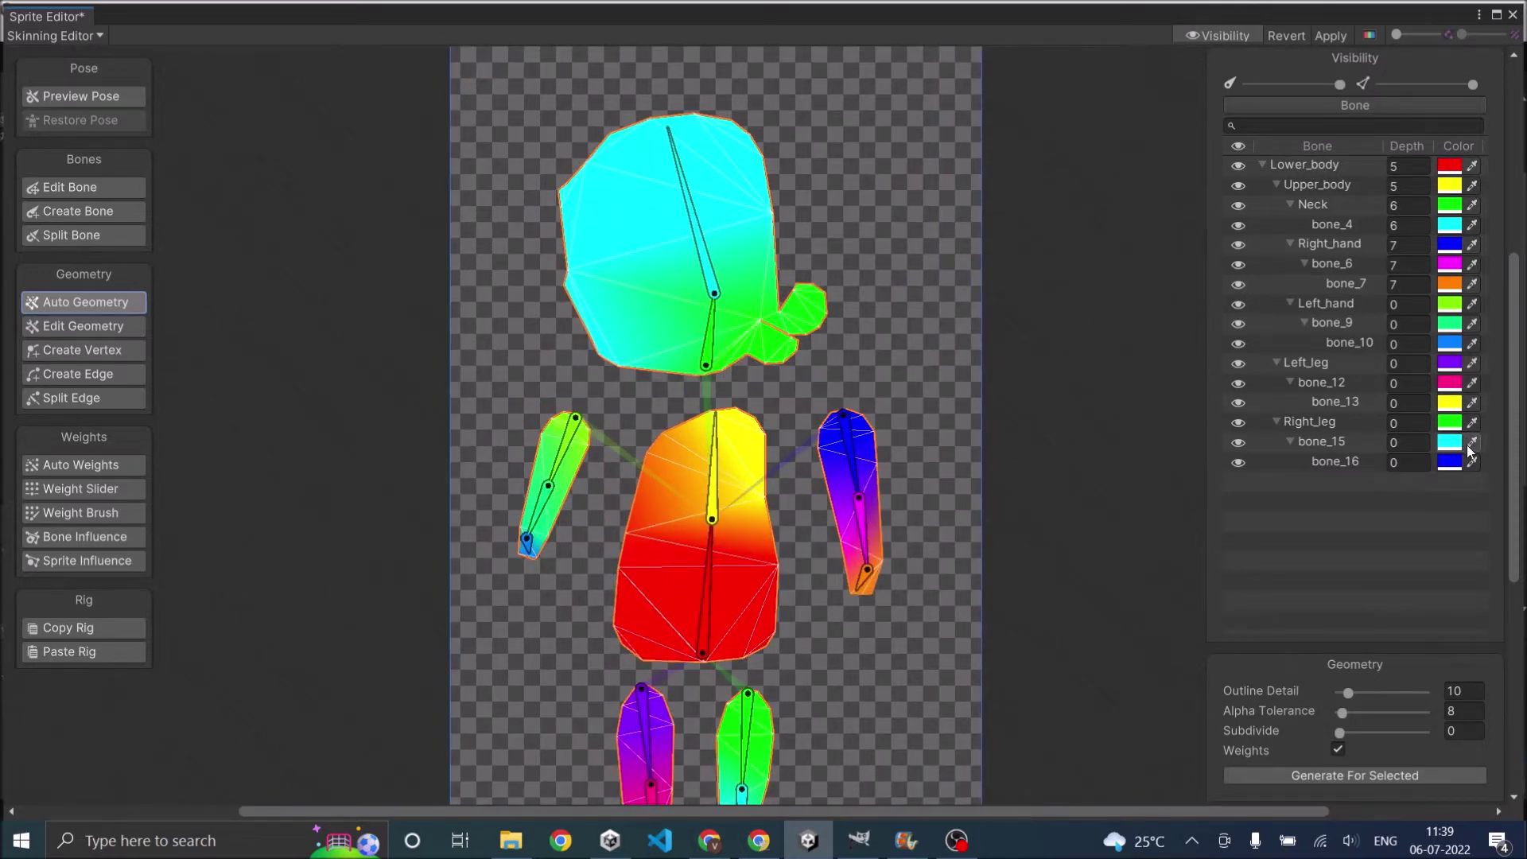
Generate automatic bone weights for the character sprite
{"action": "scroll", "coordinate": [640, 288], "scroll_direction": "down", "scroll_amount": 2}
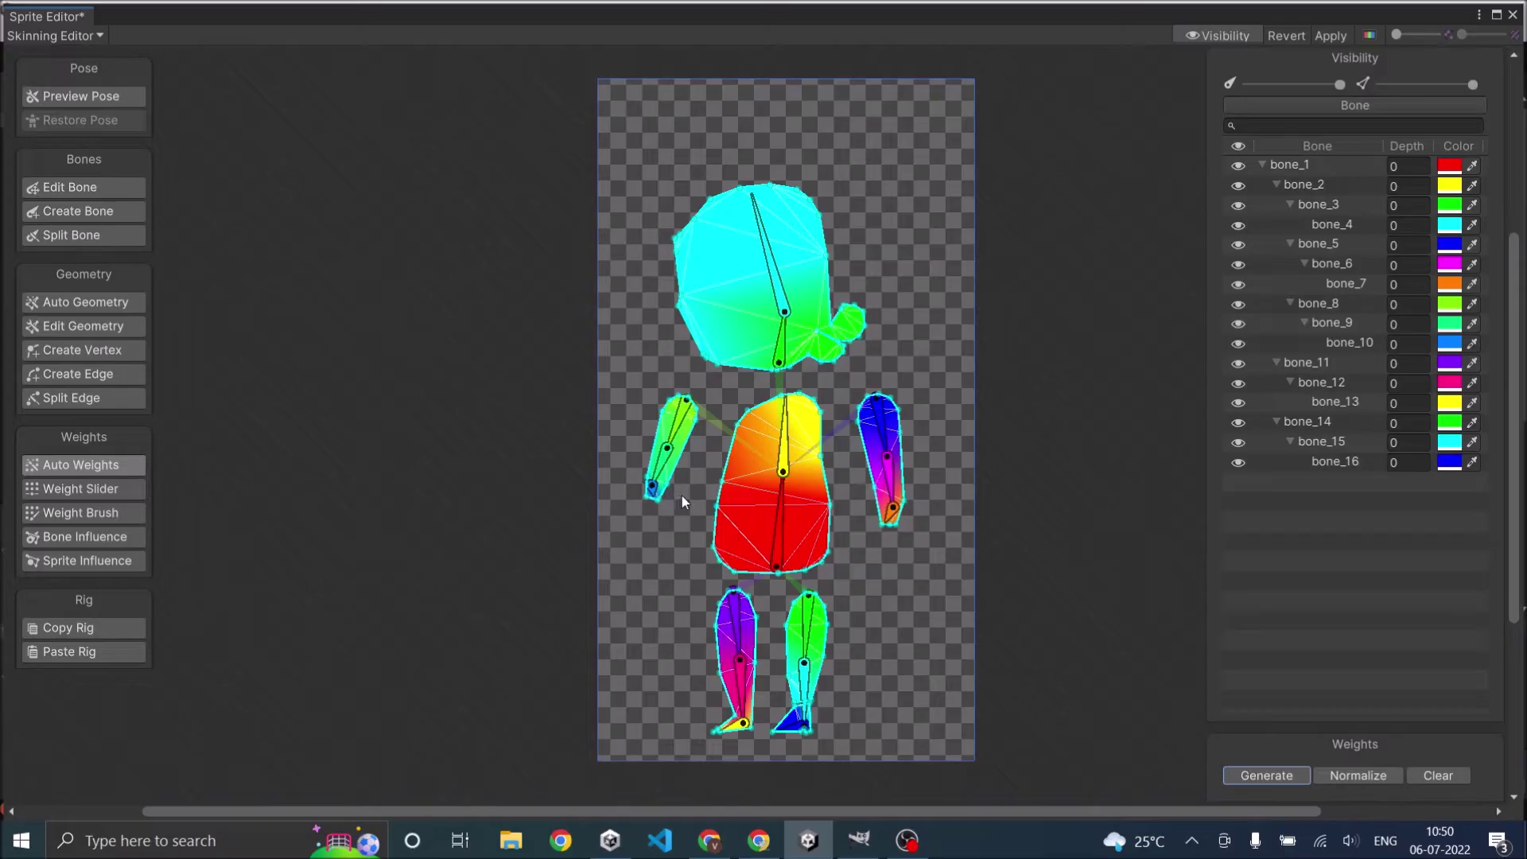
{"action": "left_click", "coordinate": [104, 467]}
{"action": "left_click", "coordinate": [1275, 775]}
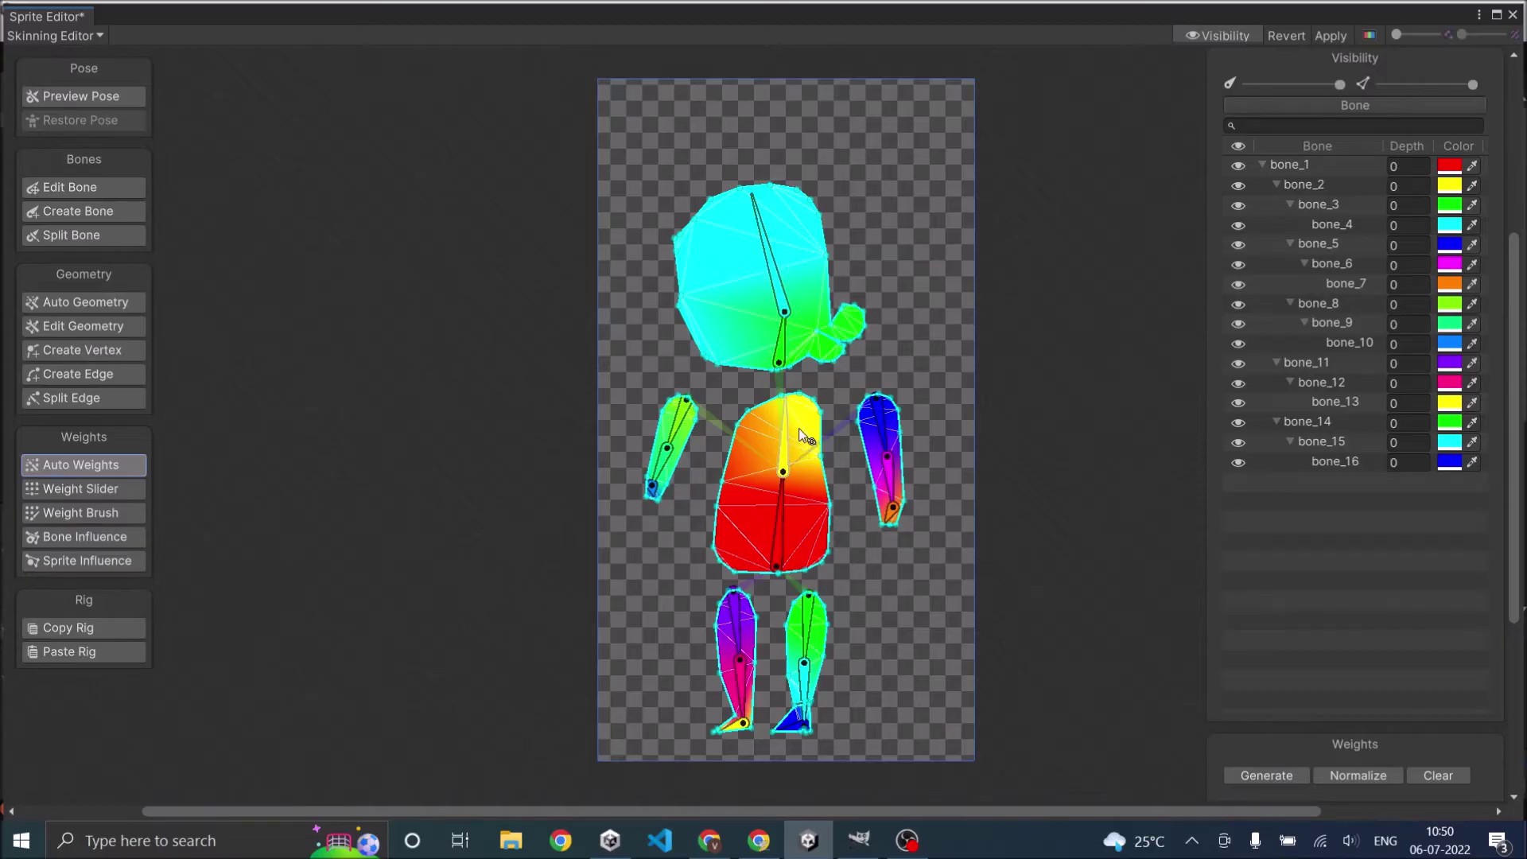
Test the weights by rotating the torso, right hand and head bones, and restore the original pose
{"action": "mouse_move", "coordinate": [780, 436]}
{"action": "left_mouse_down"}
{"action": "mouse_move", "coordinate": [765, 442]}
{"action": "mouse_move", "coordinate": [783, 455]}
{"action": "left_mouse_up"}
{"action": "mouse_move", "coordinate": [777, 550]}
{"action": "left_mouse_down"}
{"action": "mouse_move", "coordinate": [760, 548]}
{"action": "mouse_move", "coordinate": [782, 561]}
{"action": "left_mouse_up"}
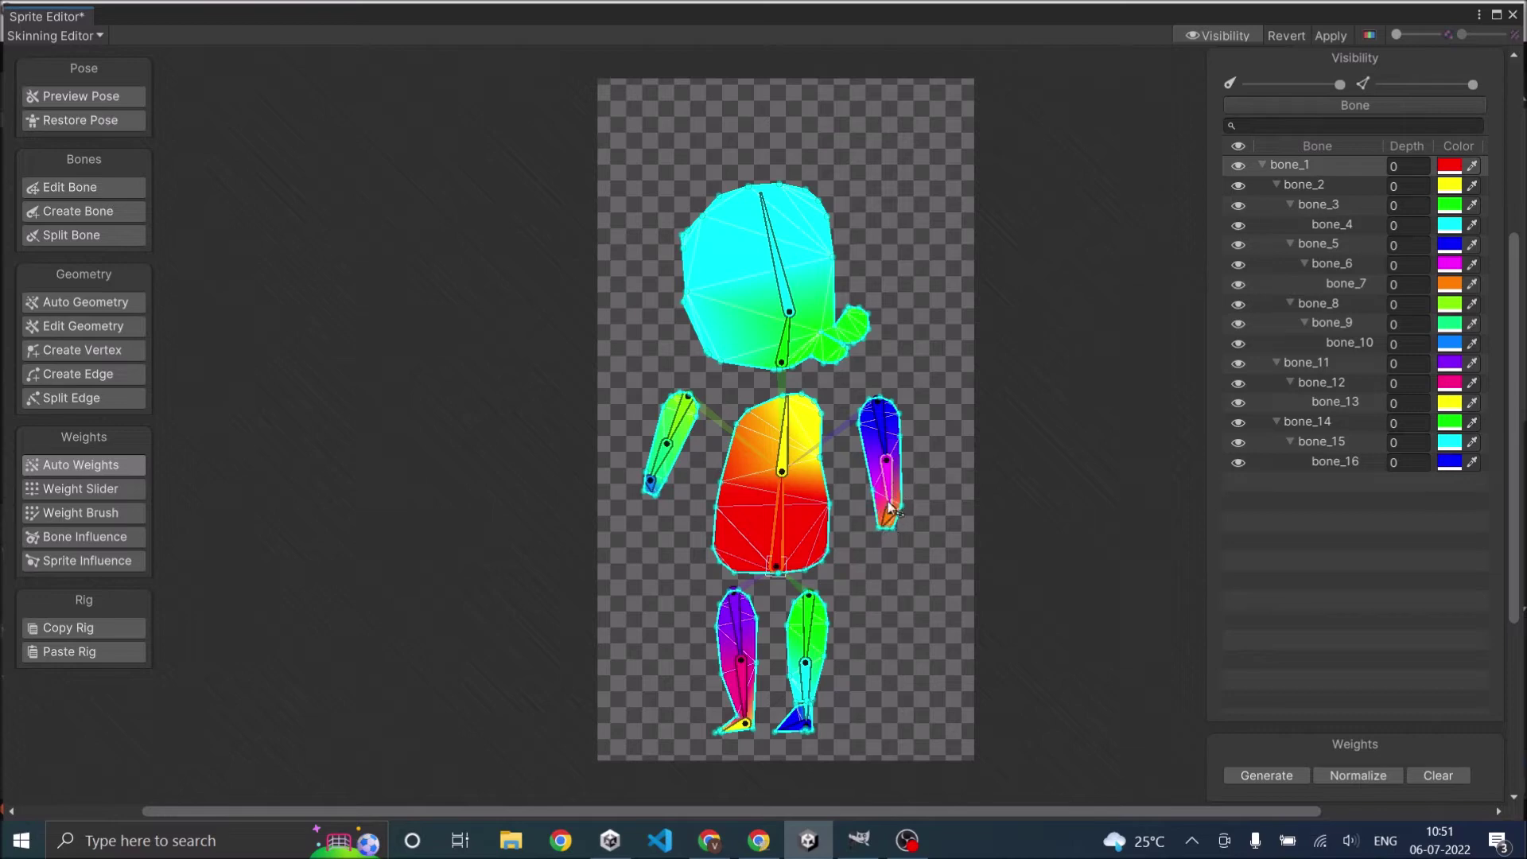
{"action": "left_click_drag", "start_coordinate": [889, 509], "coordinate": [876, 516]}
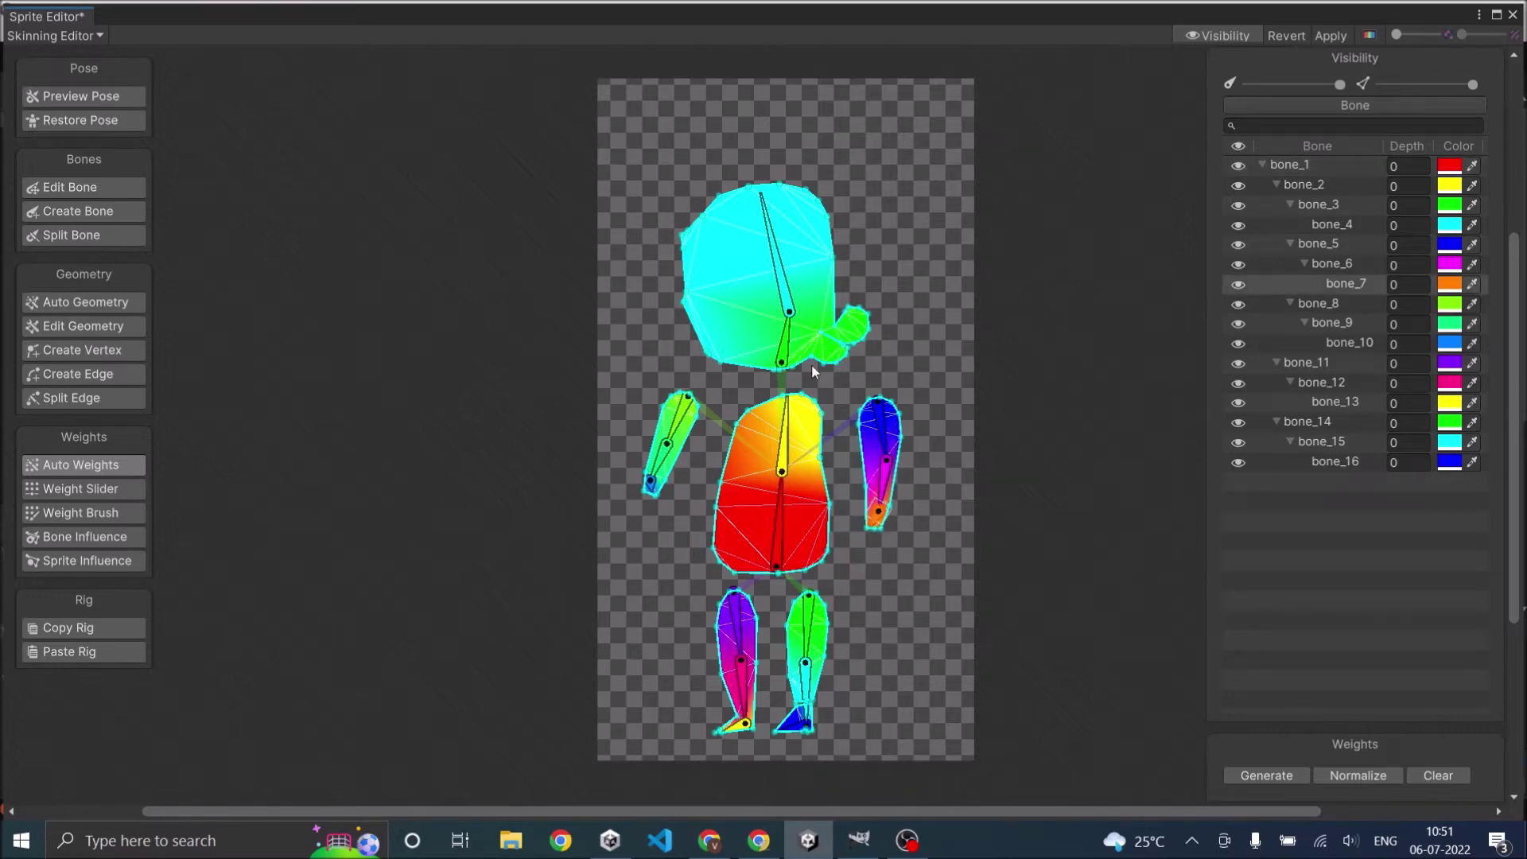
{"action": "mouse_move", "coordinate": [775, 255]}
{"action": "left_mouse_down"}
{"action": "mouse_move", "coordinate": [757, 264]}
{"action": "mouse_move", "coordinate": [798, 270]}
{"action": "mouse_move", "coordinate": [786, 266]}
{"action": "left_mouse_up"}
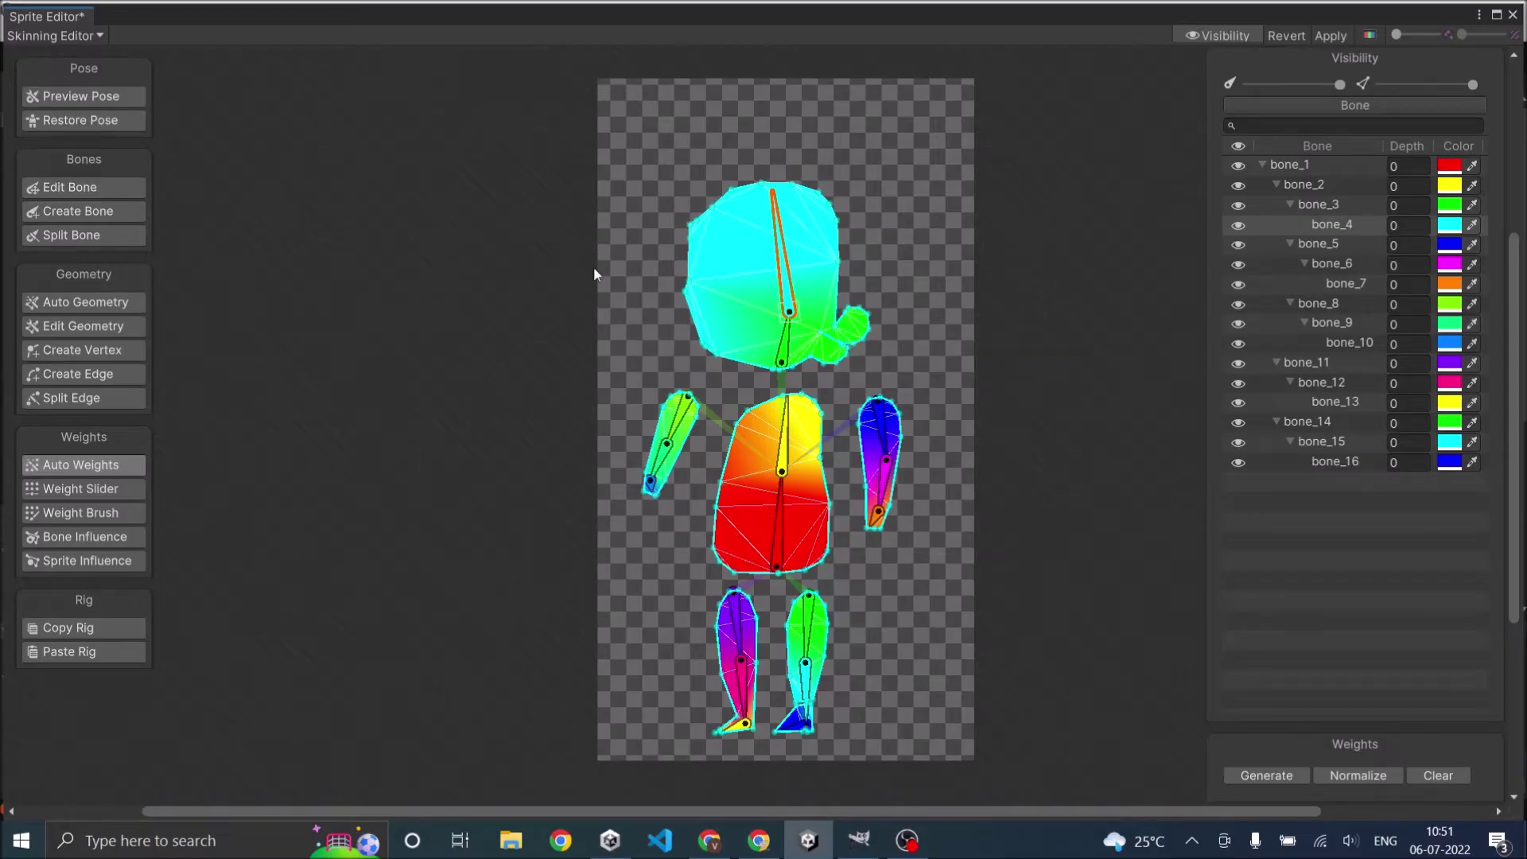
{"action": "left_click", "coordinate": [114, 129]}
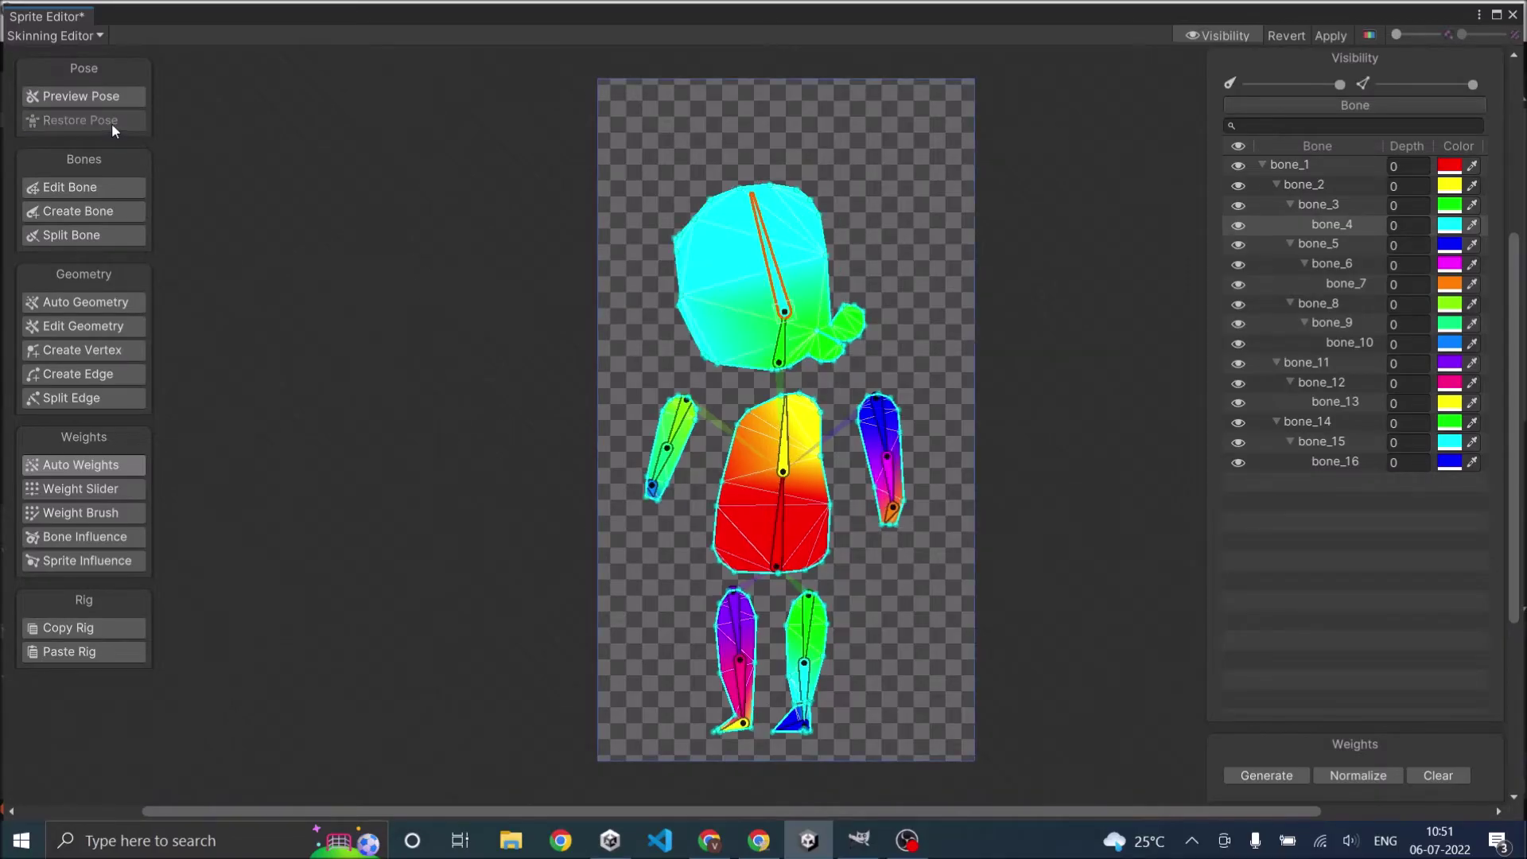
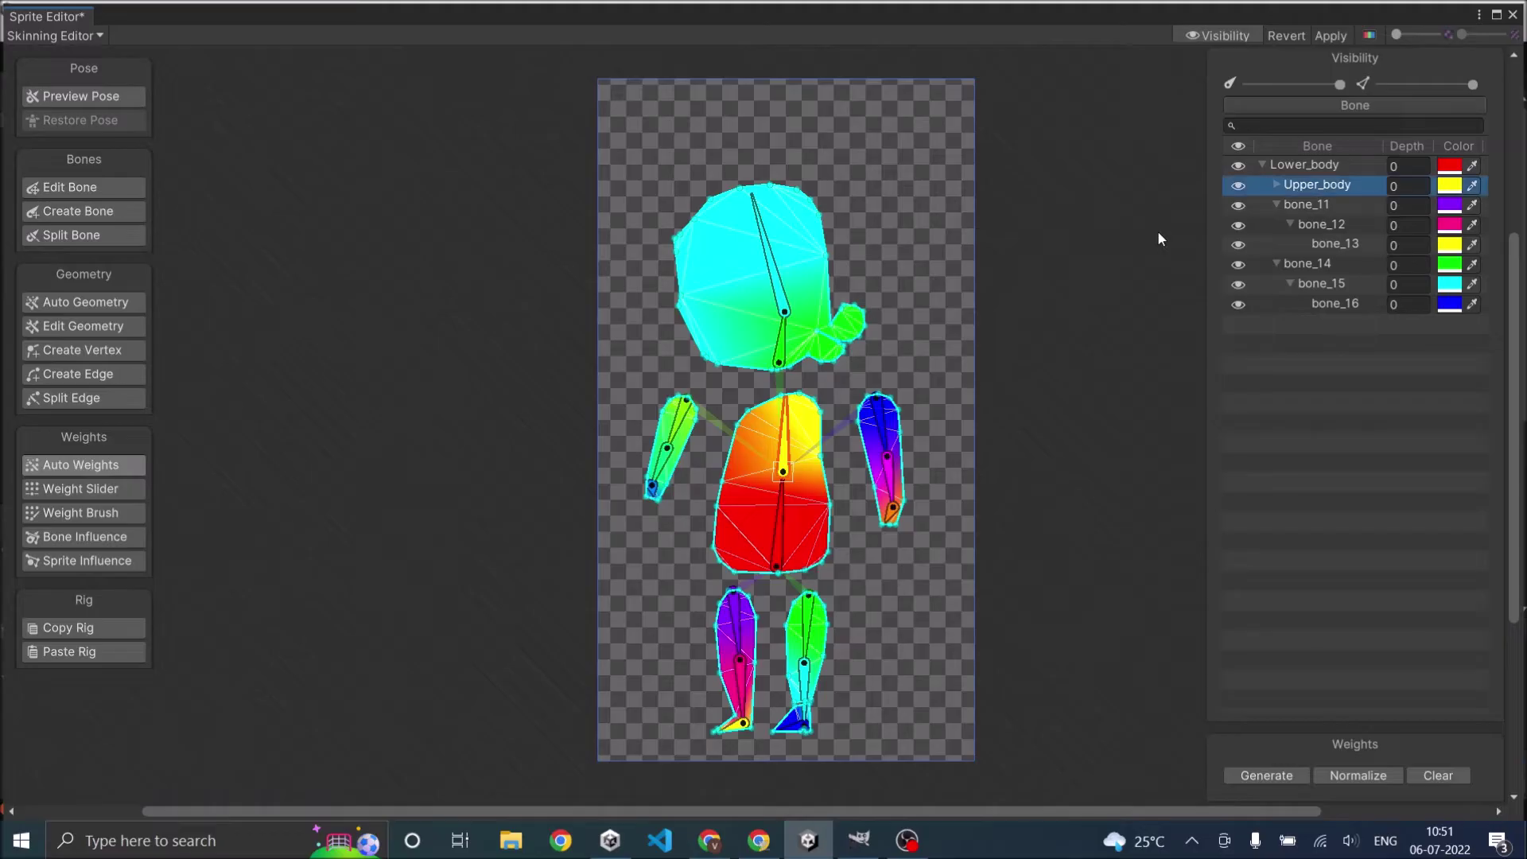
Rename the neck bone, bone_3, as Neck
{"action": "left_click", "coordinate": [782, 338]}
{"action": "left_click", "coordinate": [1324, 207]}
{"action": "double_click", "coordinate": [1330, 205]}
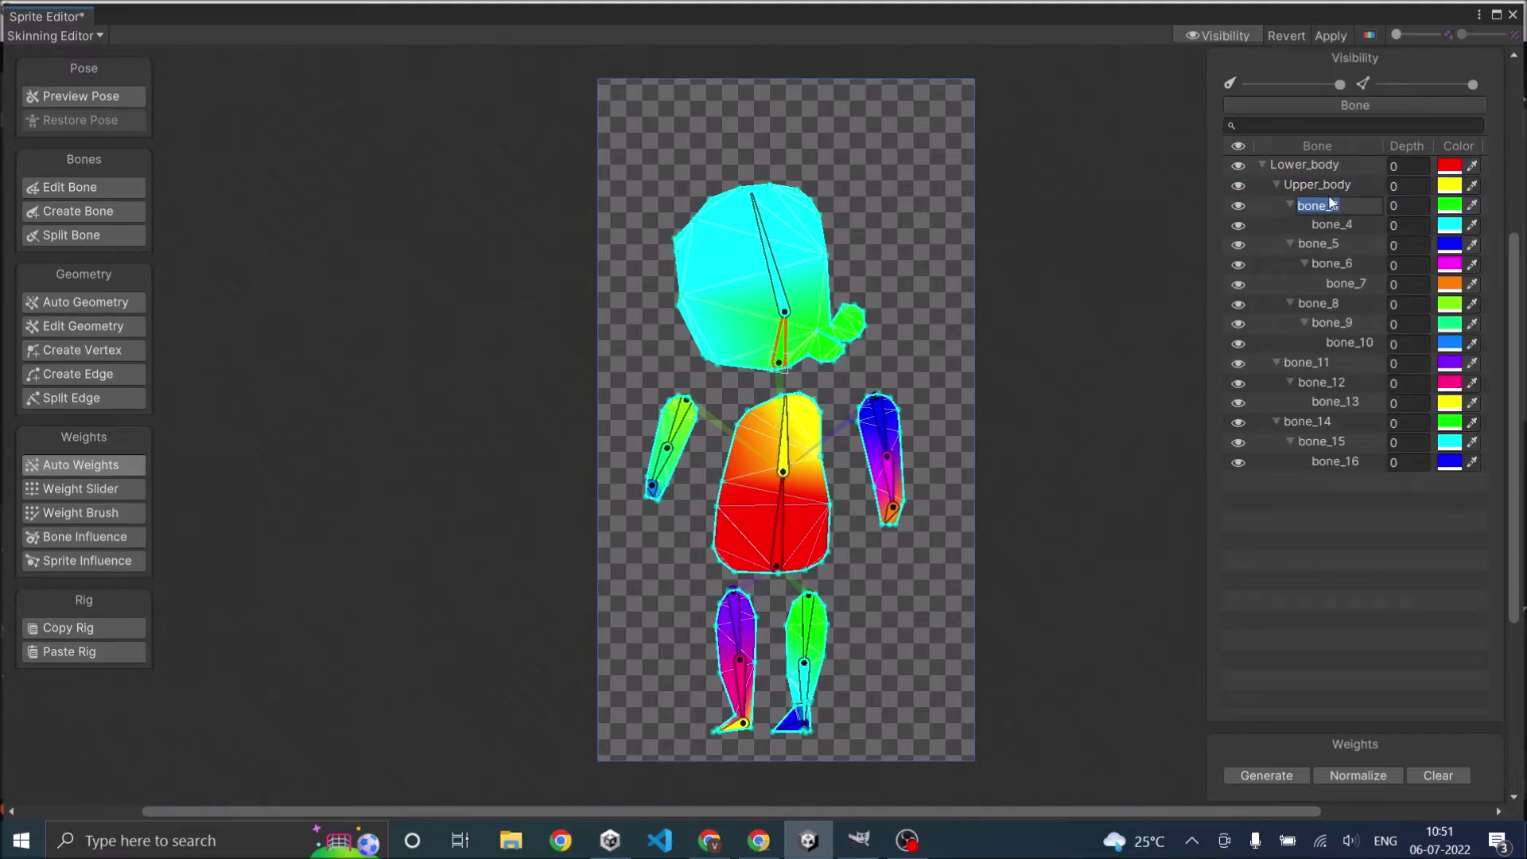
{"action": "type", "text": "Neck"}
{"action": "key", "text": "Return"}
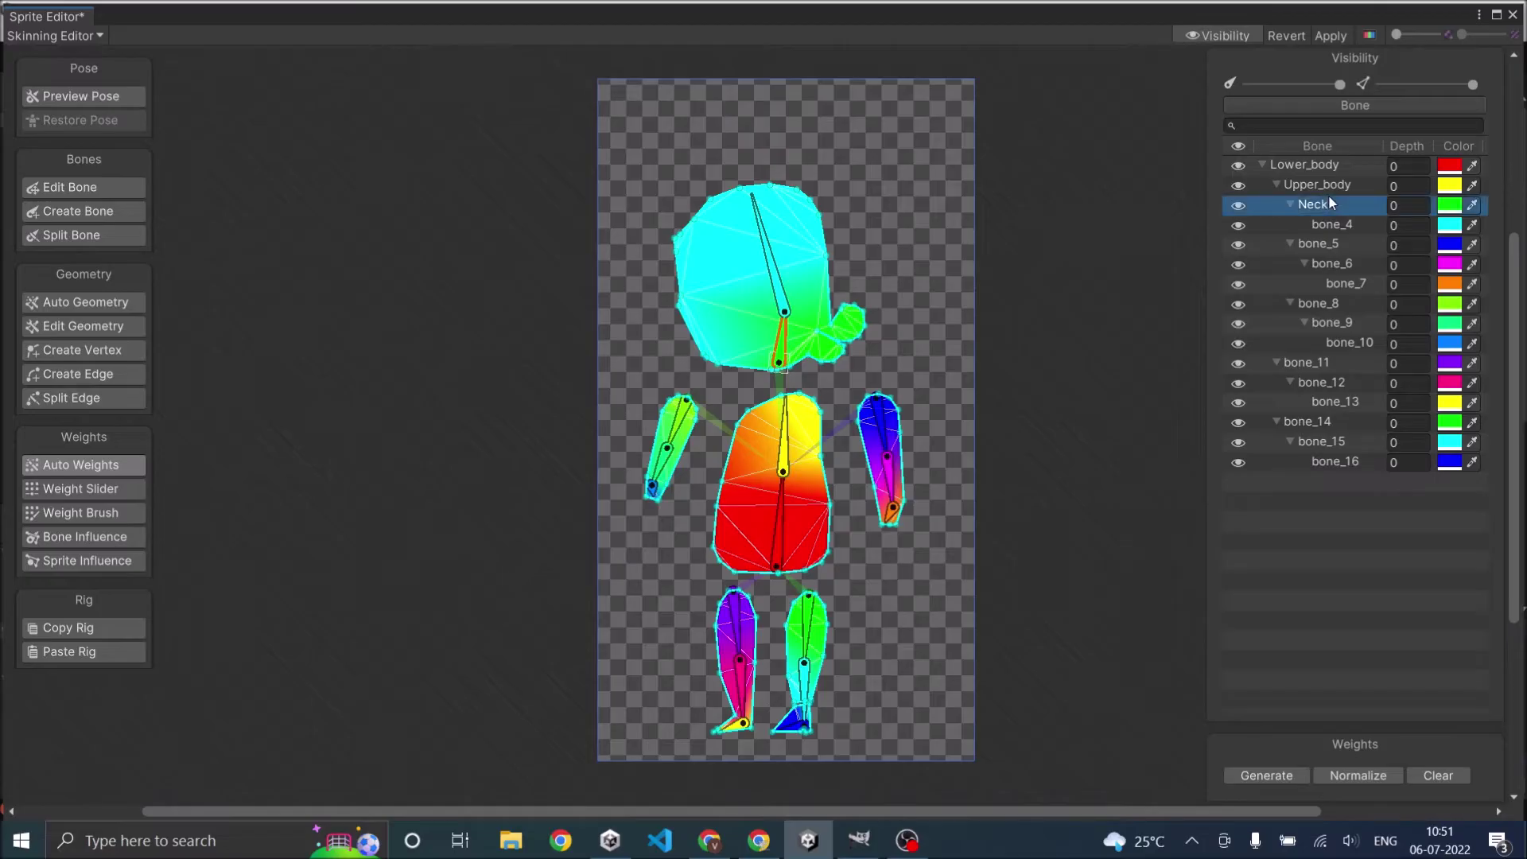
Rename the right upper arm bone, bone_5, as Right_hand
{"action": "left_click", "coordinate": [887, 422]}
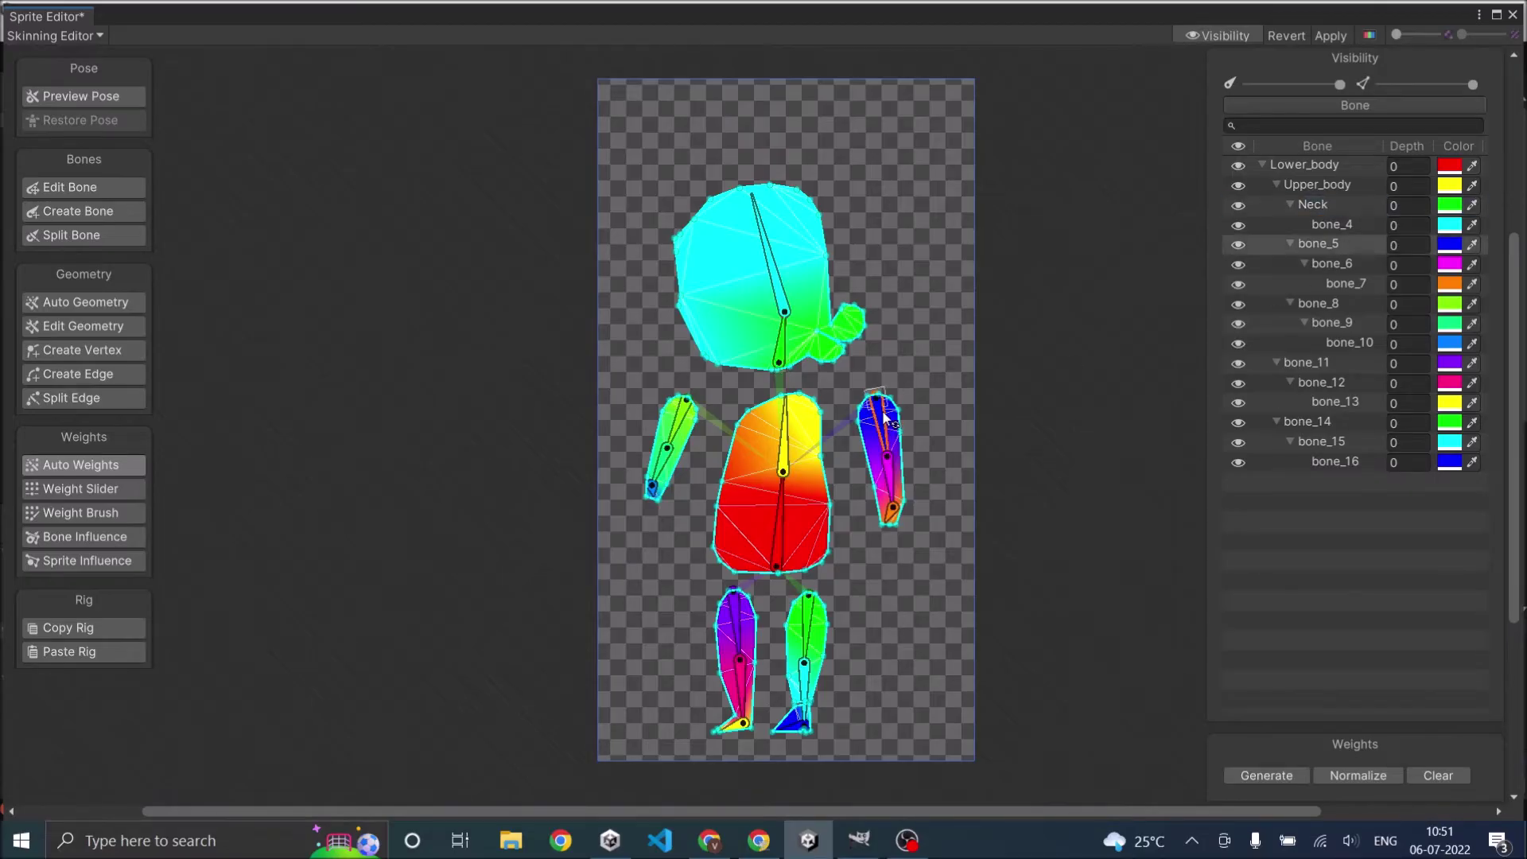
{"action": "double_click", "coordinate": [1330, 241]}
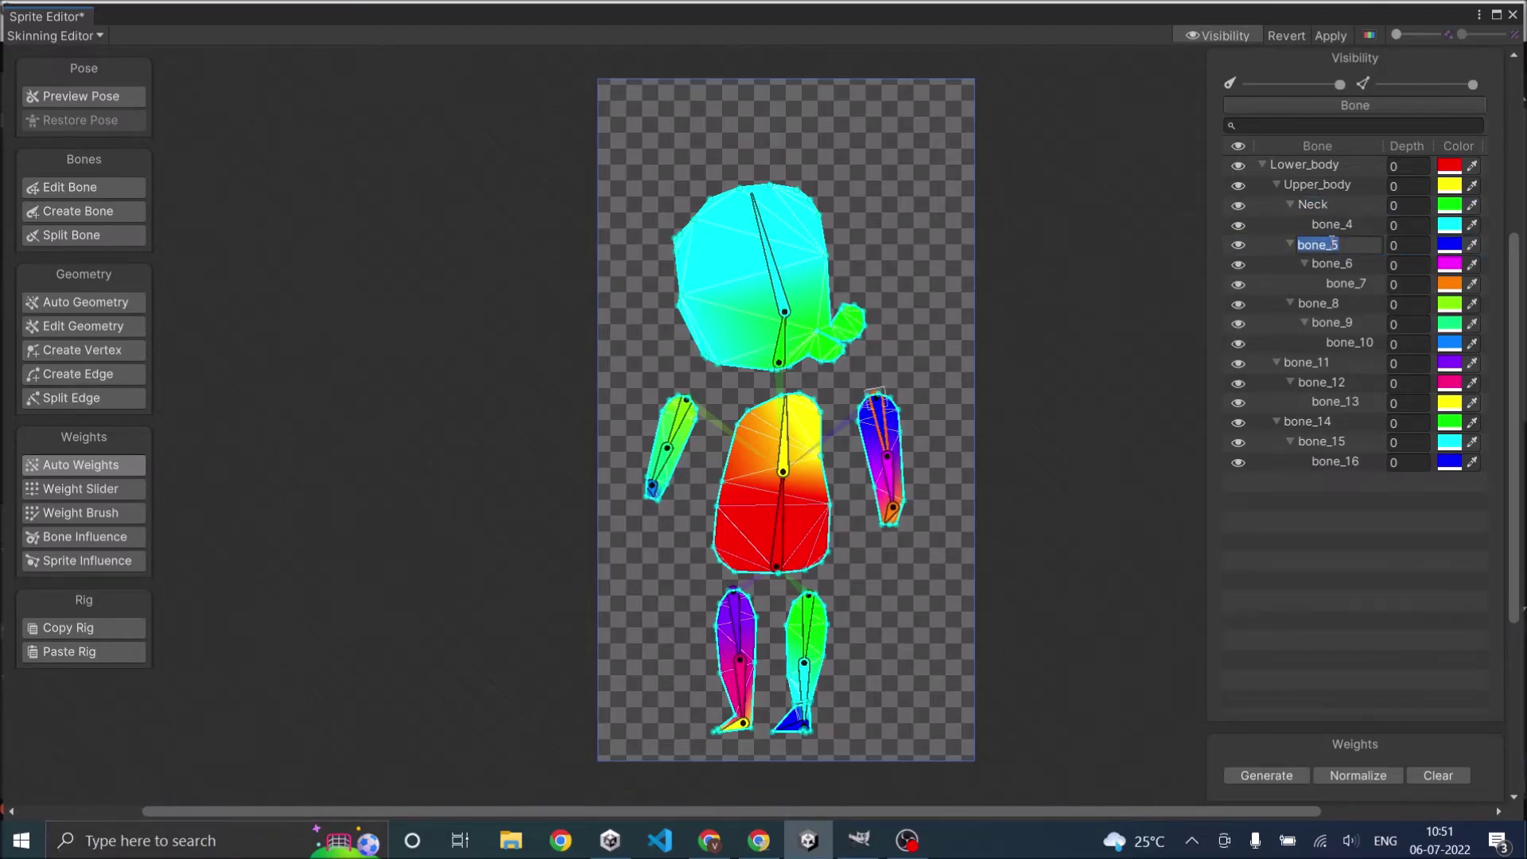
{"action": "type", "text": "Right_ hand"}
{"action": "key", "text": "Return"}
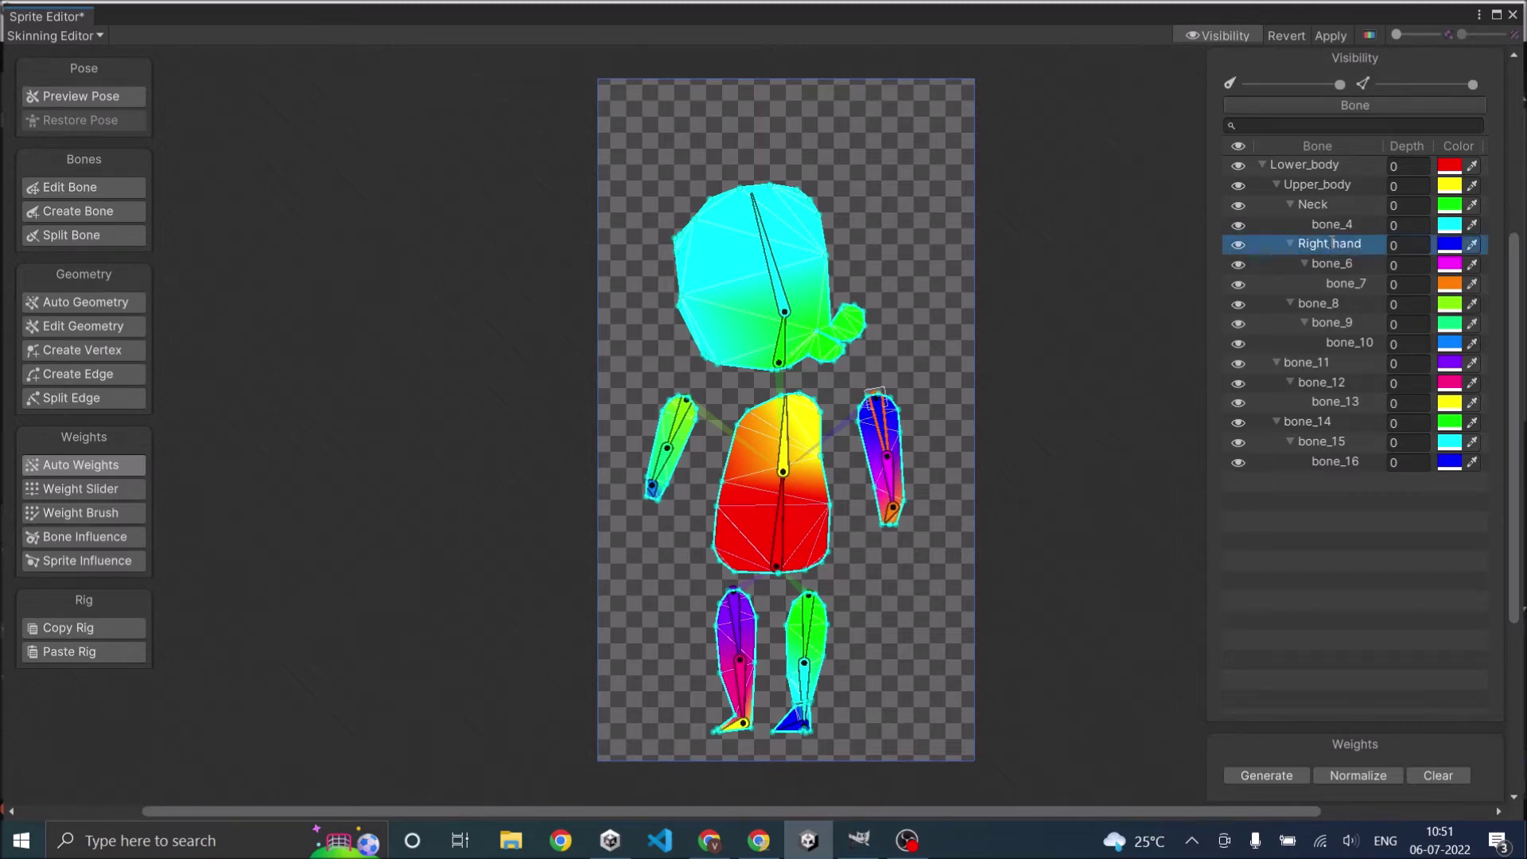
Rename the left upper arm bone, bone_8, as Left_hand
{"action": "left_click", "coordinate": [685, 420]}
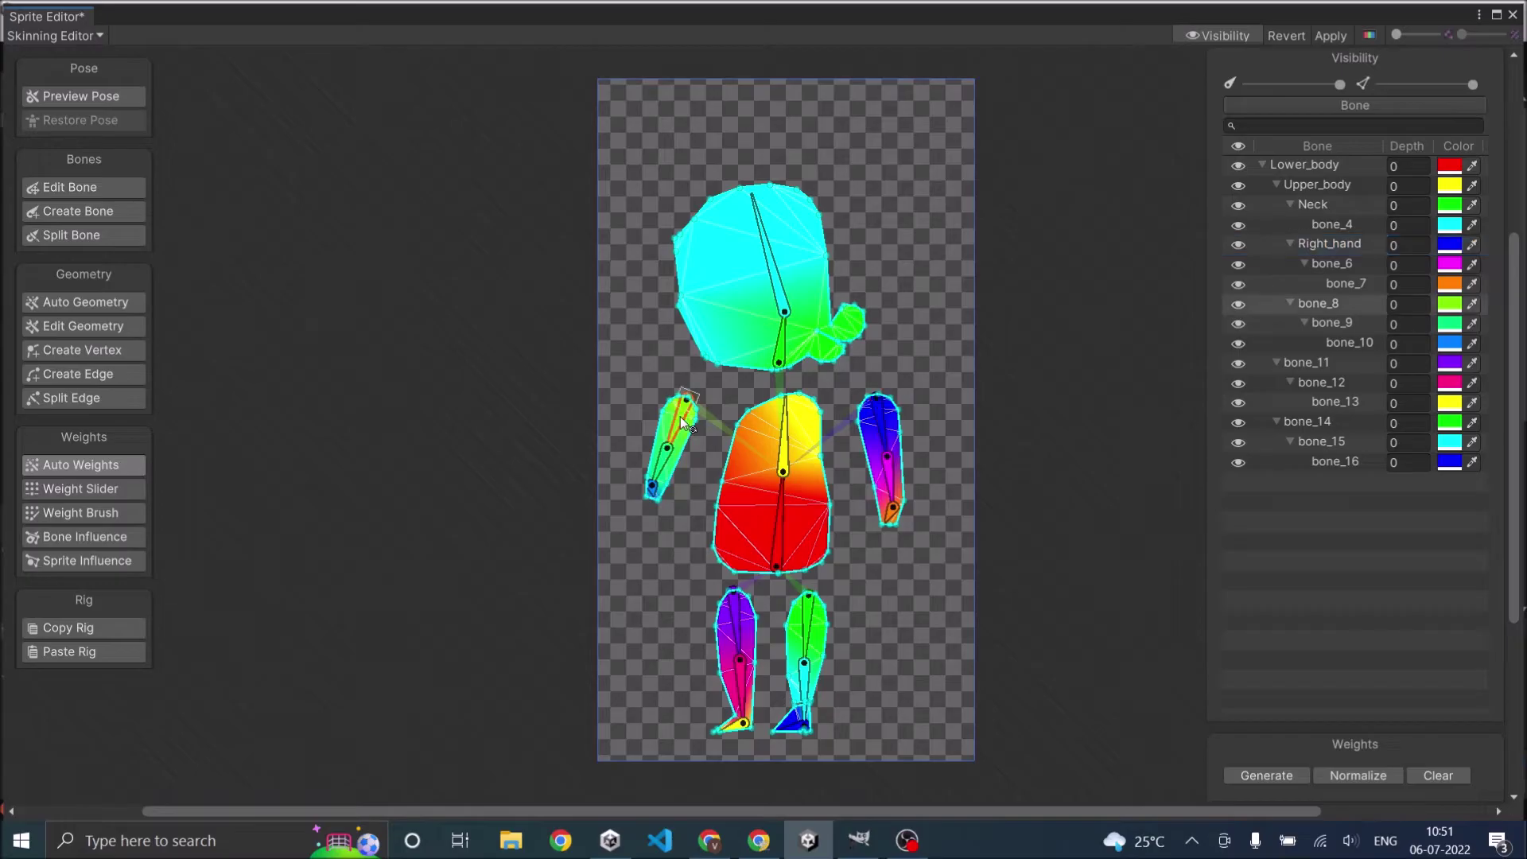
{"action": "left_click", "coordinate": [1326, 307]}
{"action": "double_click", "coordinate": [1327, 307]}
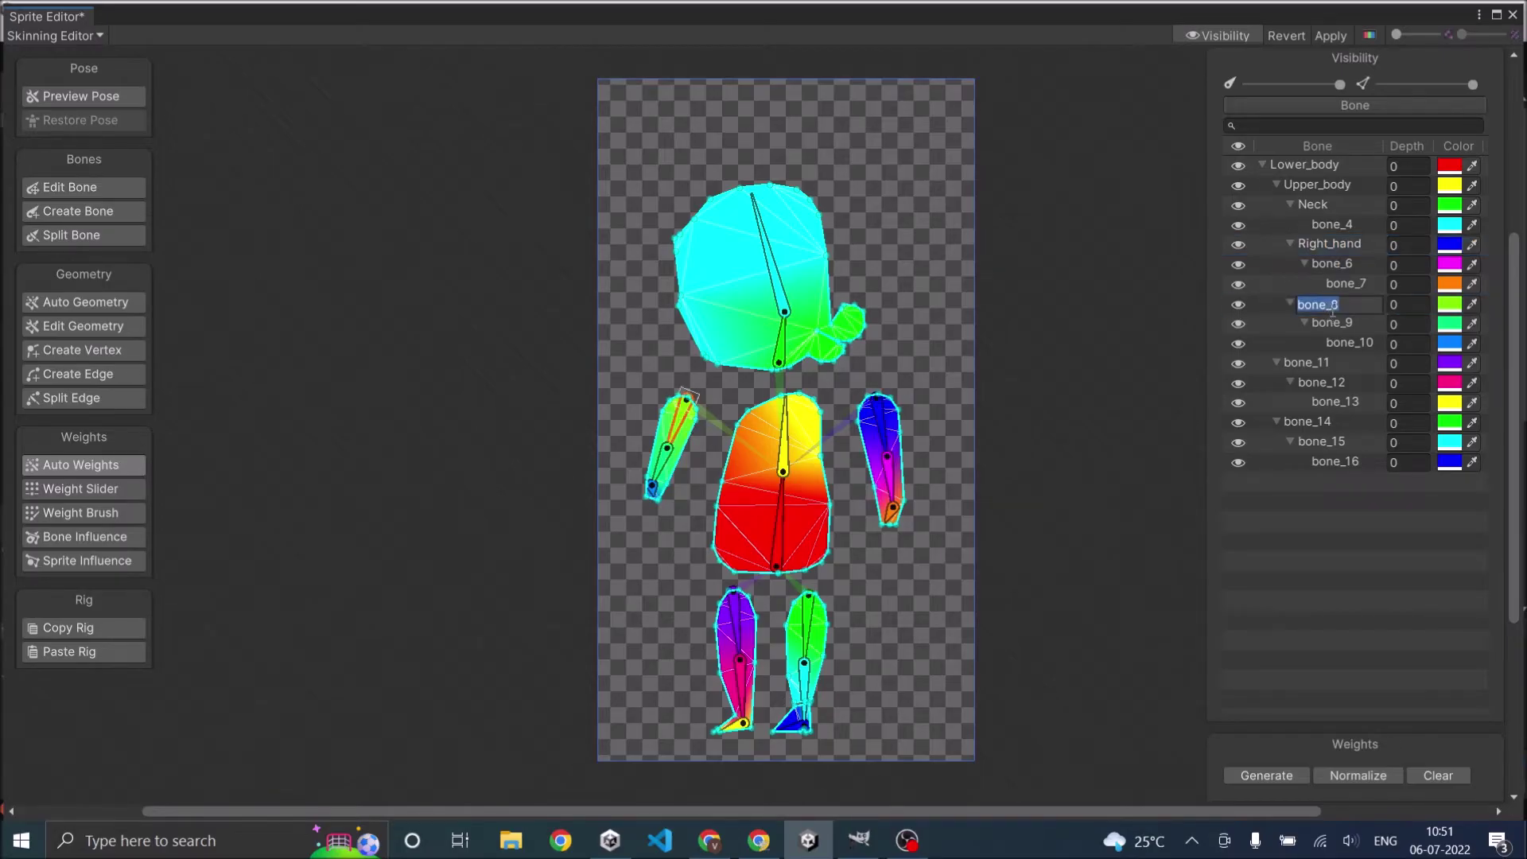
{"action": "type", "text": "Left_hand"}
{"action": "key", "text": "Return"}
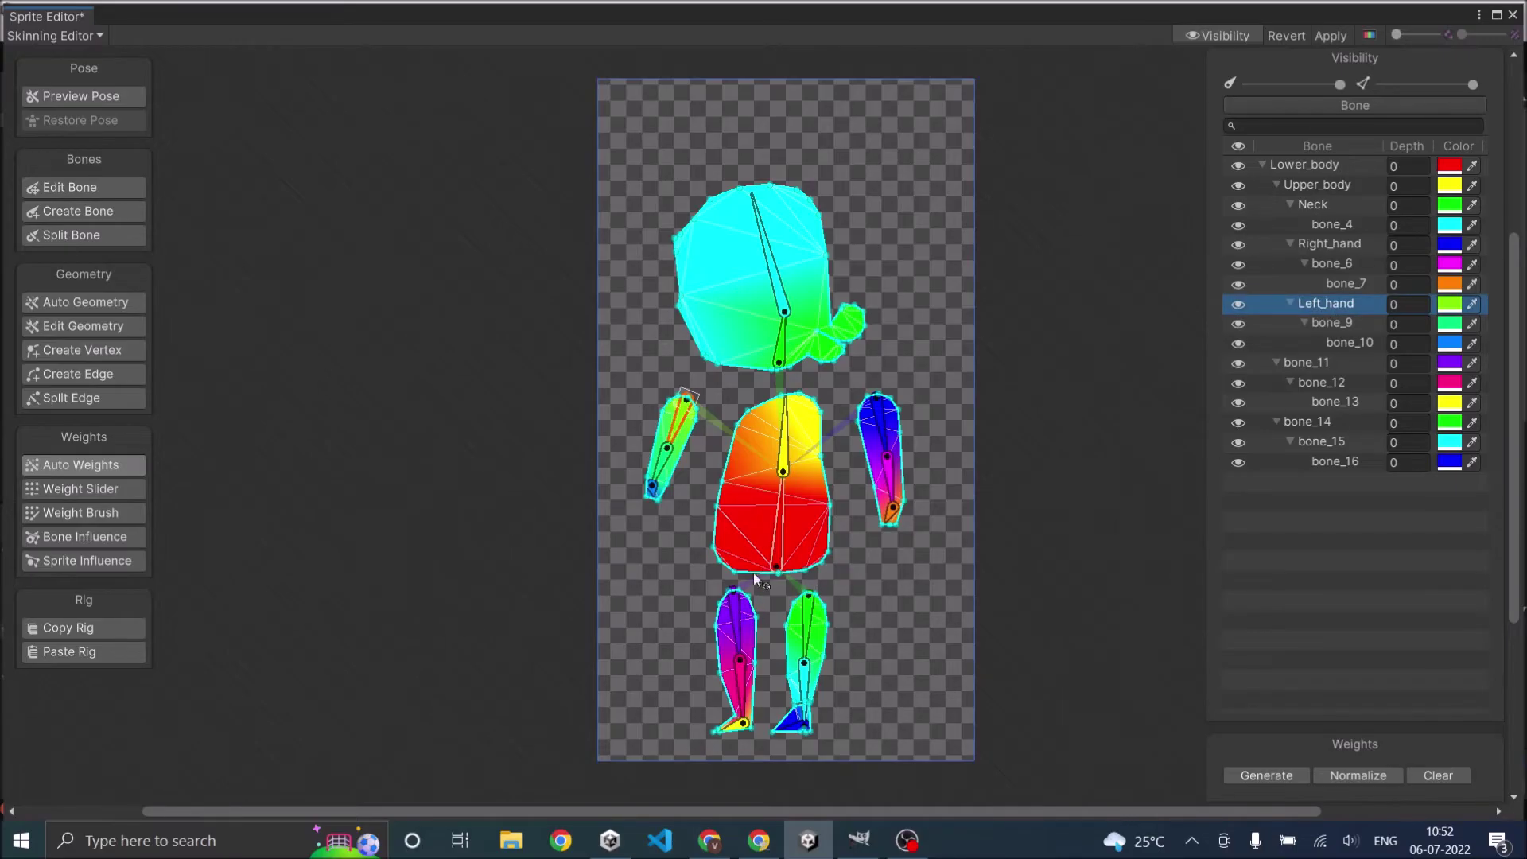
Rename the left thigh bone, bone_11, as Left_leg
{"action": "left_click", "coordinate": [746, 634]}
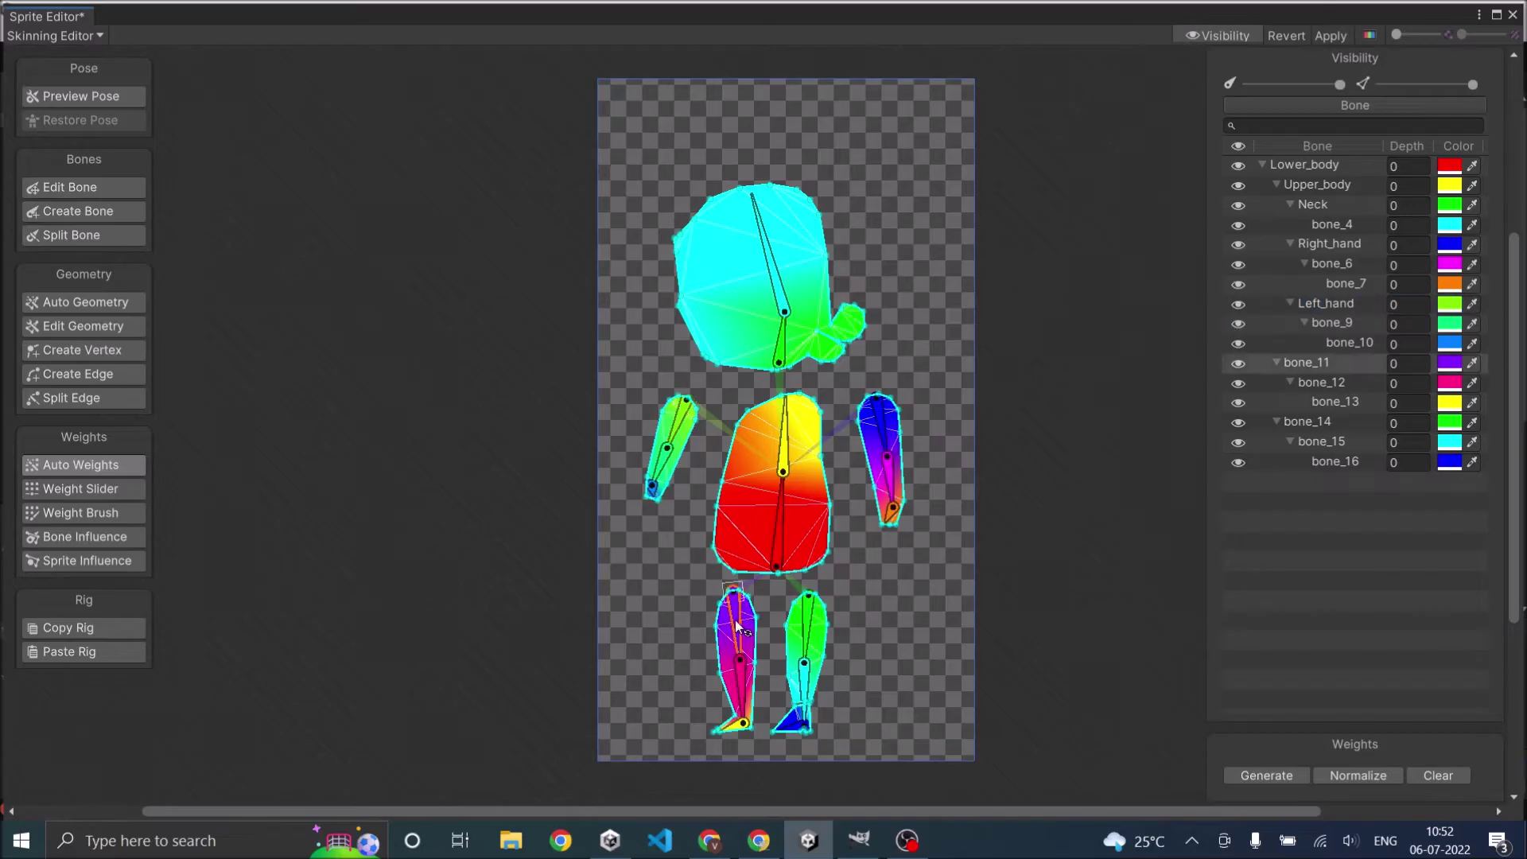
{"action": "double_click", "coordinate": [1324, 365]}
{"action": "type", "text": "Left_leg"}
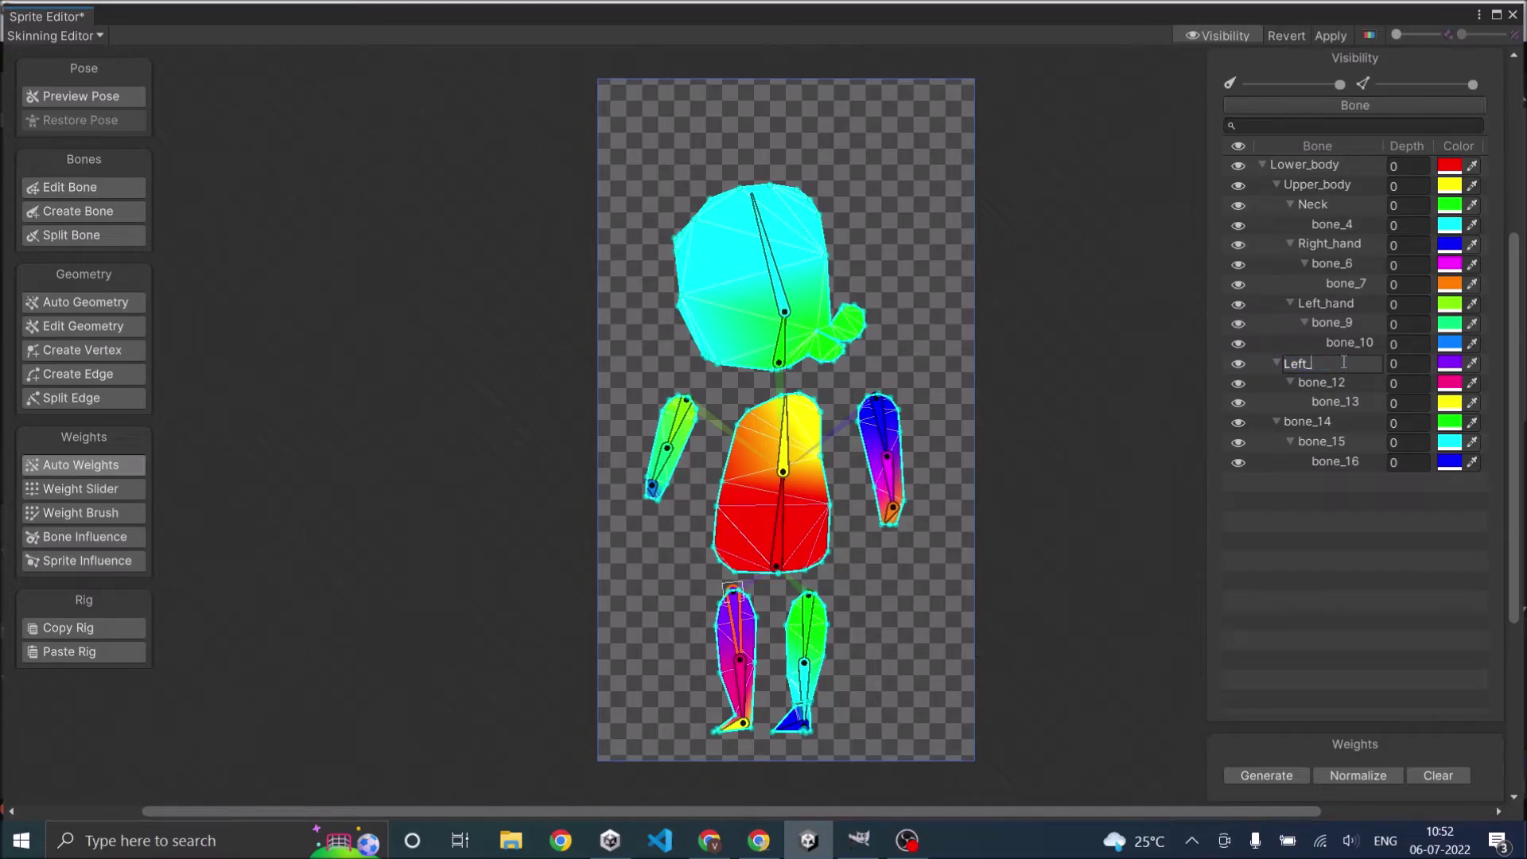
{"action": "key", "text": "Return"}
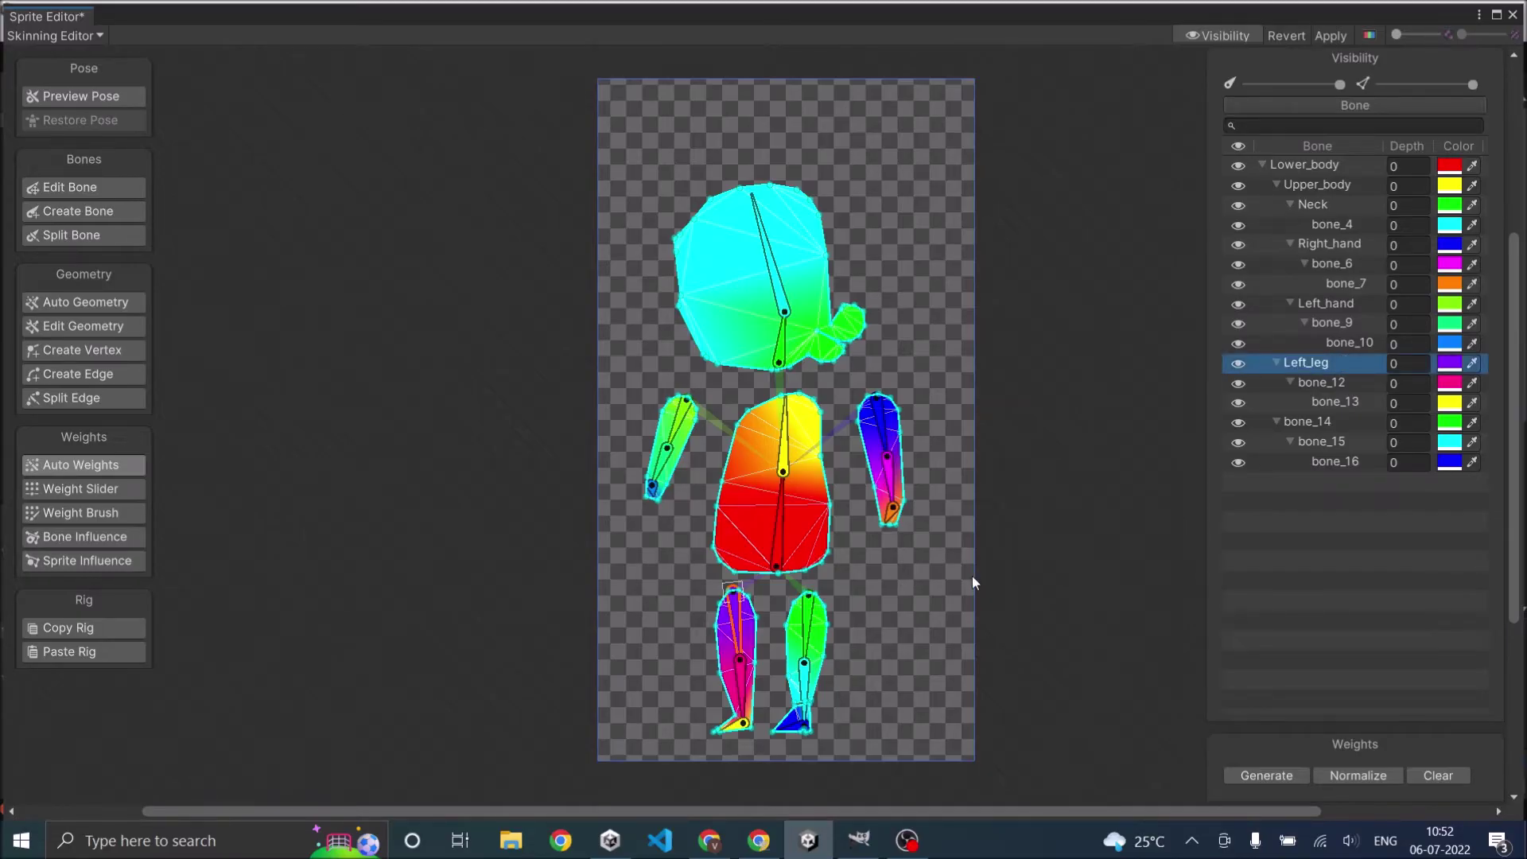
Rename the right thigh bone, bone_14, as Right_leg
{"action": "left_click", "coordinate": [806, 632]}
{"action": "left_click", "coordinate": [1319, 427]}
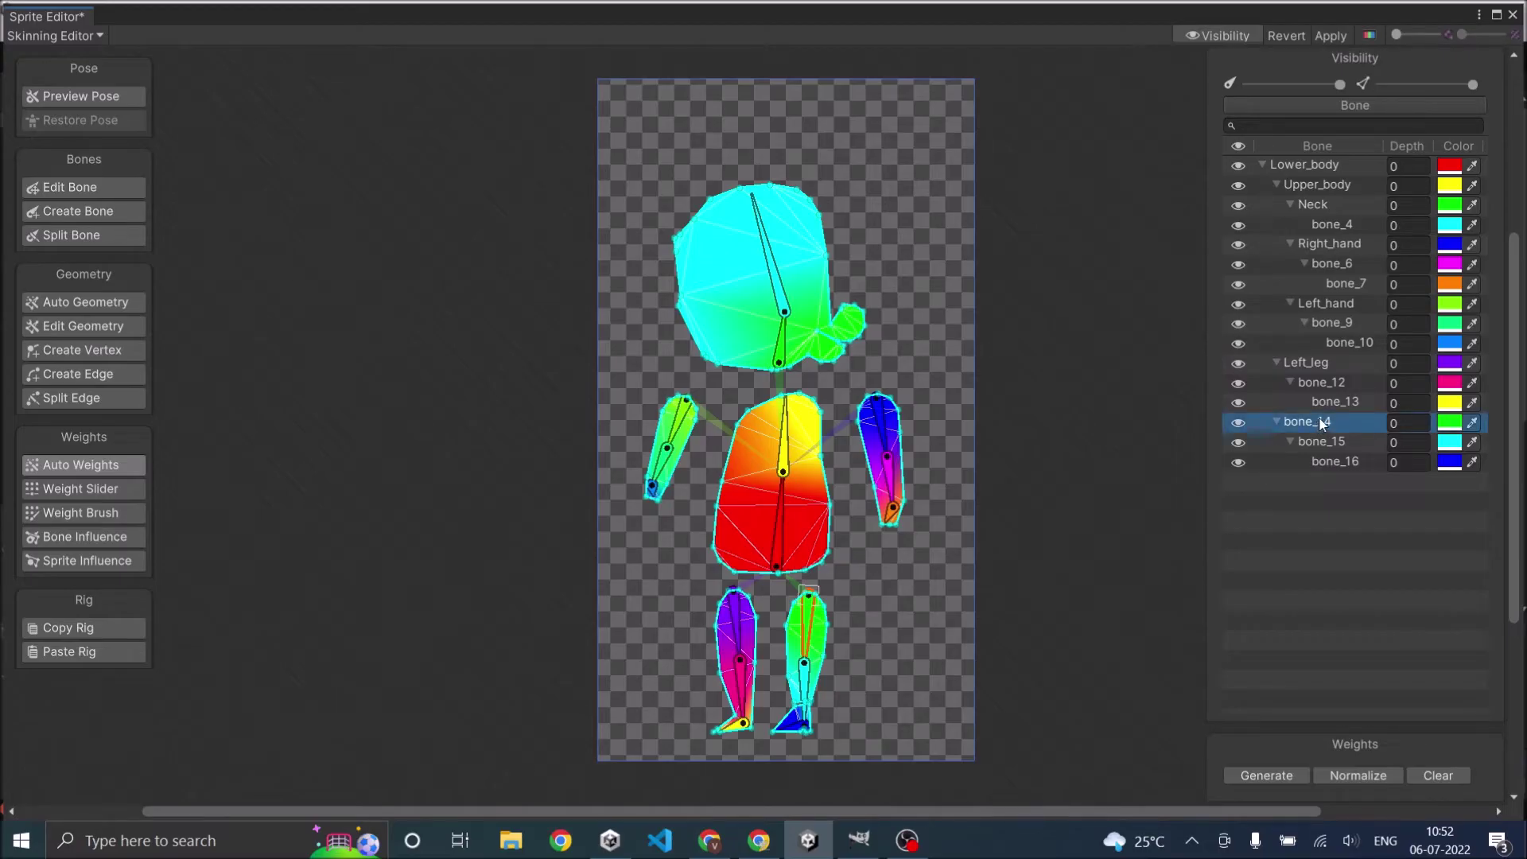
{"action": "double_click", "coordinate": [1322, 424]}
{"action": "type", "text": "Right_leg"}
{"action": "key", "text": "Return"}
Set the depth of the Lower_body and Upper_body bones to 5
{"action": "left_click", "coordinate": [1412, 164]}
{"action": "type", "text": "5"}
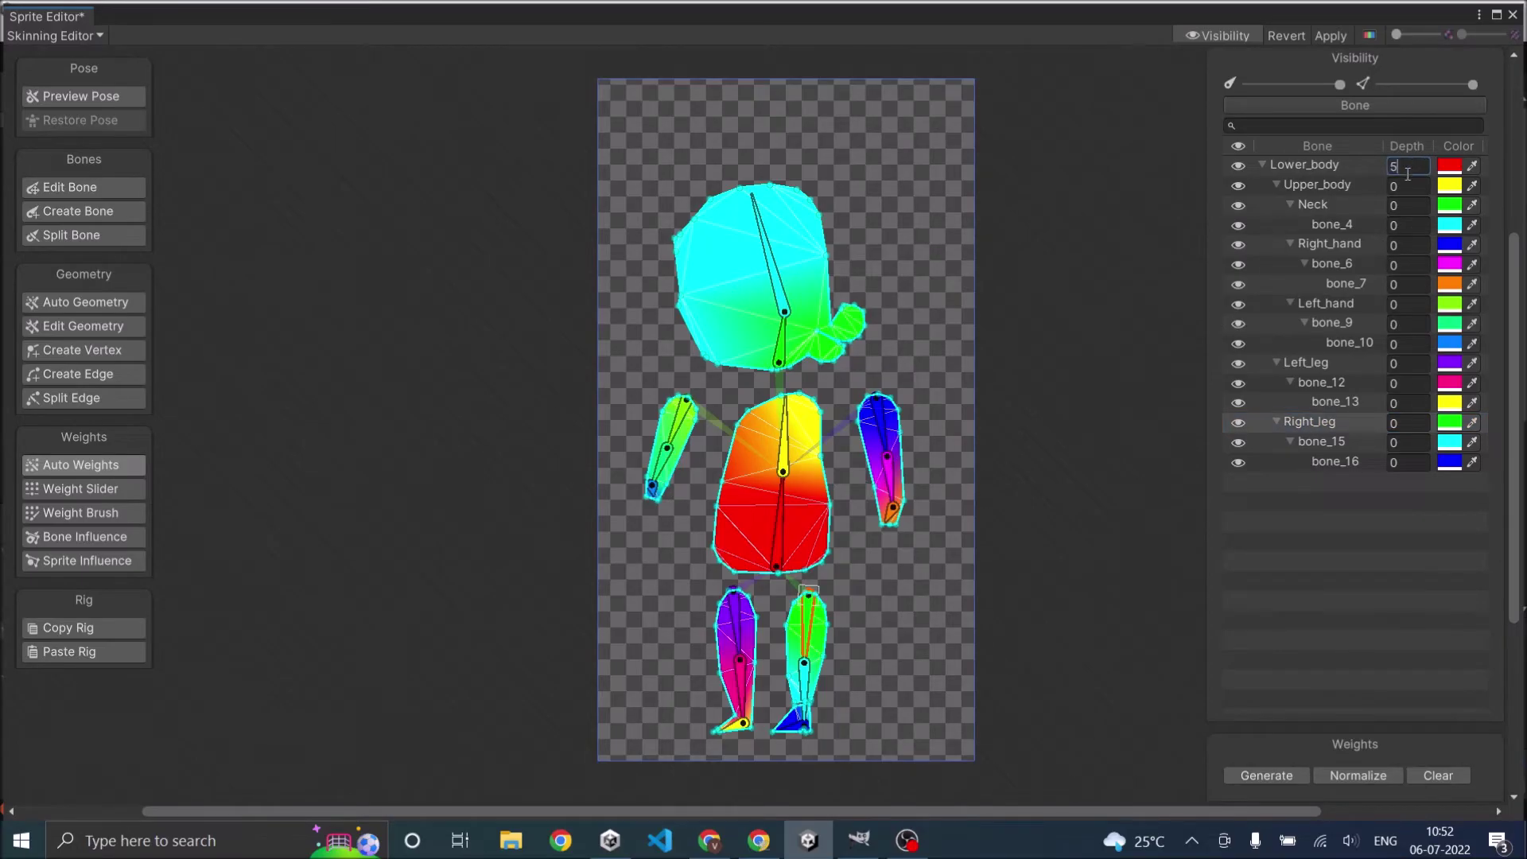
{"action": "left_click", "coordinate": [1410, 186]}
{"action": "type", "text": "5"}
Set the depth of the right arm bones Right_hand, bone_6 and bone_7 to 7
{"action": "left_click", "coordinate": [1404, 244]}
{"action": "type", "text": "7"}
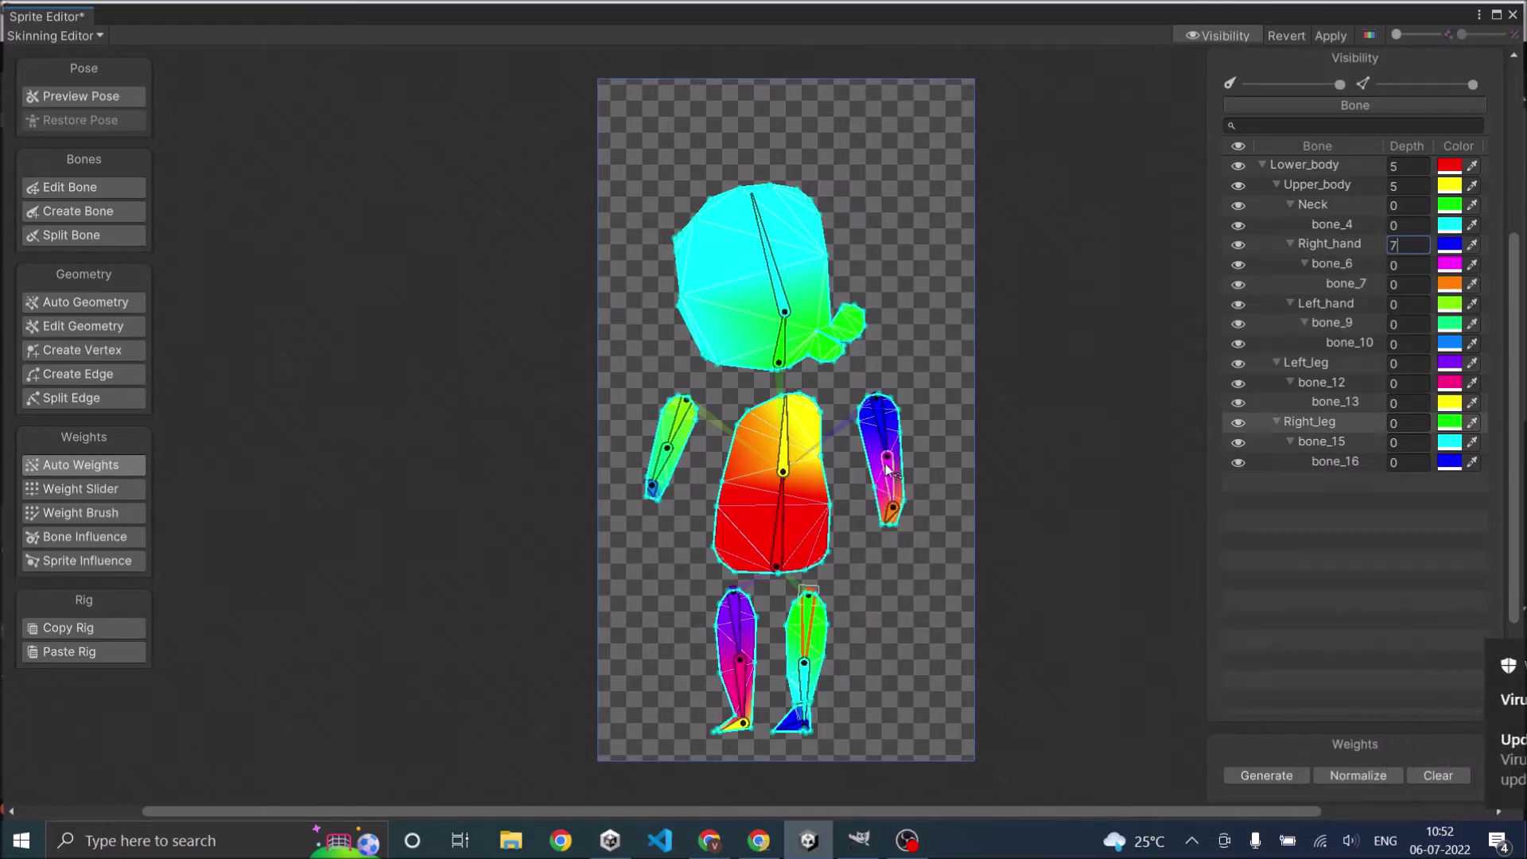
{"action": "left_click", "coordinate": [1404, 265]}
{"action": "type", "text": "7"}
{"action": "left_click", "coordinate": [1403, 284]}
{"action": "type", "text": "7"}
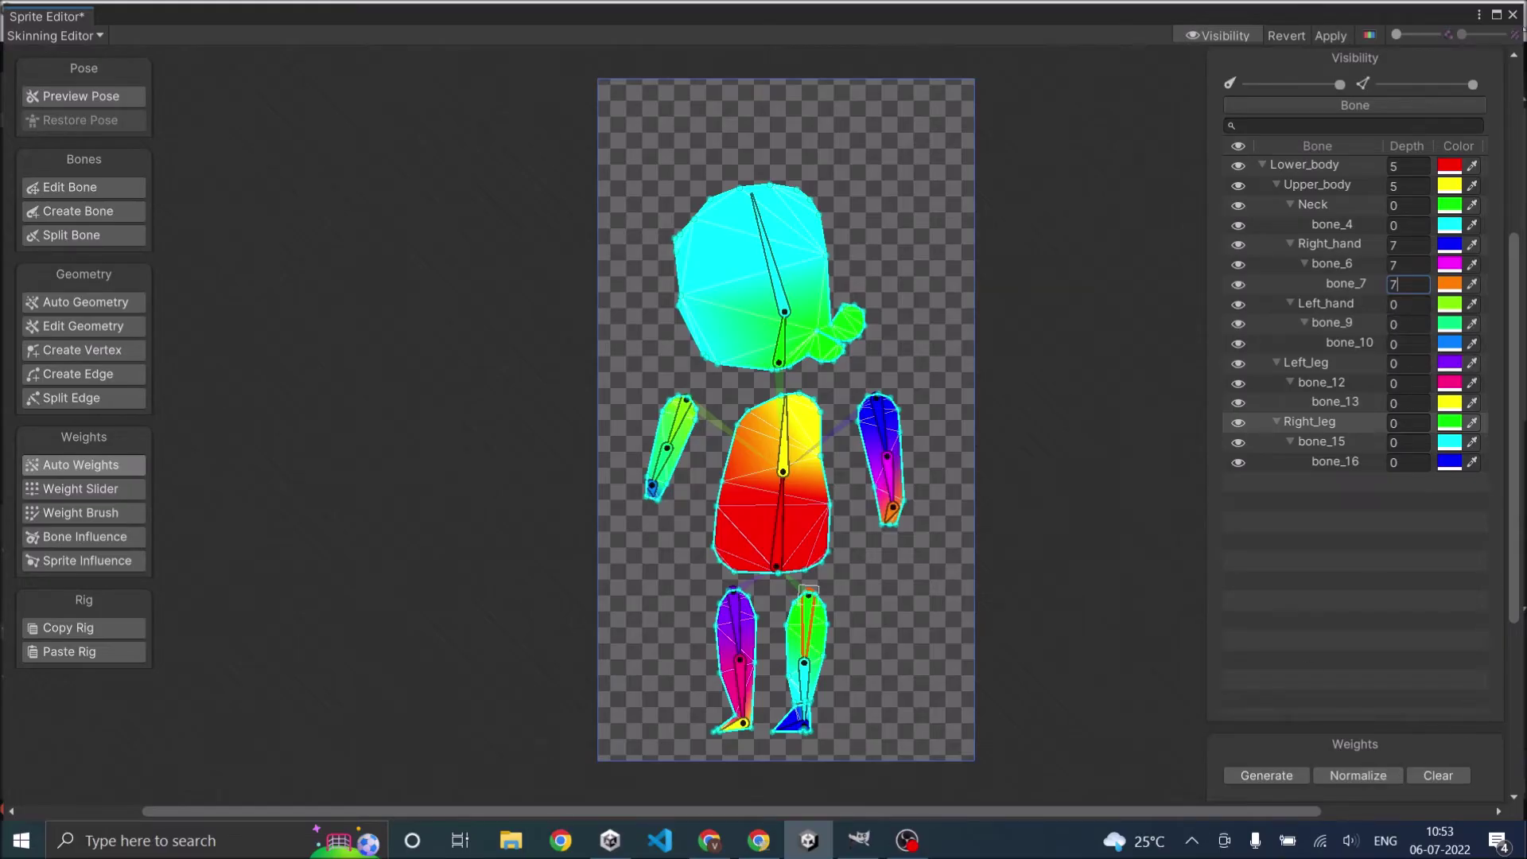
Close the Sprite Editor and save the unapplied rig changes
{"action": "left_click", "coordinate": [1512, 16]}
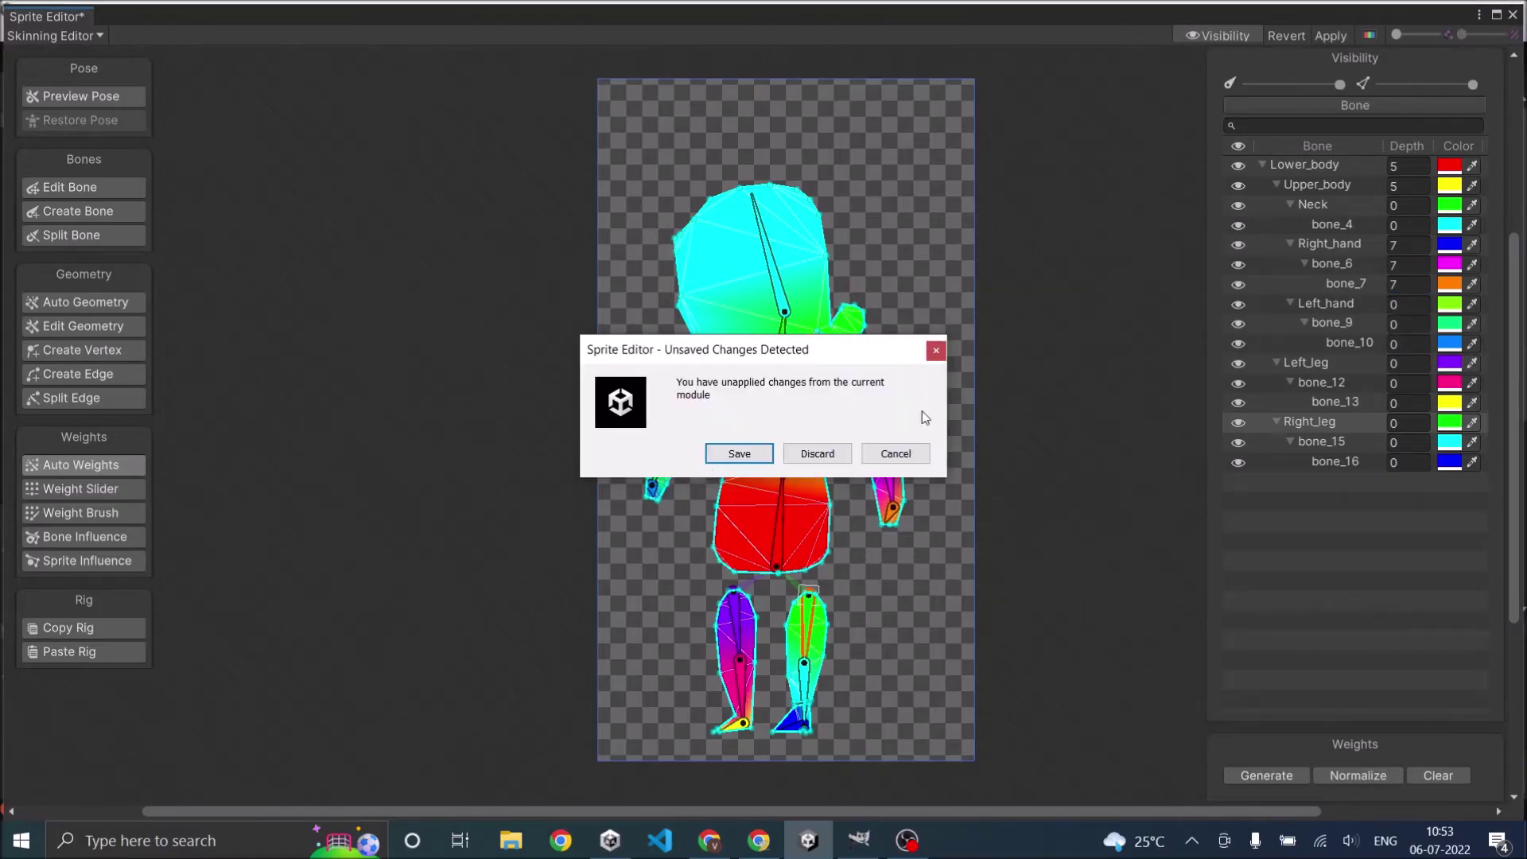
{"action": "left_click", "coordinate": [744, 455]}
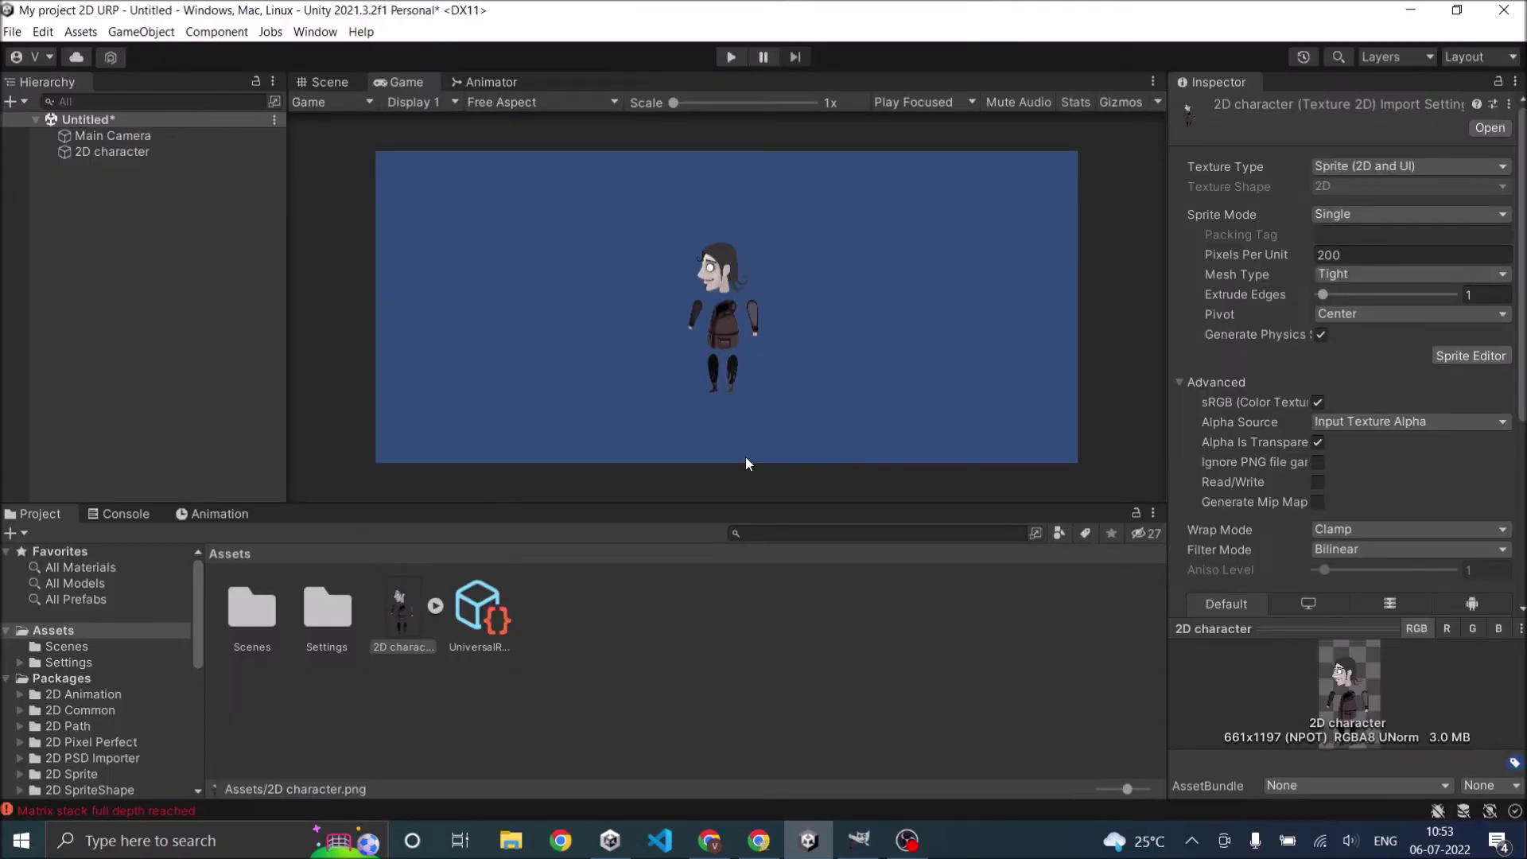
{"action": "scroll", "coordinate": [694, 325], "scroll_direction": "up", "scroll_amount": 2}
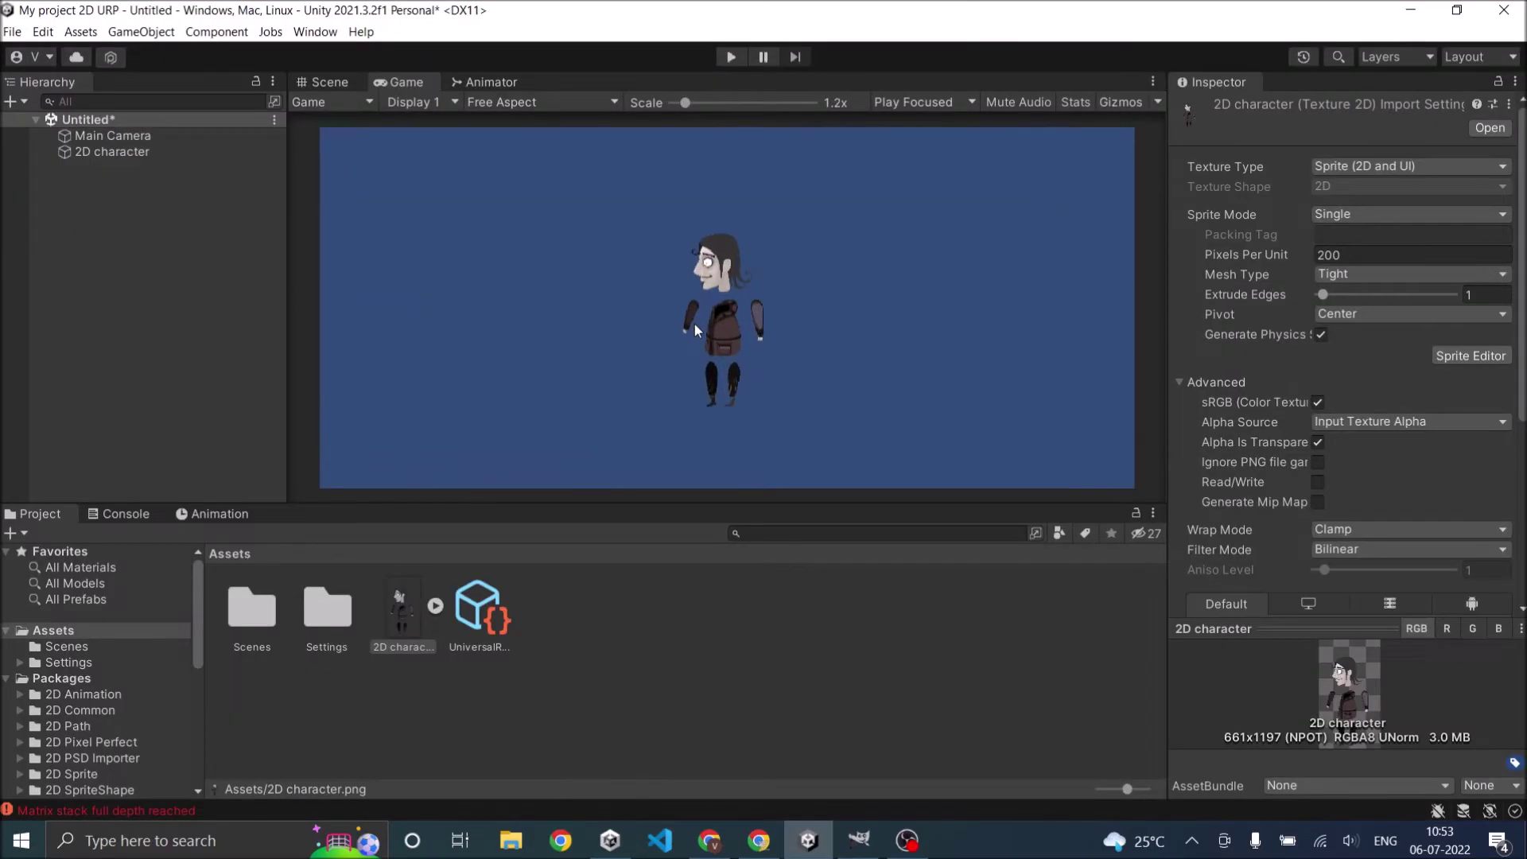
Add a Sprite Skin component to the 2D character object in the scene and create its bones
{"action": "left_click", "coordinate": [145, 154]}
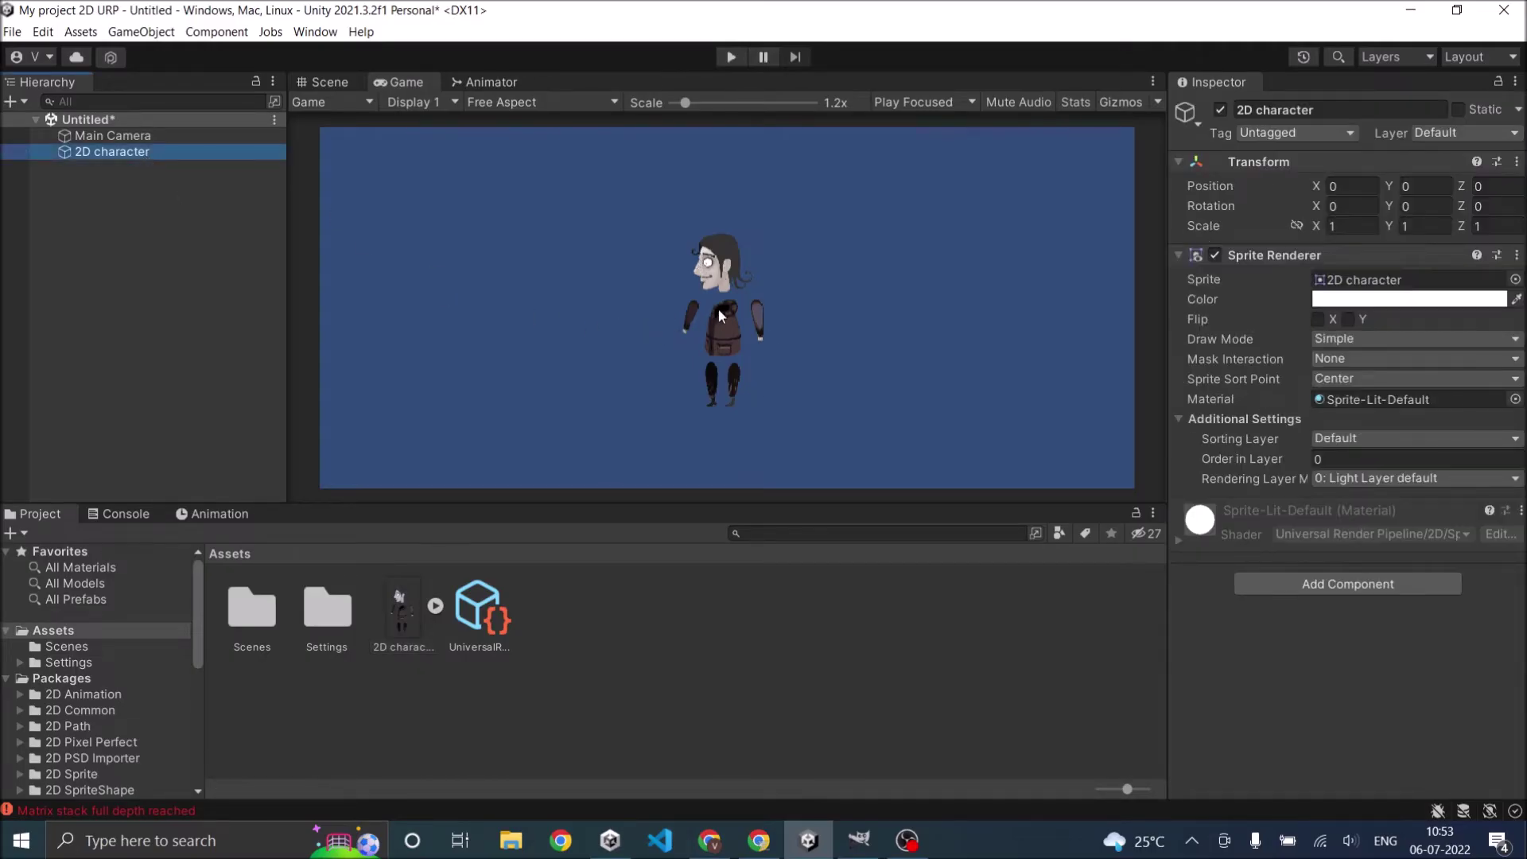
{"action": "scroll", "coordinate": [688, 314], "scroll_direction": "up", "scroll_amount": 5}
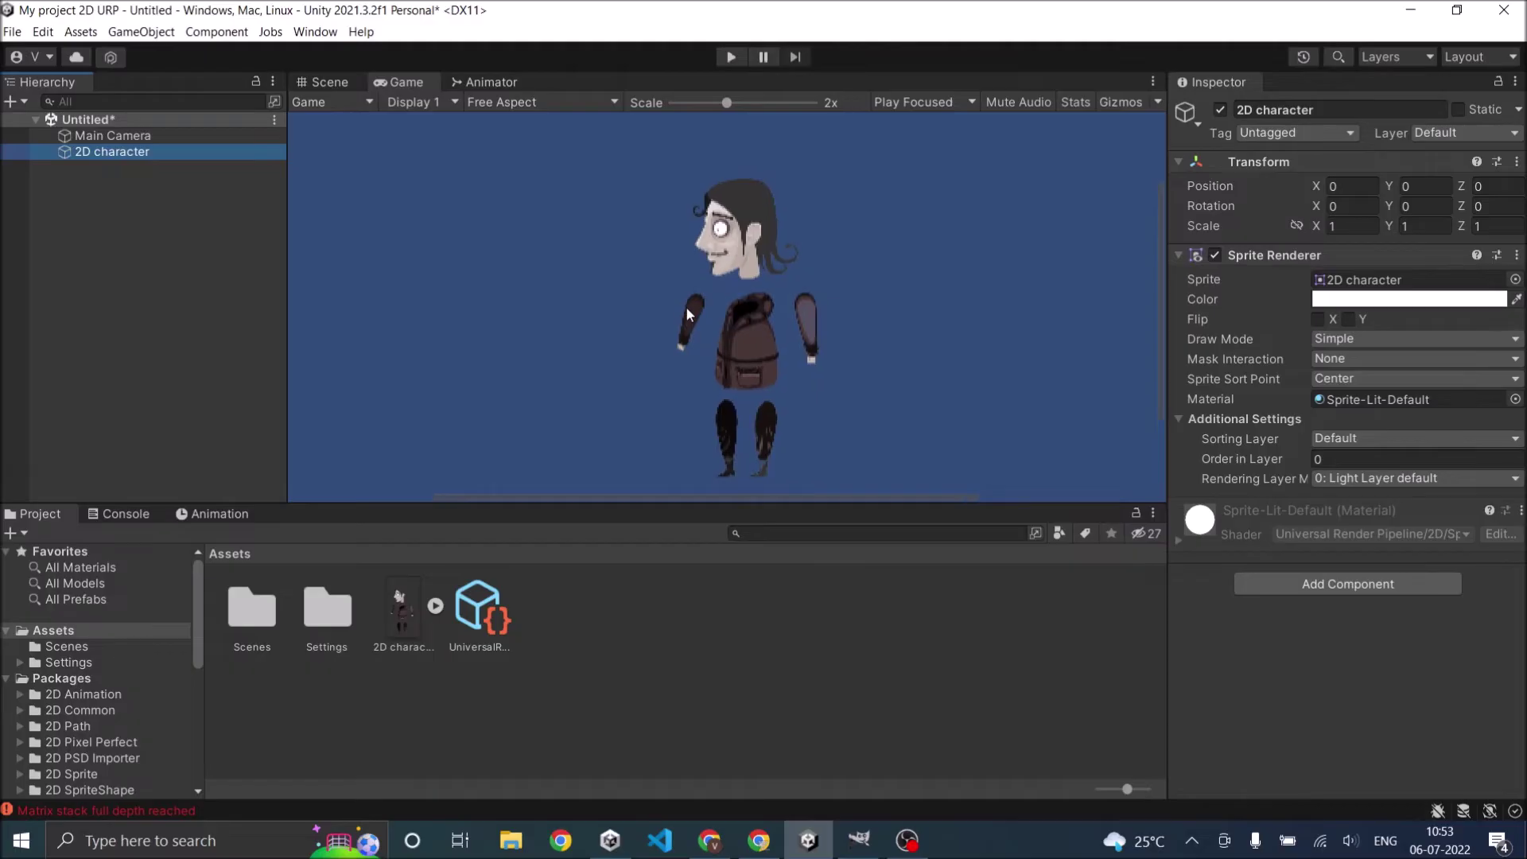
{"action": "scroll", "coordinate": [796, 359], "scroll_direction": "down", "scroll_amount": 5}
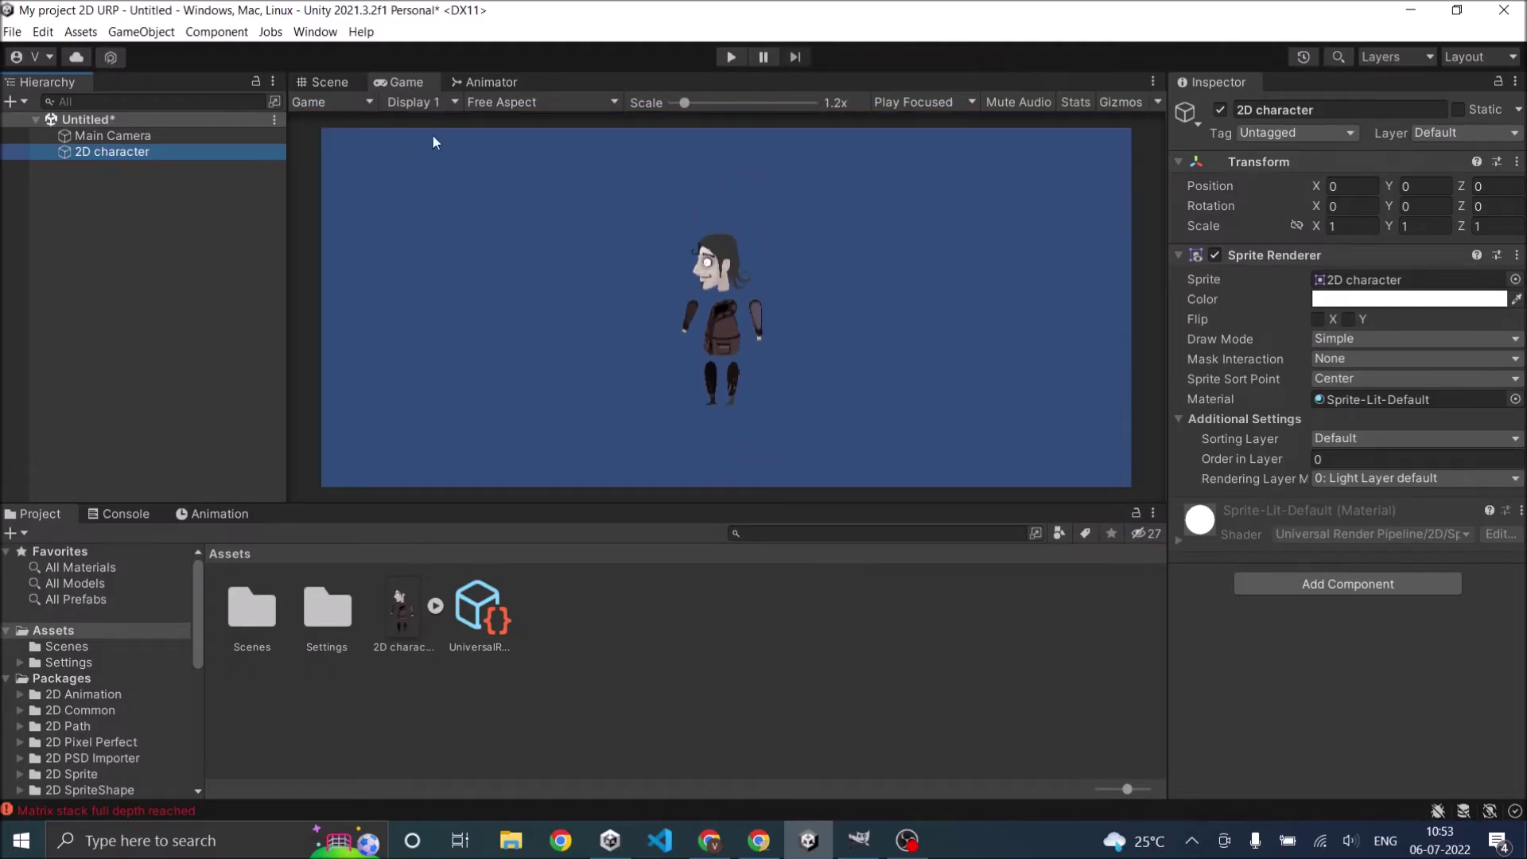
{"action": "left_click", "coordinate": [325, 82]}
{"action": "scroll", "coordinate": [571, 309], "scroll_direction": "up", "scroll_amount": 3}
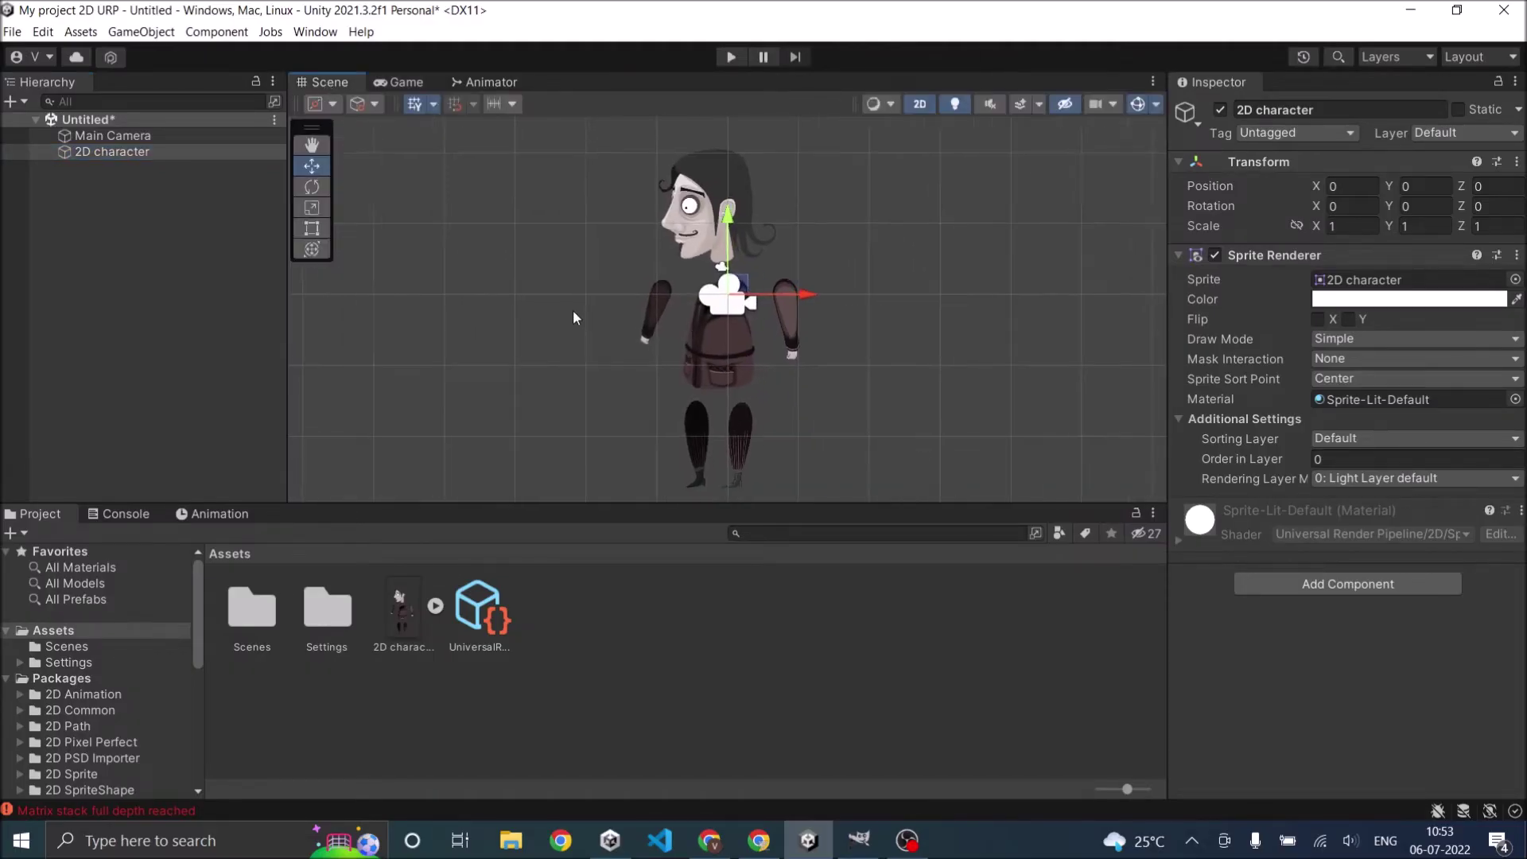
{"action": "left_click", "coordinate": [1339, 587]}
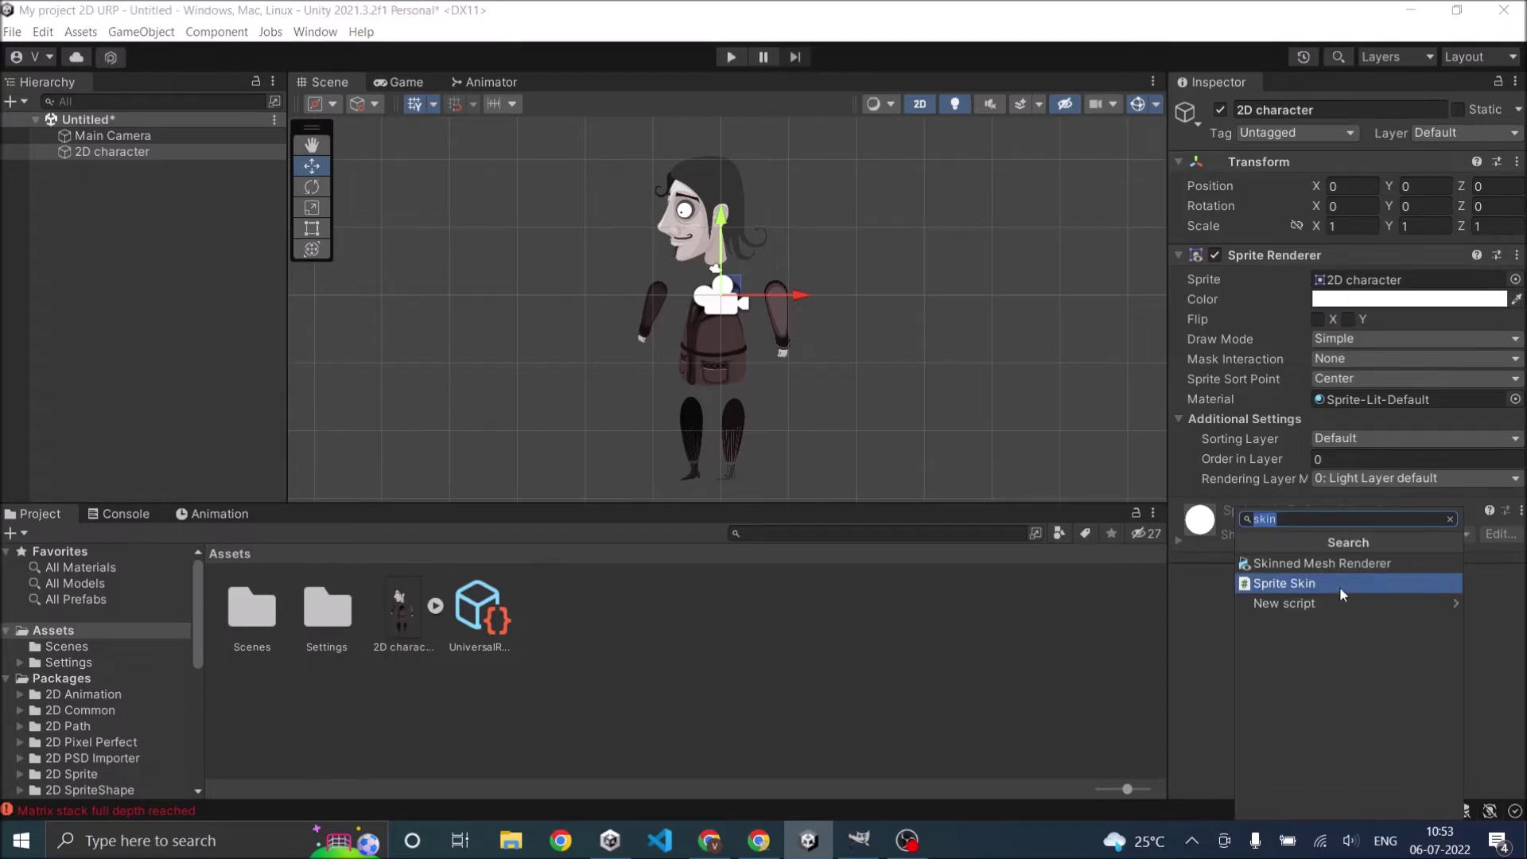
{"action": "left_click", "coordinate": [1340, 586]}
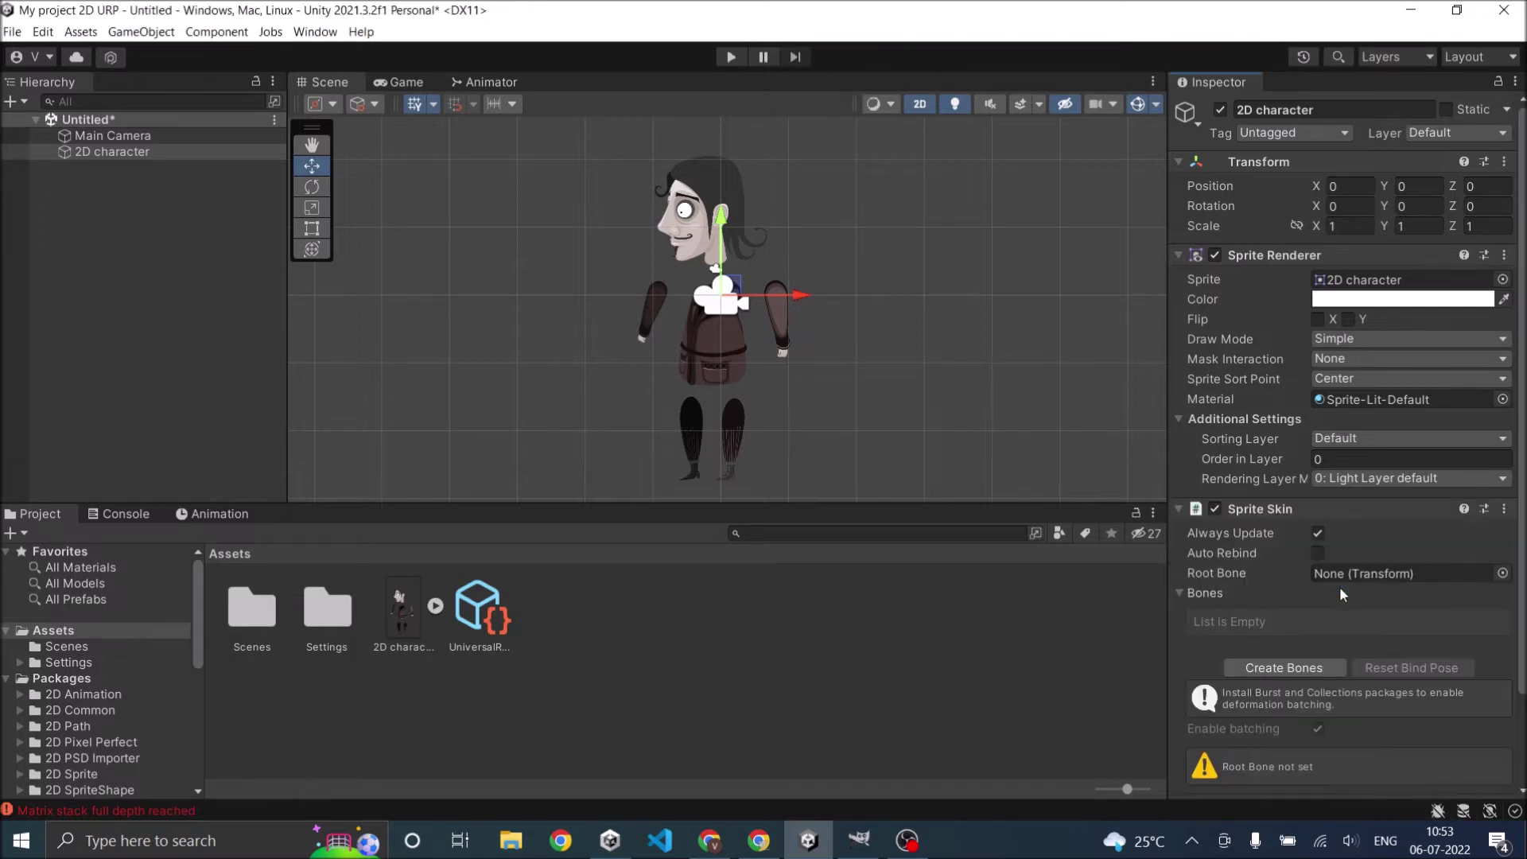
{"action": "scroll", "coordinate": [1339, 588], "scroll_direction": "down", "scroll_amount": 1}
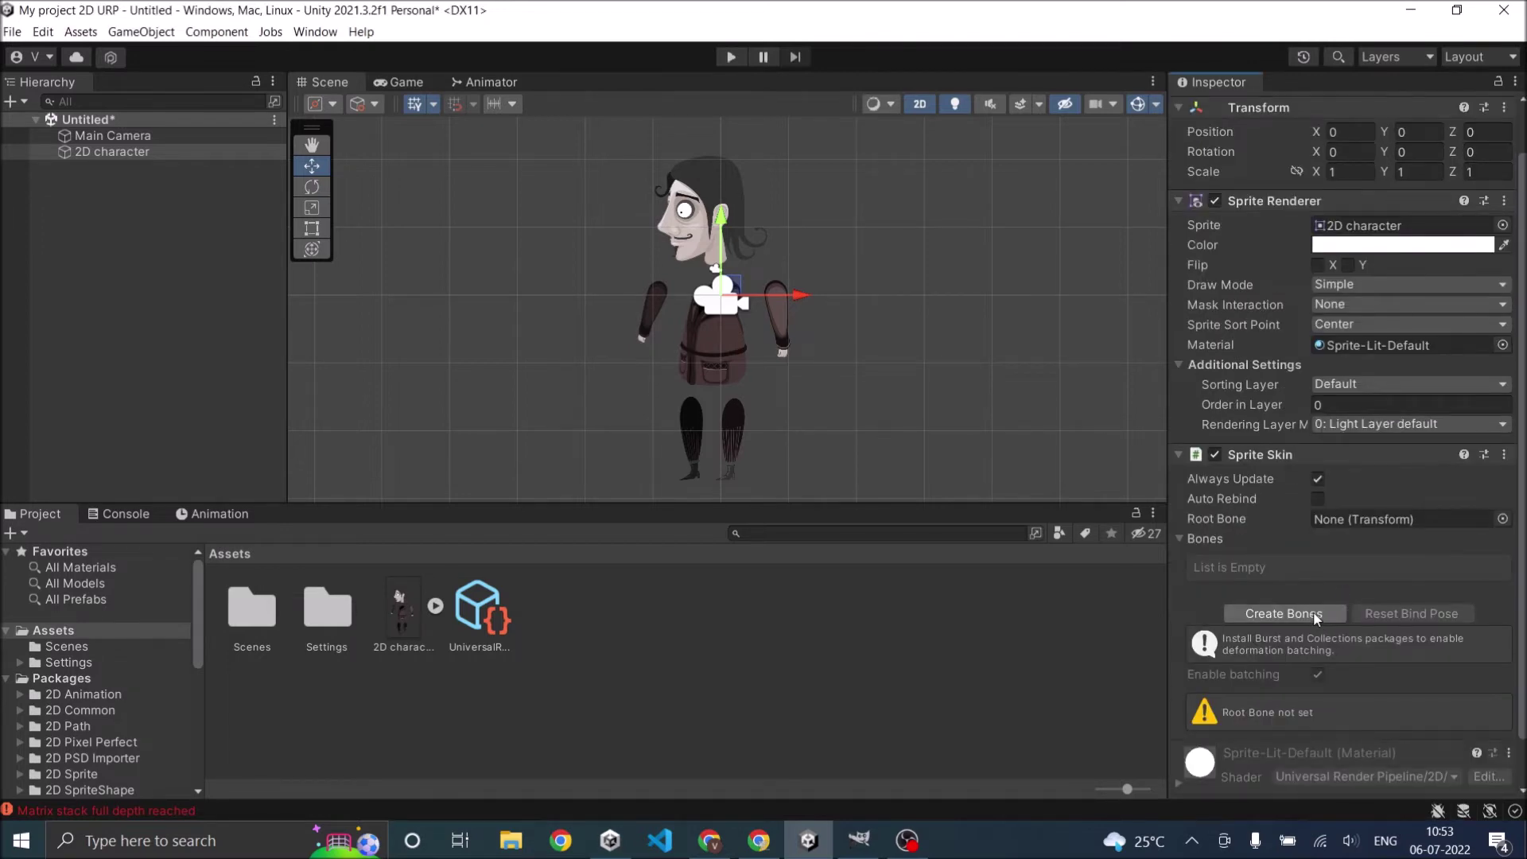
{"action": "left_click", "coordinate": [1314, 615]}
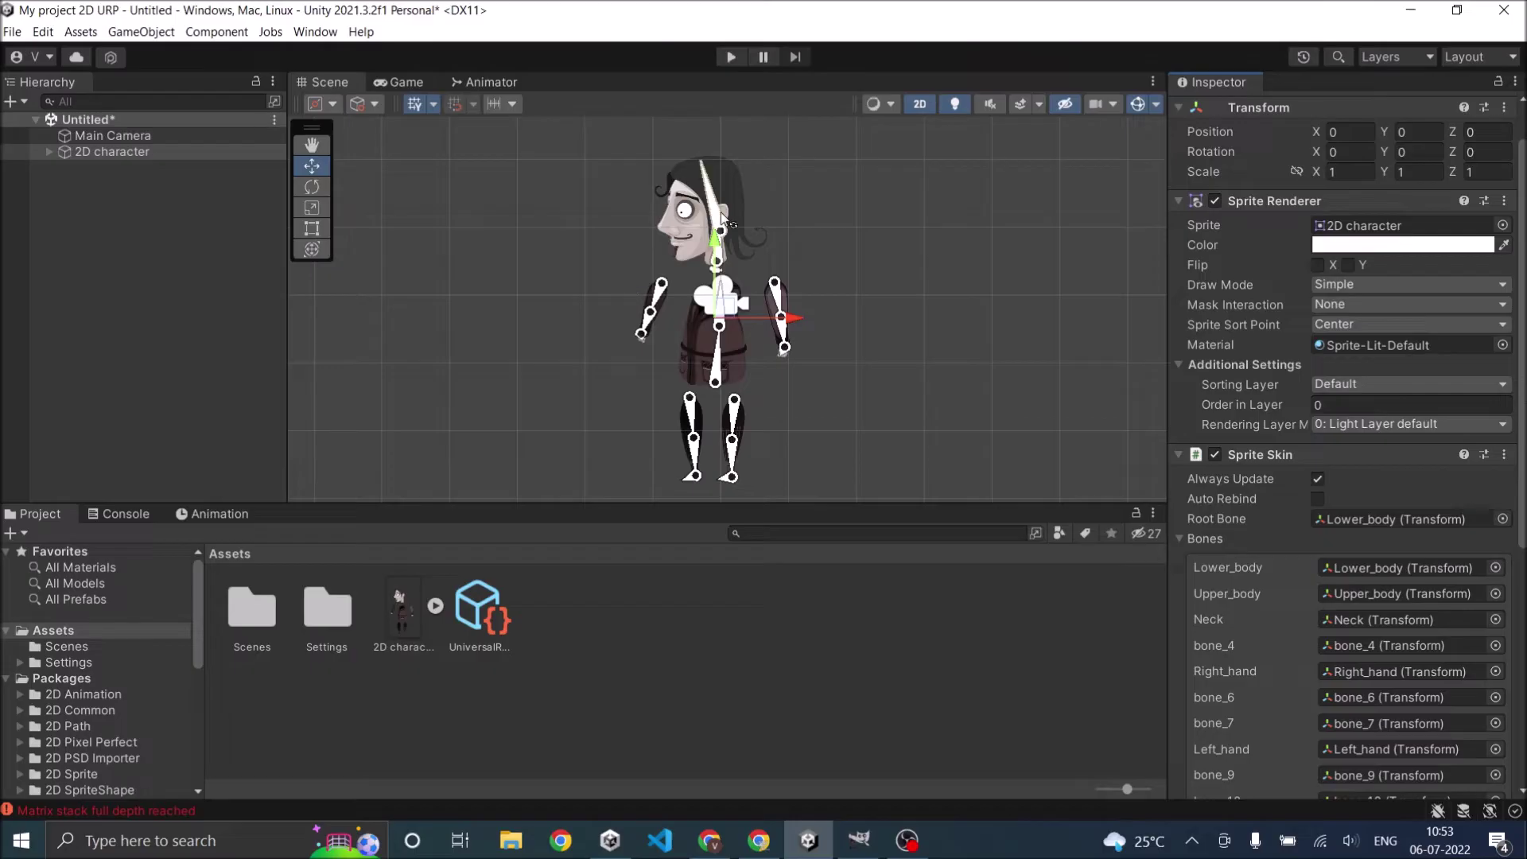
Hide the Main Camera object in the Scene view
{"action": "scroll", "coordinate": [641, 297], "scroll_direction": "up", "scroll_amount": 3}
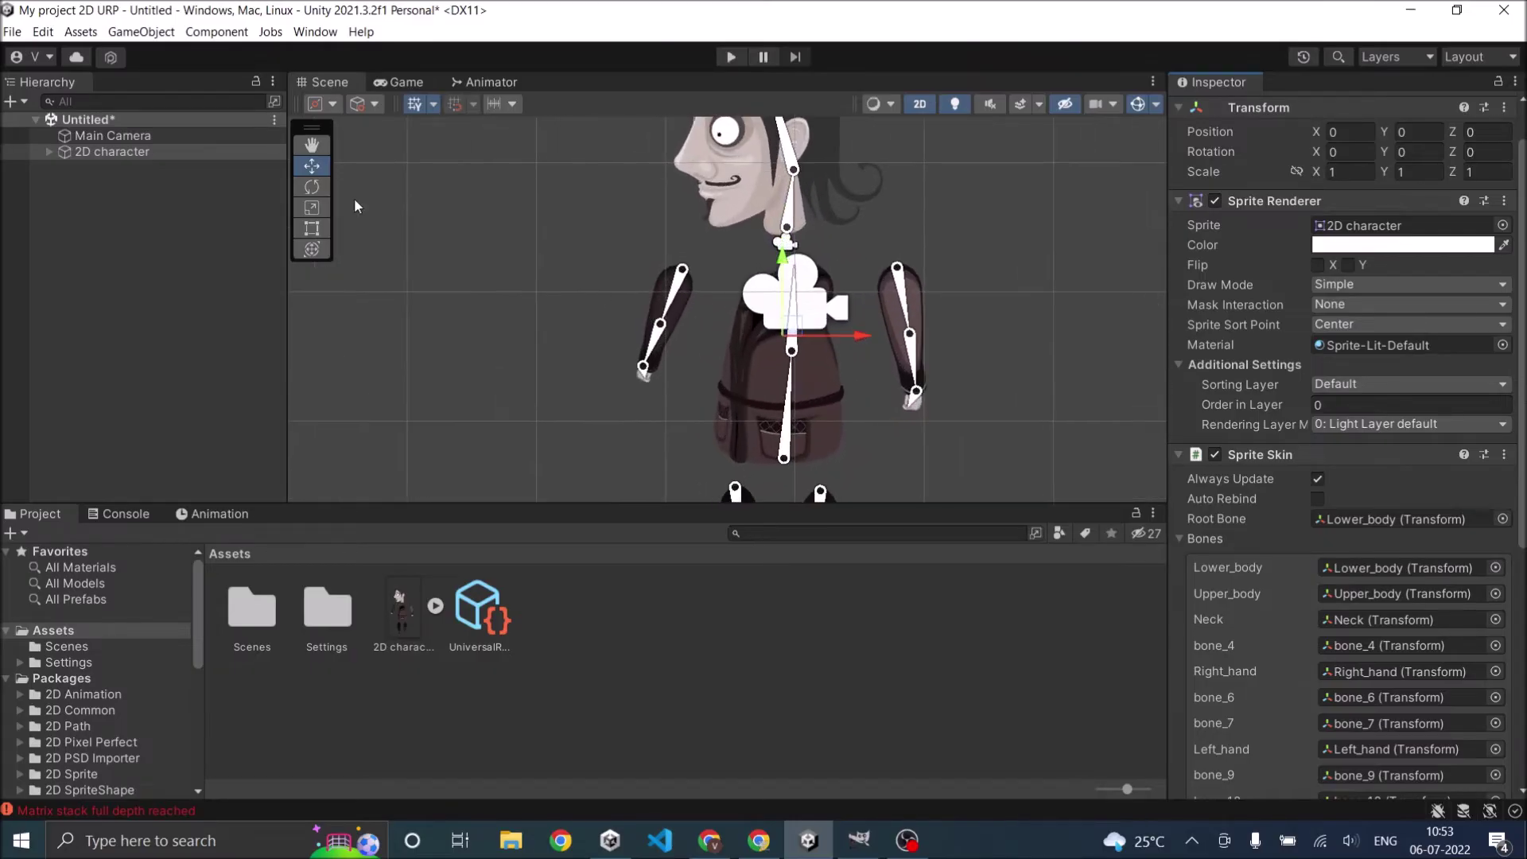
{"action": "left_click", "coordinate": [159, 136]}
{"action": "left_click", "coordinate": [8, 137]}
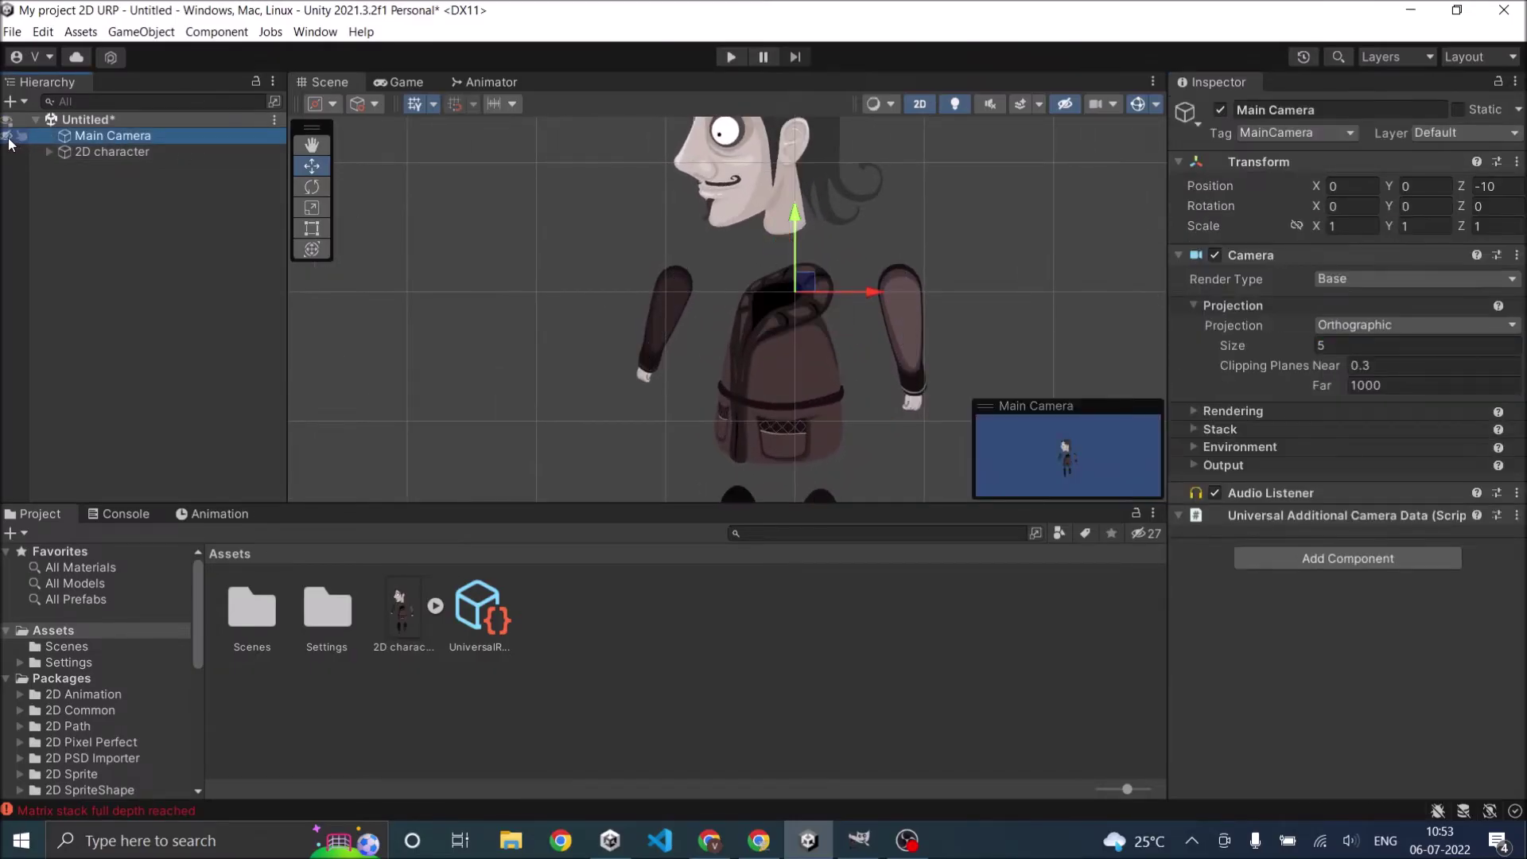
Select the 2D character object and expand its bone hierarchy down to the children of Upper_body
{"action": "scroll", "coordinate": [769, 327], "scroll_direction": "down", "scroll_amount": 4}
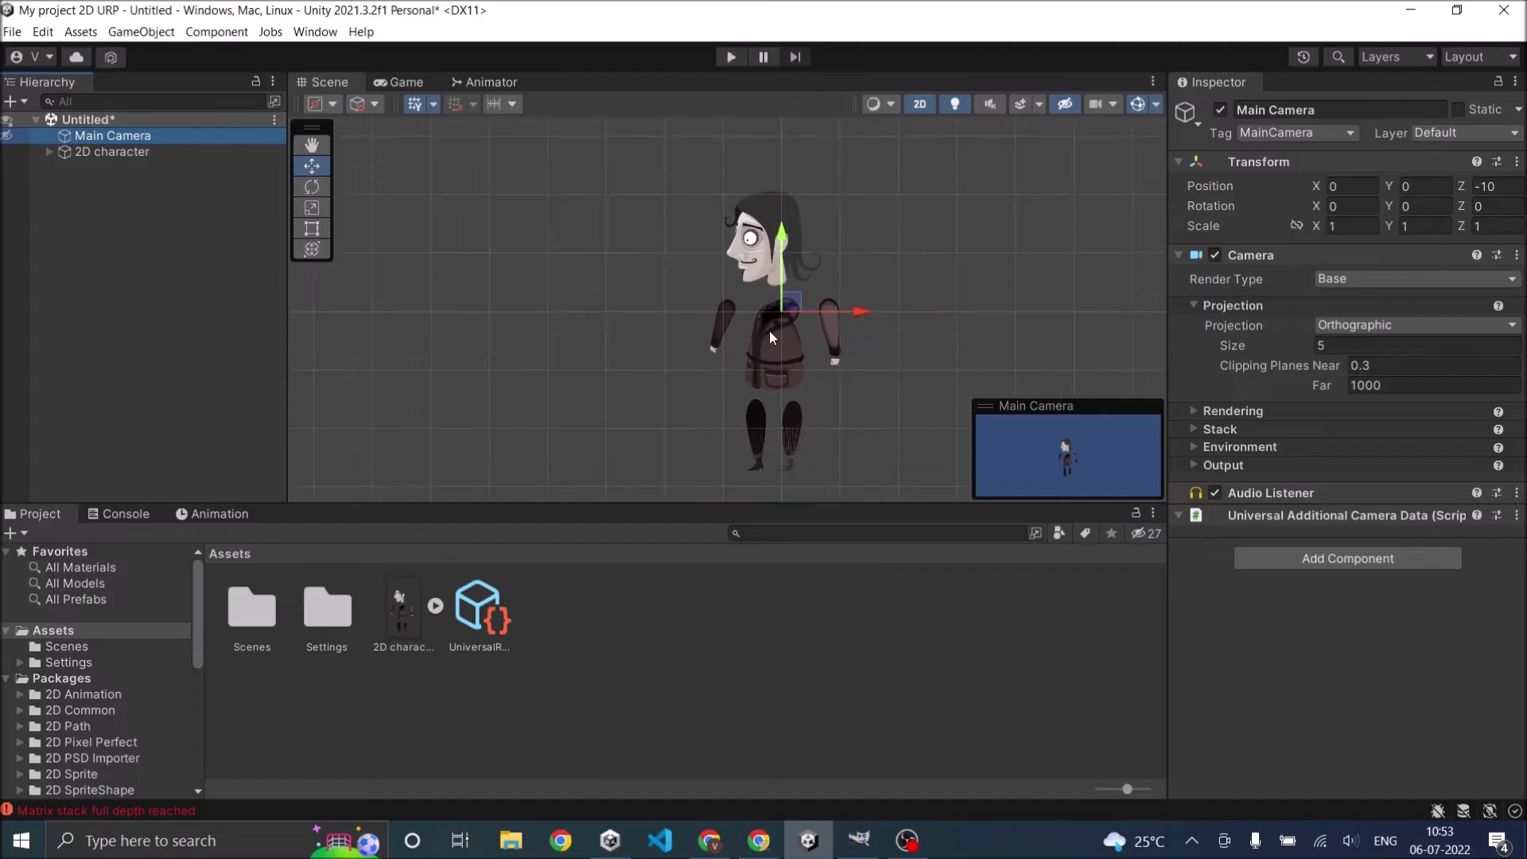
{"action": "left_click", "coordinate": [98, 149]}
{"action": "scroll", "coordinate": [732, 318], "scroll_direction": "up", "scroll_amount": 6}
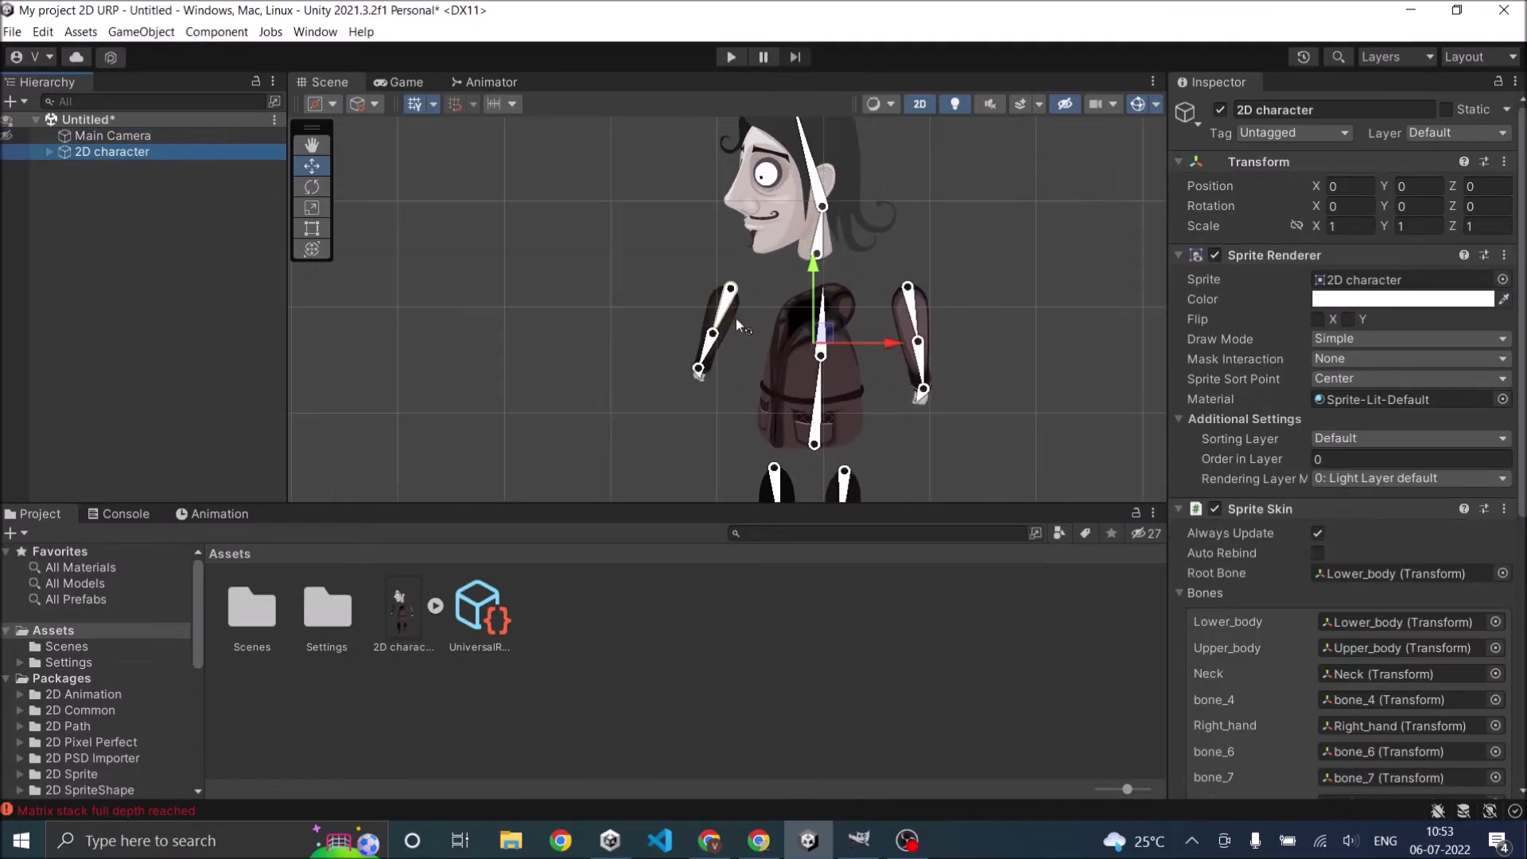
{"action": "scroll", "coordinate": [737, 319], "scroll_direction": "down", "scroll_amount": 2}
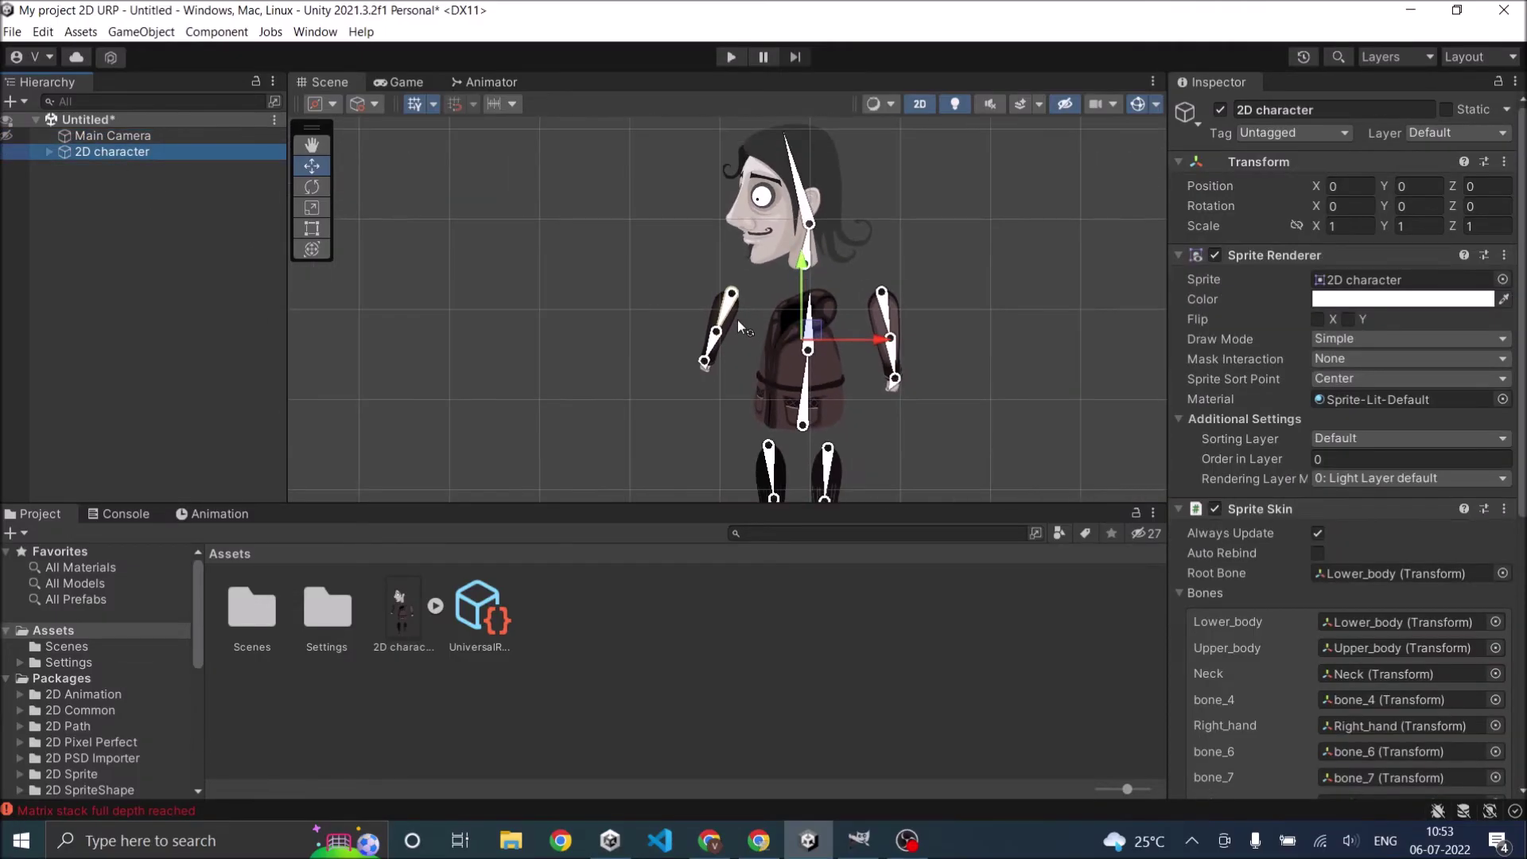
{"action": "left_click", "coordinate": [51, 151]}
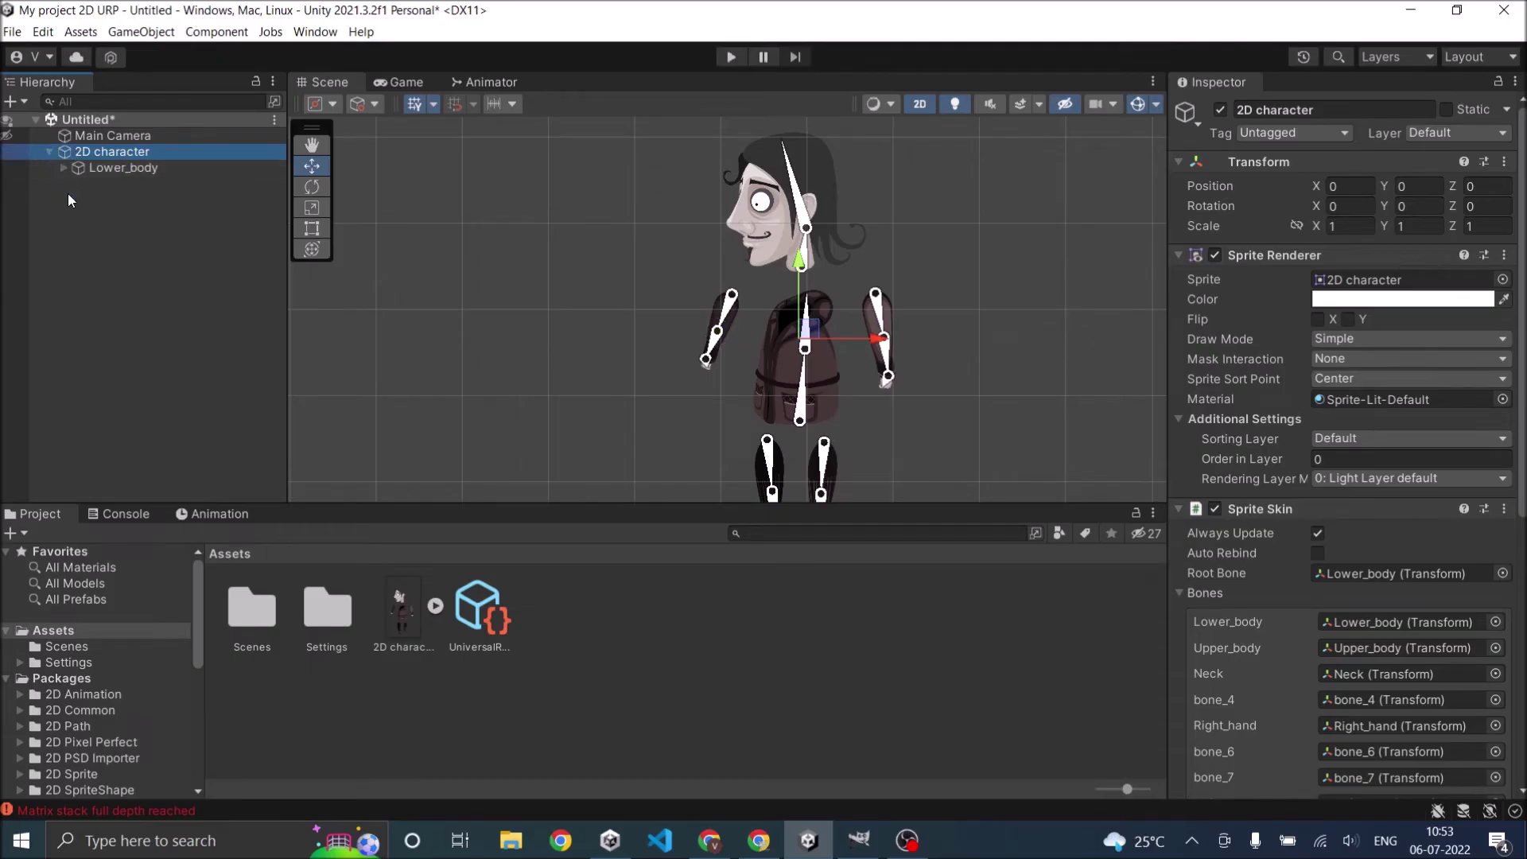
{"action": "left_click", "coordinate": [63, 167]}
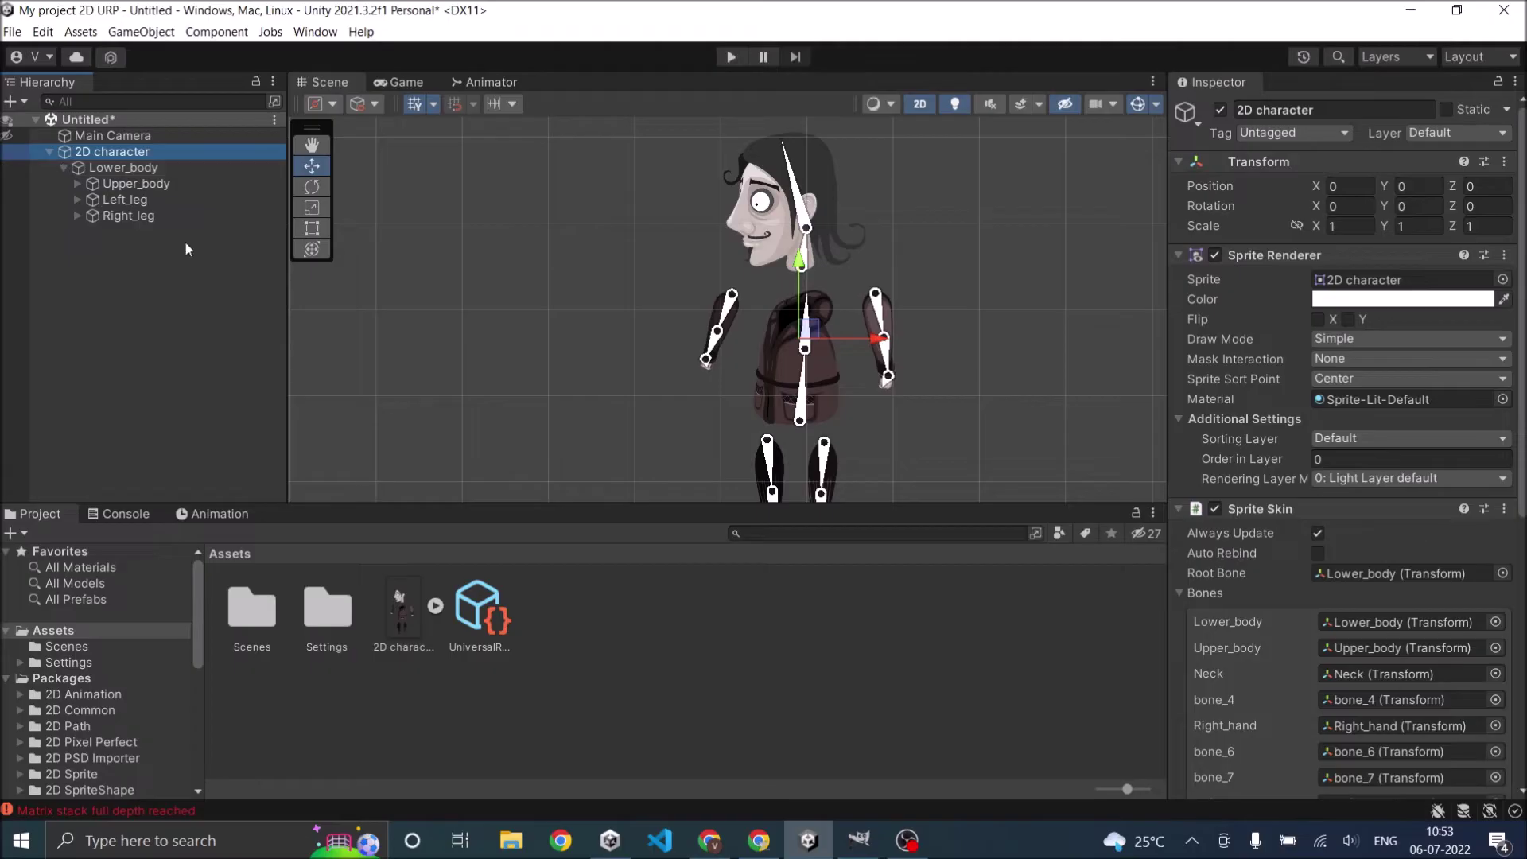
{"action": "left_click", "coordinate": [77, 183]}
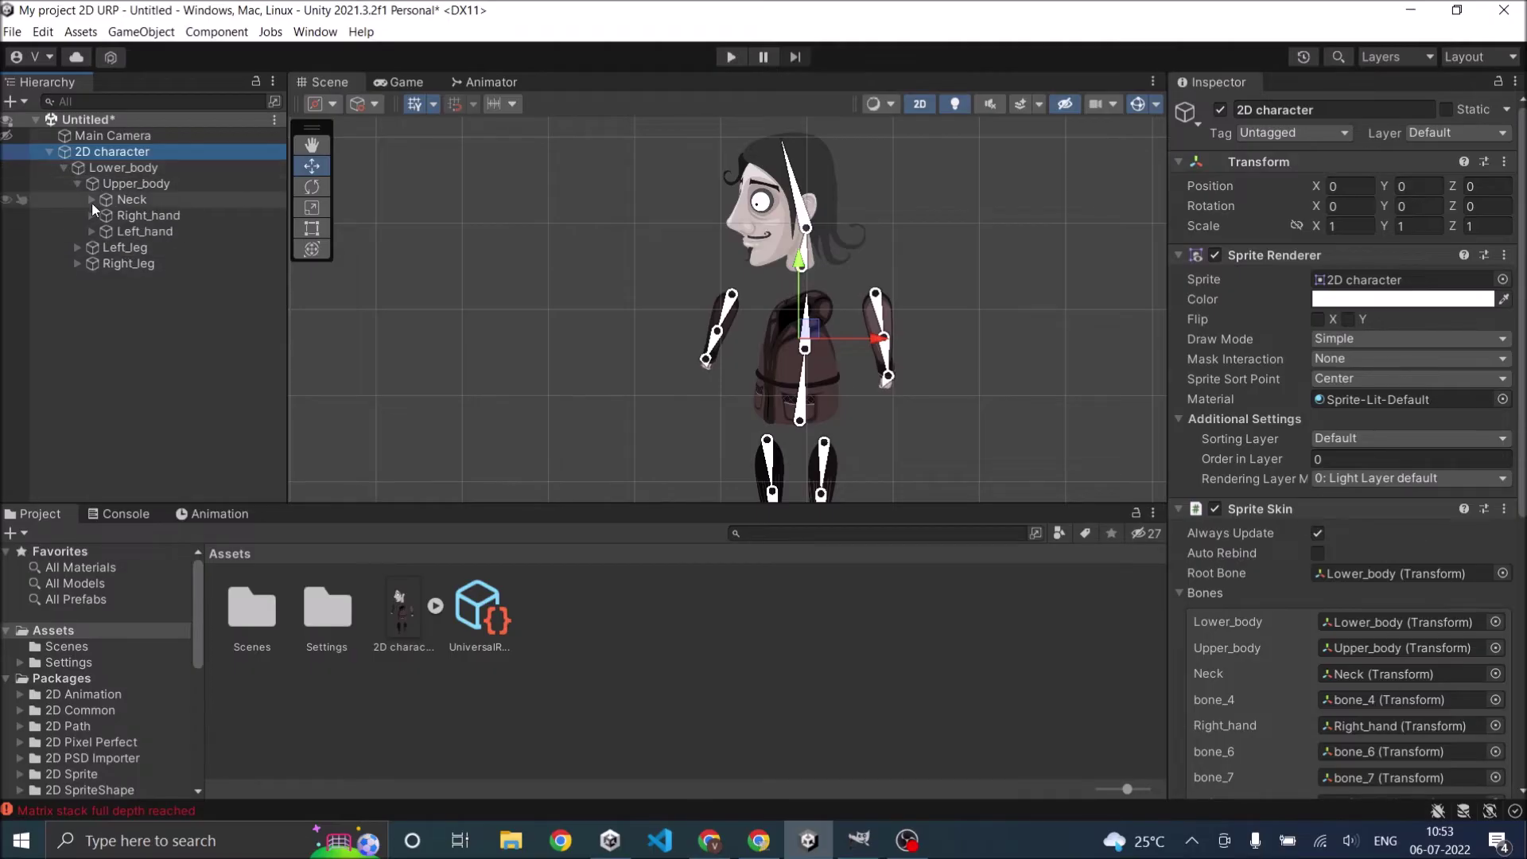
Move the Neck bone down to about X 0.54, Y 0.02 so the head meets the coat collar
{"action": "left_click", "coordinate": [118, 199]}
{"action": "left_click", "coordinate": [312, 165]}
{"action": "left_click_drag", "start_coordinate": [800, 265], "coordinate": [808, 303]}
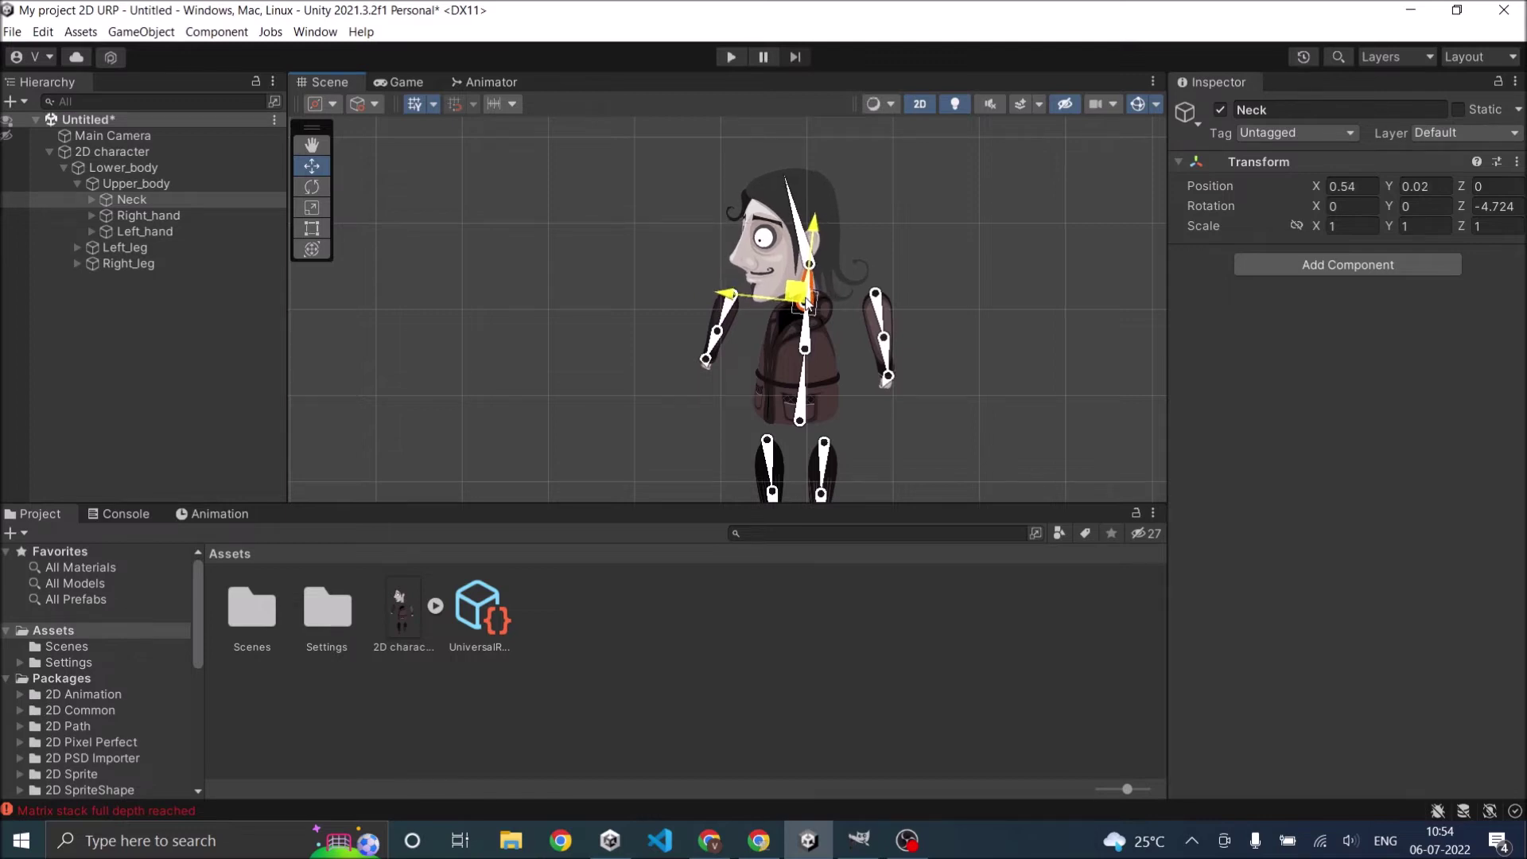
{"action": "left_click_drag", "start_coordinate": [806, 302], "coordinate": [807, 302]}
Move the Right_hand bone to about X 0.15, Y -0.26 and the Left_hand bone inward so both arms attach at the torso's shoulders
{"action": "left_click", "coordinate": [148, 215]}
{"action": "left_click_drag", "start_coordinate": [880, 299], "coordinate": [832, 338]}
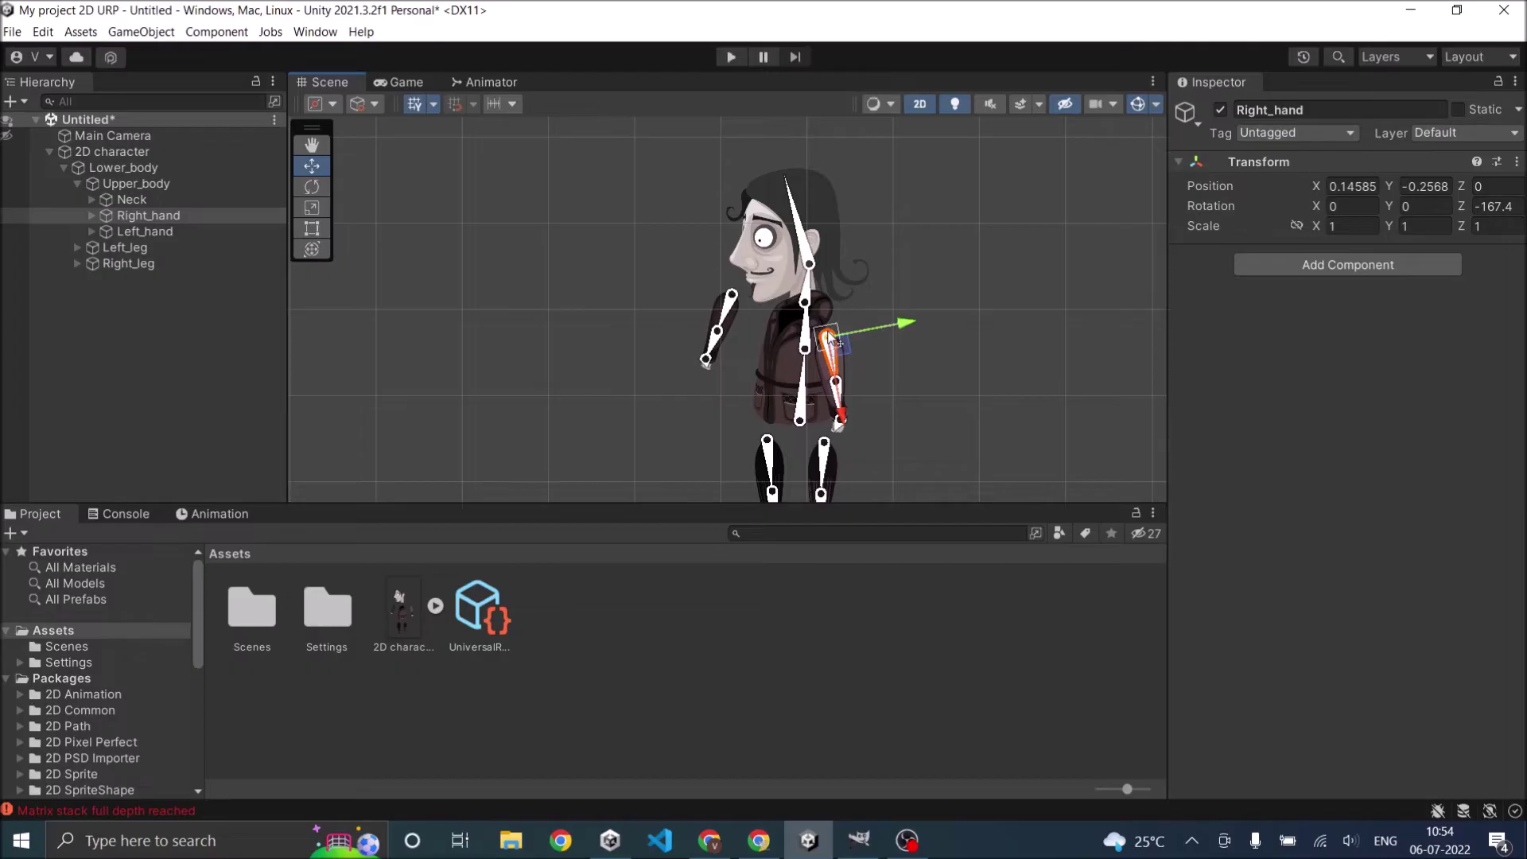
{"action": "left_click", "coordinate": [145, 231]}
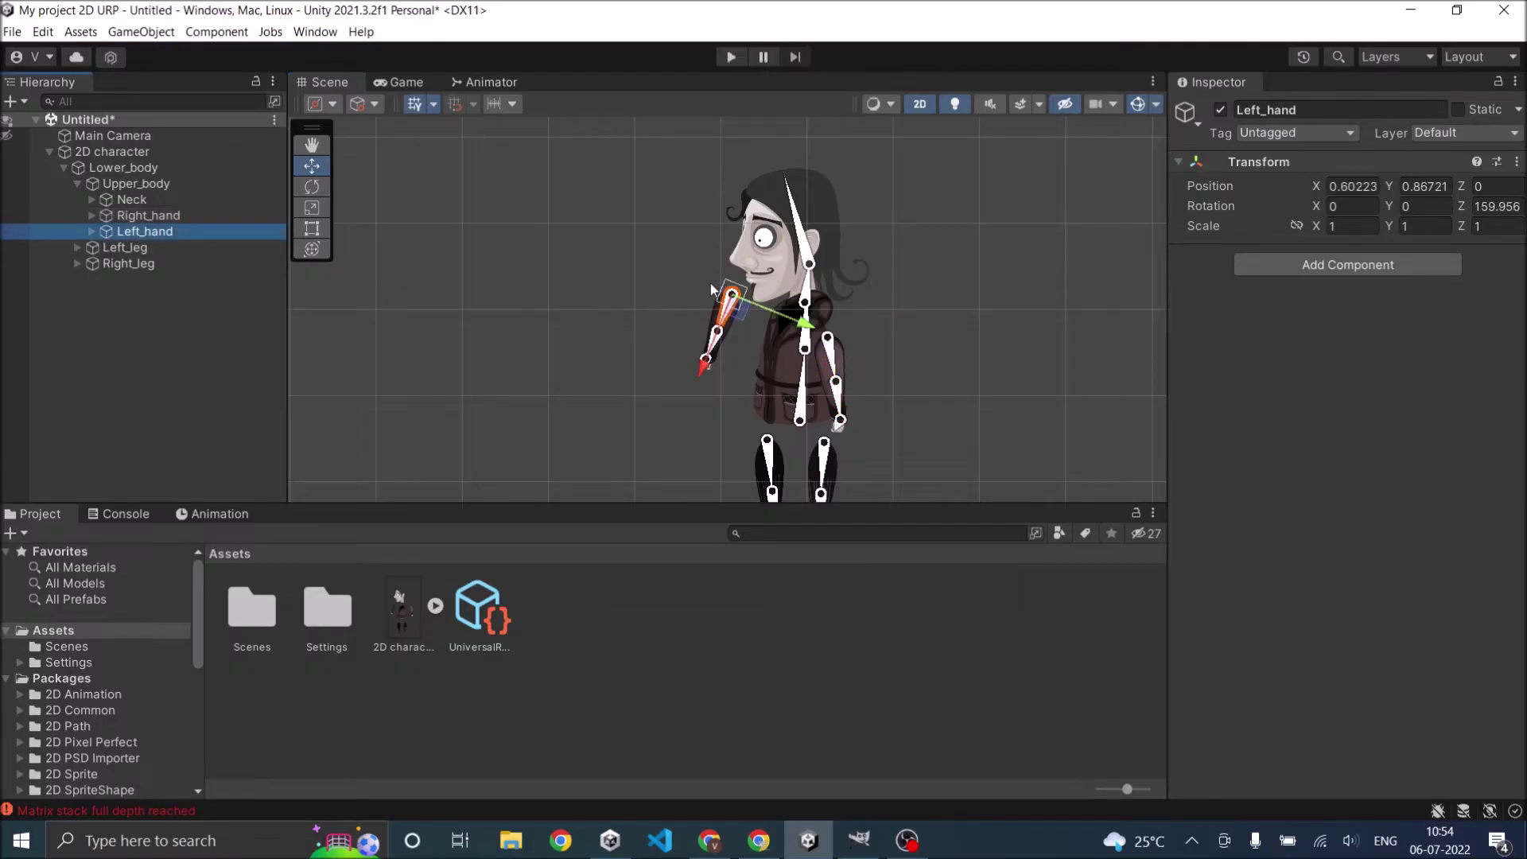
{"action": "left_click_drag", "start_coordinate": [732, 296], "coordinate": [761, 338]}
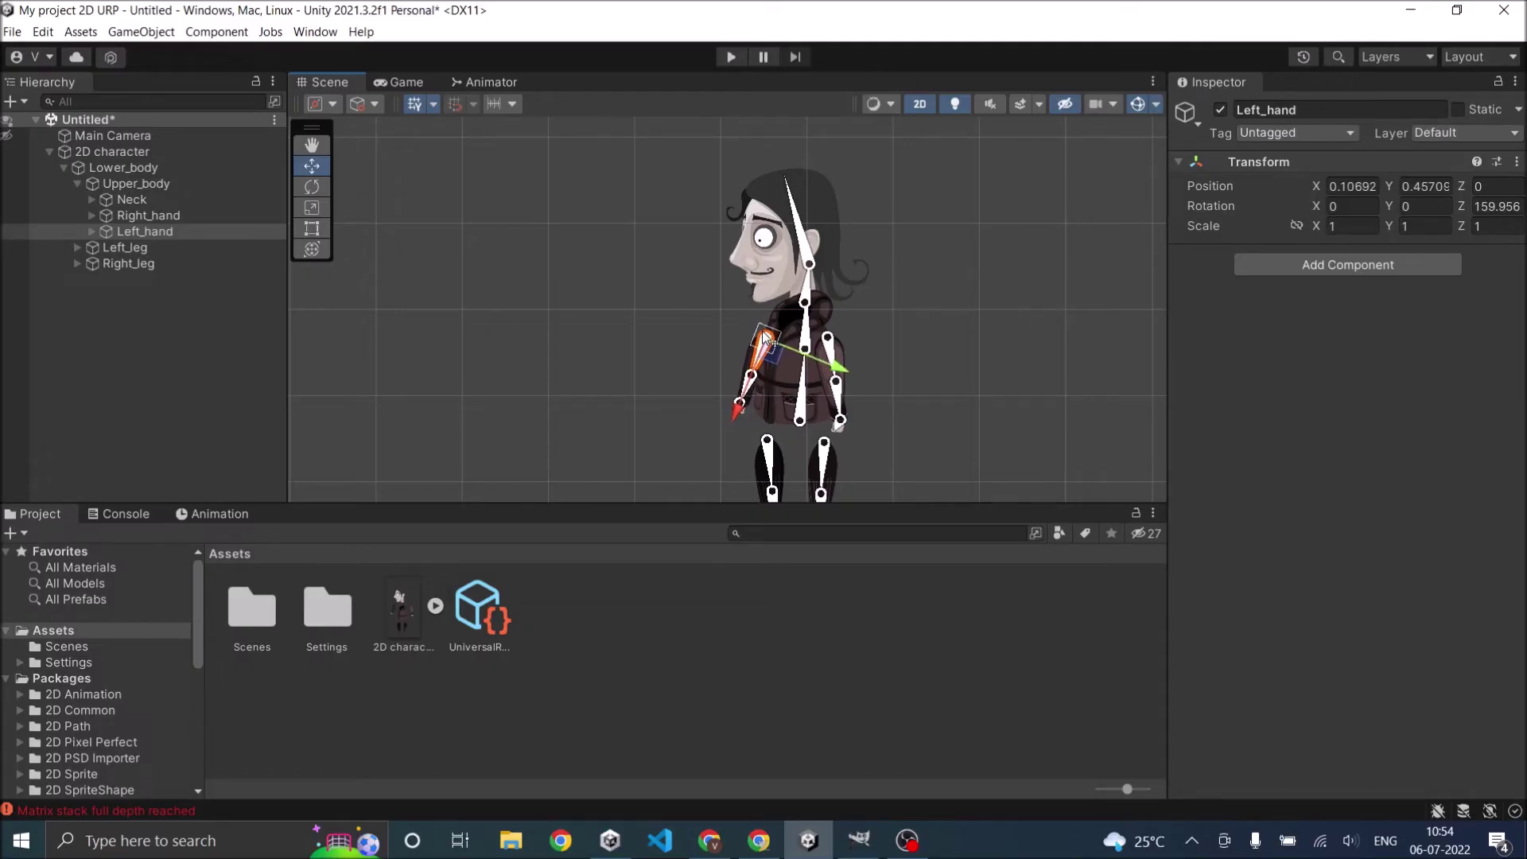
{"action": "left_click", "coordinate": [876, 367]}
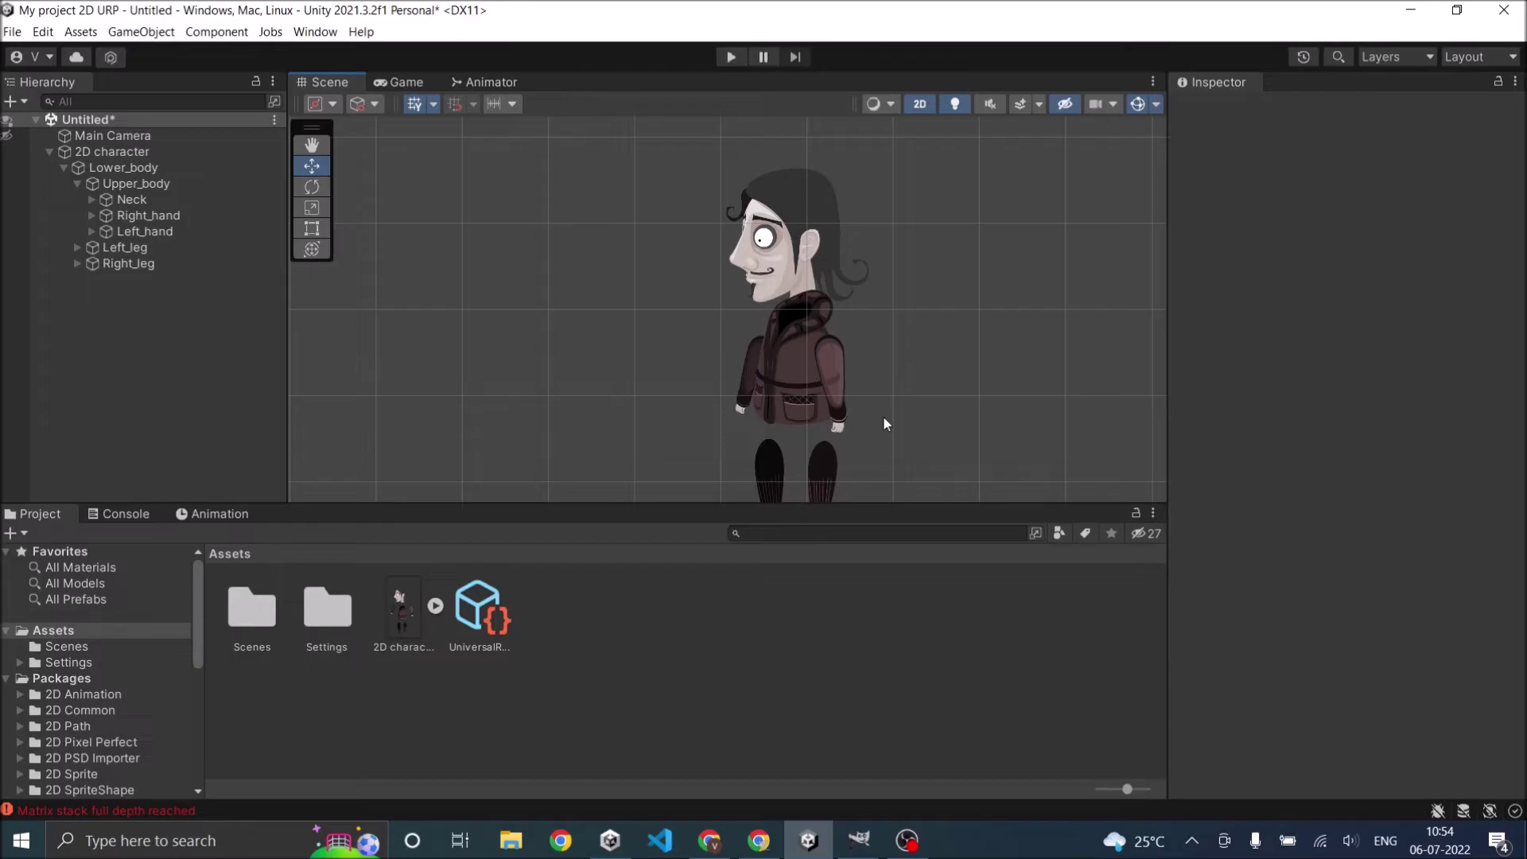
{"action": "middle_click_drag", "start_coordinate": [884, 424], "coordinate": [886, 286]}
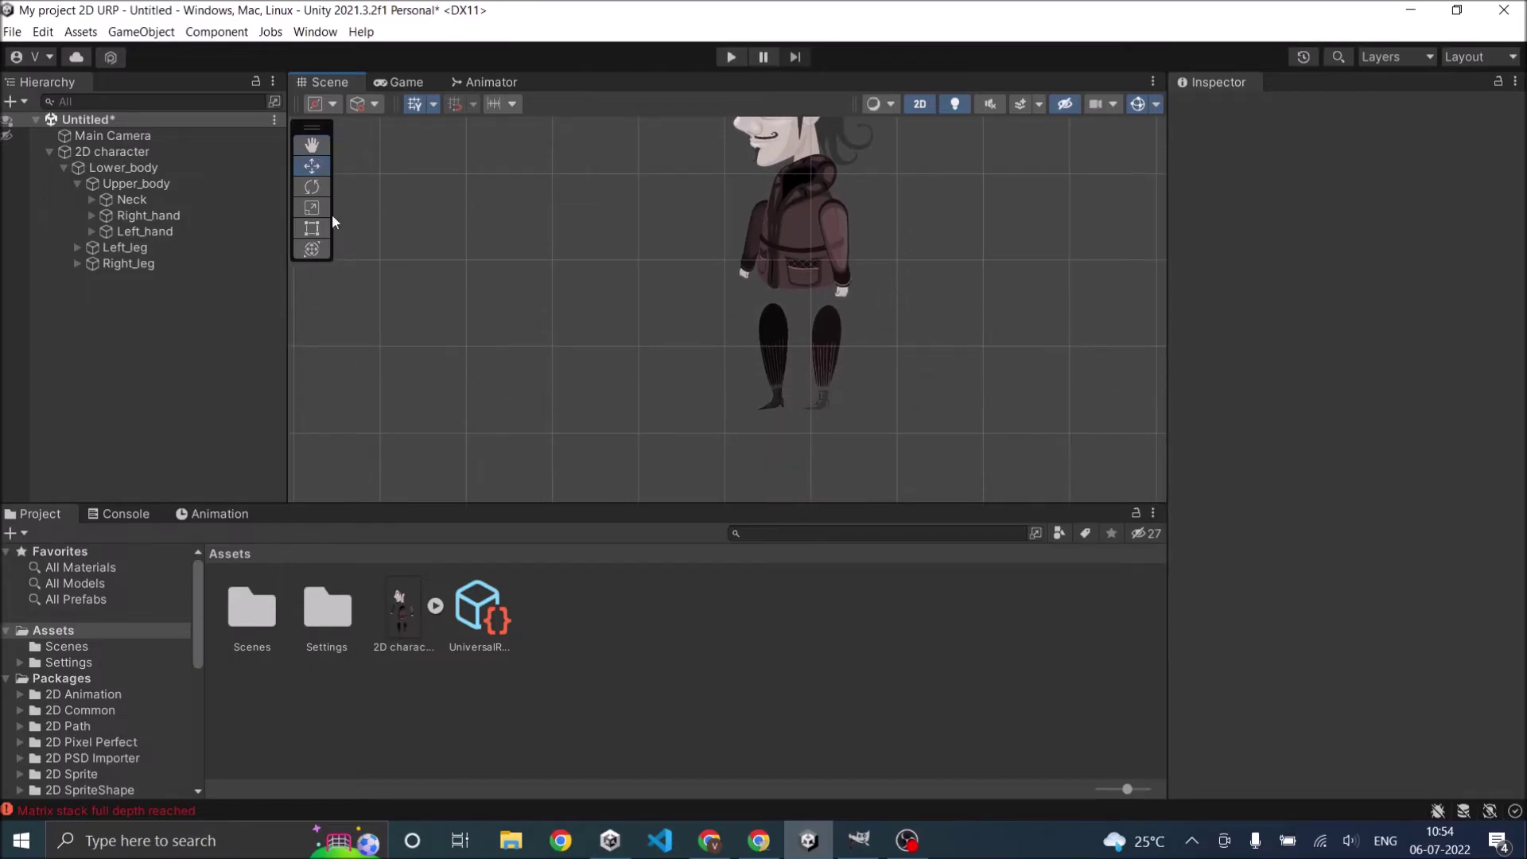
{"action": "left_click", "coordinate": [143, 231]}
{"action": "left_click_drag", "start_coordinate": [769, 209], "coordinate": [775, 211]}
{"action": "left_click", "coordinate": [936, 289]}
Move the Left_leg and Right_leg bones up so both legs meet the coat's hem, and check the character in the Game view
{"action": "left_click", "coordinate": [767, 321]}
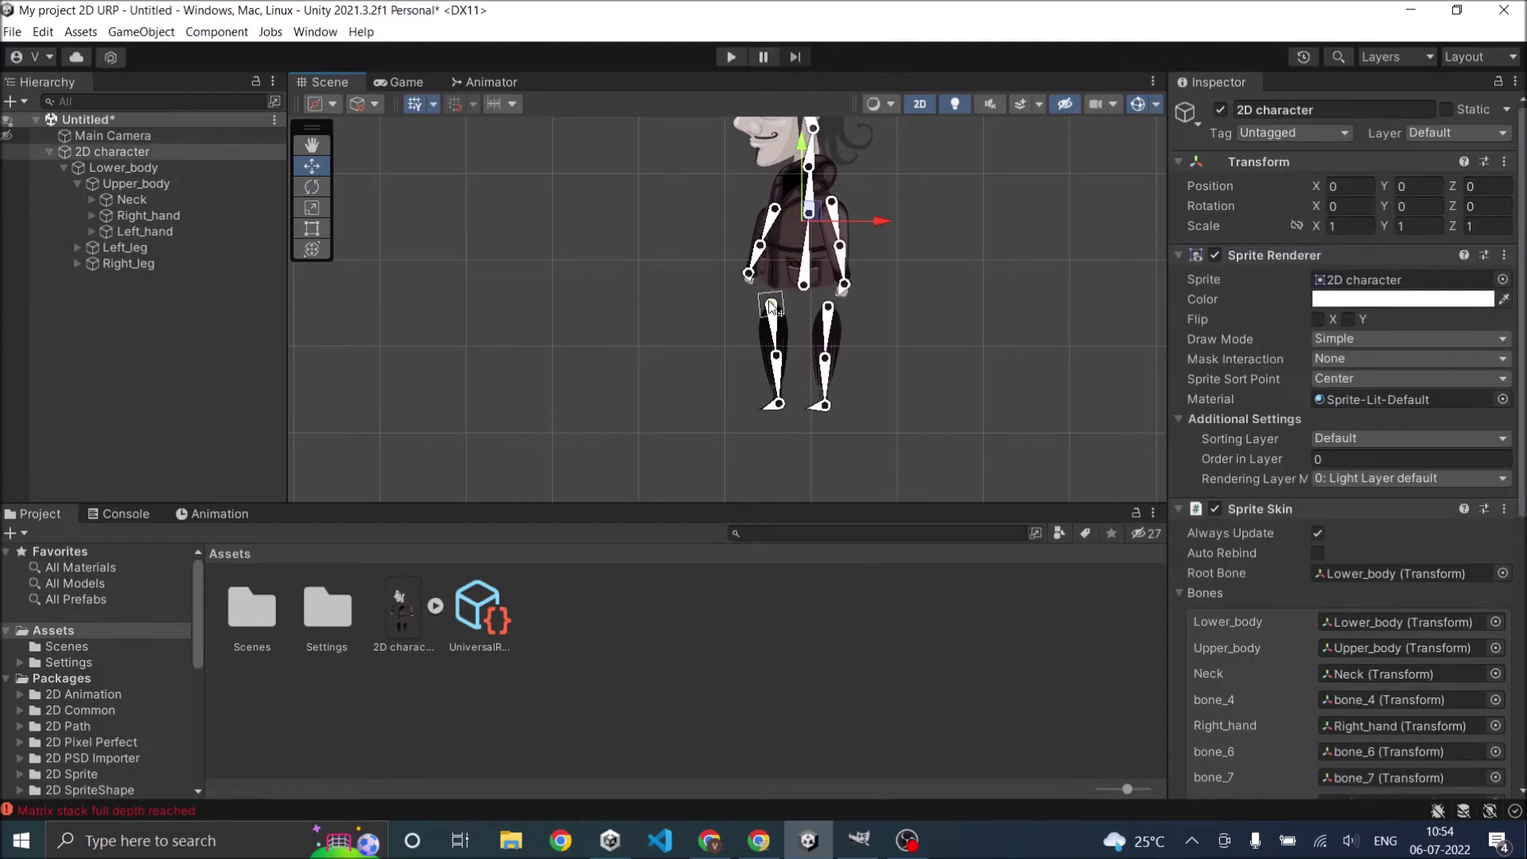
{"action": "left_click", "coordinate": [775, 295]}
{"action": "left_click_drag", "start_coordinate": [775, 295], "coordinate": [767, 275]}
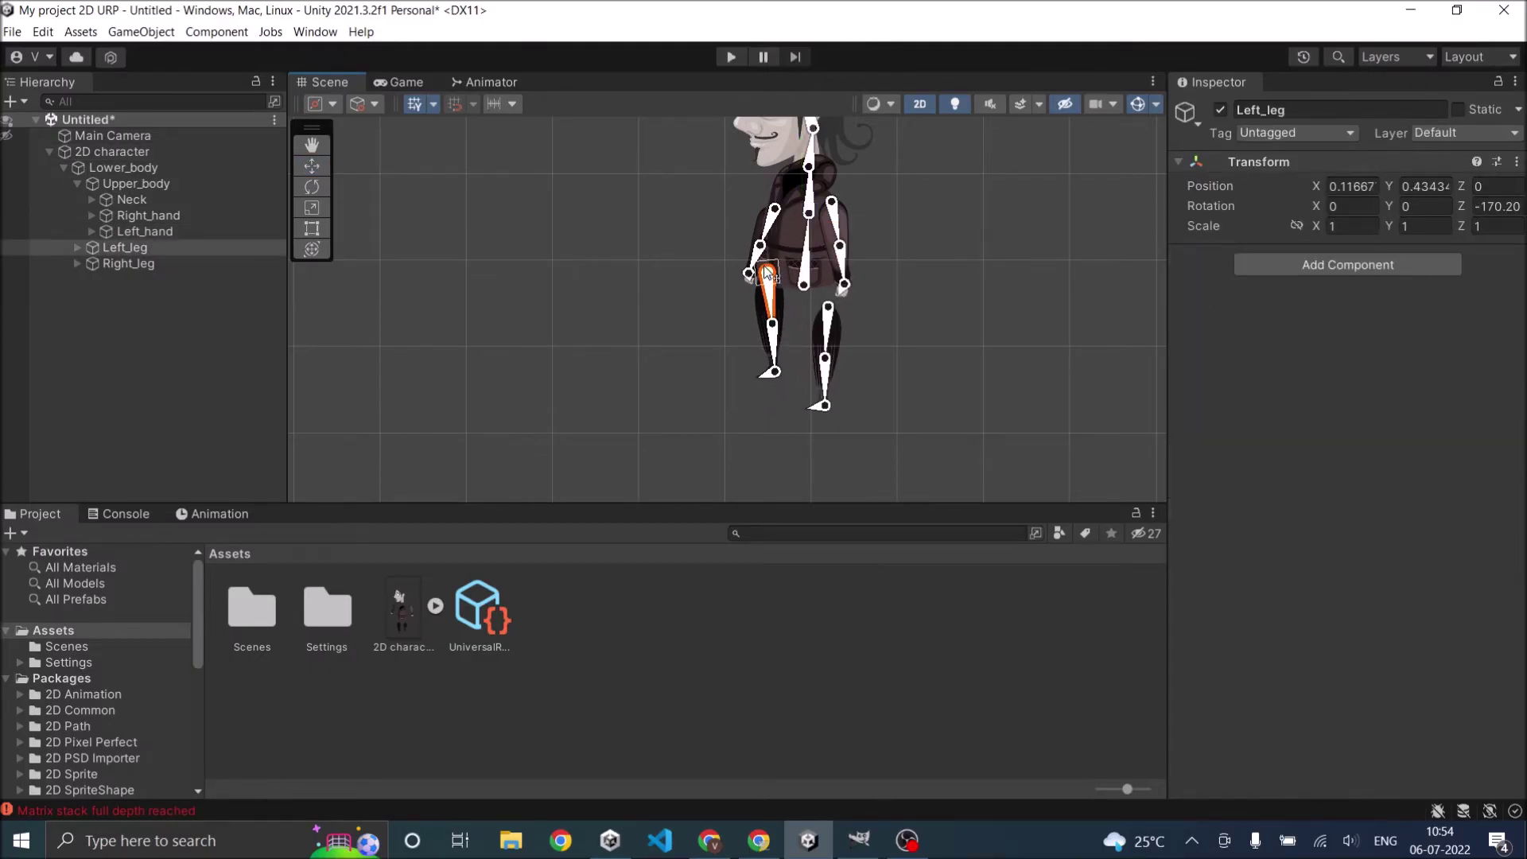
{"action": "left_click", "coordinate": [835, 314]}
{"action": "left_click_drag", "start_coordinate": [831, 314], "coordinate": [827, 283]}
{"action": "left_click", "coordinate": [747, 237]}
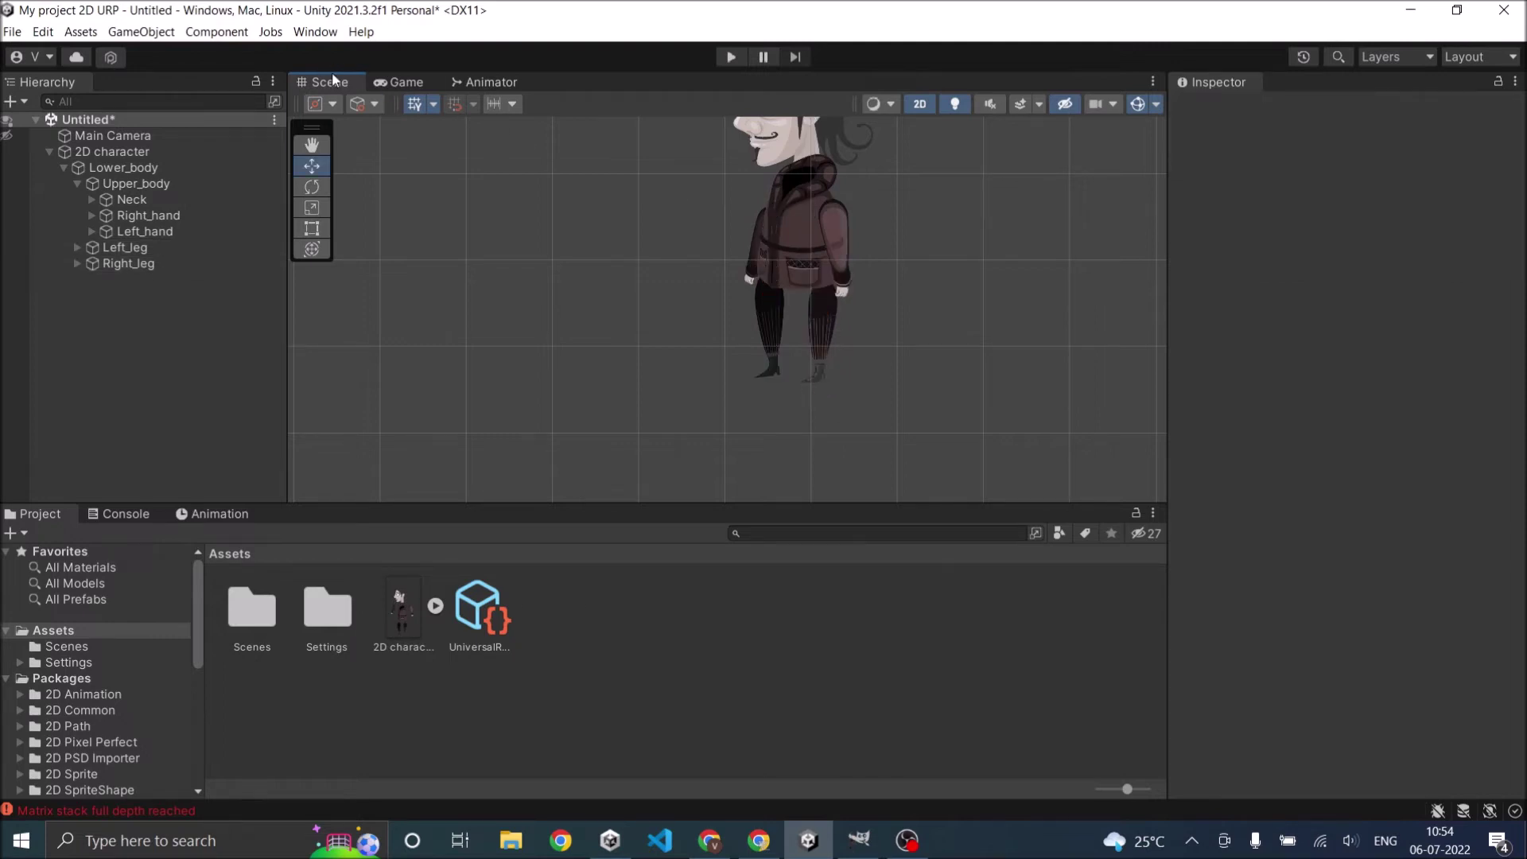
{"action": "left_click", "coordinate": [406, 83]}
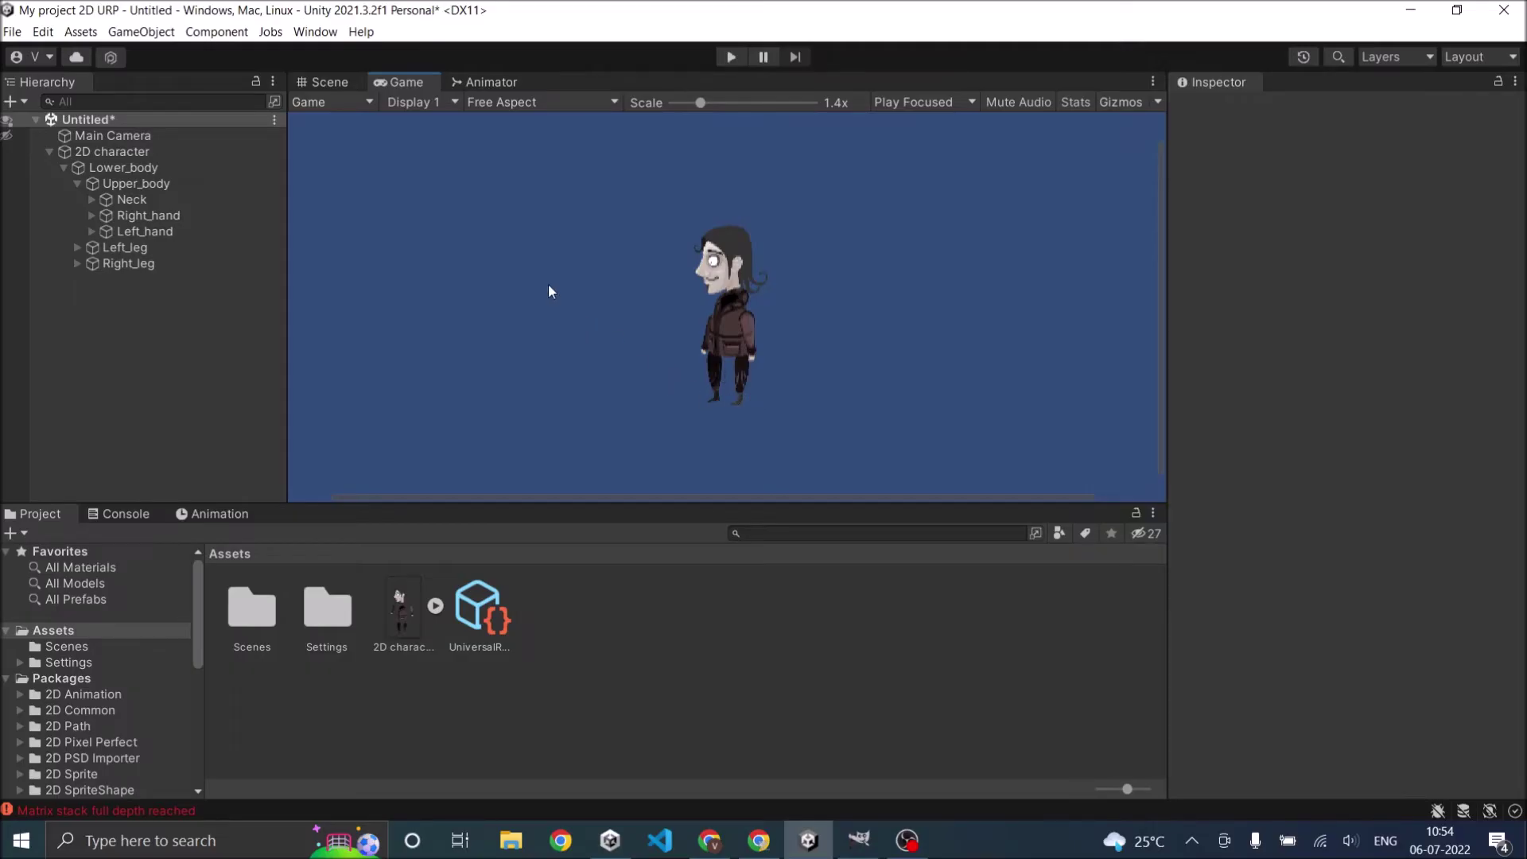
Bring the legs closer together, with Left_leg at about X 0.13, Y 0.33 and Right_leg at about X 0.12, Y -0.18, and inspect the Game view
{"action": "left_click", "coordinate": [331, 82]}
{"action": "scroll", "coordinate": [771, 289], "scroll_direction": "up", "scroll_amount": 3}
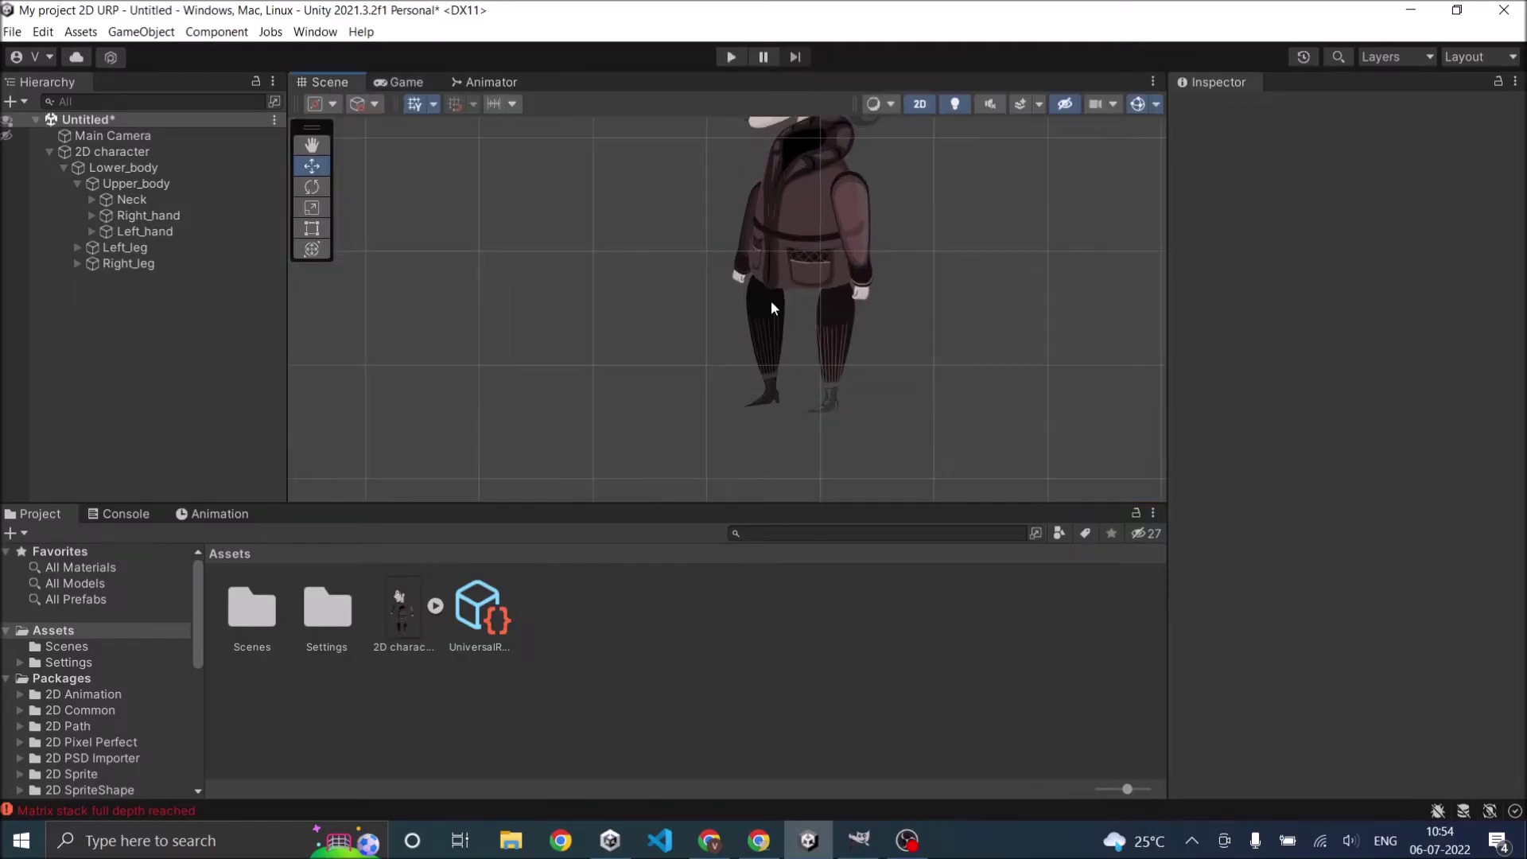
{"action": "left_click", "coordinate": [154, 245]}
{"action": "left_click_drag", "start_coordinate": [762, 267], "coordinate": [774, 270]}
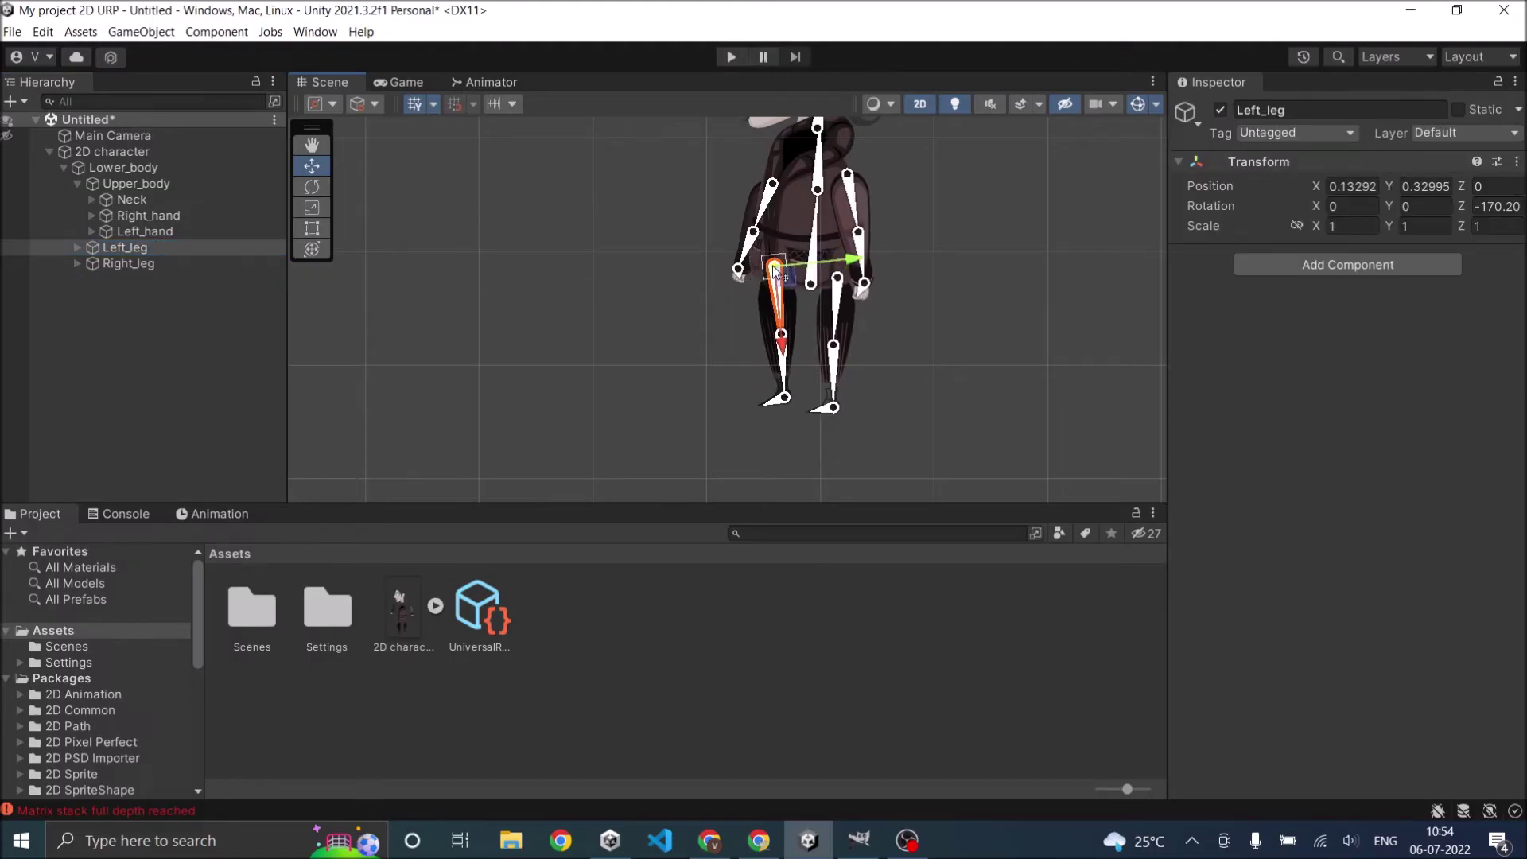
{"action": "left_click", "coordinate": [840, 291]}
{"action": "left_click_drag", "start_coordinate": [841, 291], "coordinate": [833, 277]}
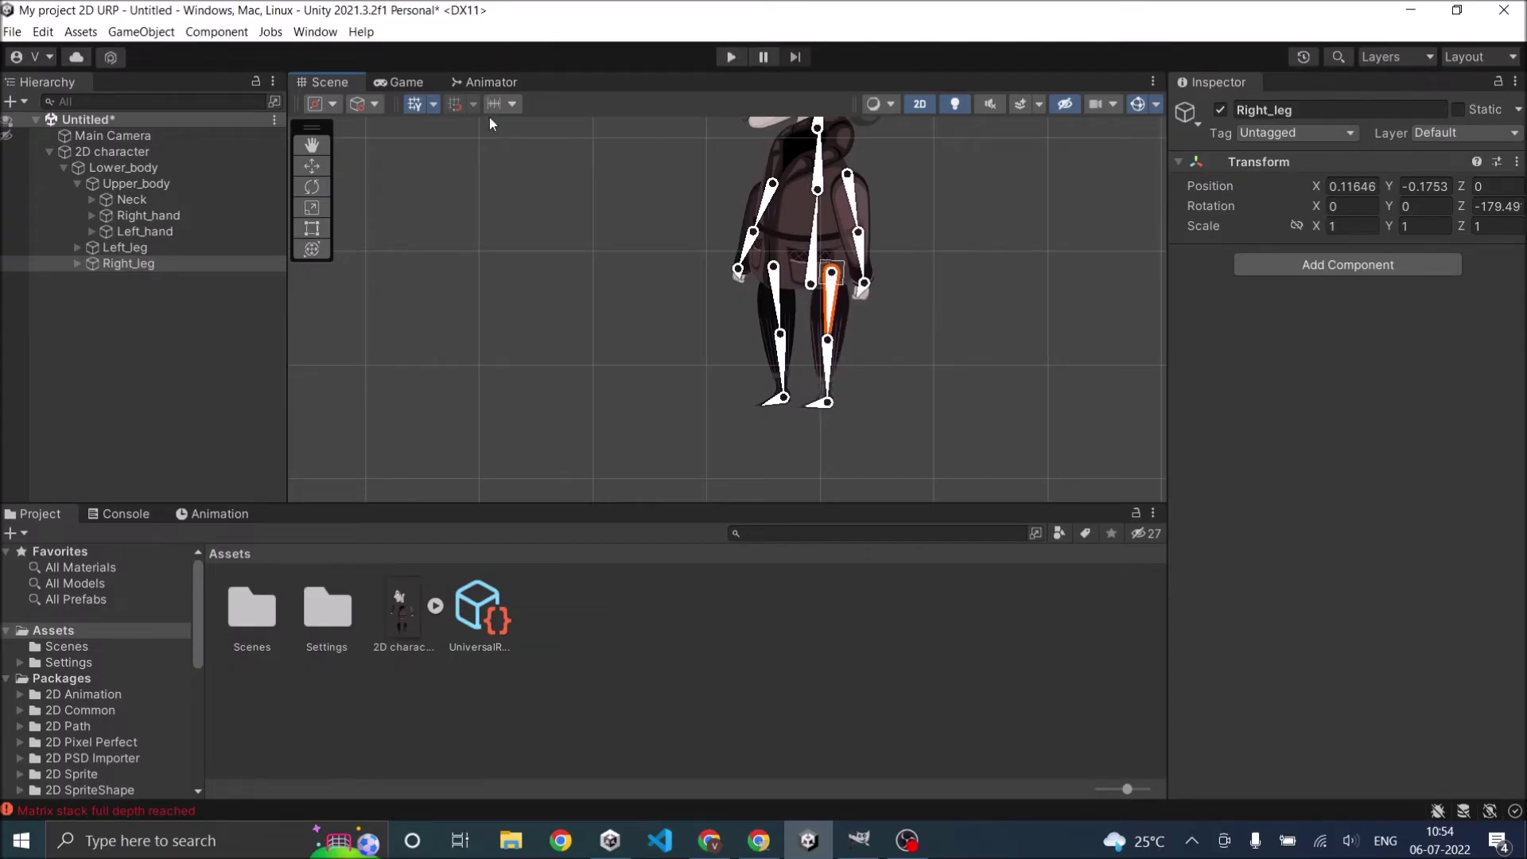
{"action": "left_click", "coordinate": [406, 79]}
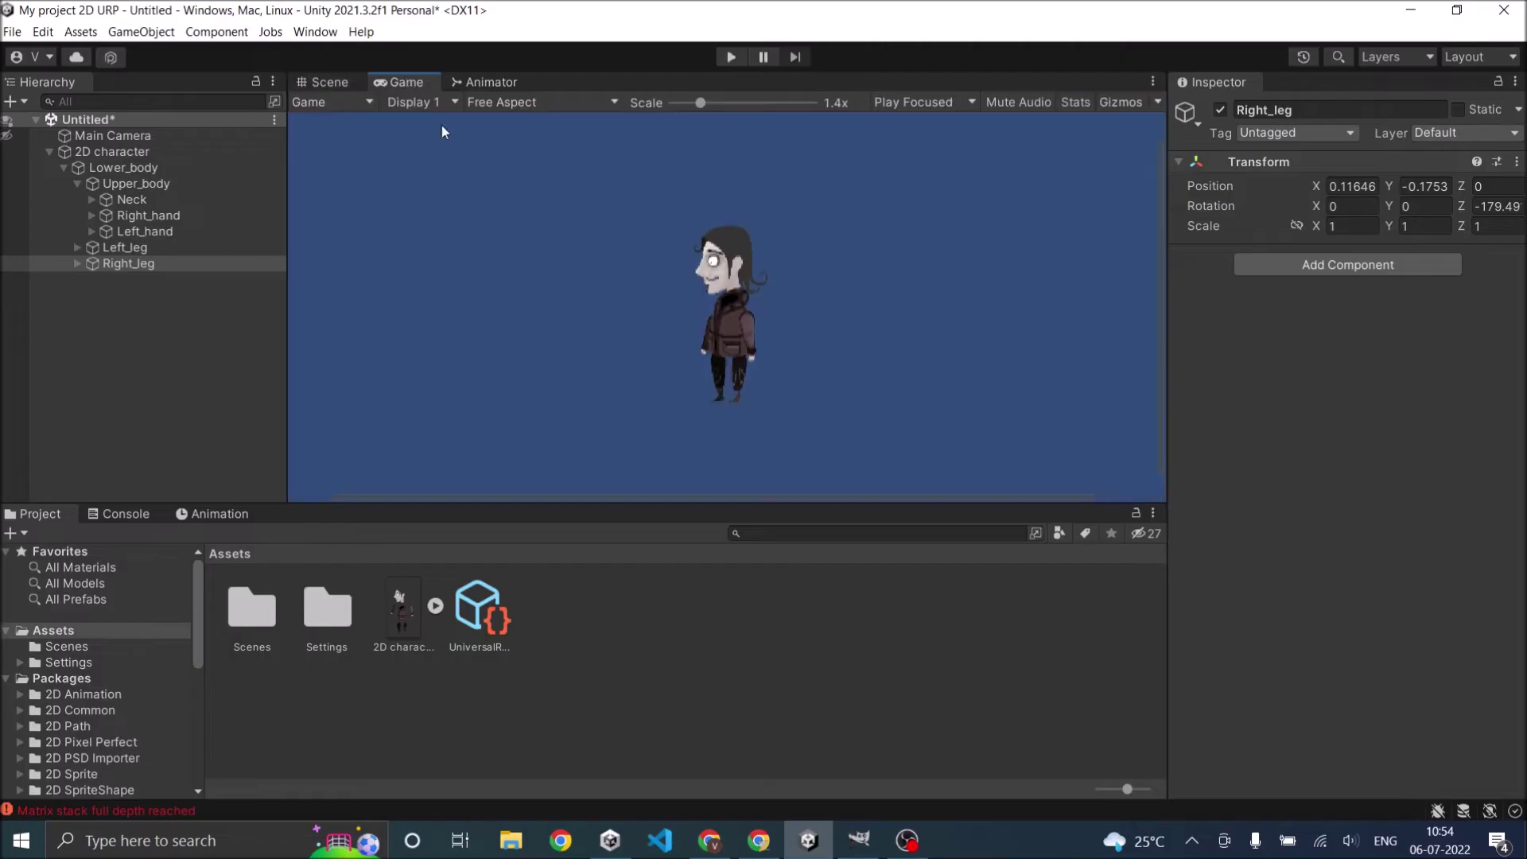
{"action": "scroll", "coordinate": [724, 377], "scroll_direction": "up", "scroll_amount": 3}
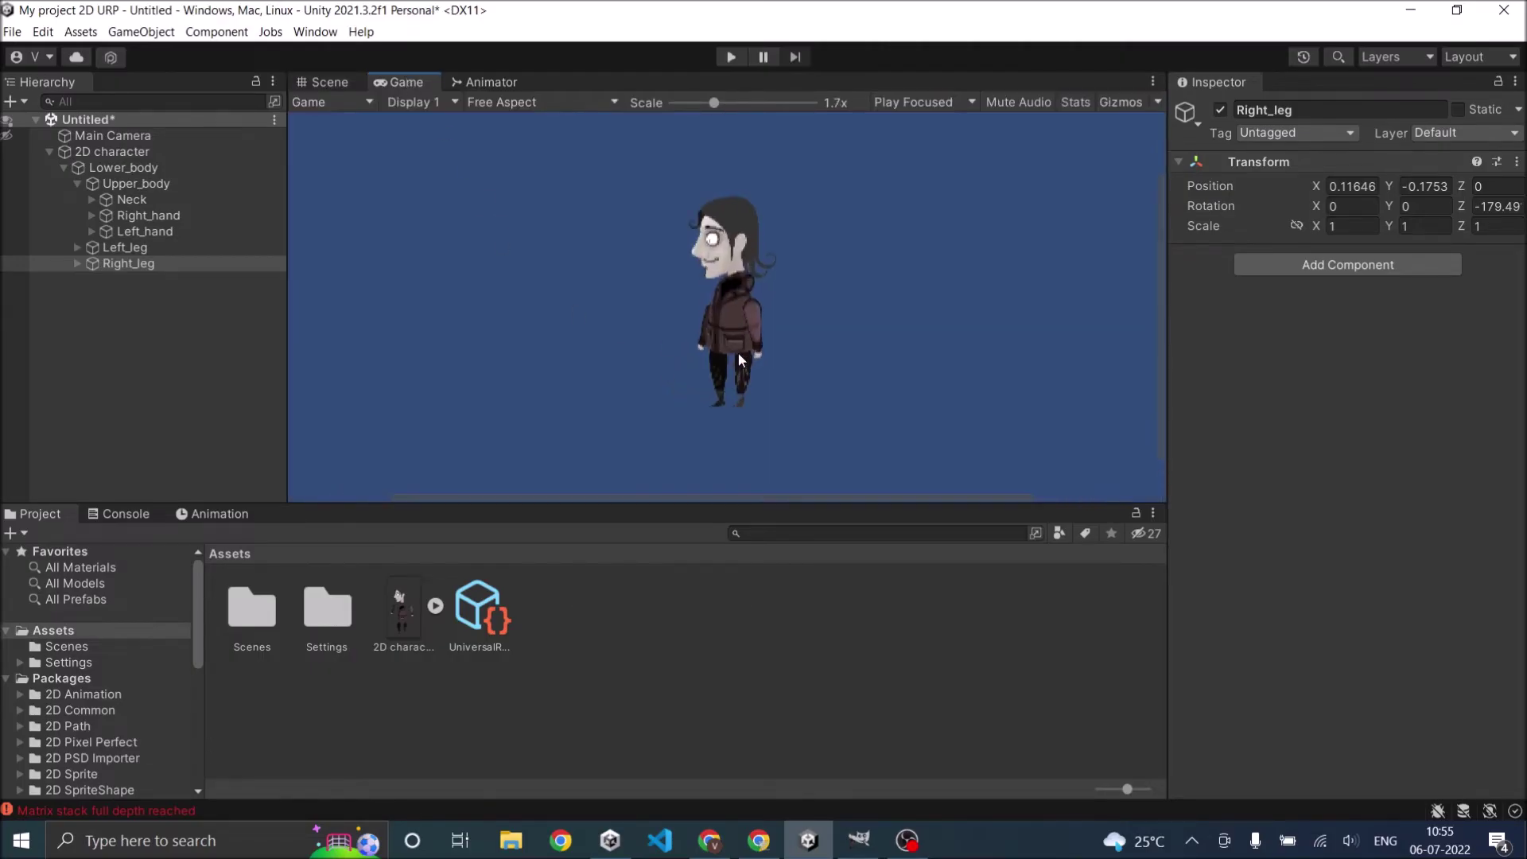
{"action": "scroll", "coordinate": [735, 290], "scroll_direction": "up", "scroll_amount": 5}
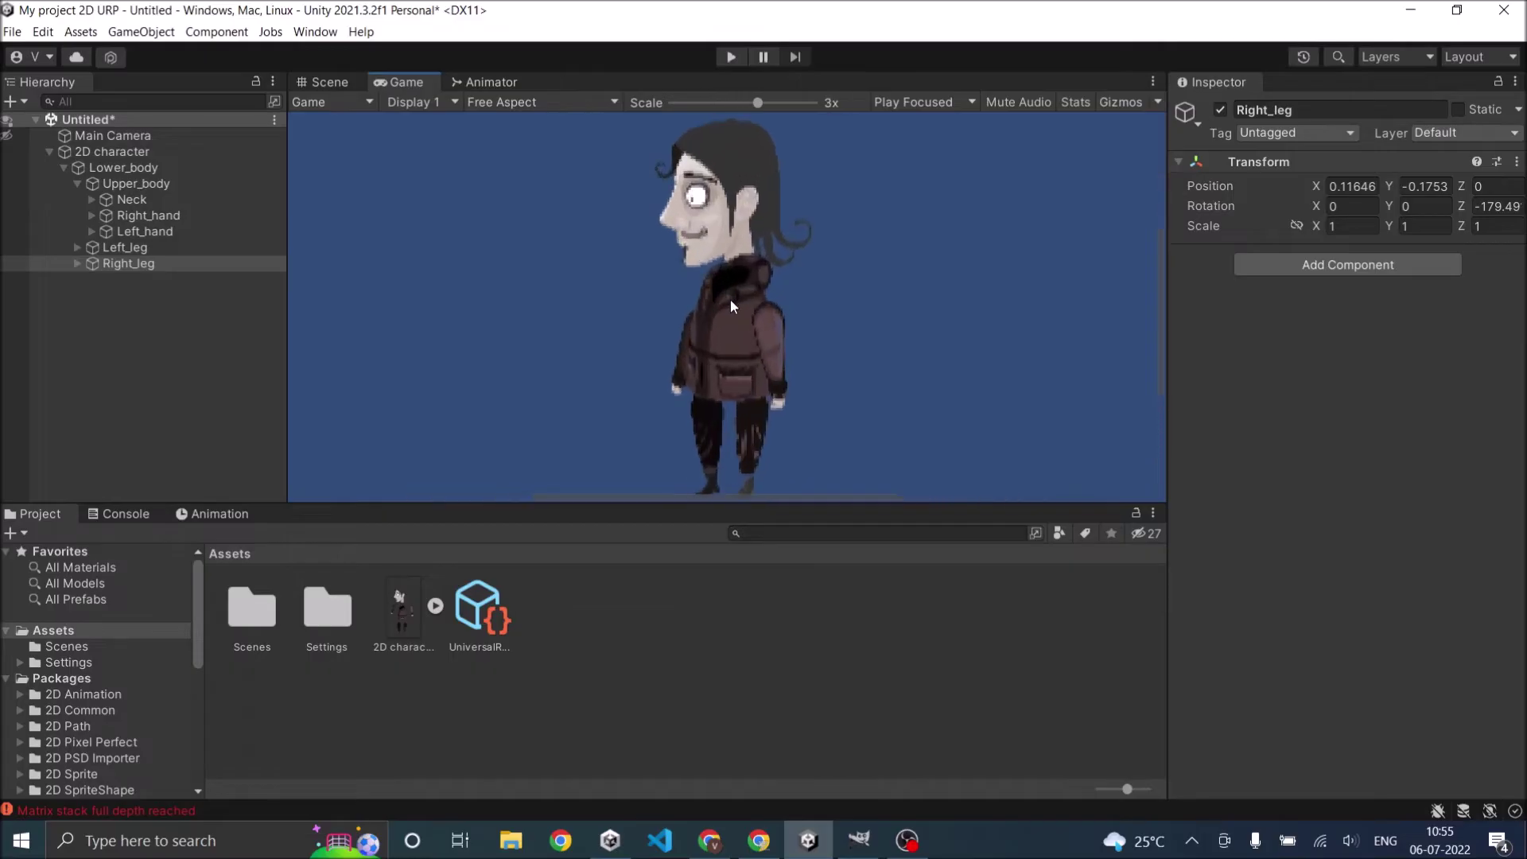
Reposition the Neck bone to about X 0.40, Y 0.09, seating the head deeper in the collar
{"action": "left_click", "coordinate": [329, 84]}
{"action": "scroll", "coordinate": [748, 317], "scroll_direction": "up", "scroll_amount": 4}
{"action": "left_click_drag", "start_coordinate": [747, 317], "coordinate": [742, 398]}
{"action": "left_click", "coordinate": [813, 318]}
{"action": "left_click_drag", "start_coordinate": [818, 318], "coordinate": [808, 341]}
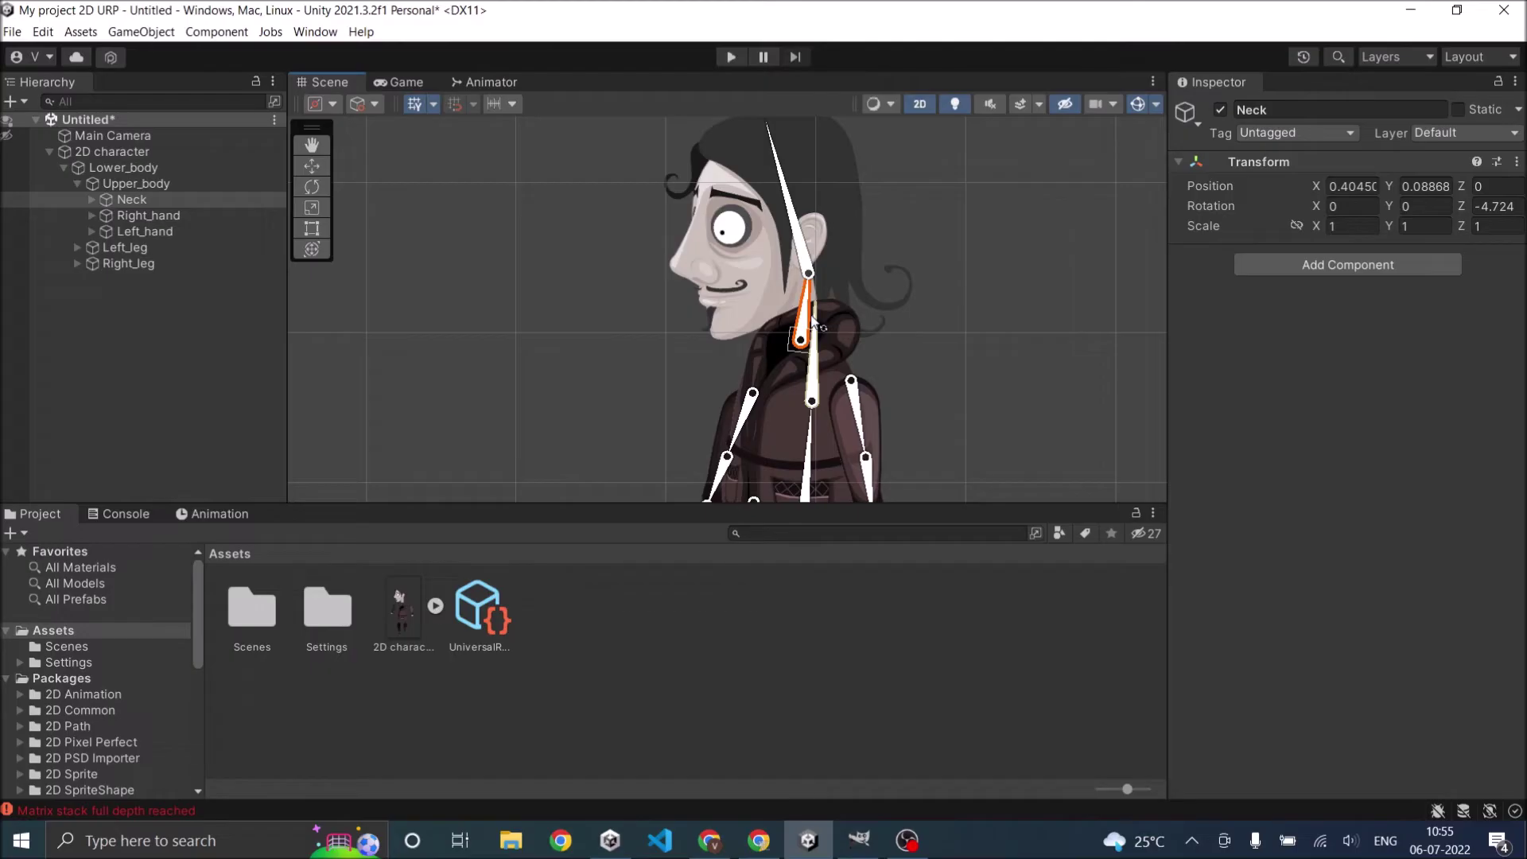
{"action": "left_click", "coordinate": [1046, 340]}
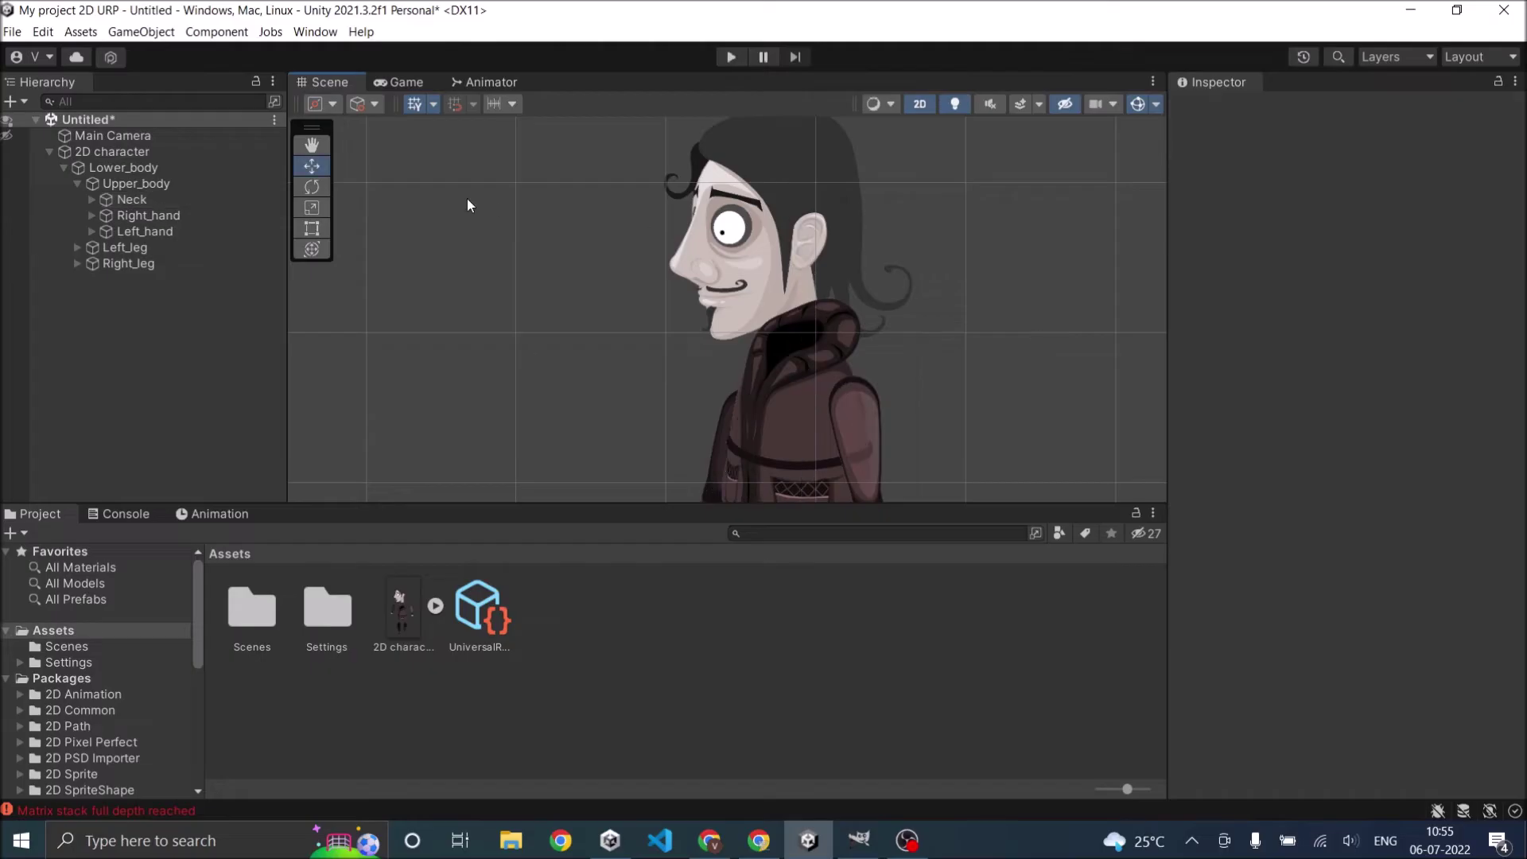
Open the 2D character sprite asset in the Sprite Editor's Skinning Editor
{"action": "left_click", "coordinate": [113, 151]}
{"action": "scroll", "coordinate": [1432, 445], "scroll_direction": "down", "scroll_amount": 5}
{"action": "scroll", "coordinate": [1431, 398], "scroll_direction": "up", "scroll_amount": 10}
{"action": "double_click", "coordinate": [1352, 123]}
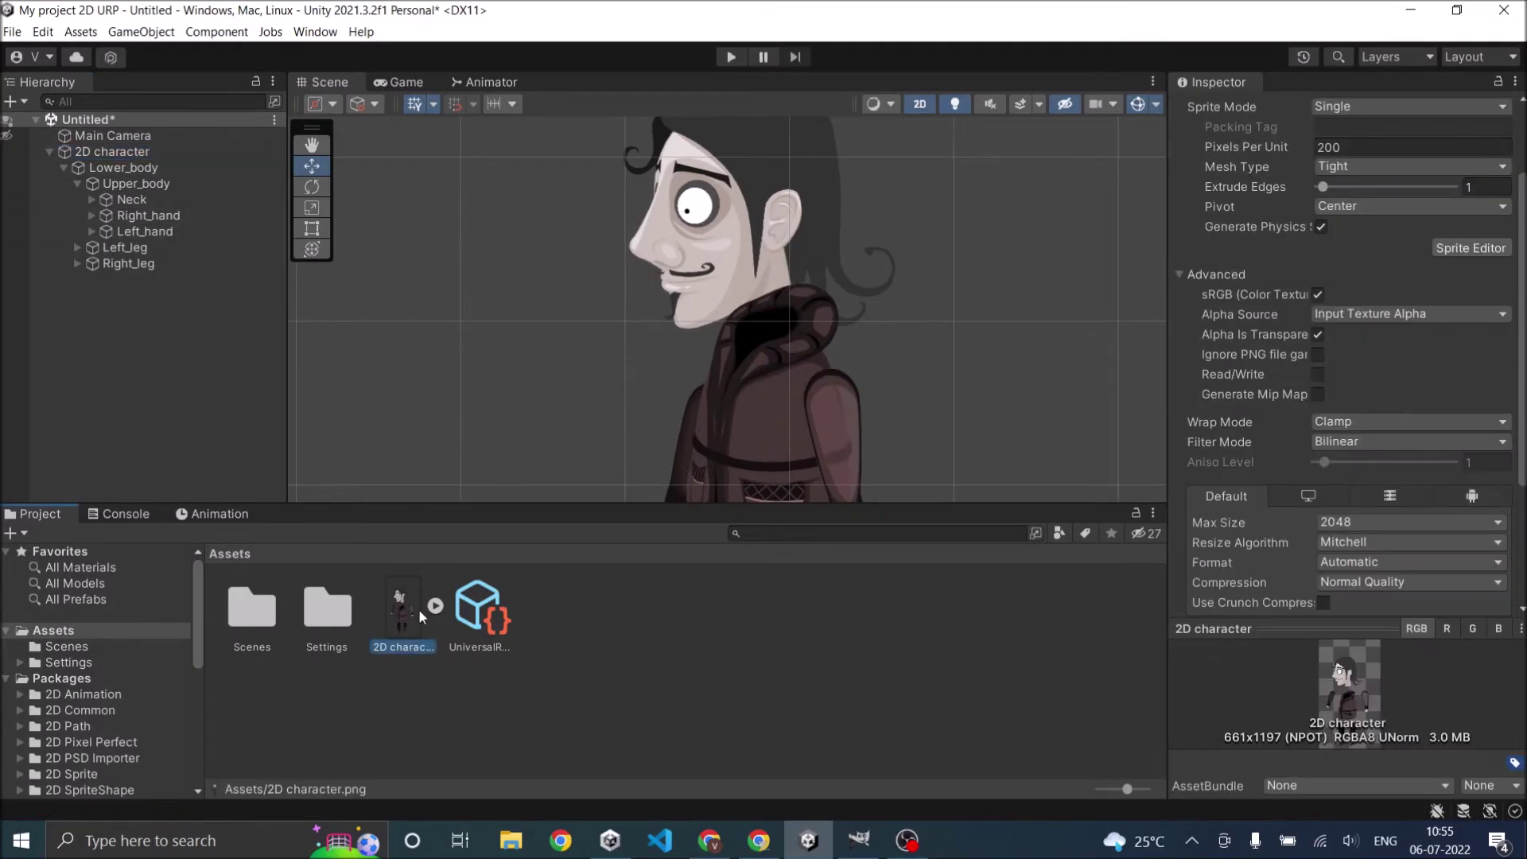
{"action": "scroll", "coordinate": [1496, 397], "scroll_direction": "up", "scroll_amount": 2}
{"action": "left_click", "coordinate": [1484, 357]}
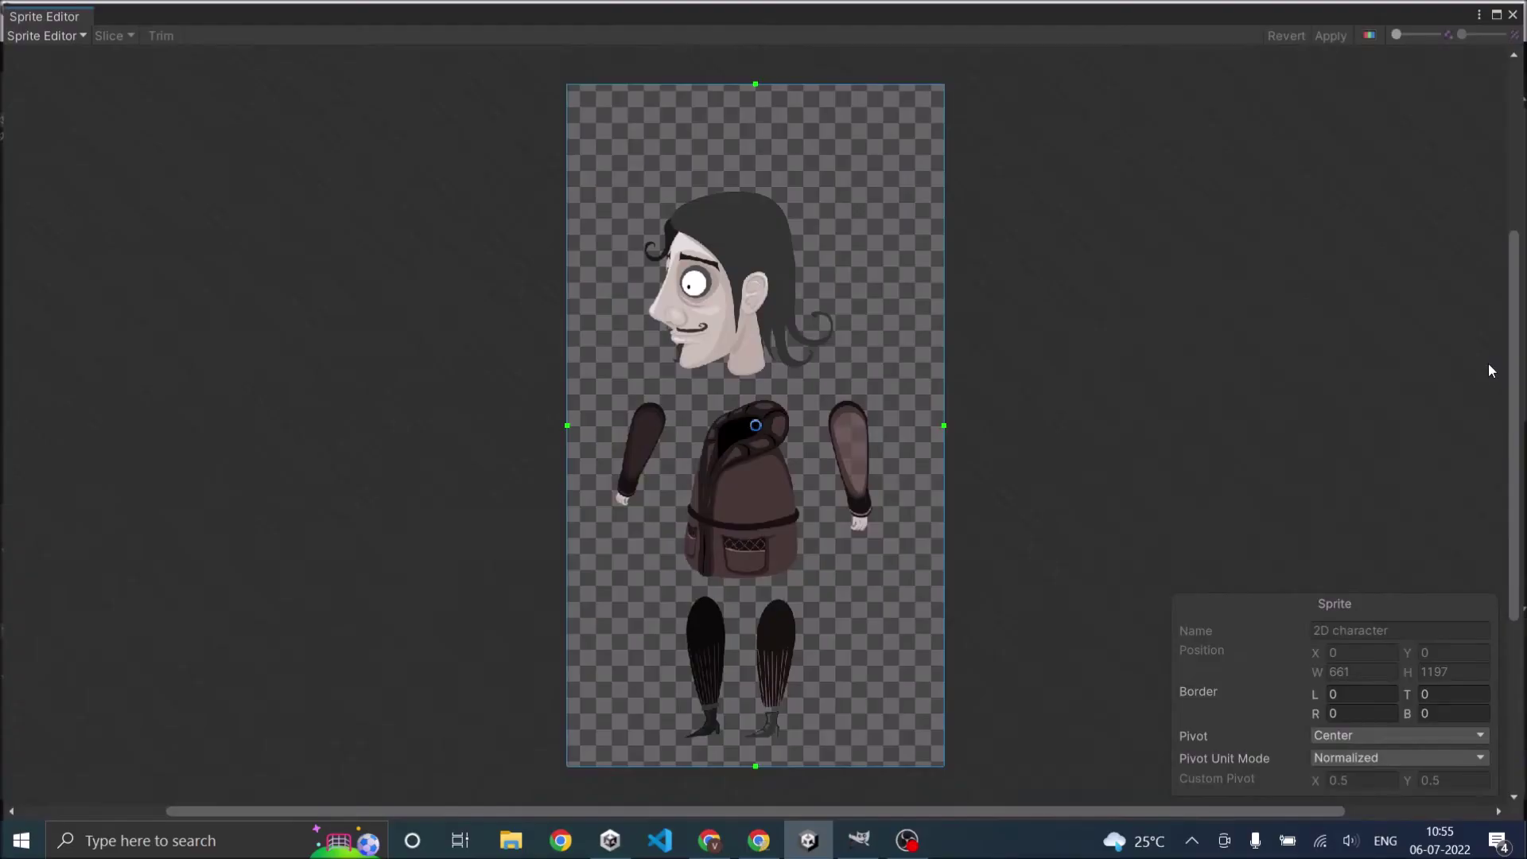
{"action": "left_click", "coordinate": [58, 40]}
{"action": "left_click", "coordinate": [75, 137]}
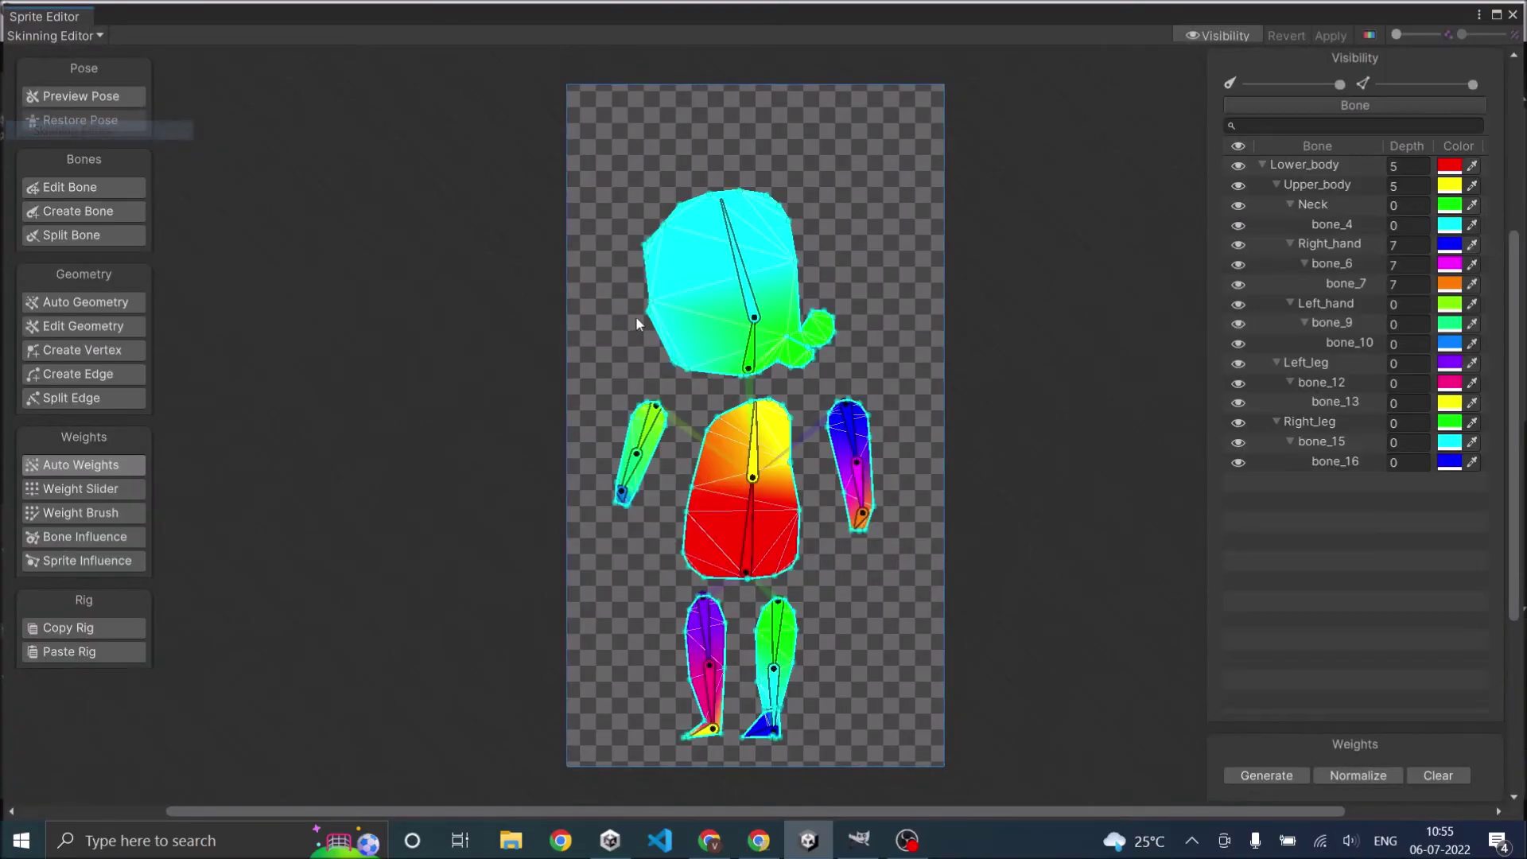
Set the depth of the Neck and bone_4 bones to 6, then close the Sprite Editor and save the changes
{"action": "left_click", "coordinate": [1404, 206]}
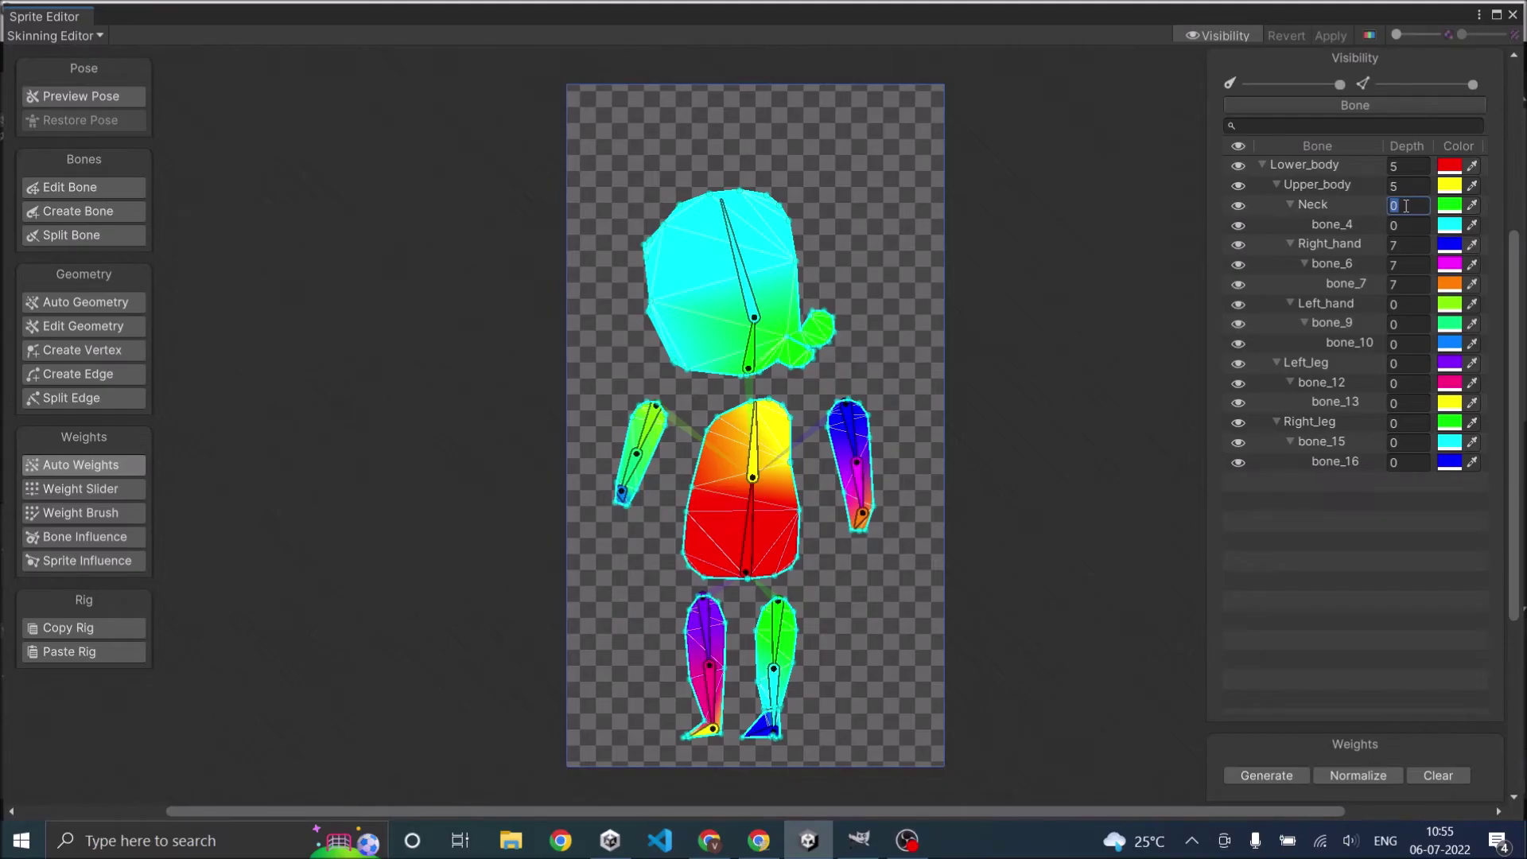
{"action": "type", "text": "6"}
{"action": "left_click", "coordinate": [1408, 226]}
{"action": "type", "text": "6"}
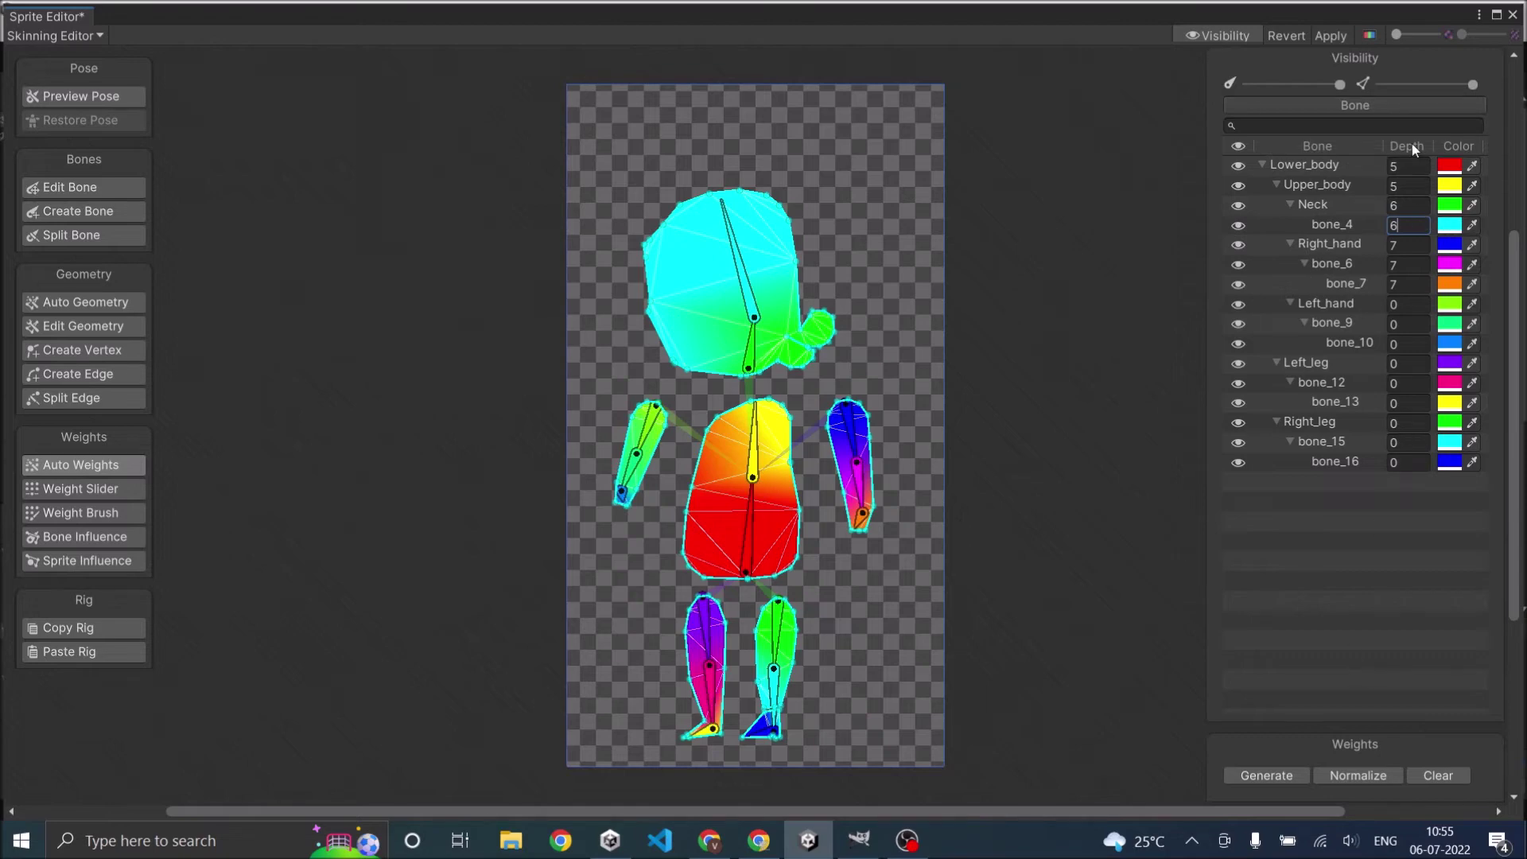
{"action": "left_click", "coordinate": [1513, 14]}
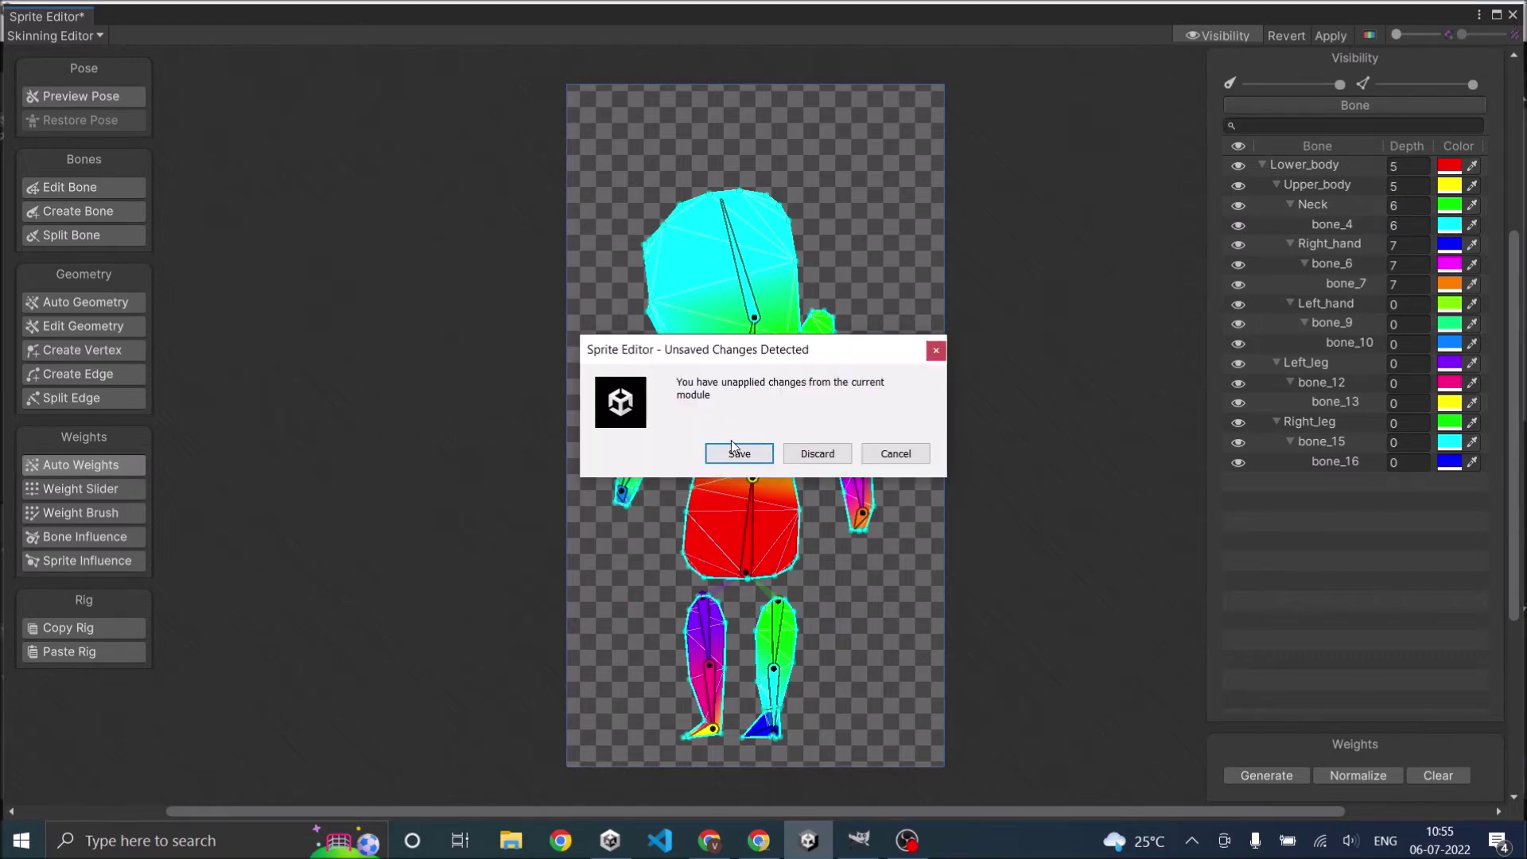
{"action": "left_click", "coordinate": [740, 452]}
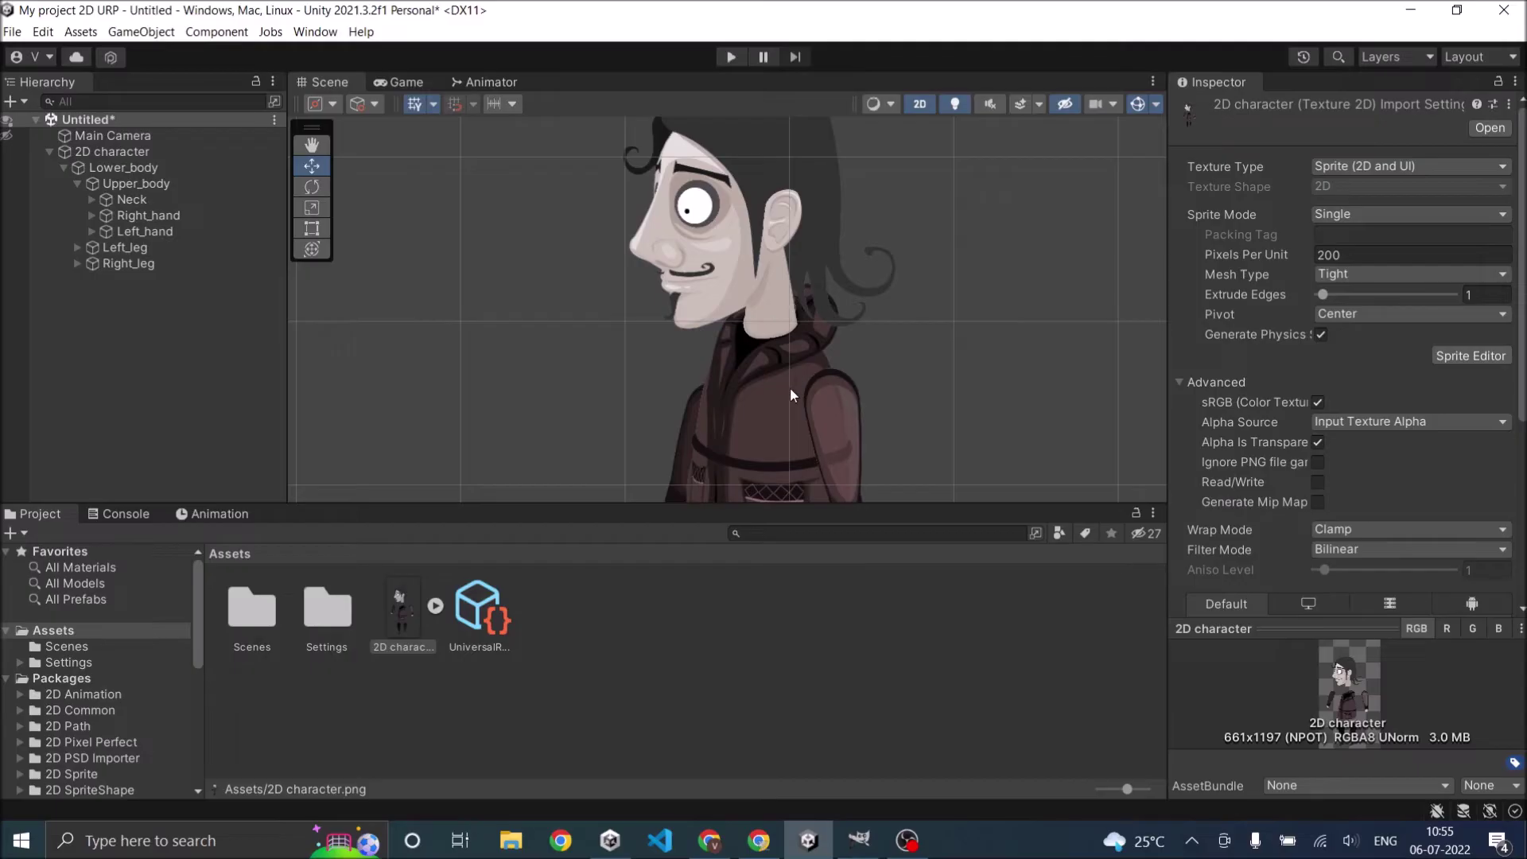
Examine the assembled character in the Game and Scene views to check how the neck overlaps the coat
{"action": "scroll", "coordinate": [783, 350], "scroll_direction": "down", "scroll_amount": 4}
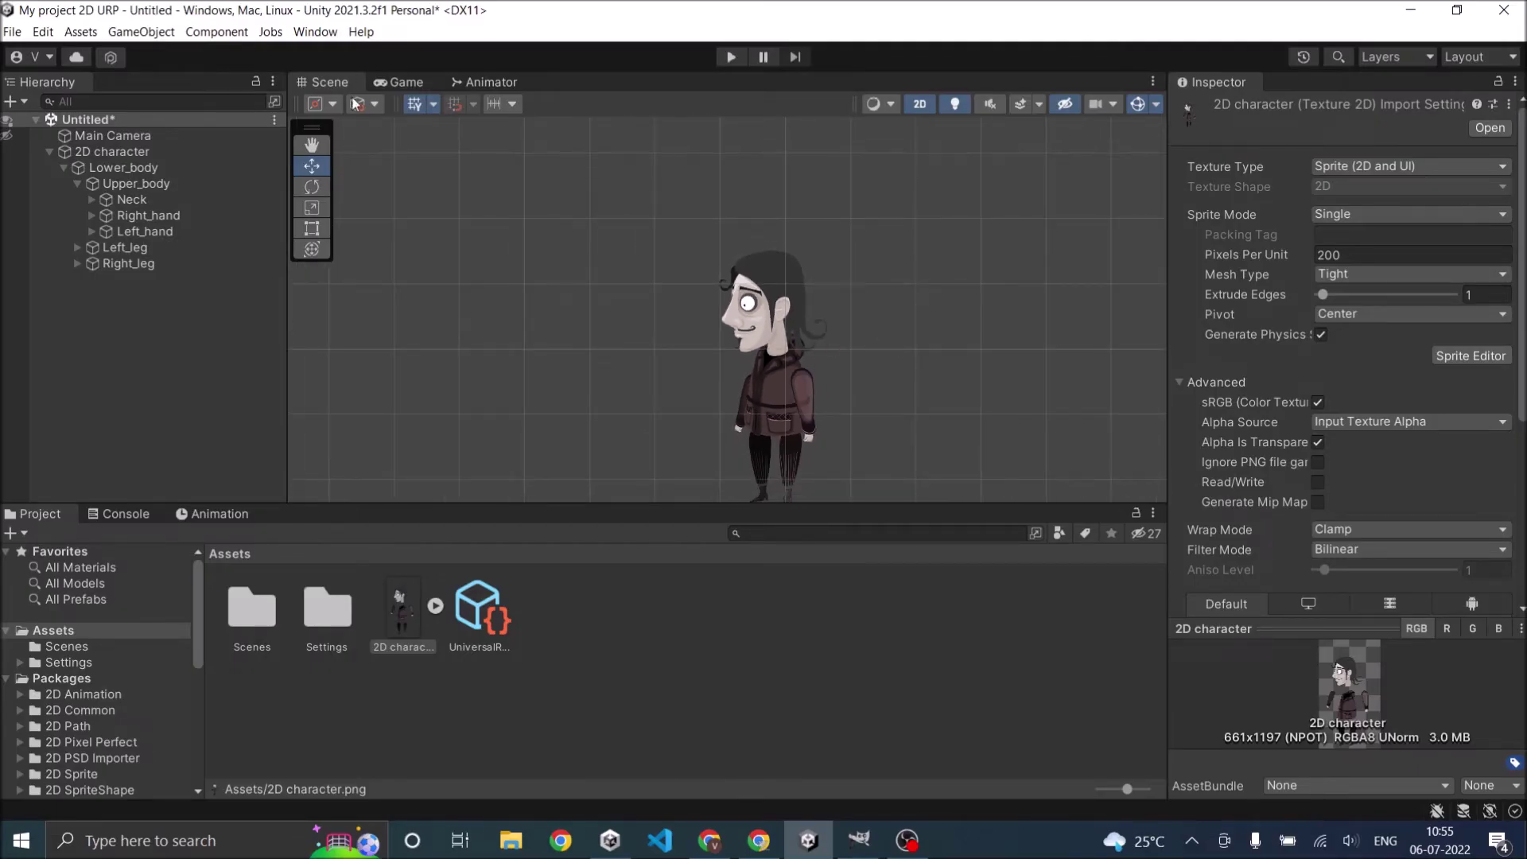
{"action": "left_click", "coordinate": [402, 83]}
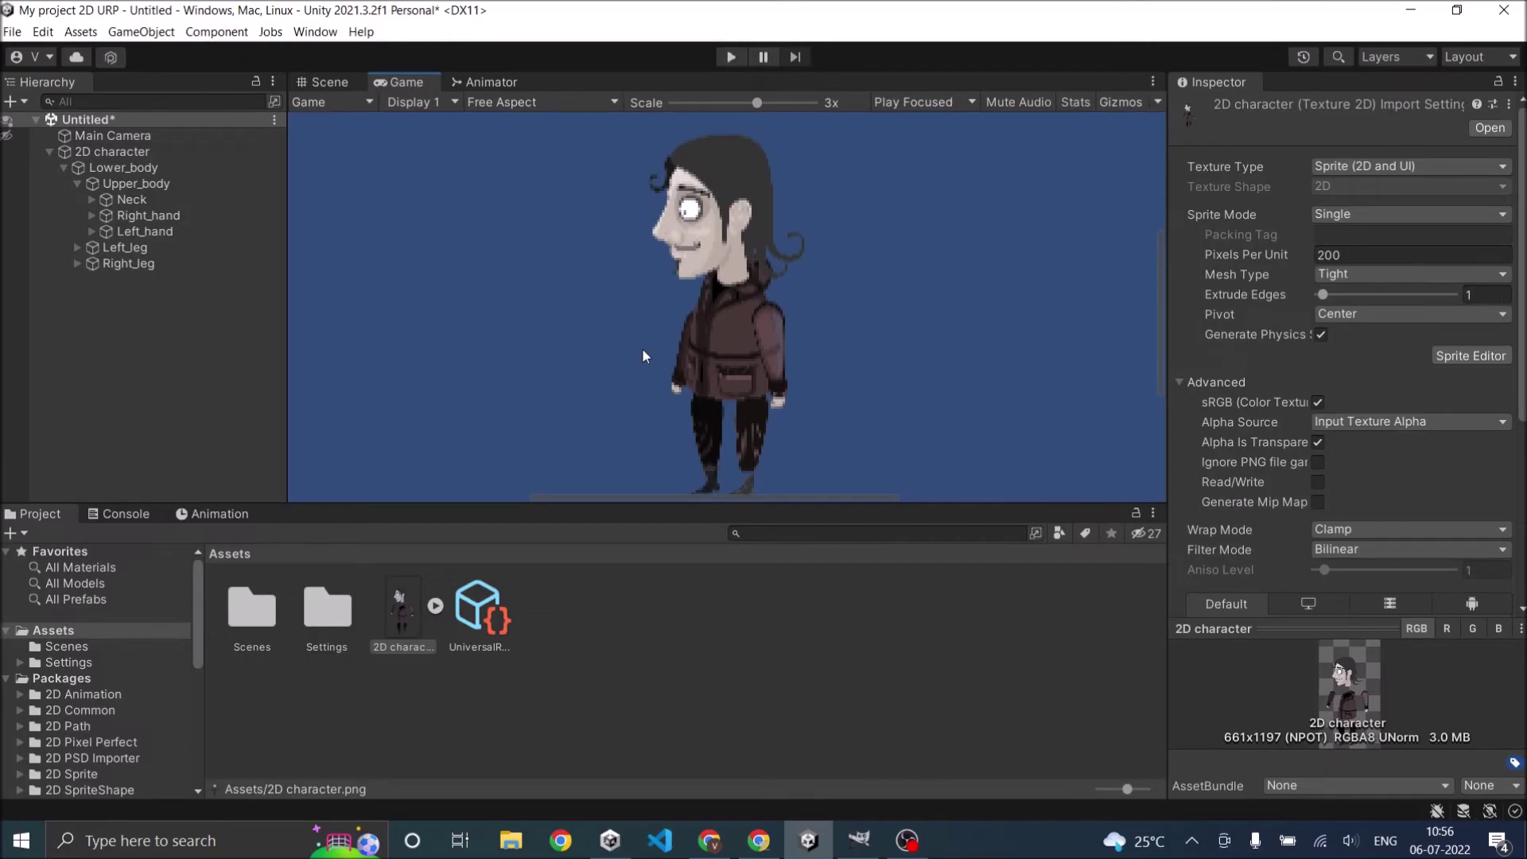
{"action": "left_click", "coordinate": [329, 82]}
{"action": "middle_click_drag", "start_coordinate": [719, 394], "coordinate": [636, 348]}
{"action": "scroll", "coordinate": [685, 312], "scroll_direction": "up", "scroll_amount": 5}
{"action": "scroll", "coordinate": [641, 346], "scroll_direction": "down", "scroll_amount": 4}
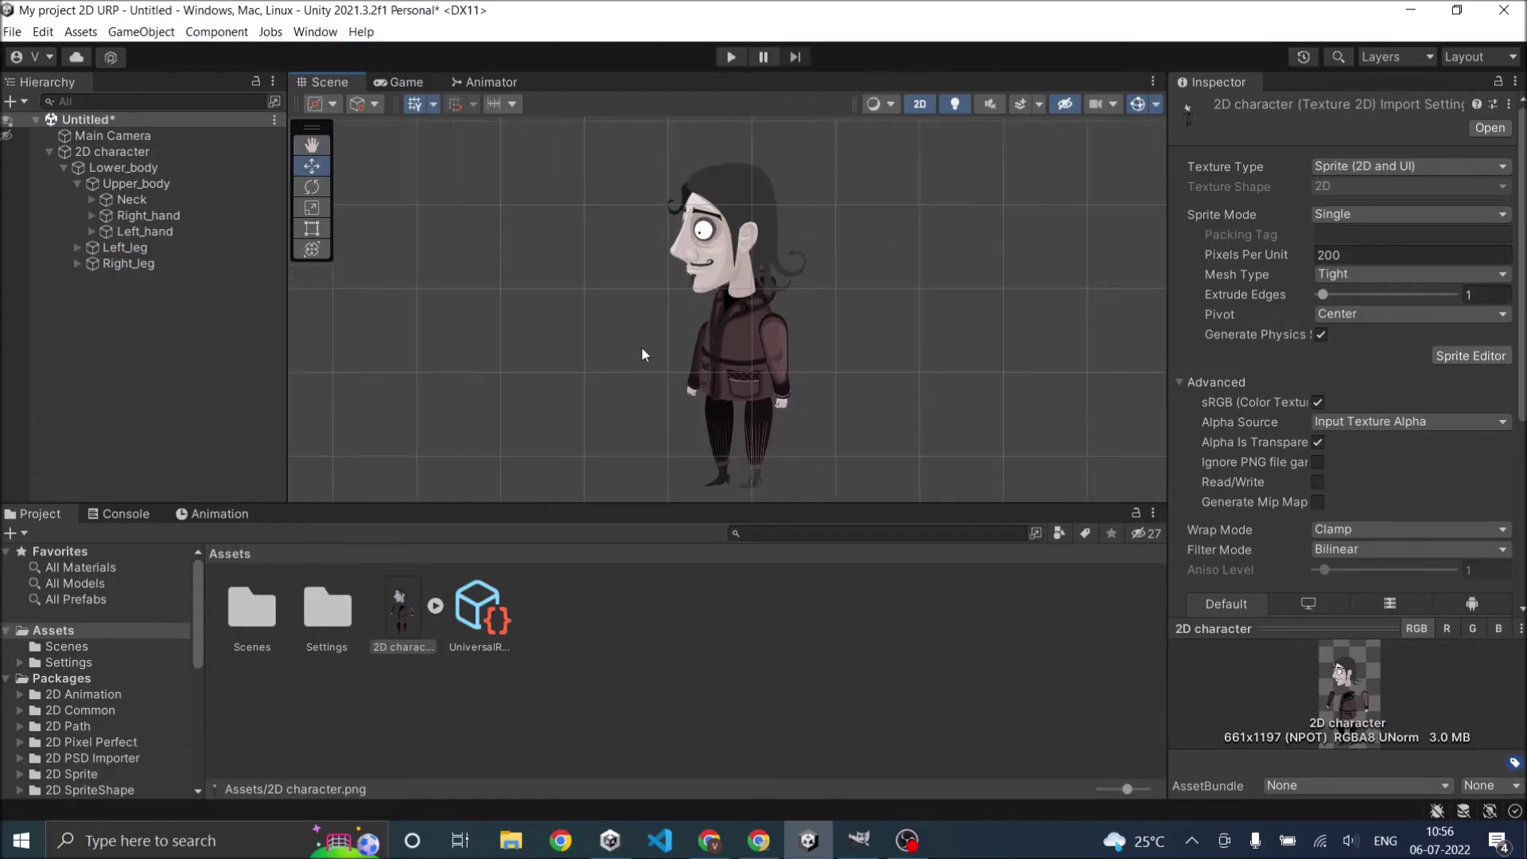
{"action": "scroll", "coordinate": [641, 346], "scroll_direction": "down", "scroll_amount": 1}
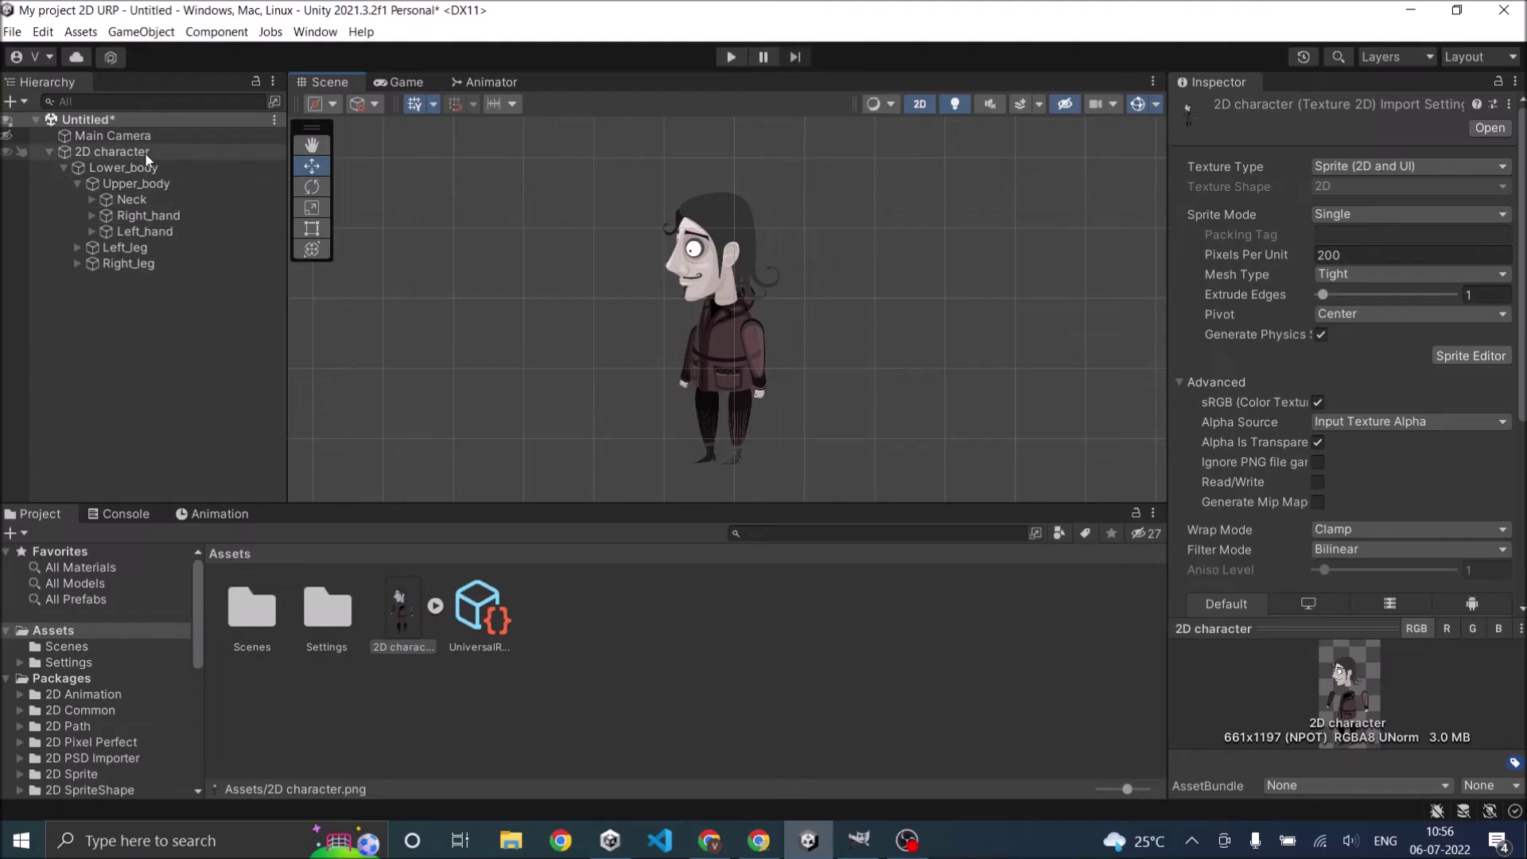
Add an IK Manager 2D component to the 2D character object
{"action": "left_click", "coordinate": [119, 152]}
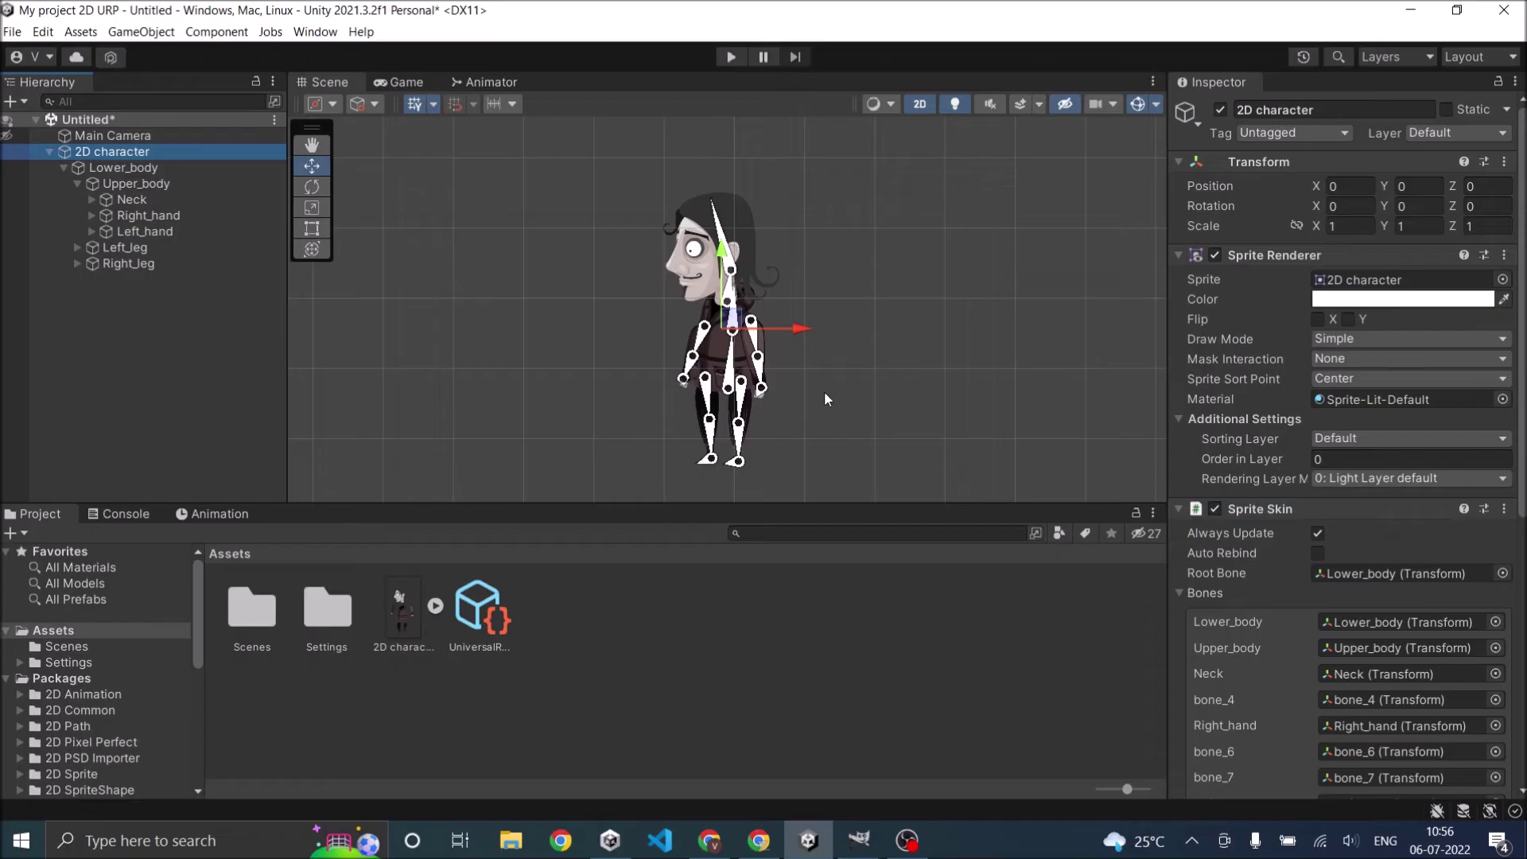
{"action": "scroll", "coordinate": [1296, 447], "scroll_direction": "down", "scroll_amount": 5}
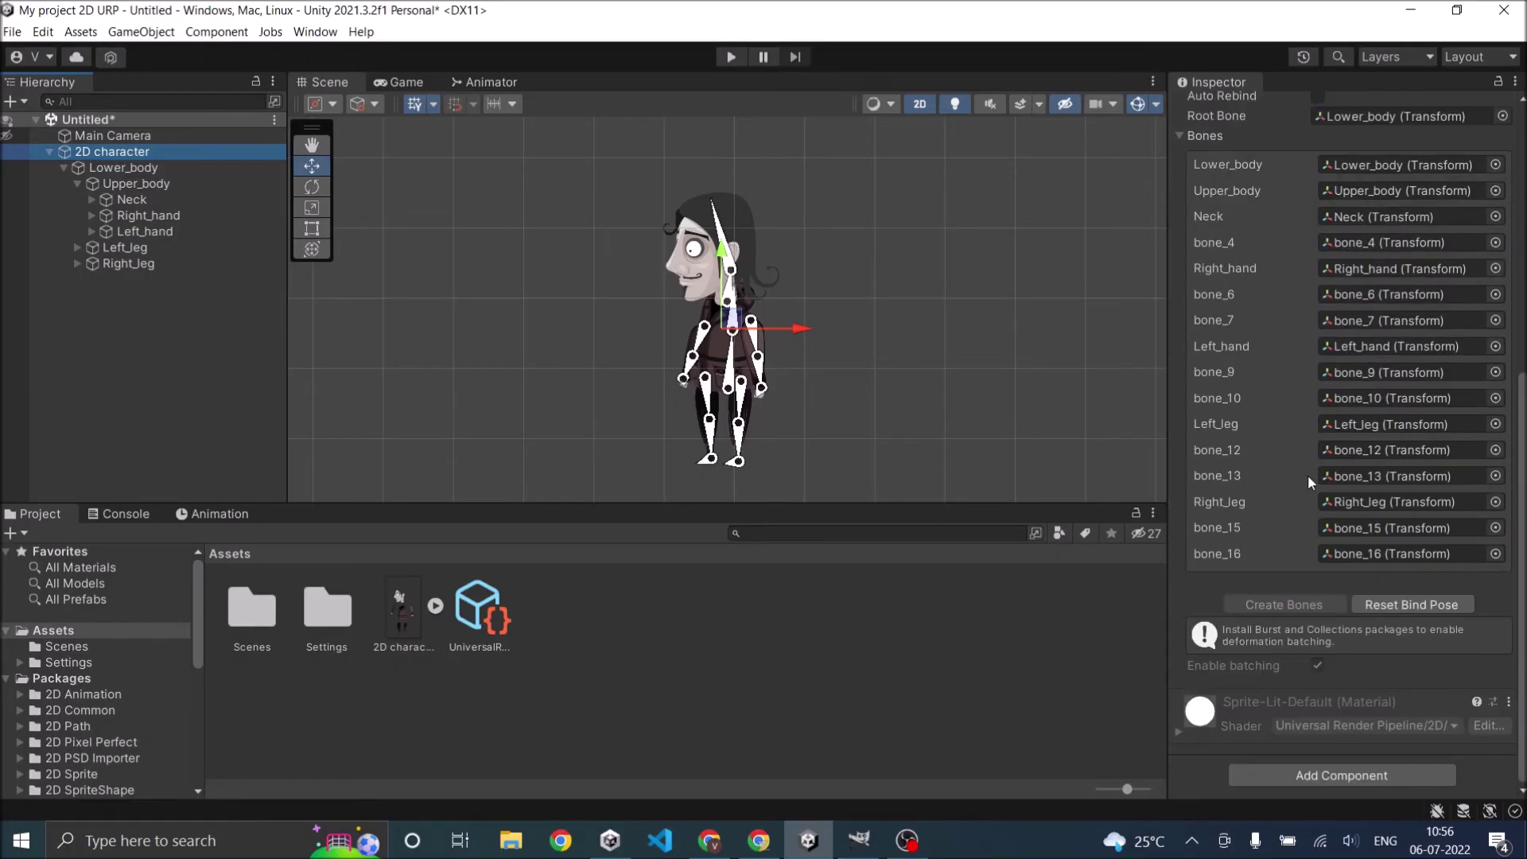
{"action": "left_click", "coordinate": [1369, 780]}
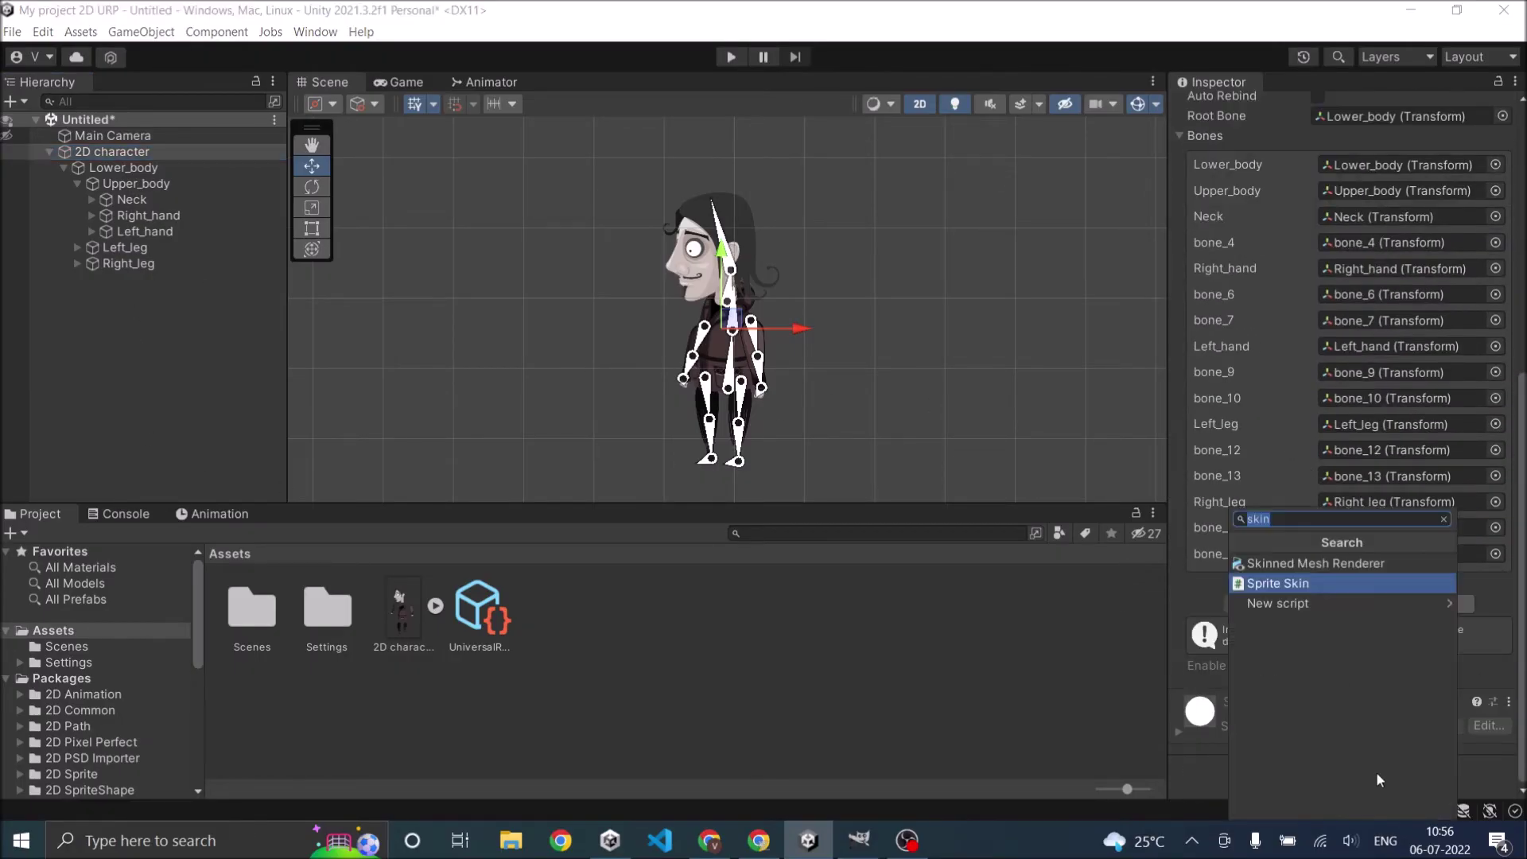
{"action": "type", "text": "ik"}
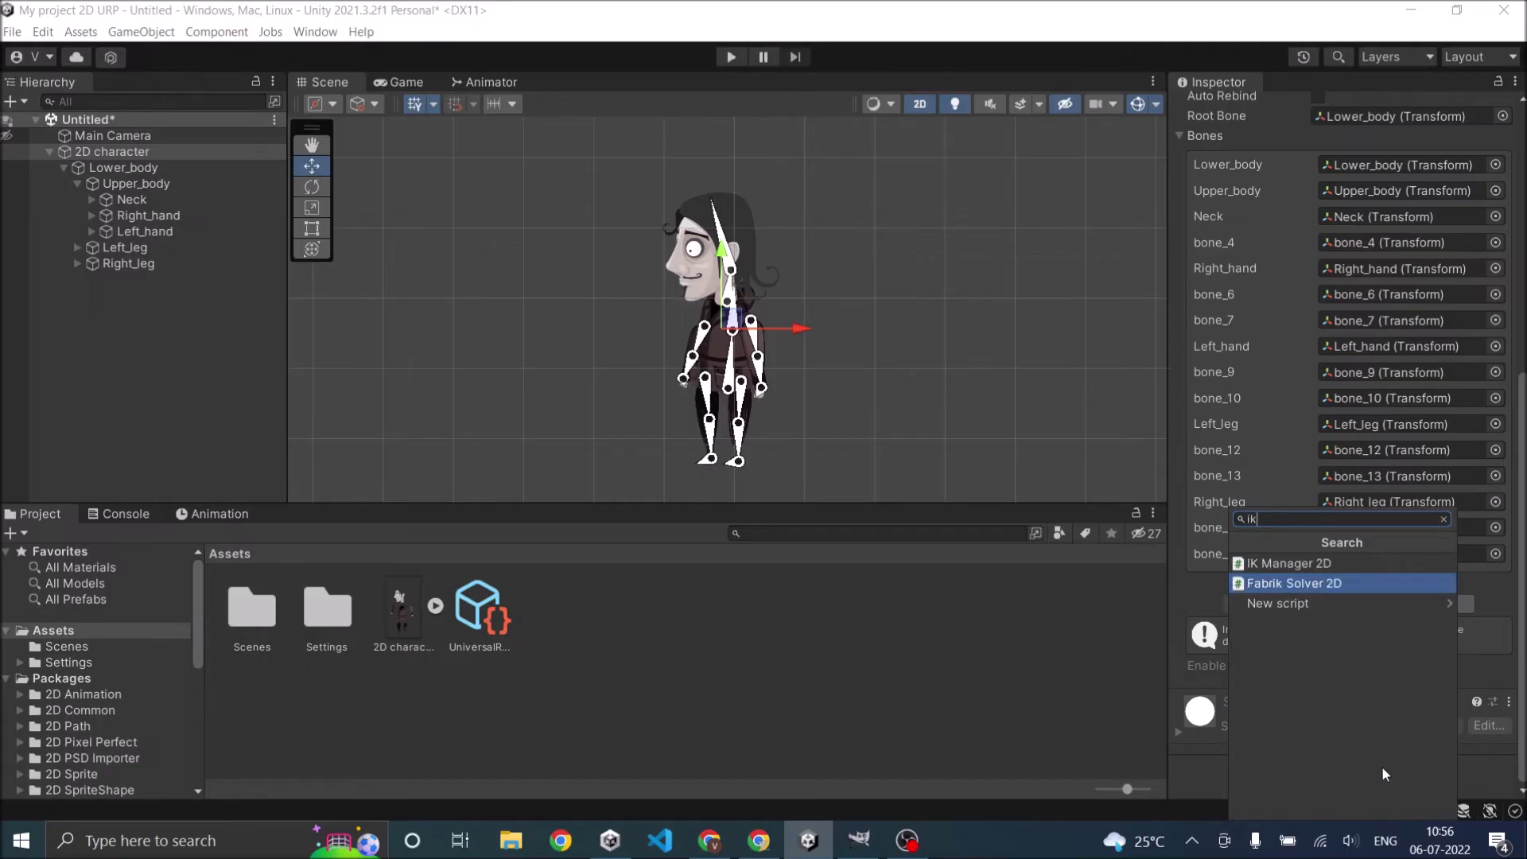
{"action": "left_click", "coordinate": [1349, 570]}
Add a Limb solver to the 2D character's IK Manager 2D
{"action": "scroll", "coordinate": [1439, 657], "scroll_direction": "down", "scroll_amount": 5}
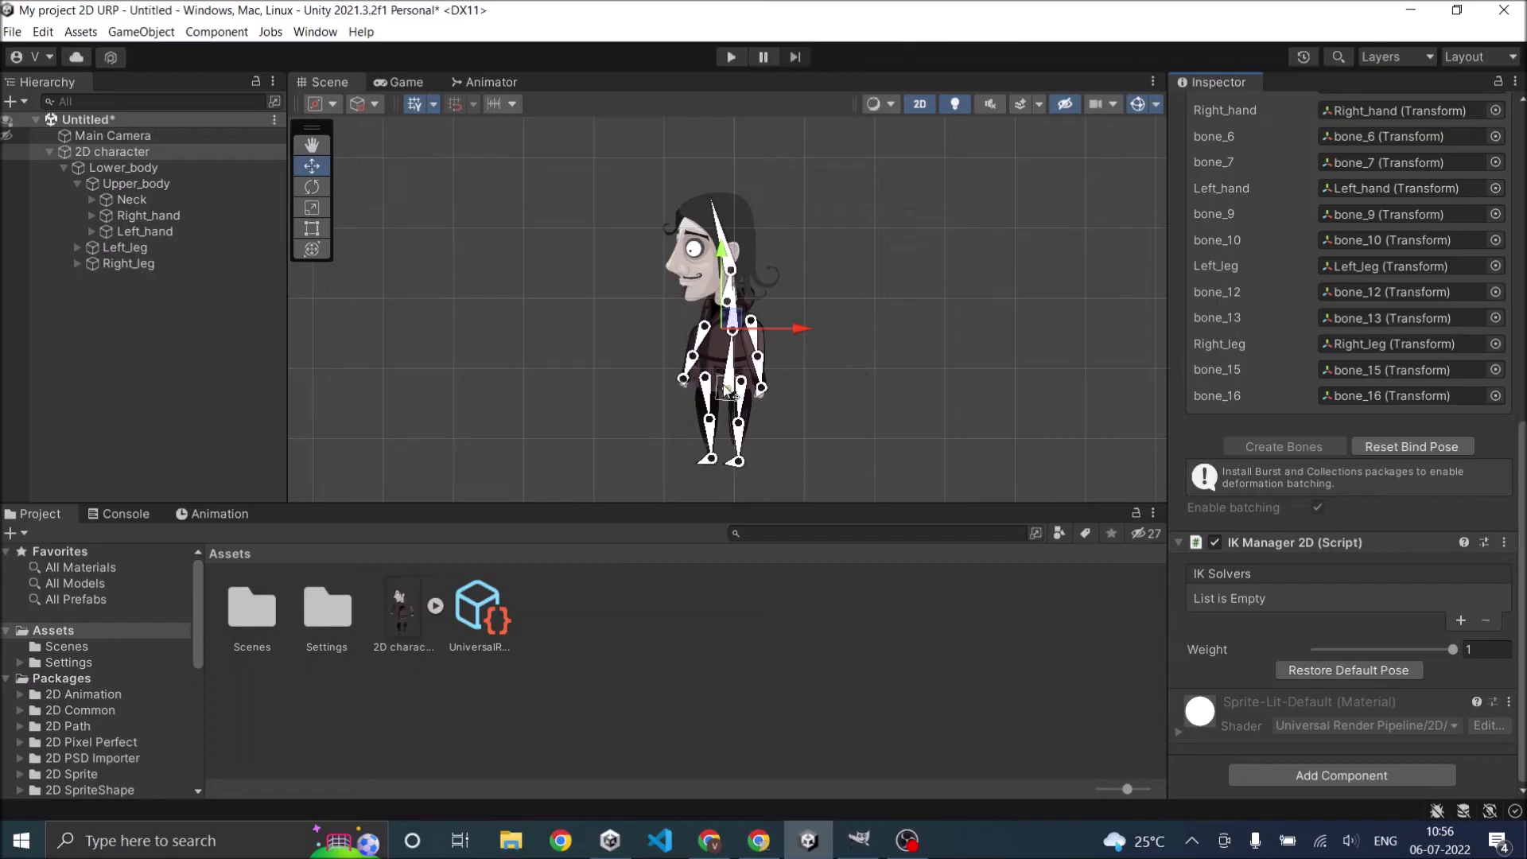
{"action": "left_click", "coordinate": [1462, 620]}
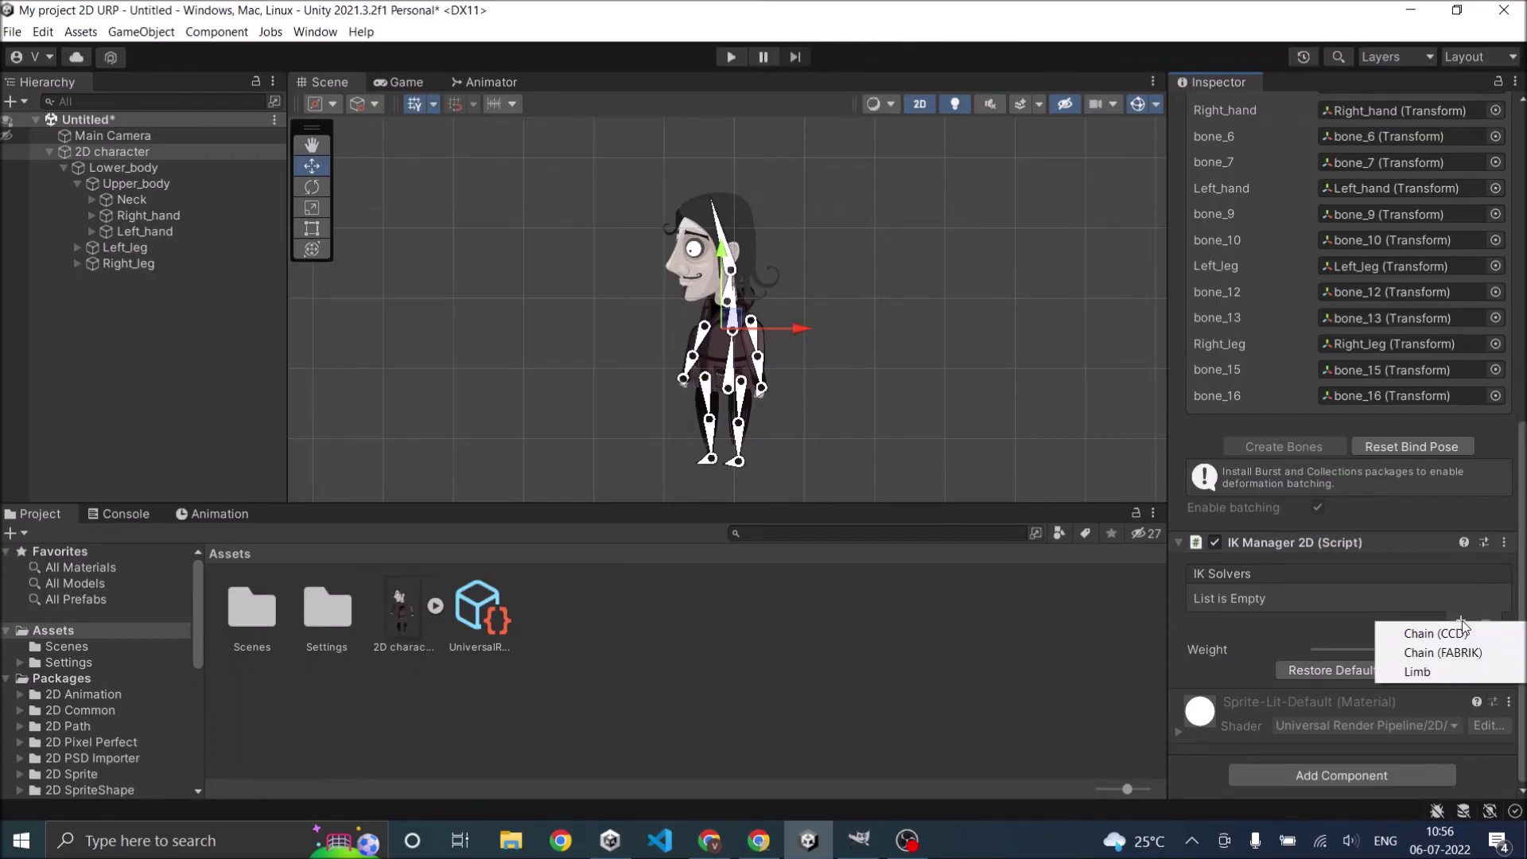
{"action": "left_click", "coordinate": [1283, 624]}
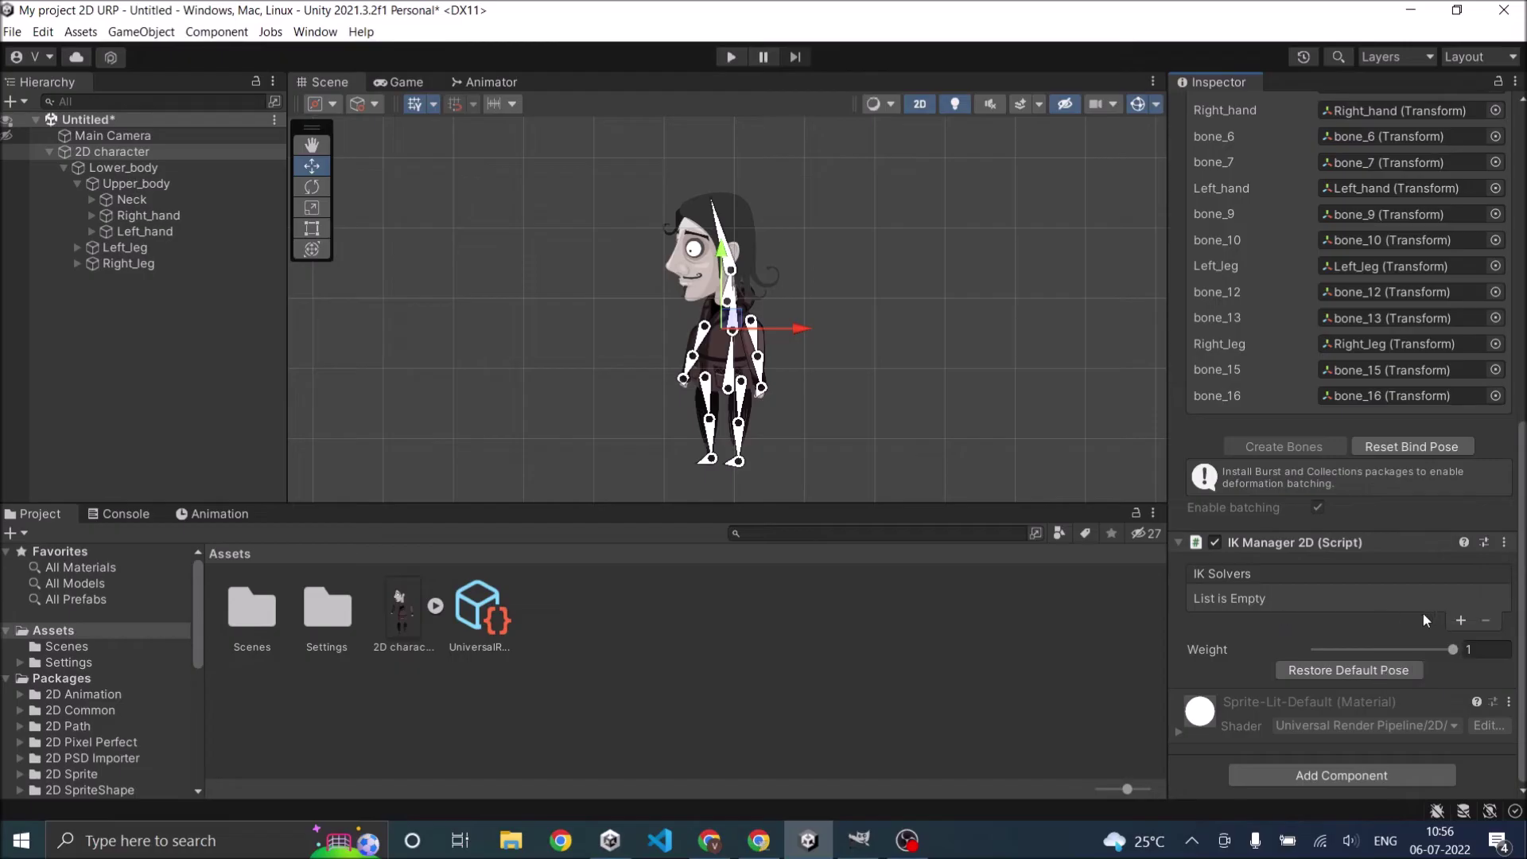
{"action": "left_click", "coordinate": [1461, 622]}
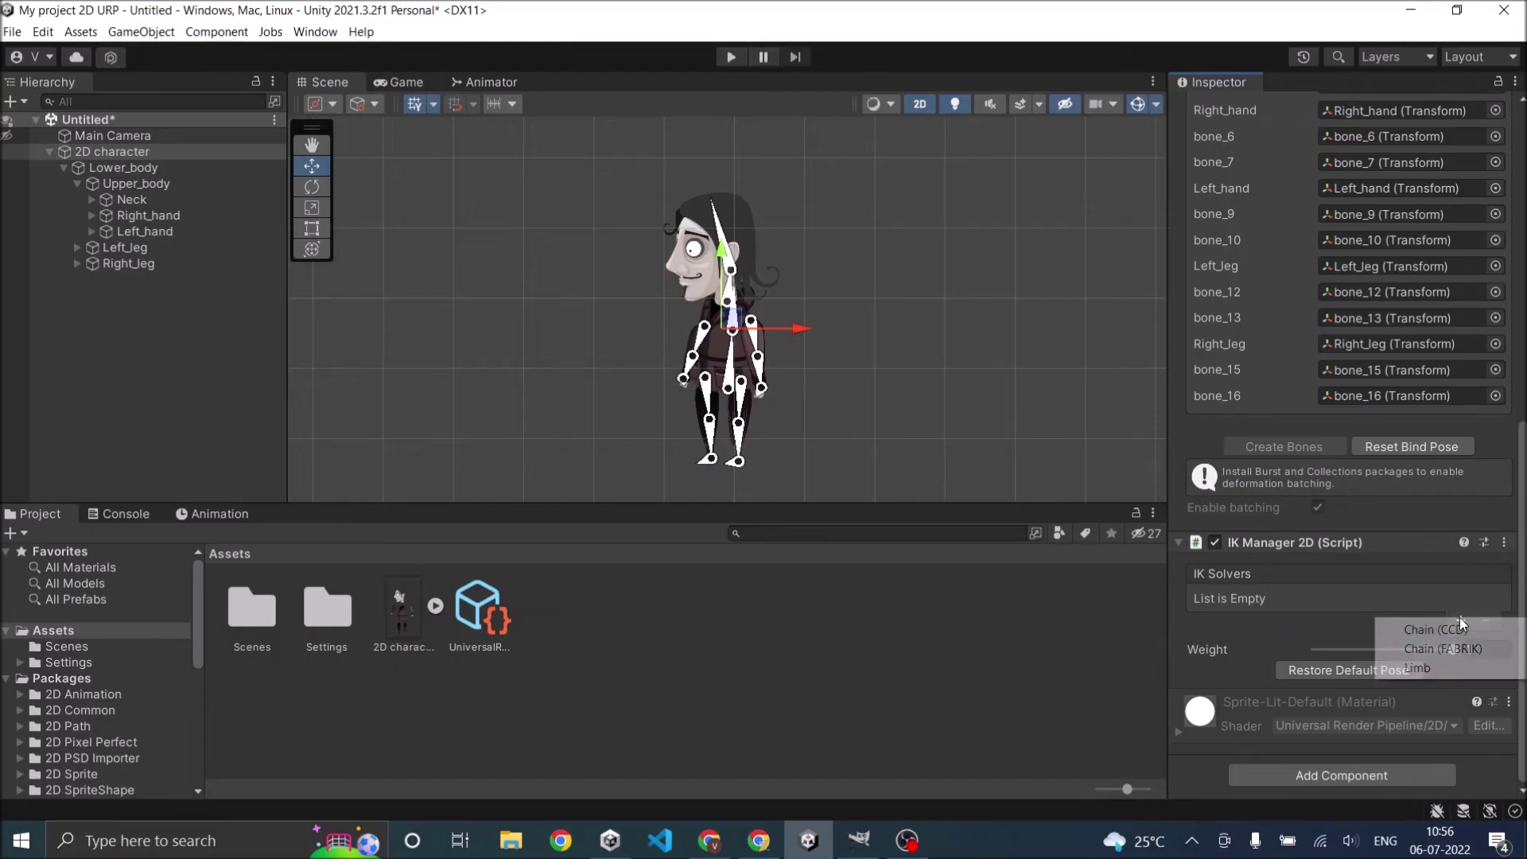
{"action": "left_click", "coordinate": [1446, 670]}
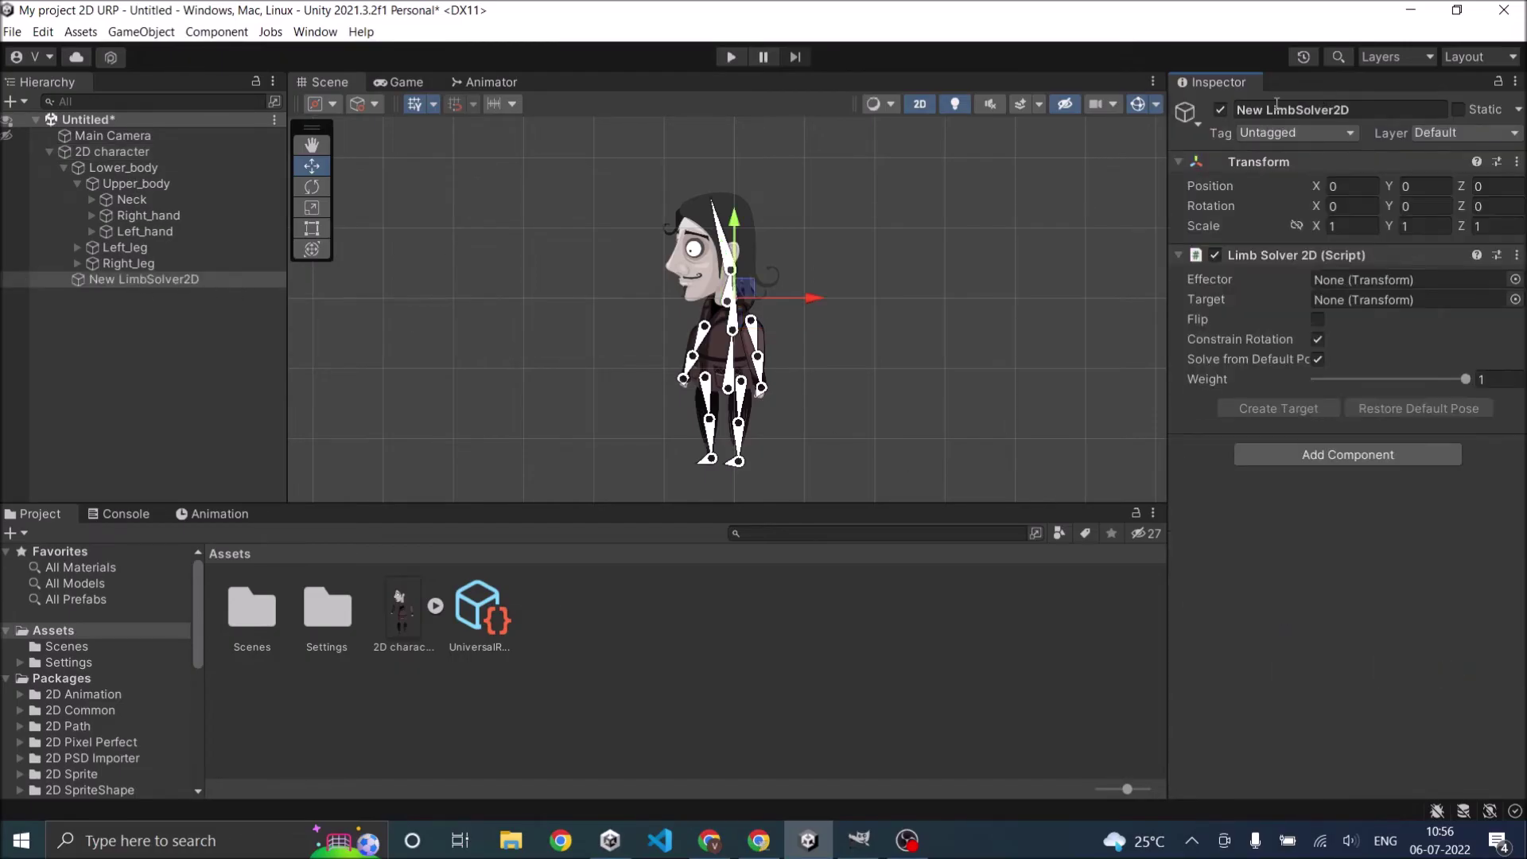
Rename the new limb solver as "Left_hand LimbSolver2D"
{"action": "left_click", "coordinate": [1269, 107]}
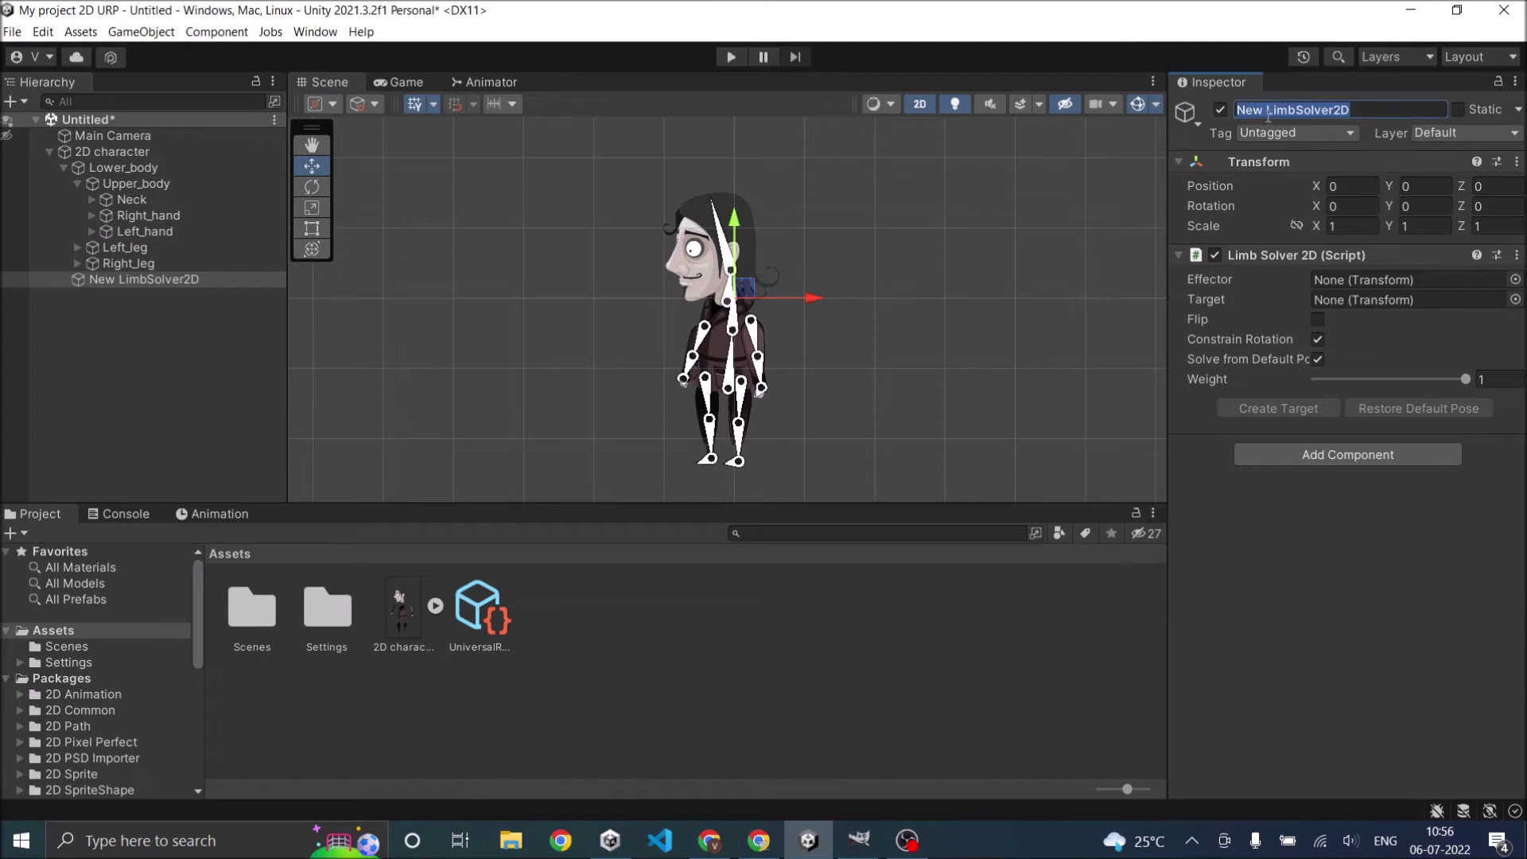
{"action": "left_click", "coordinate": [1268, 112]}
{"action": "key", "text": "BackSpace"}
{"action": "key", "text": "BackSpace"}
{"action": "key", "text": "BackSpace"}
{"action": "key", "text": "BackSpace"}
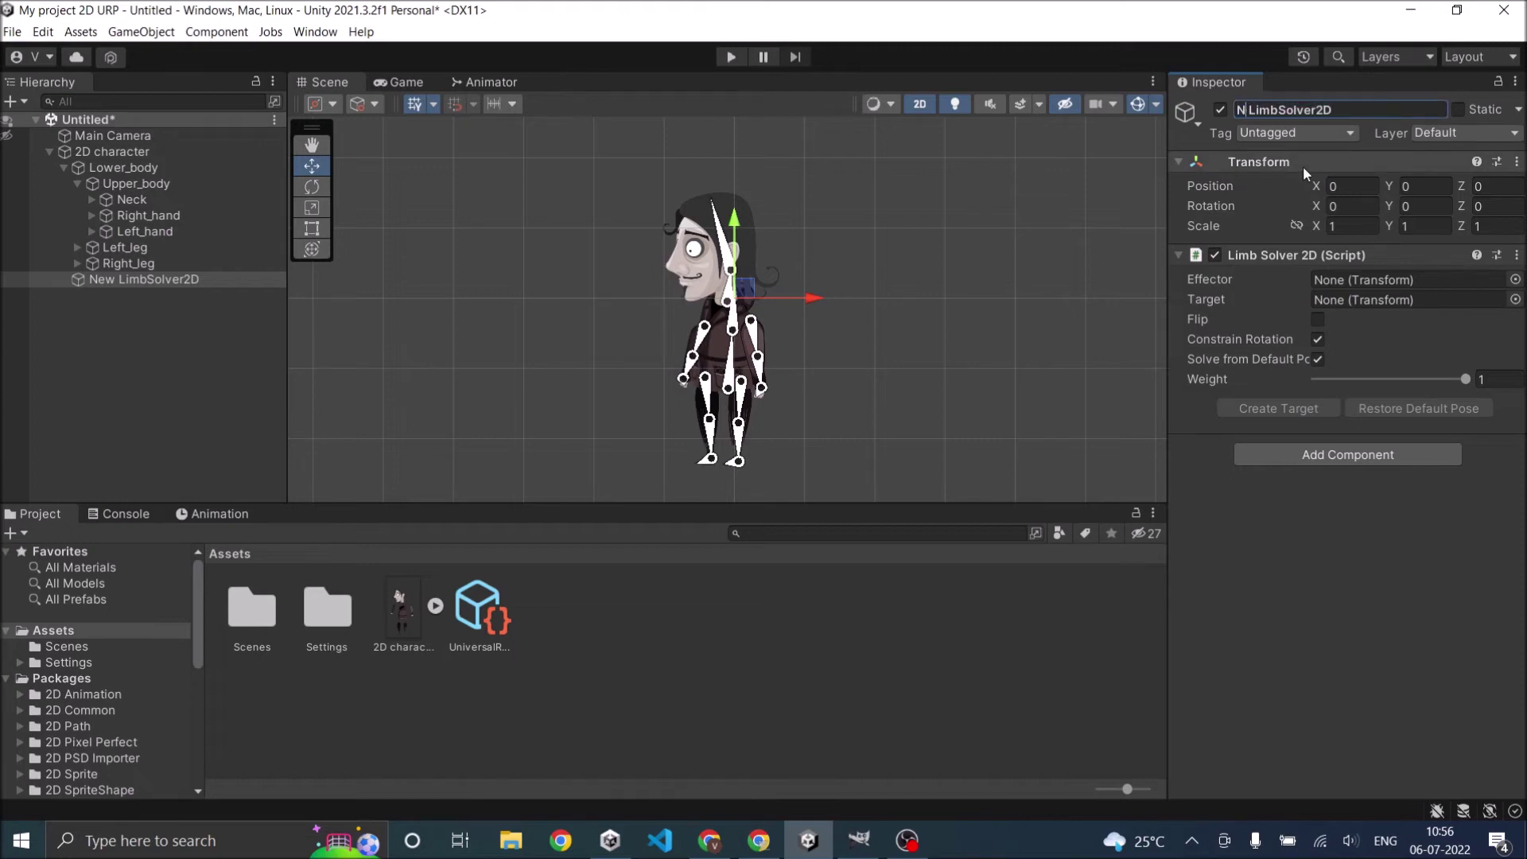
{"action": "type", "text": "Left_hand"}
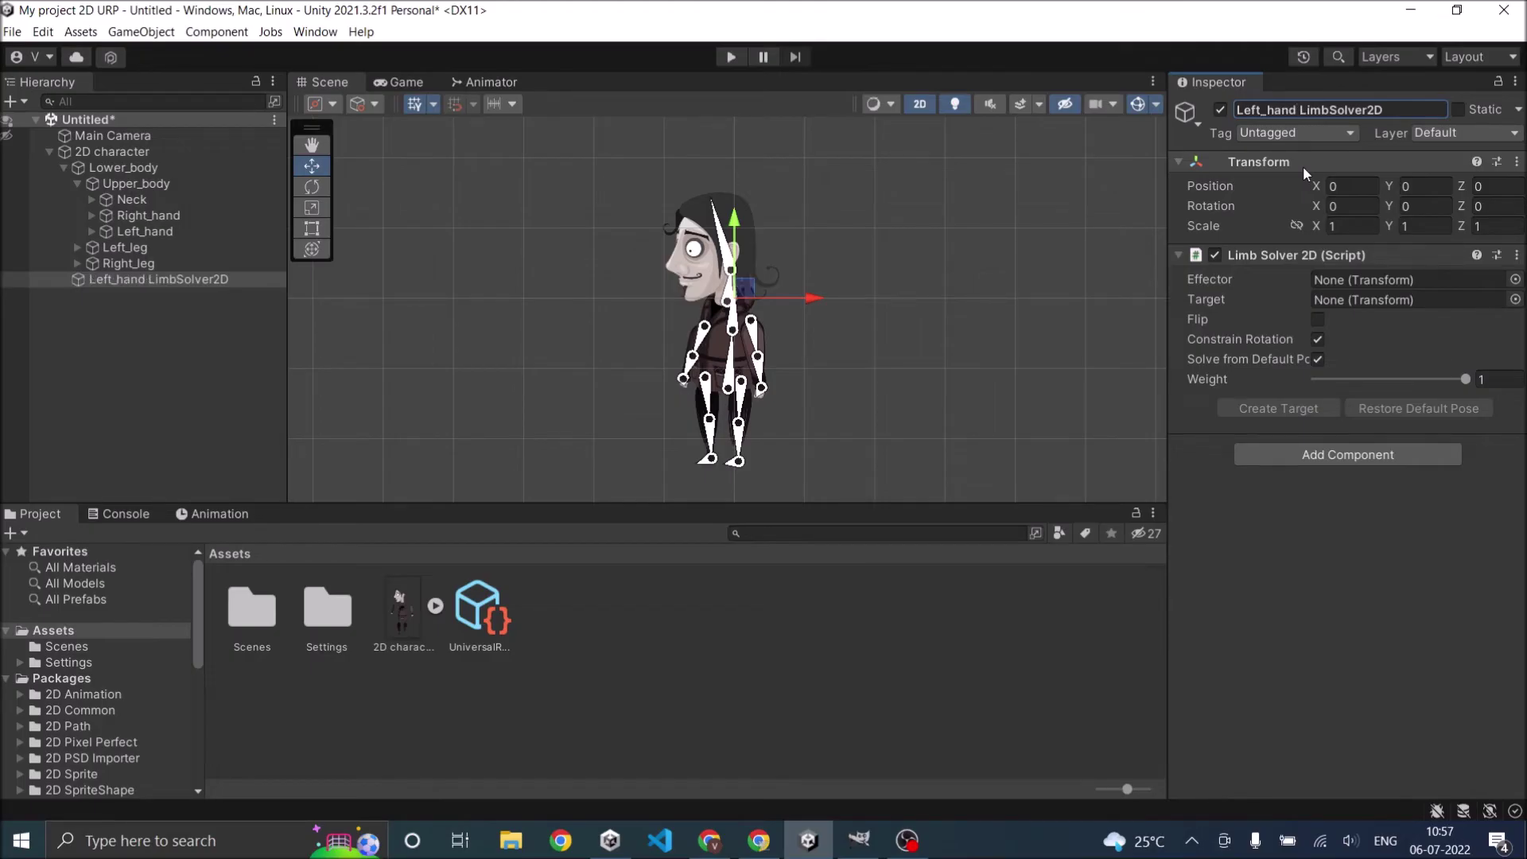
{"action": "key", "text": "Return"}
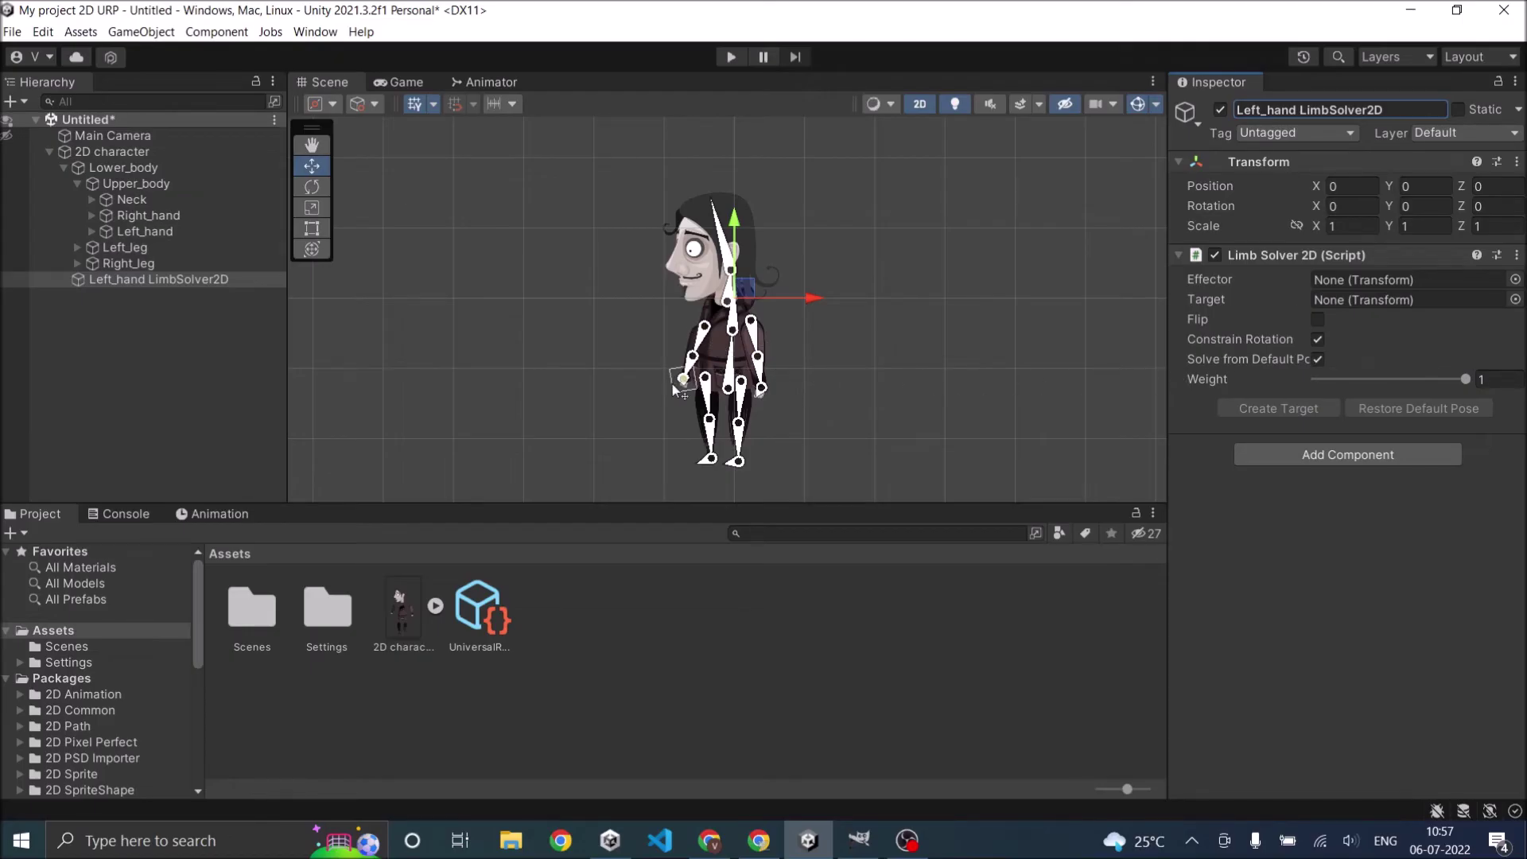
Assign bone_10 of the Left_hand chain as the left-hand limb solver's effector and create its target
{"action": "left_click", "coordinate": [93, 231]}
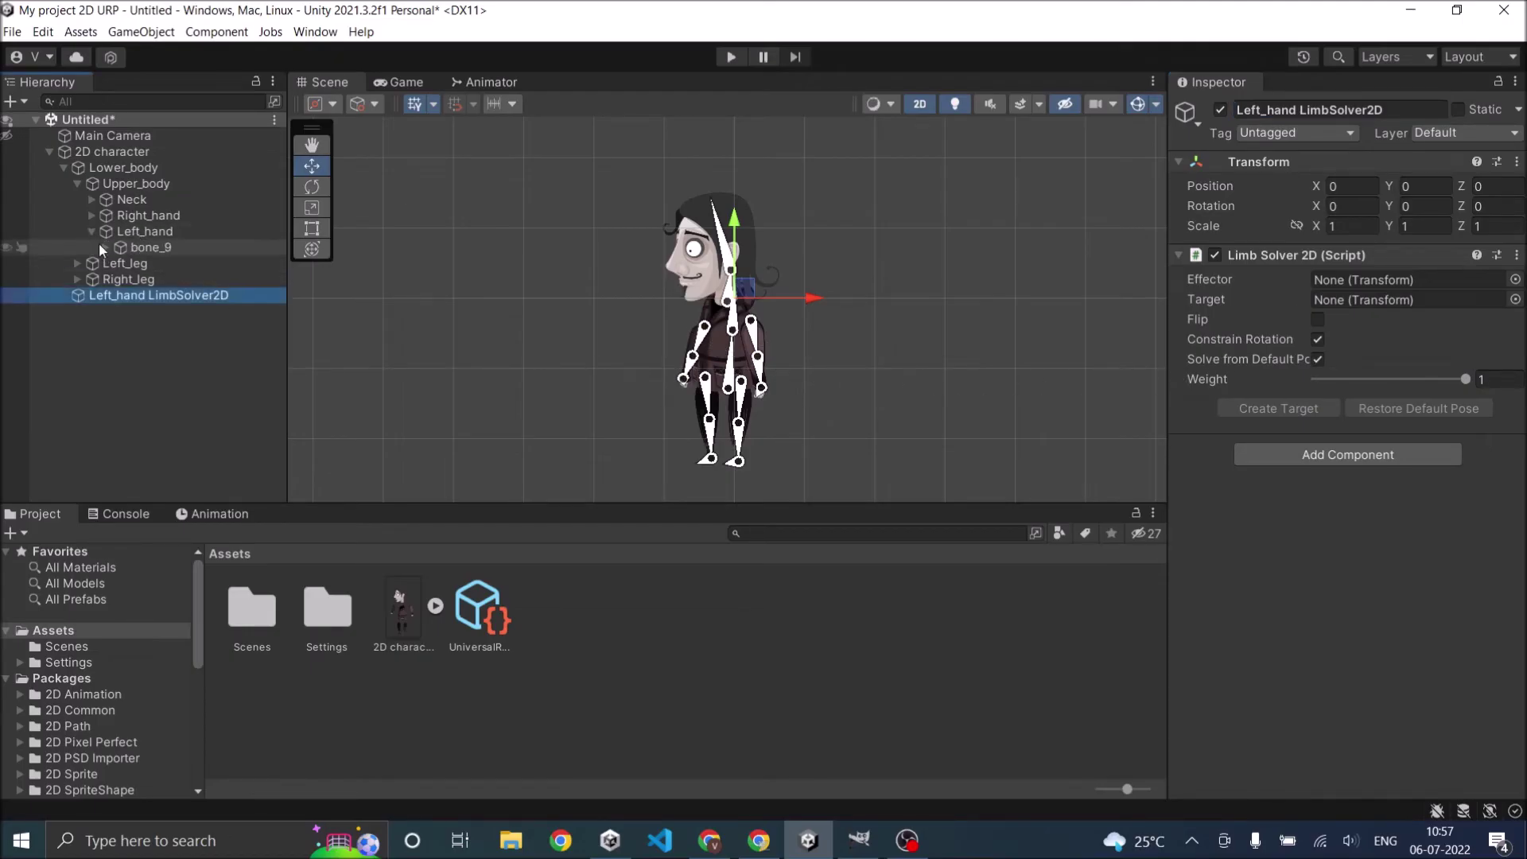
{"action": "left_click", "coordinate": [109, 248]}
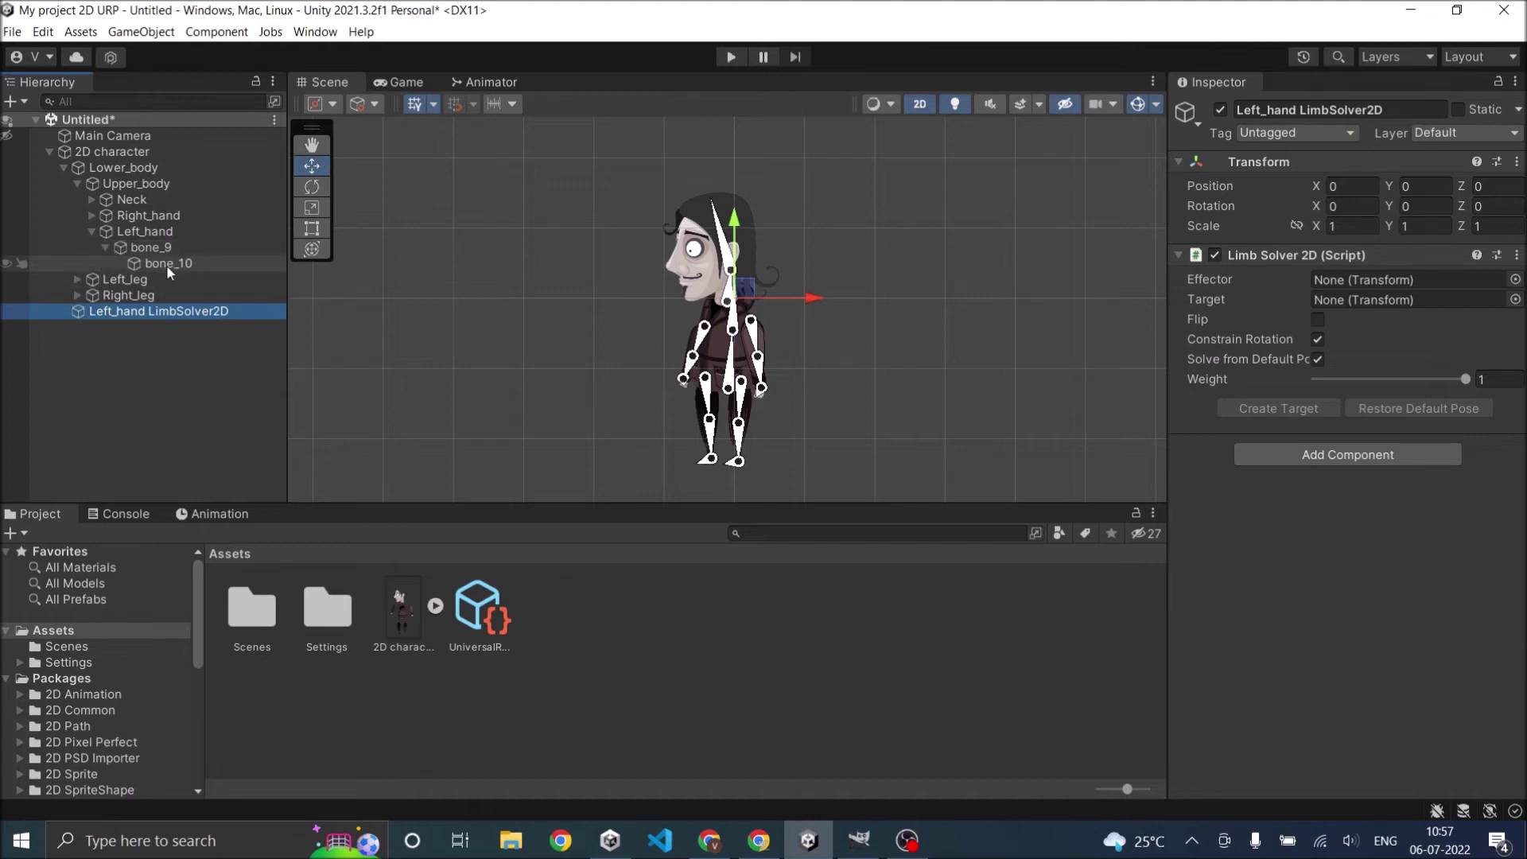
{"action": "left_click_drag", "start_coordinate": [165, 264], "coordinate": [1329, 279]}
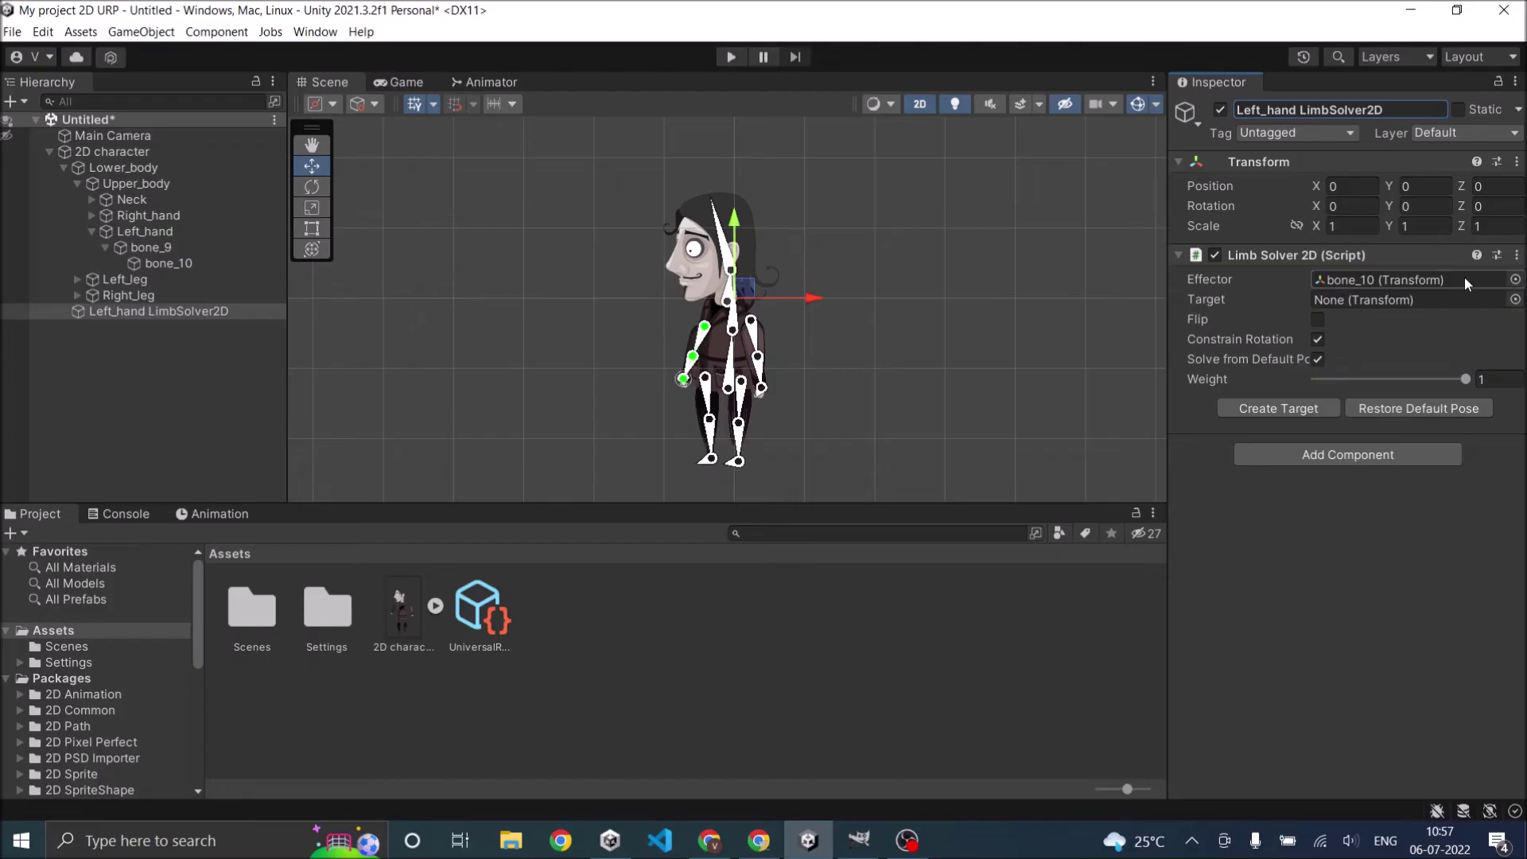
{"action": "left_click", "coordinate": [1295, 409]}
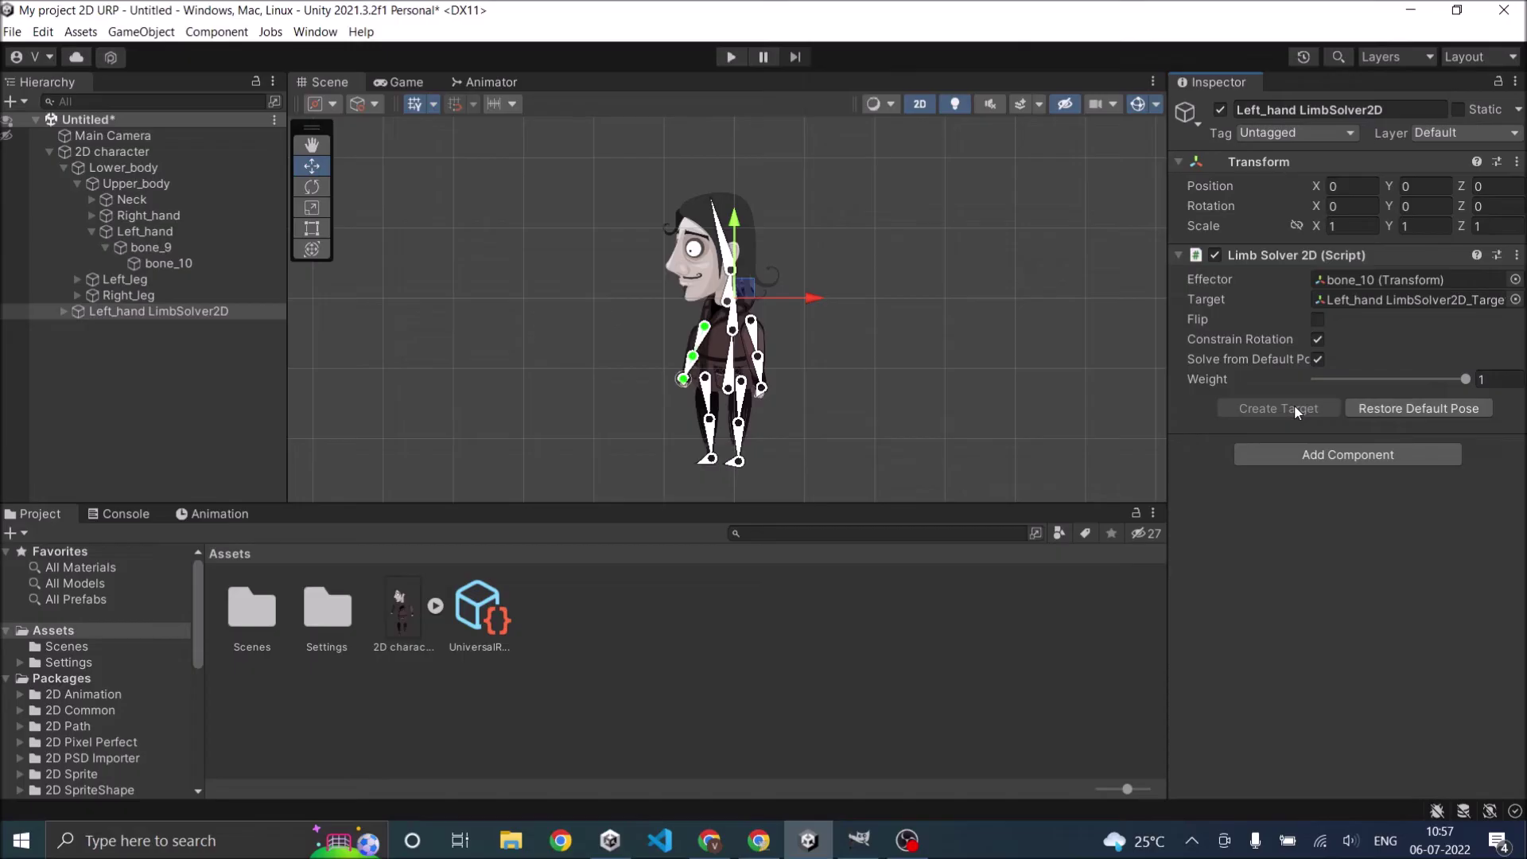
Move the left-hand solver's target just below the hand, to about X -0.80, Y -1.29
{"action": "left_click", "coordinate": [66, 311]}
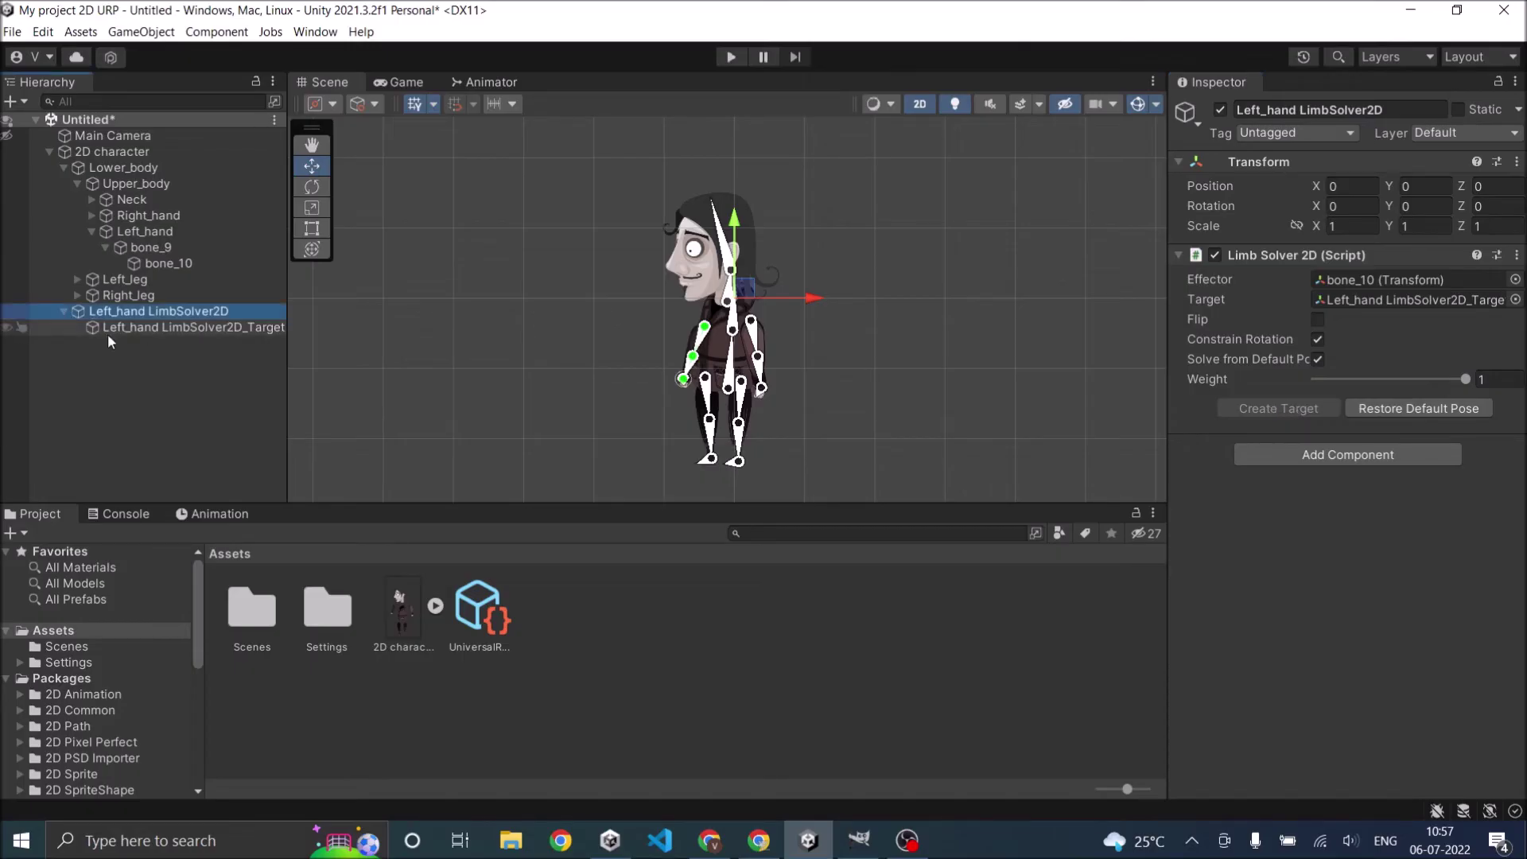
{"action": "left_click", "coordinate": [183, 328]}
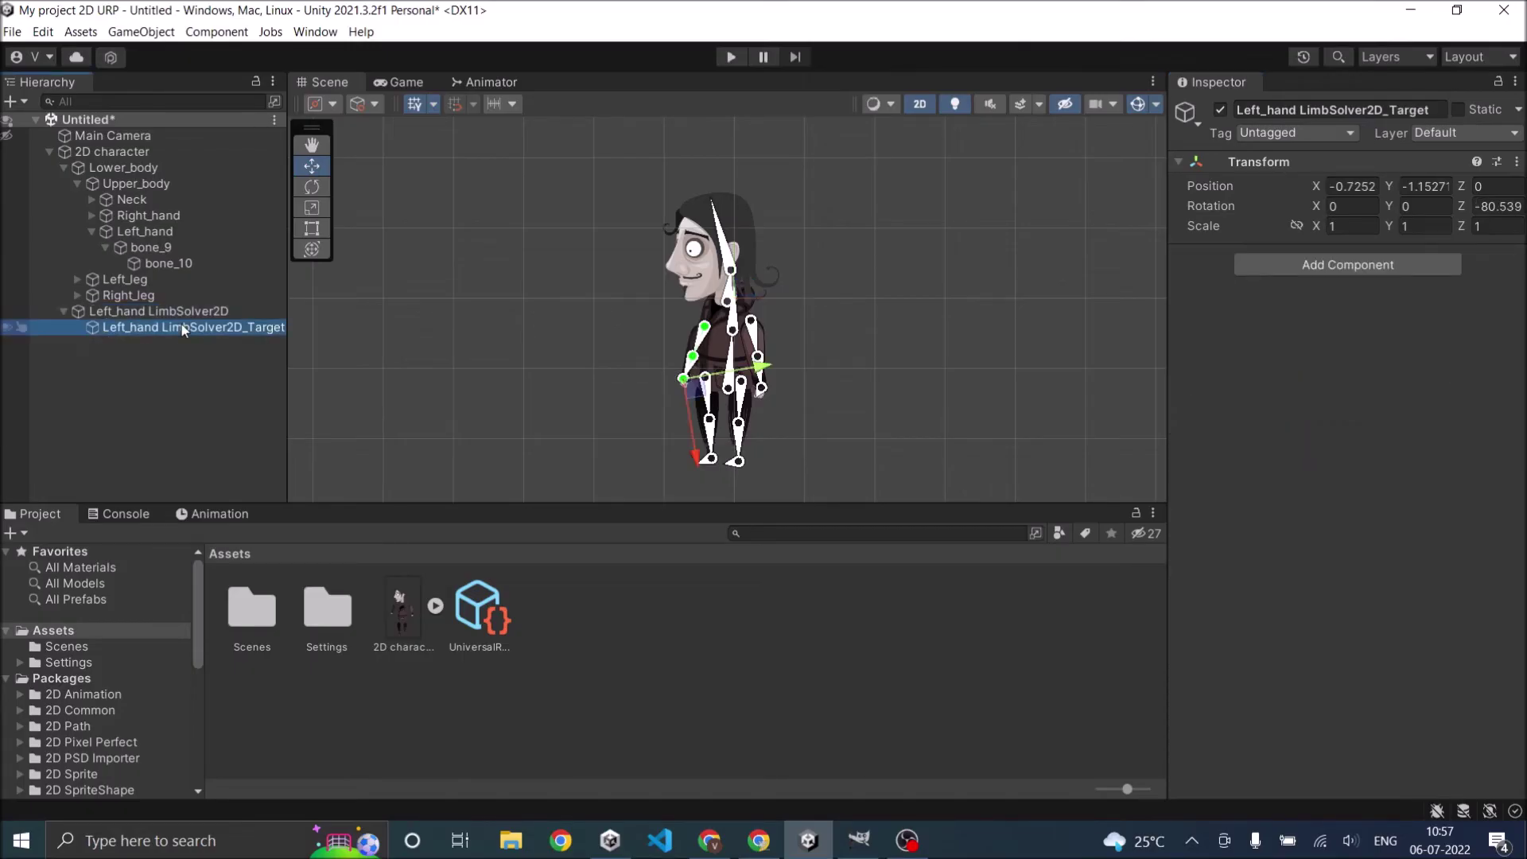
{"action": "scroll", "coordinate": [684, 382], "scroll_direction": "up", "scroll_amount": 5}
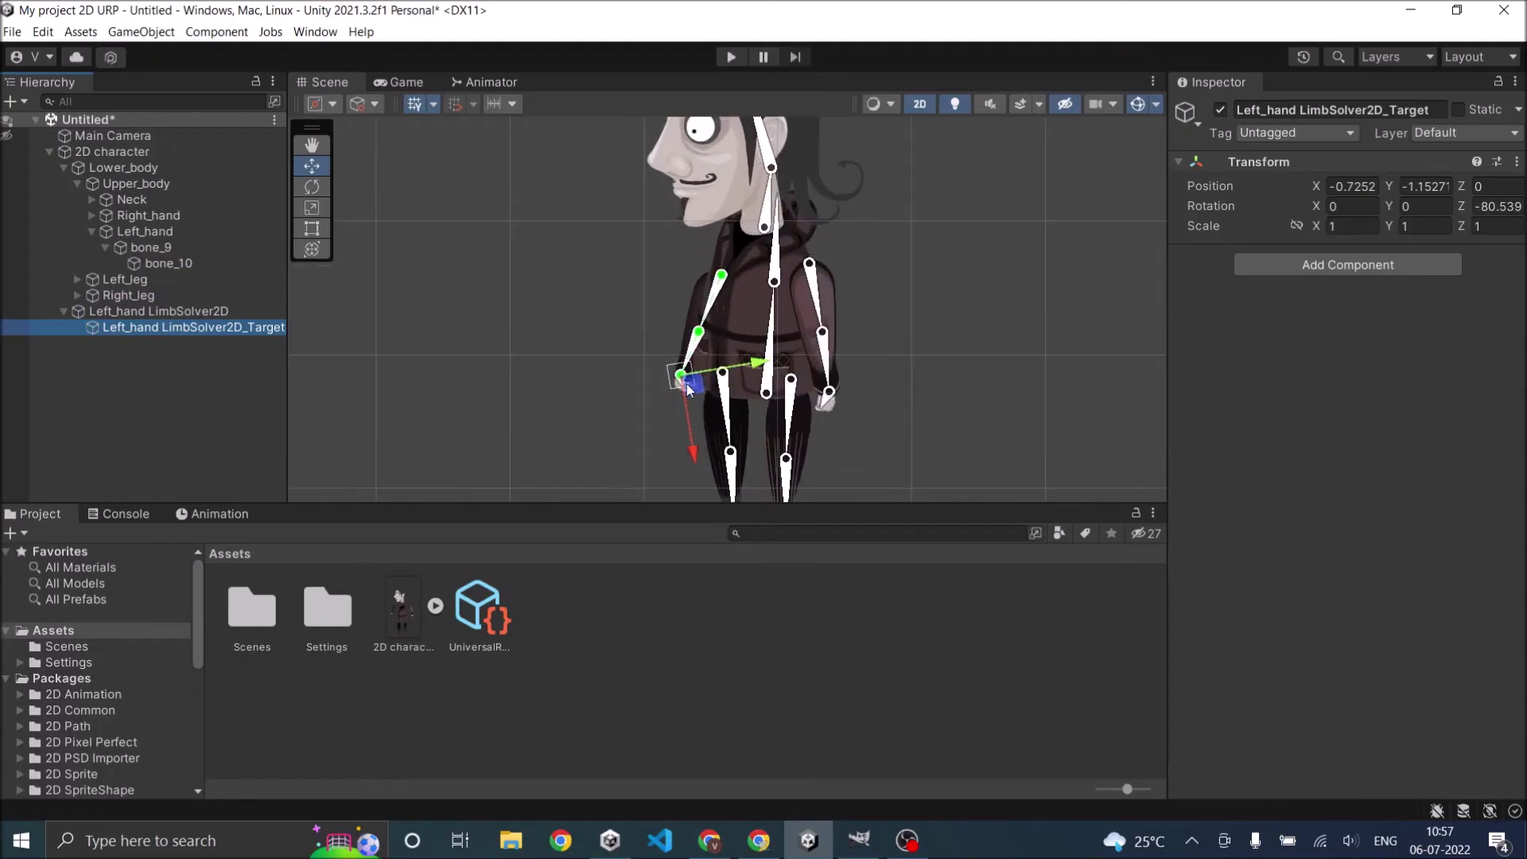
{"action": "scroll", "coordinate": [685, 383], "scroll_direction": "up", "scroll_amount": 4}
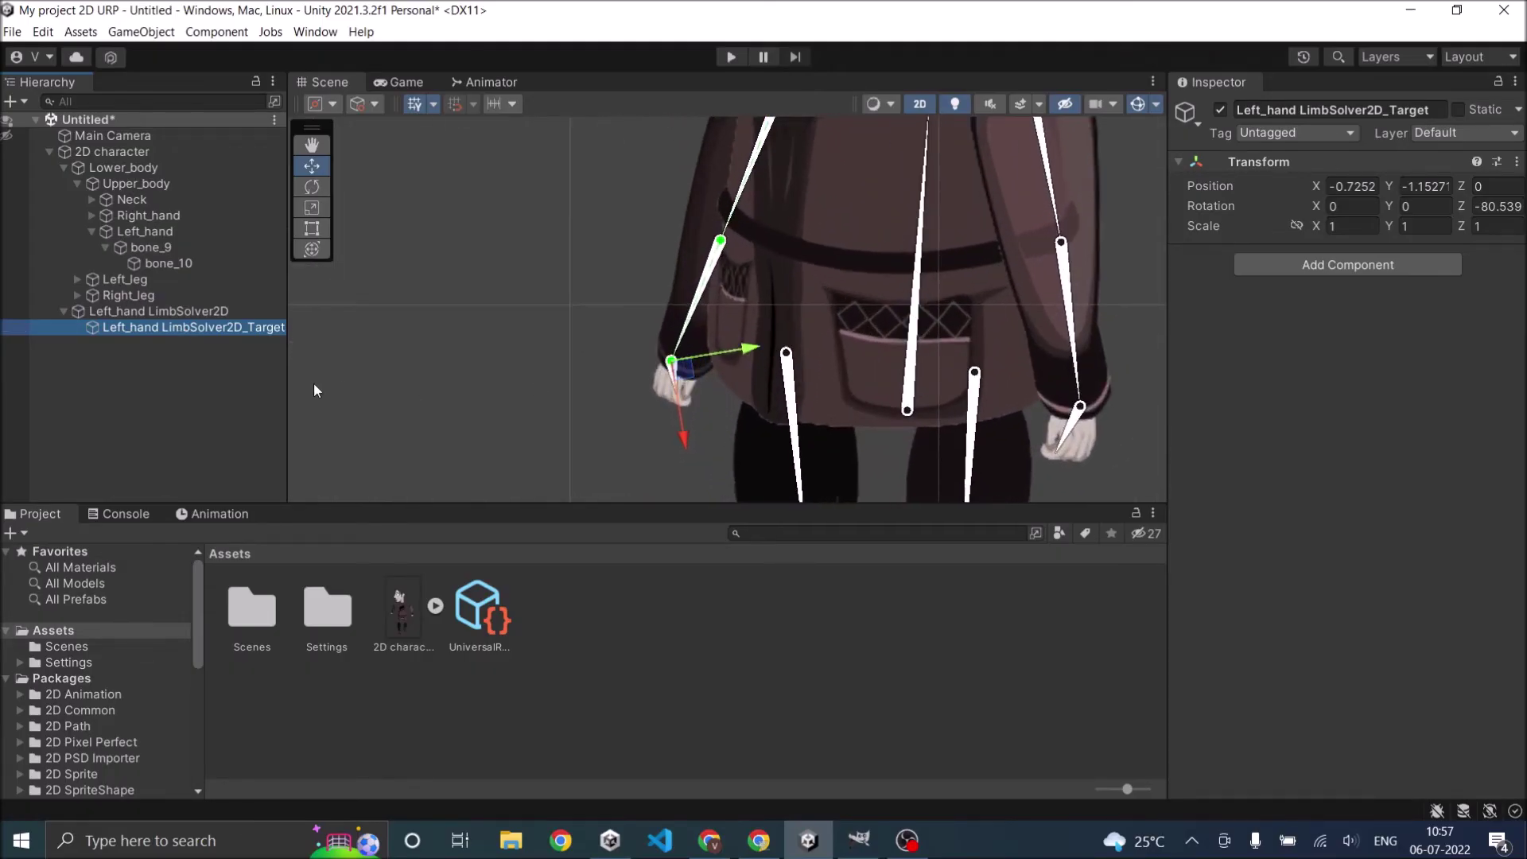
{"action": "left_click_drag", "start_coordinate": [685, 372], "coordinate": [660, 427]}
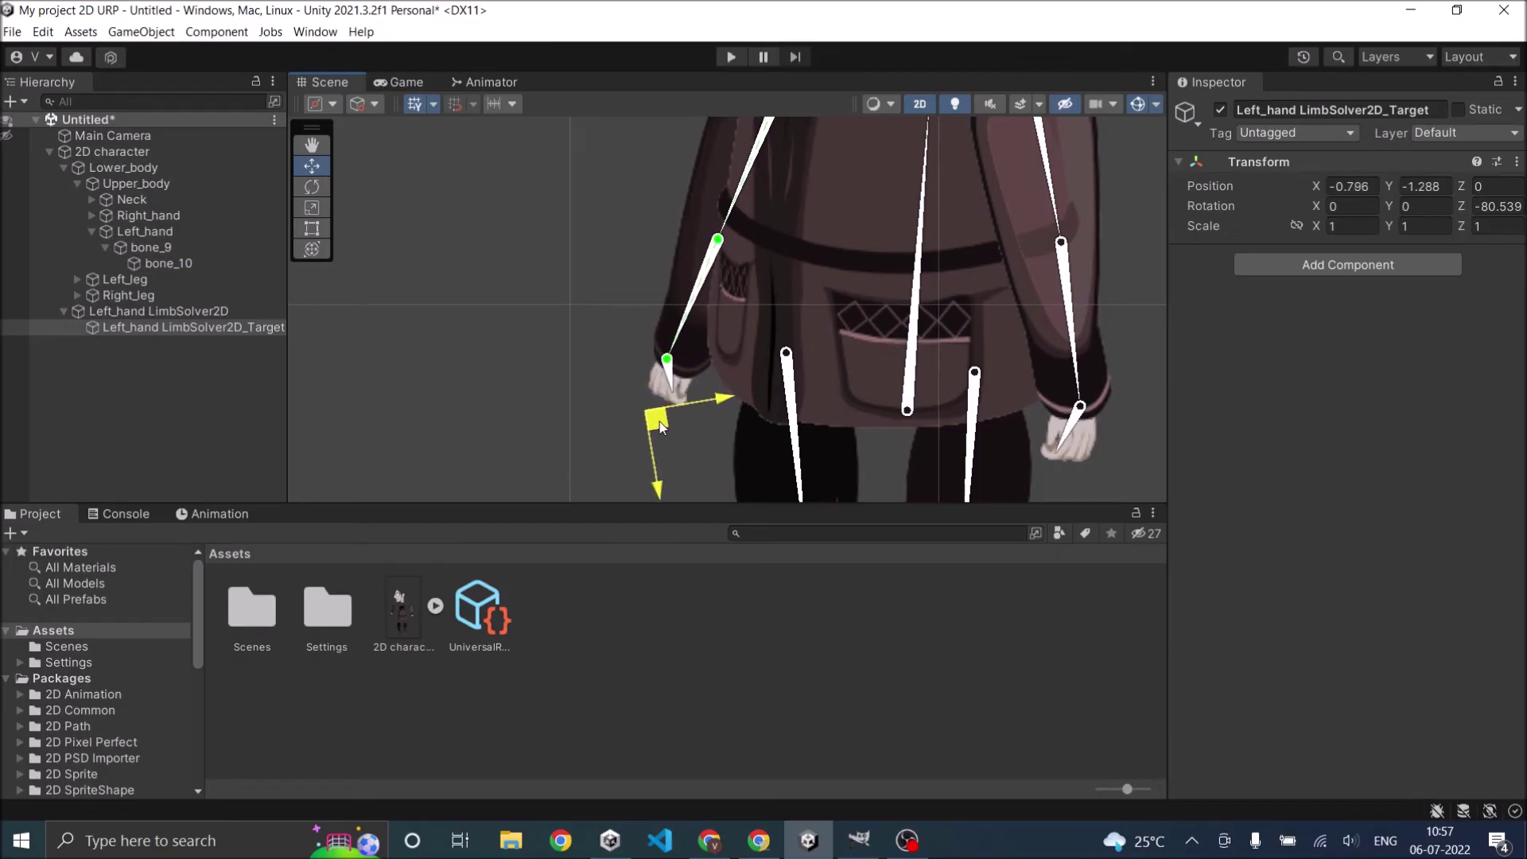
{"action": "scroll", "coordinate": [660, 427], "scroll_direction": "down", "scroll_amount": 5}
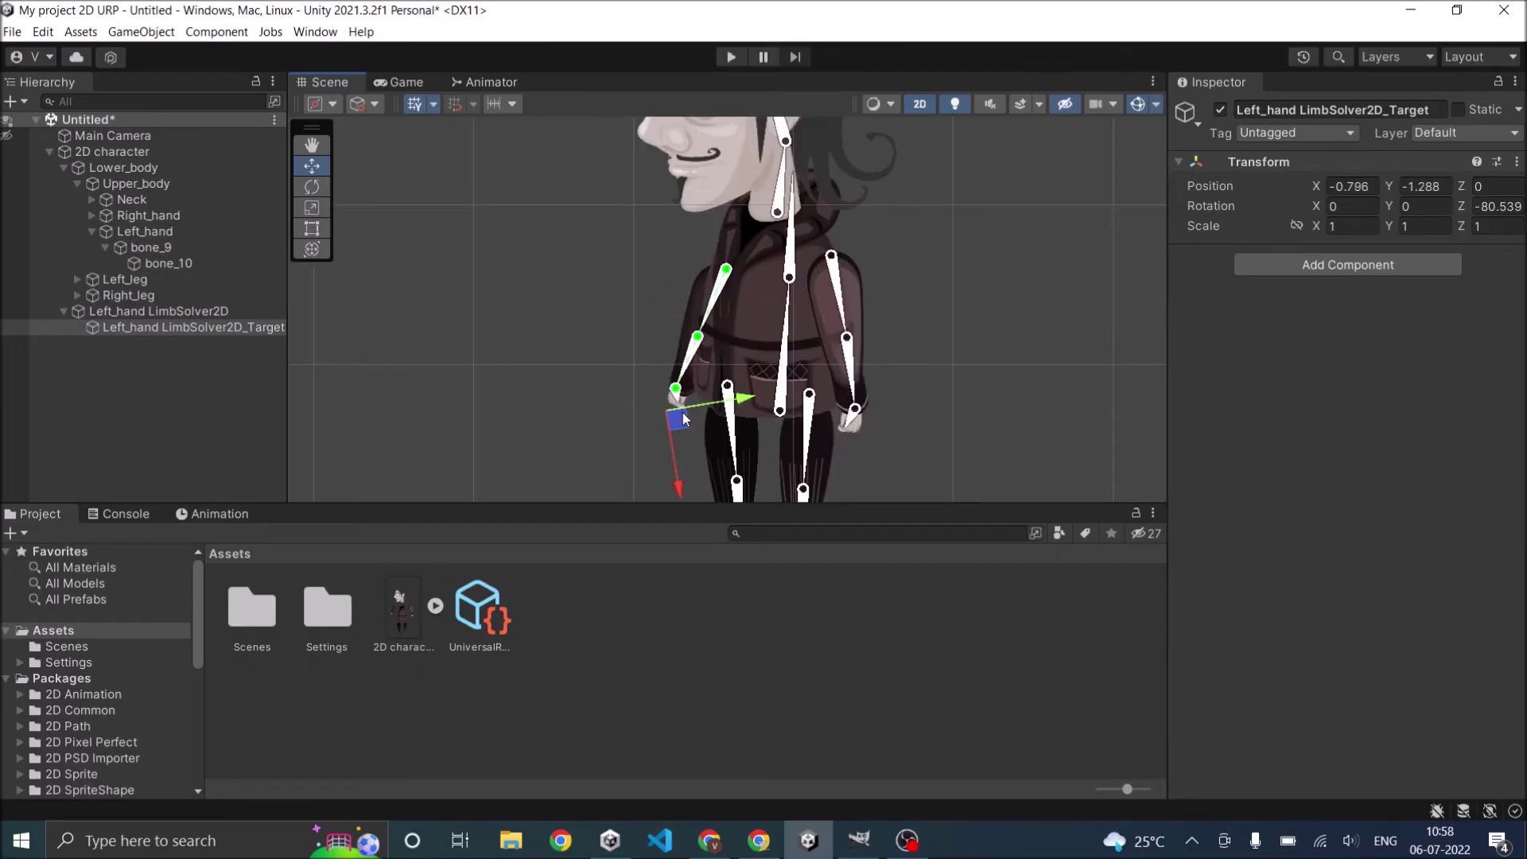
{"action": "scroll", "coordinate": [688, 405], "scroll_direction": "down", "scroll_amount": 4}
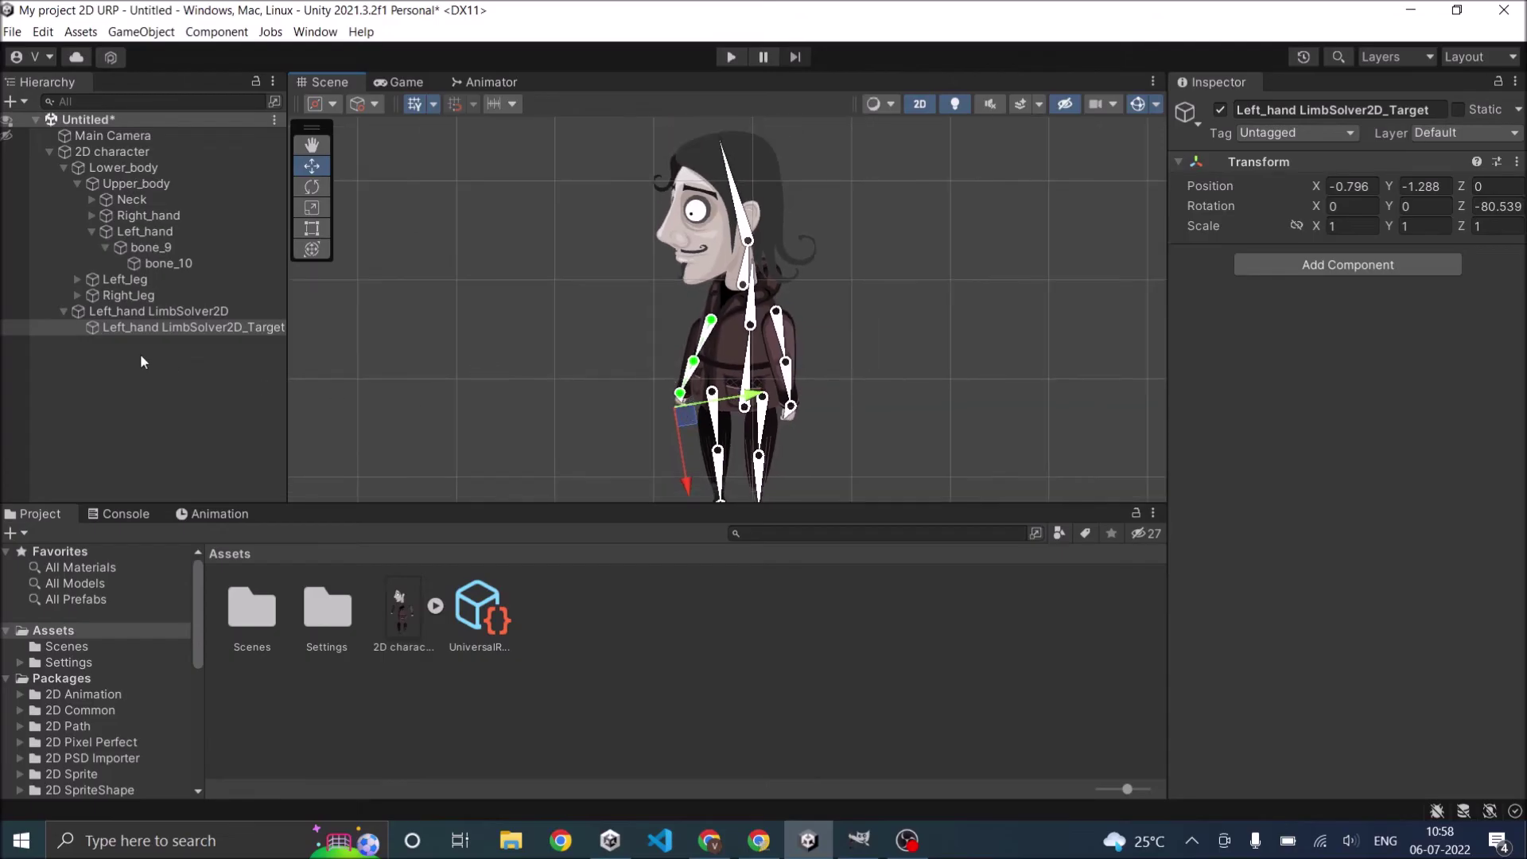
Add a second Limb solver to the IK Manager 2D on the 2D character
{"action": "left_click", "coordinate": [63, 311]}
{"action": "left_click", "coordinate": [111, 151]}
{"action": "scroll", "coordinate": [1295, 608], "scroll_direction": "down", "scroll_amount": 5}
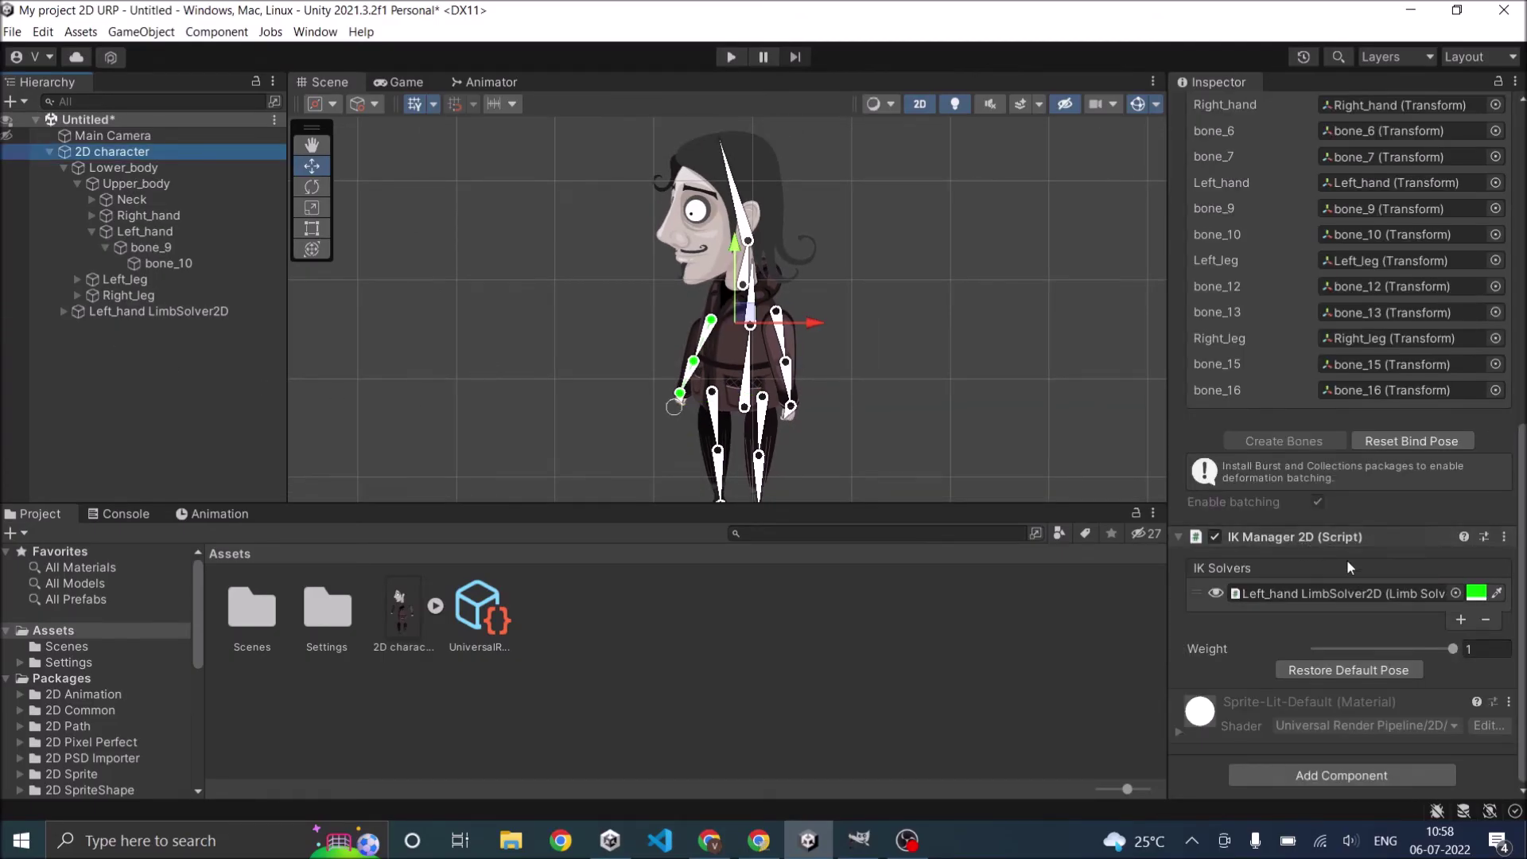
{"action": "left_click", "coordinate": [1462, 620]}
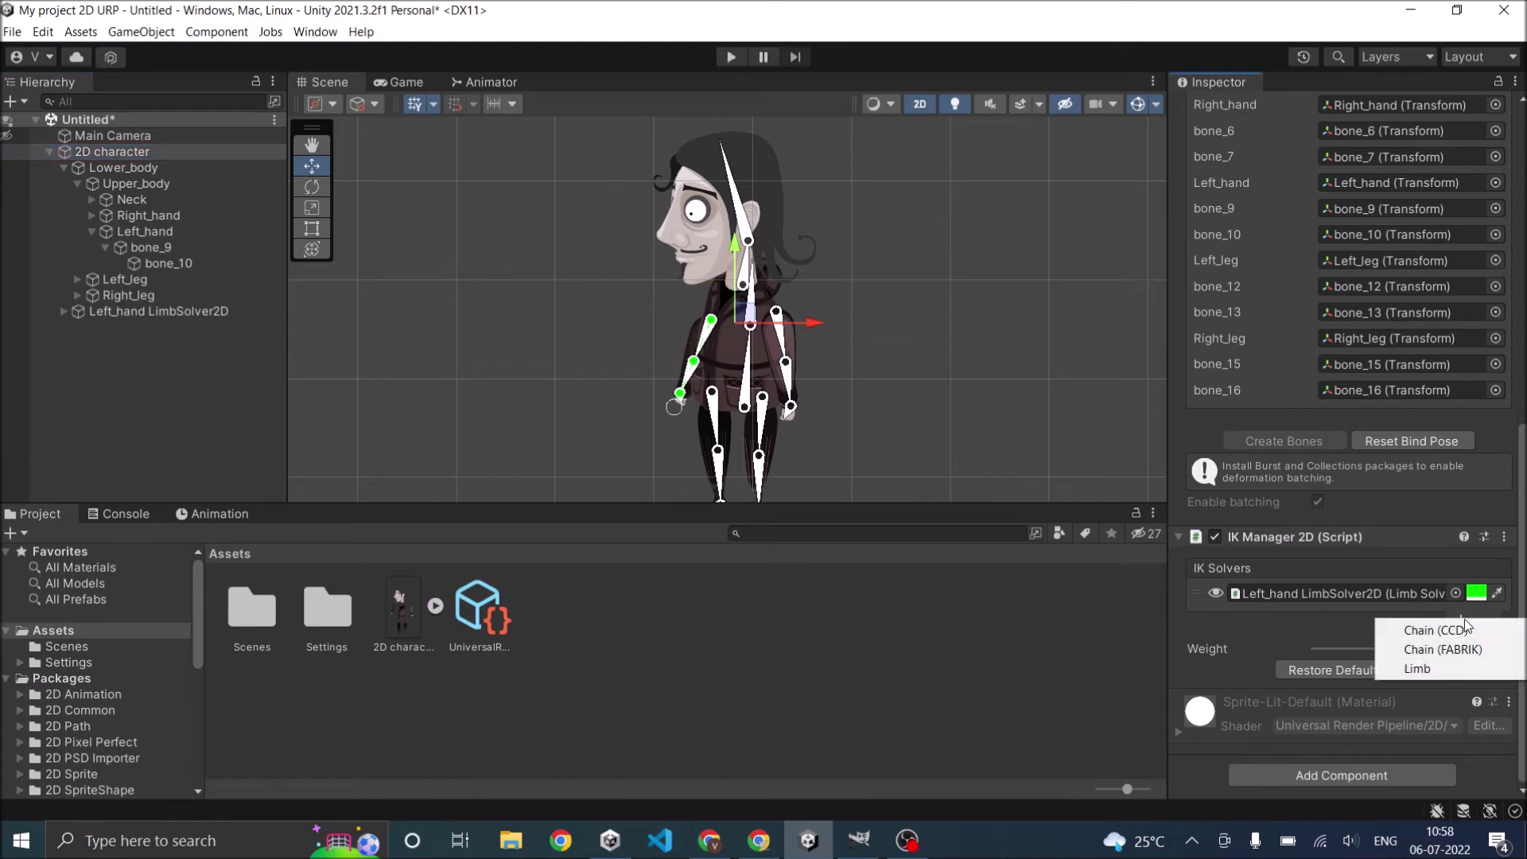
{"action": "left_click", "coordinate": [1411, 668]}
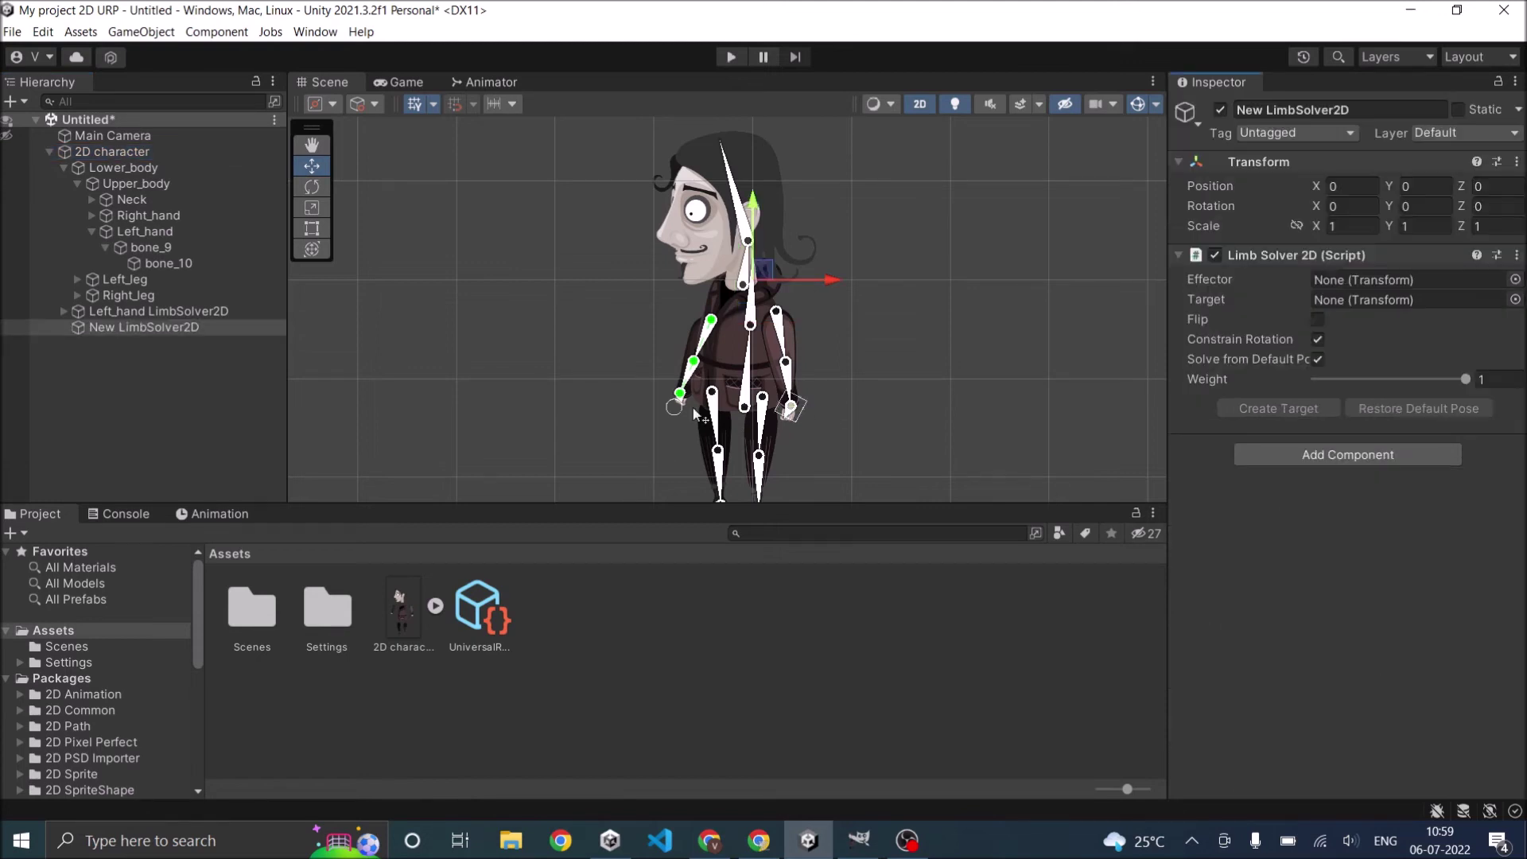
Rename the second limb solver as "Right_hand LimbSolver2D"
{"action": "left_click", "coordinate": [1268, 109]}
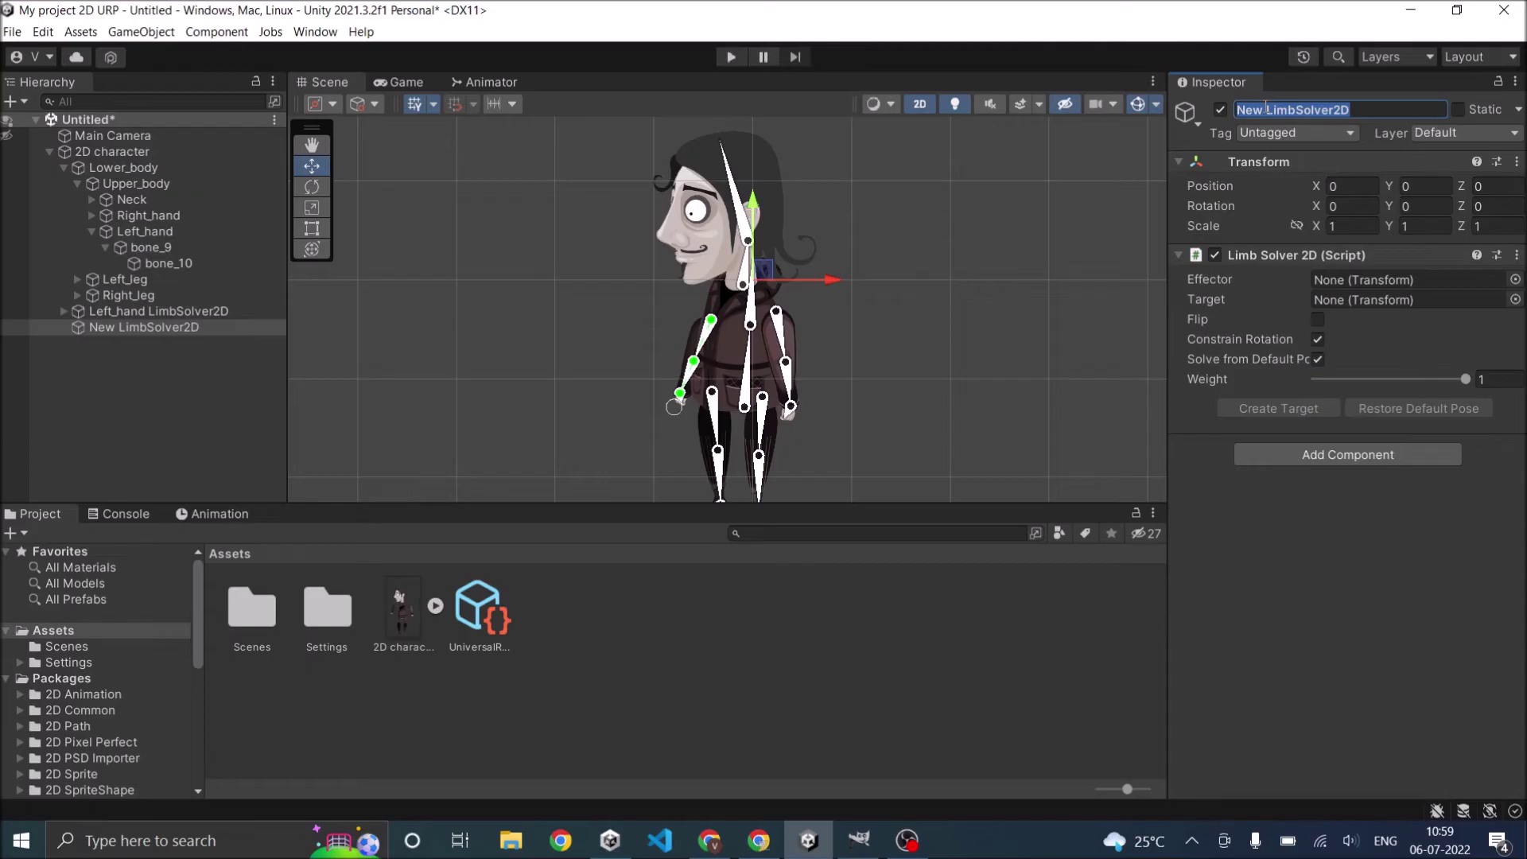
{"action": "left_click", "coordinate": [1268, 110]}
{"action": "key", "text": "BackSpace"}
{"action": "key", "text": "BackSpace"}
{"action": "key", "text": "BackSpace"}
{"action": "type", "text": "Right"}
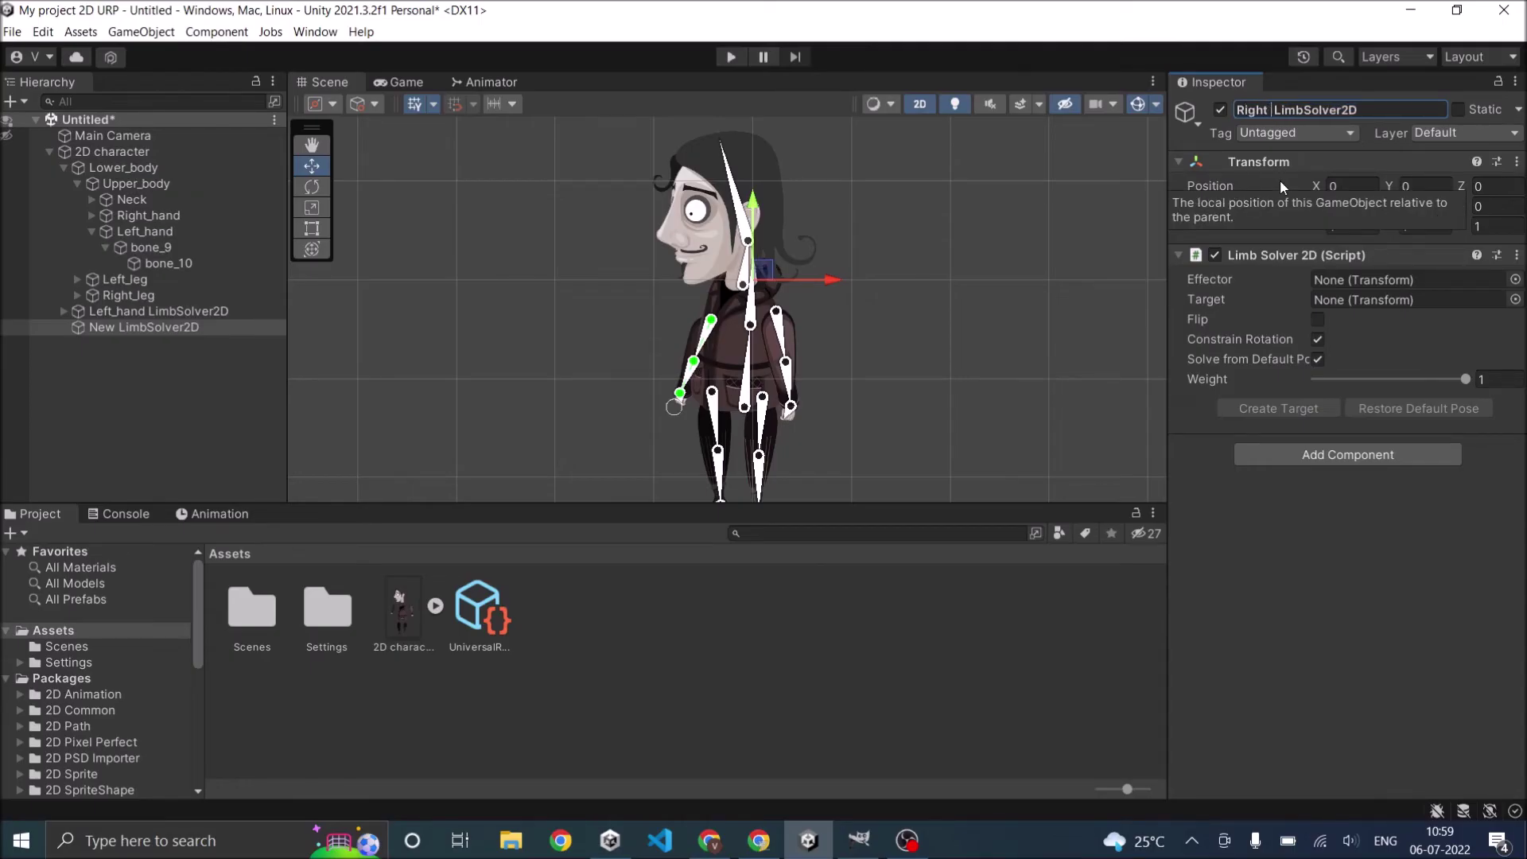
{"action": "type", "text": "_hand"}
{"action": "key", "text": "Return"}
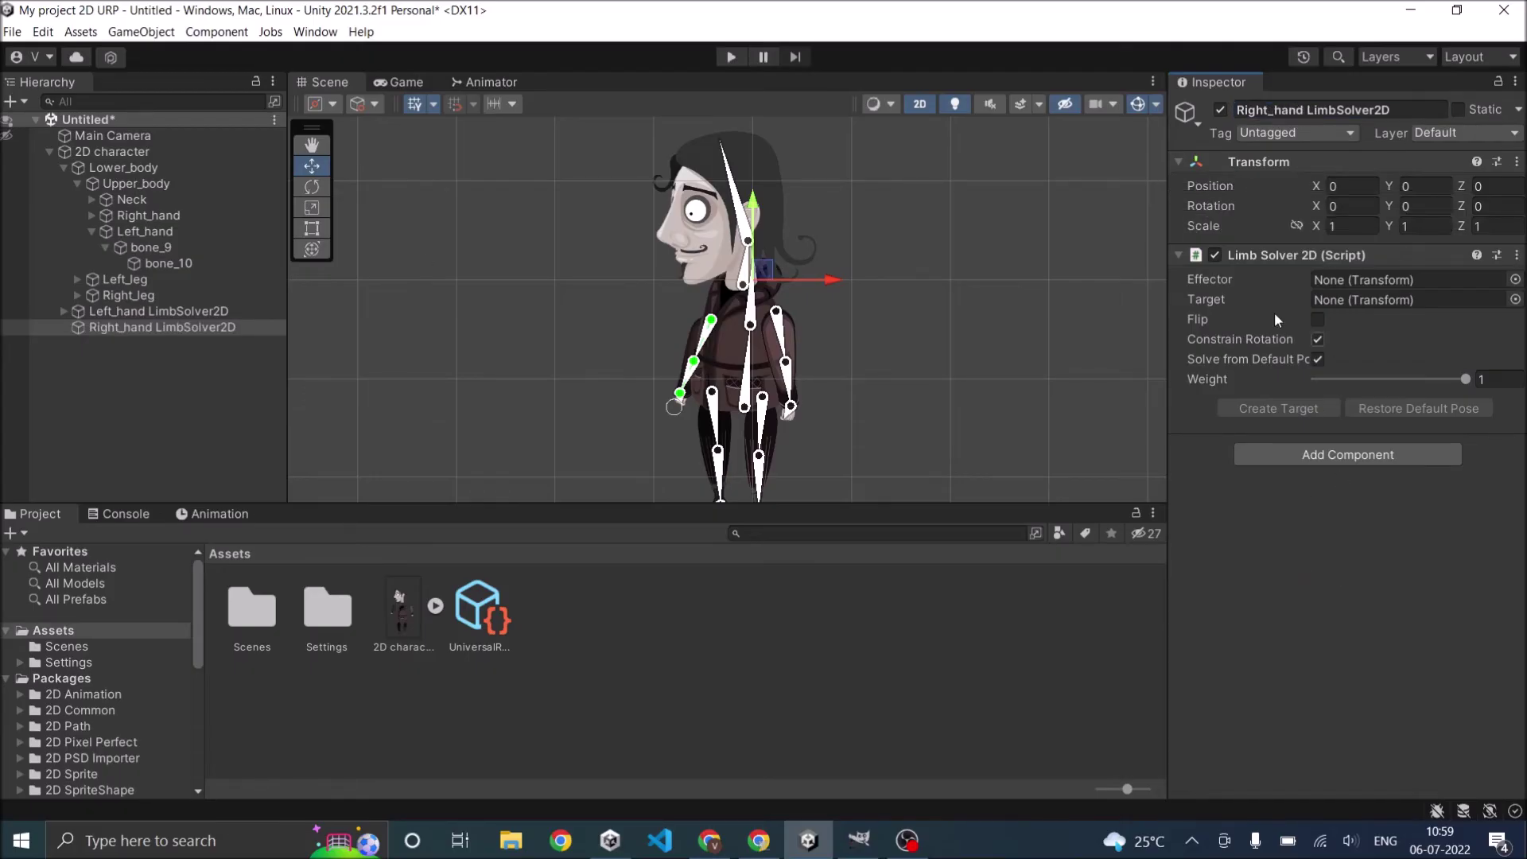
Assign bone_7 of the Right_hand chain as the right-hand limb solver's effector and create its target
{"action": "left_click", "coordinate": [91, 231]}
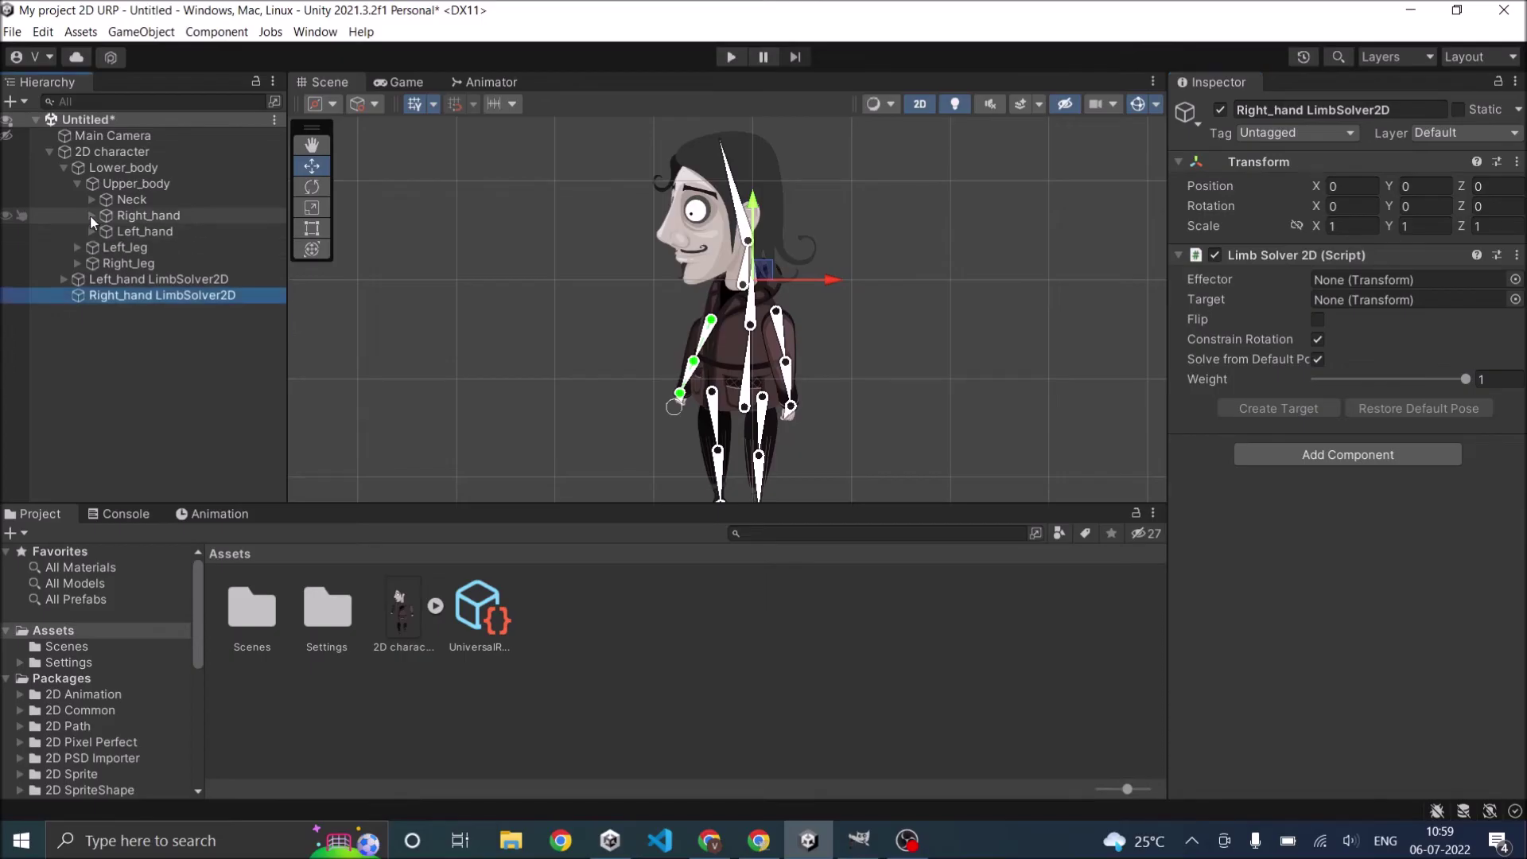
{"action": "left_click", "coordinate": [90, 216]}
{"action": "left_click", "coordinate": [104, 232]}
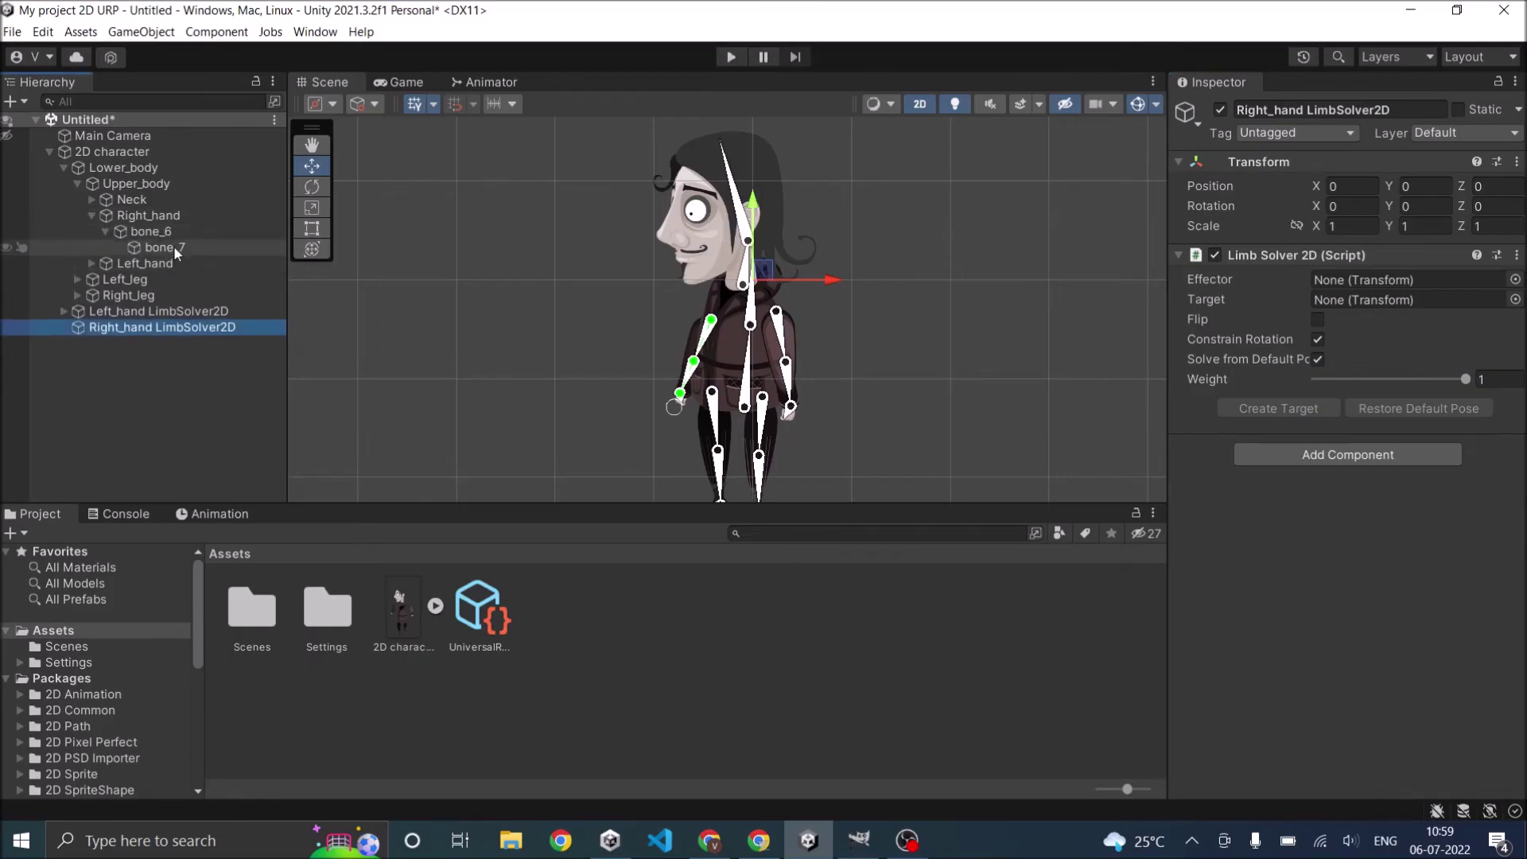
{"action": "left_click_drag", "start_coordinate": [173, 245], "coordinate": [1357, 278]}
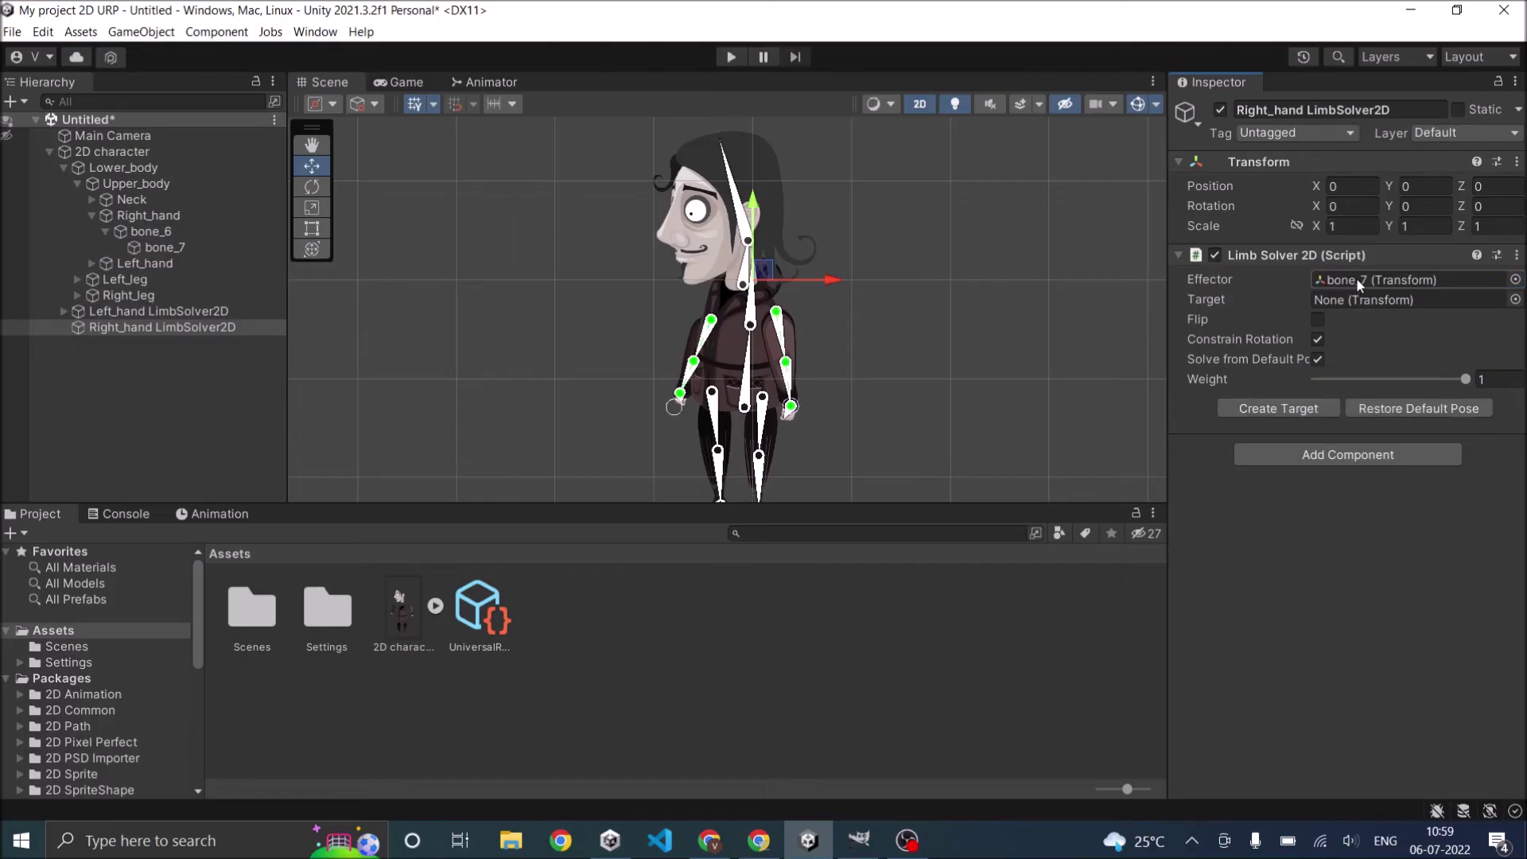
{"action": "left_click", "coordinate": [1304, 412]}
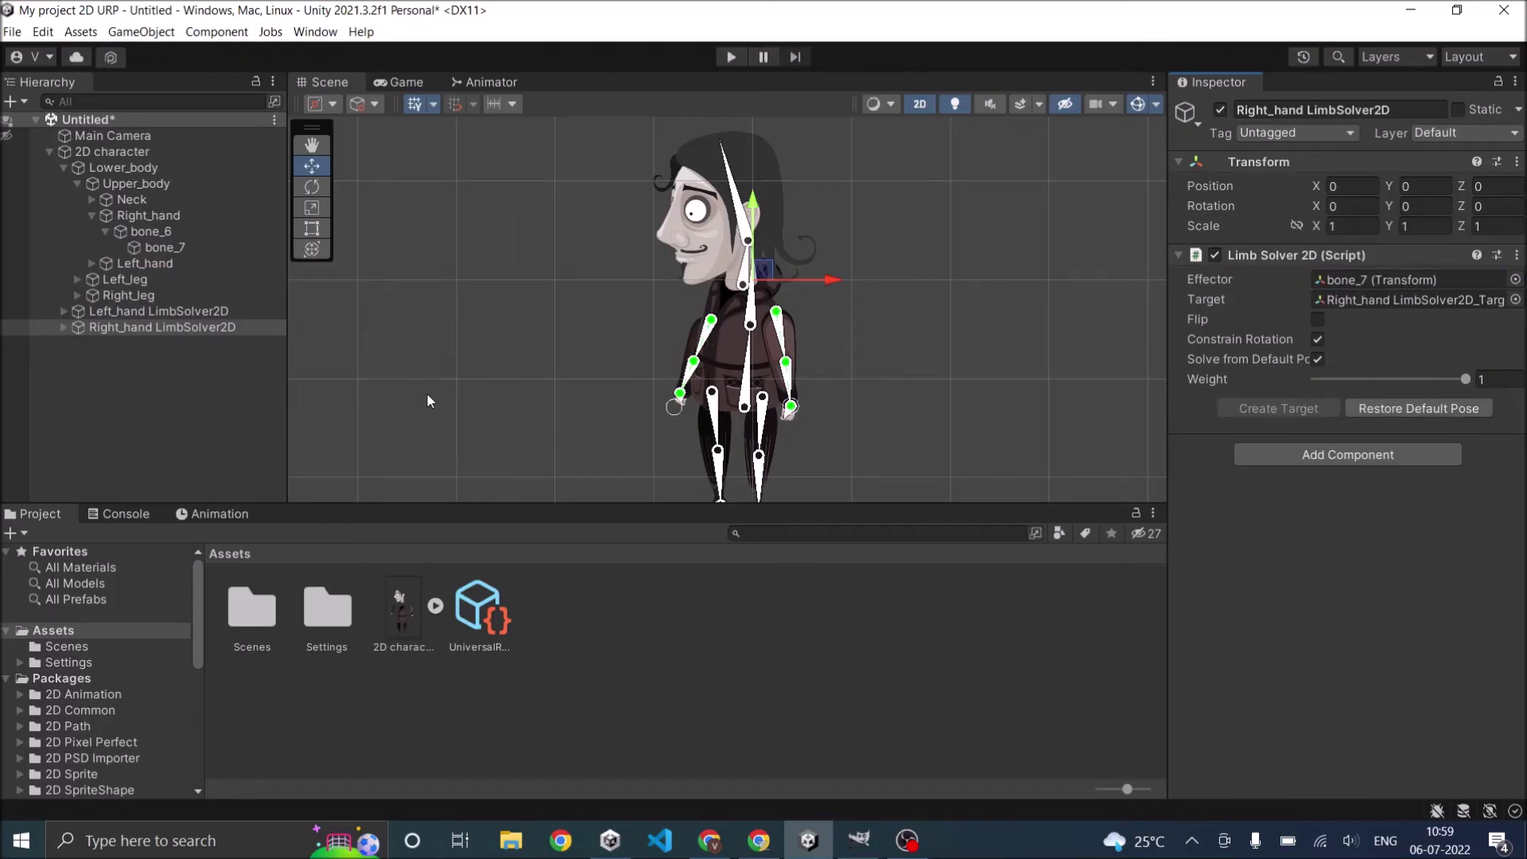
Move the right-hand solver's target just below the hand, to about X 0.47, Y -1.45
{"action": "left_click", "coordinate": [66, 326]}
{"action": "left_click", "coordinate": [73, 343]}
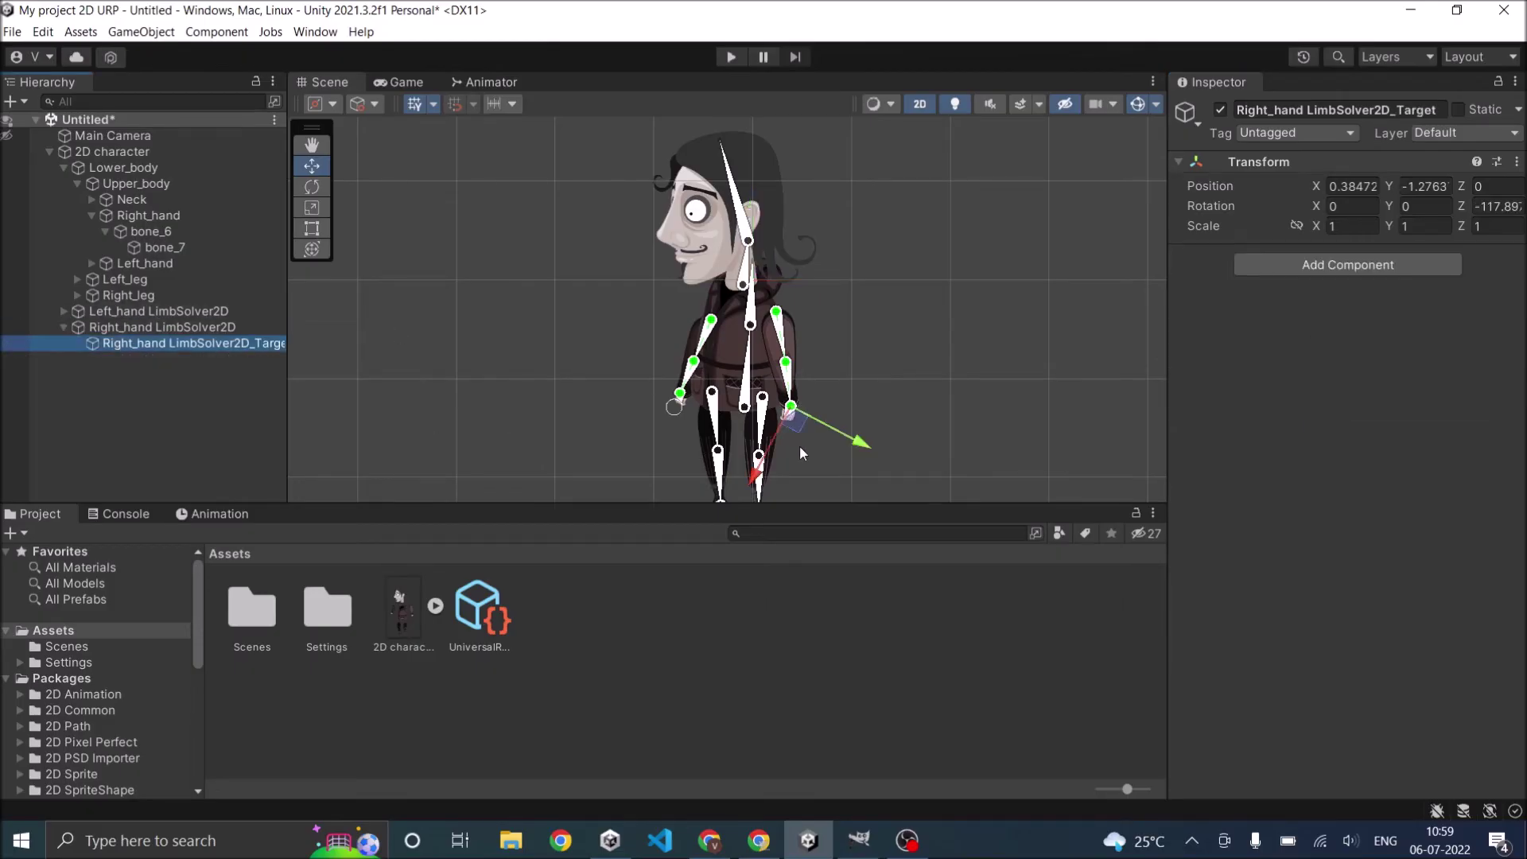
{"action": "scroll", "coordinate": [795, 433], "scroll_direction": "up", "scroll_amount": 5}
{"action": "left_click", "coordinate": [790, 386]}
{"action": "left_click_drag", "start_coordinate": [790, 386], "coordinate": [813, 428]}
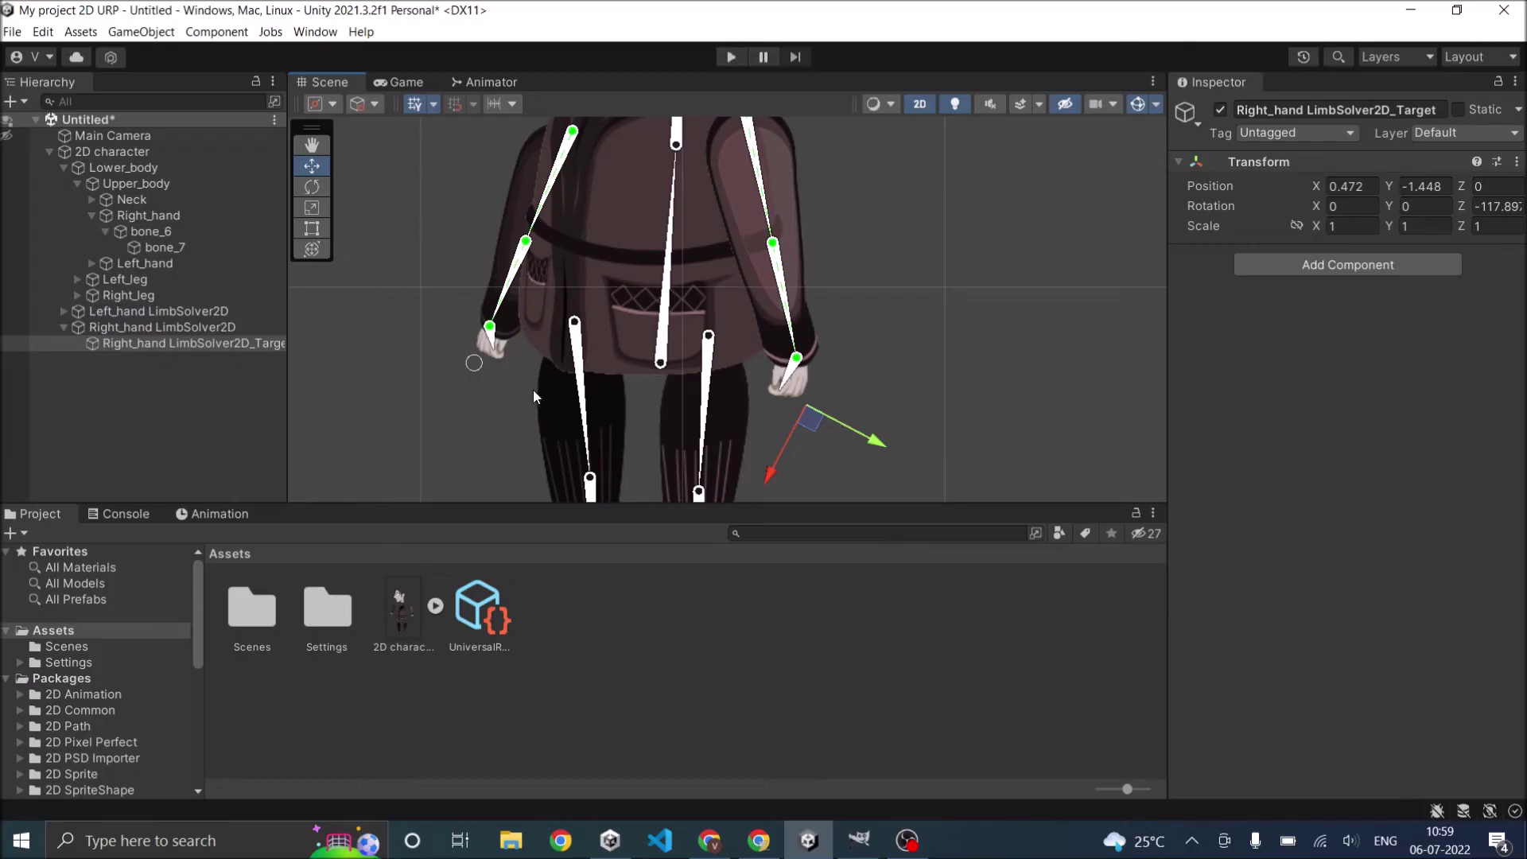
{"action": "scroll", "coordinate": [469, 348], "scroll_direction": "down", "scroll_amount": 5}
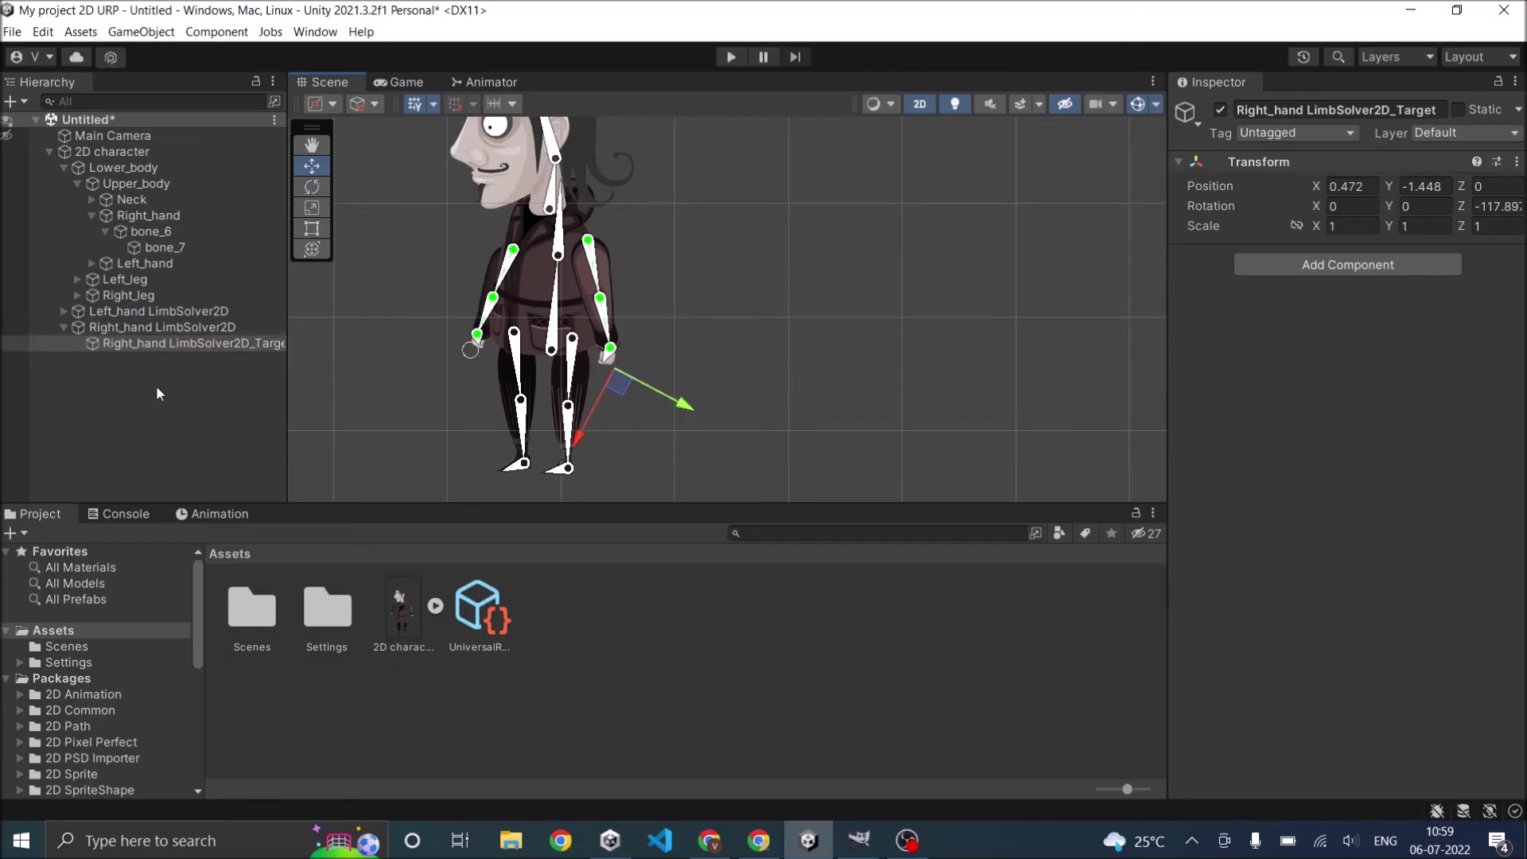
{"action": "left_click", "coordinate": [69, 326]}
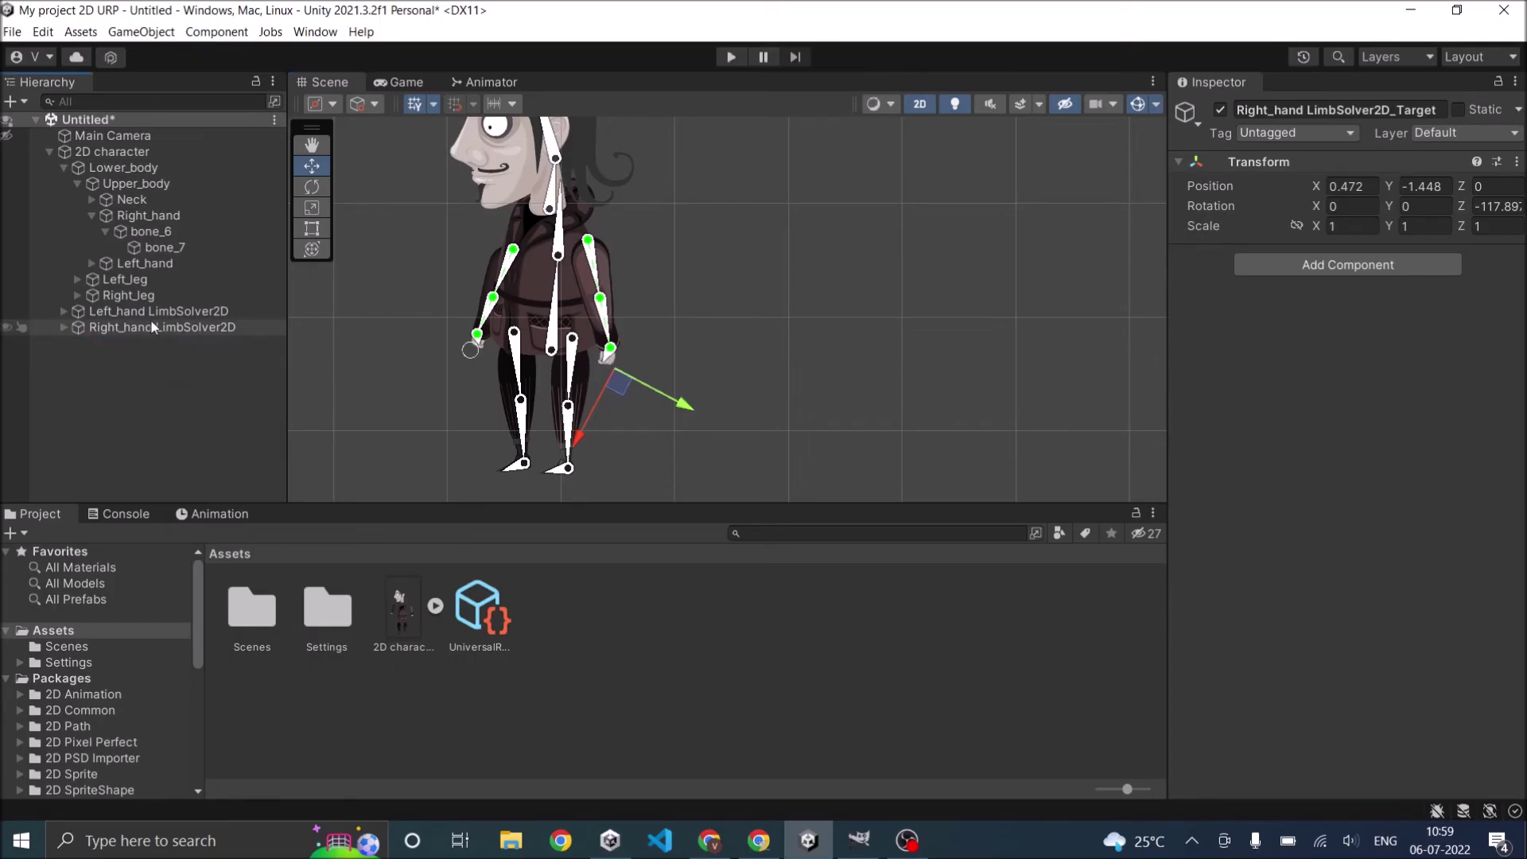
Add a third Limb solver to the IK Manager 2D on the 2D character
{"action": "left_click", "coordinate": [108, 153]}
{"action": "scroll", "coordinate": [1297, 641], "scroll_direction": "down", "scroll_amount": 5}
{"action": "scroll", "coordinate": [1296, 641], "scroll_direction": "down", "scroll_amount": 4}
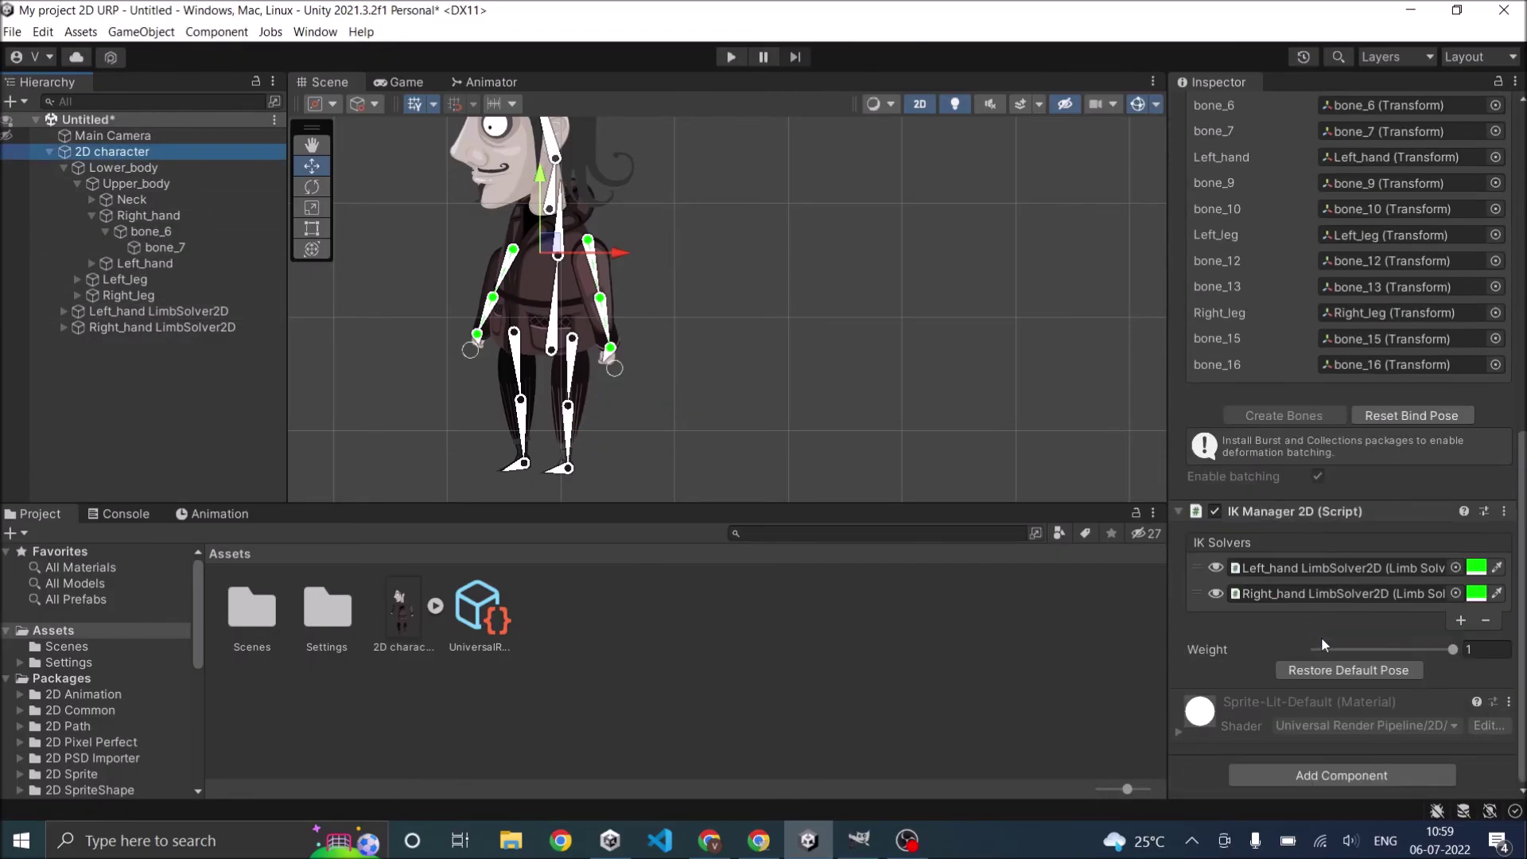
{"action": "left_click", "coordinate": [1460, 621]}
{"action": "left_click", "coordinate": [1420, 672]}
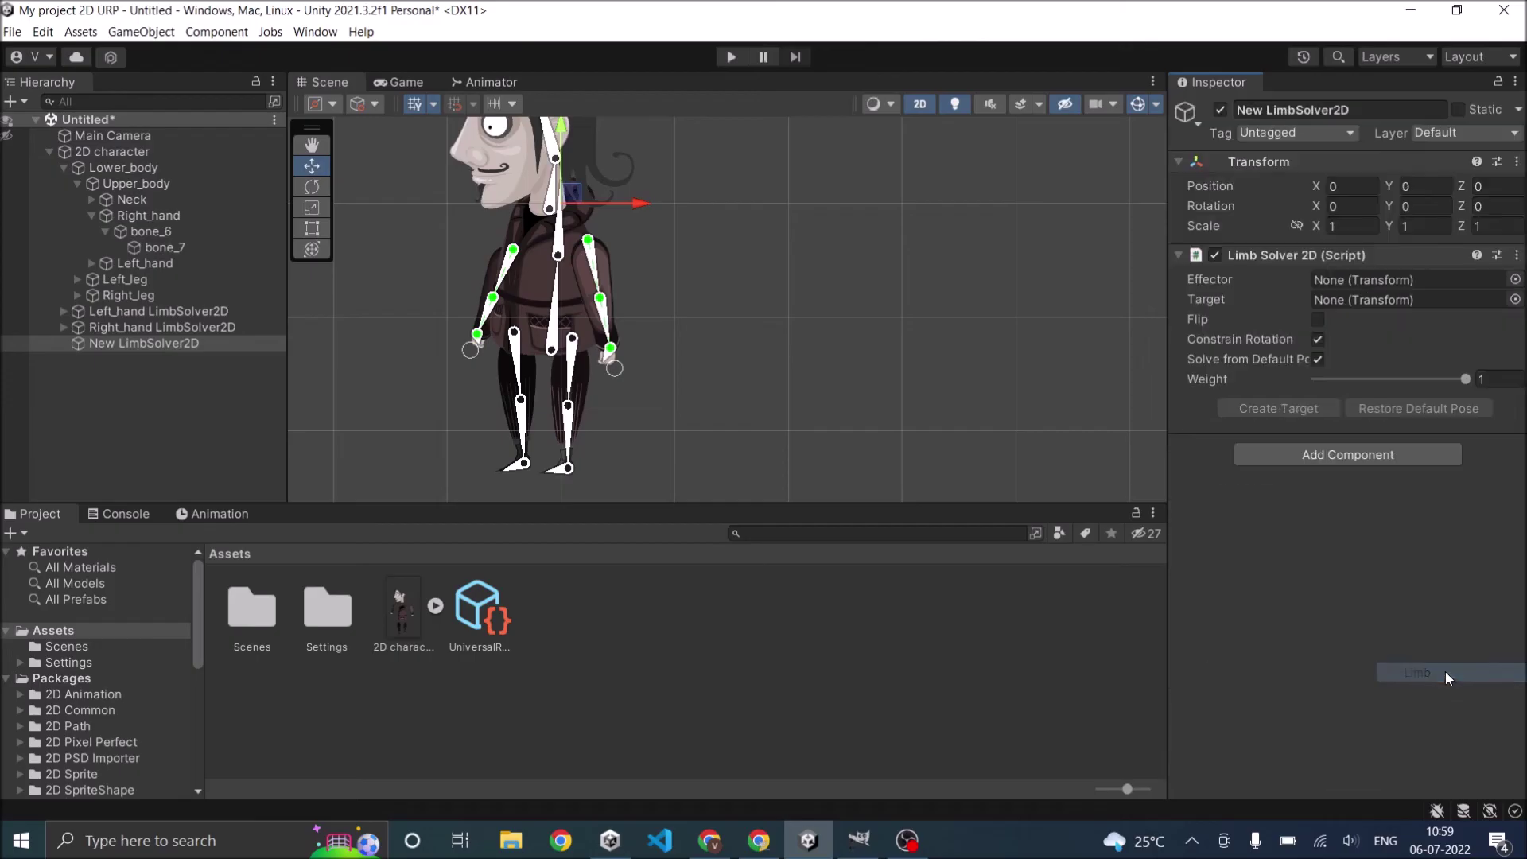
Rename the third limb solver as "left_leg LimbSolver2D"
{"action": "left_click", "coordinate": [1265, 110]}
{"action": "key", "text": "BackSpace"}
{"action": "key", "text": "BackSpace"}
{"action": "key", "text": "BackSpace"}
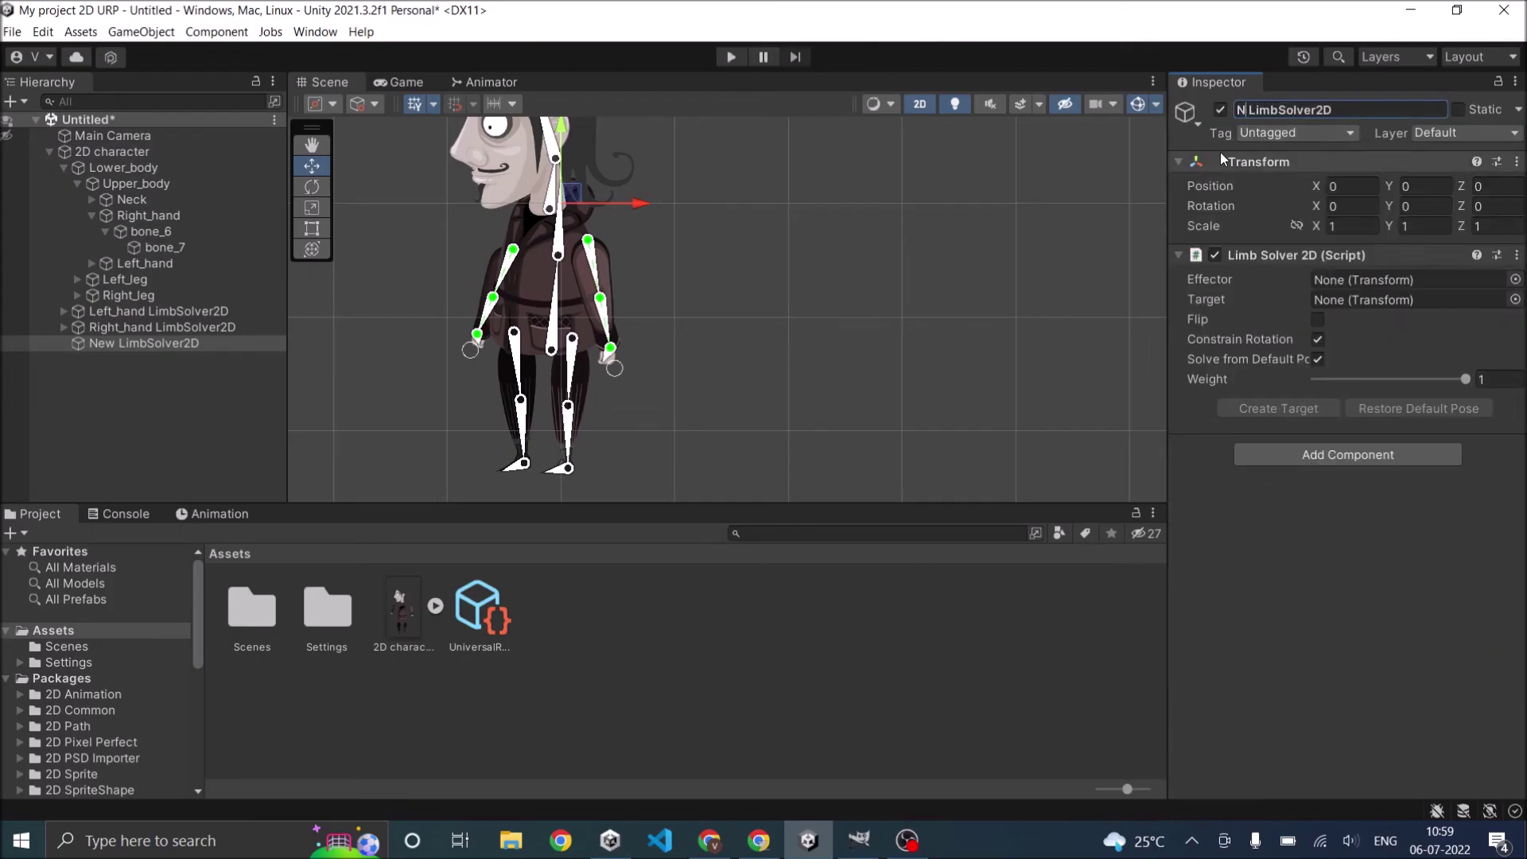
{"action": "type", "text": "left_leg"}
{"action": "key", "text": "Return"}
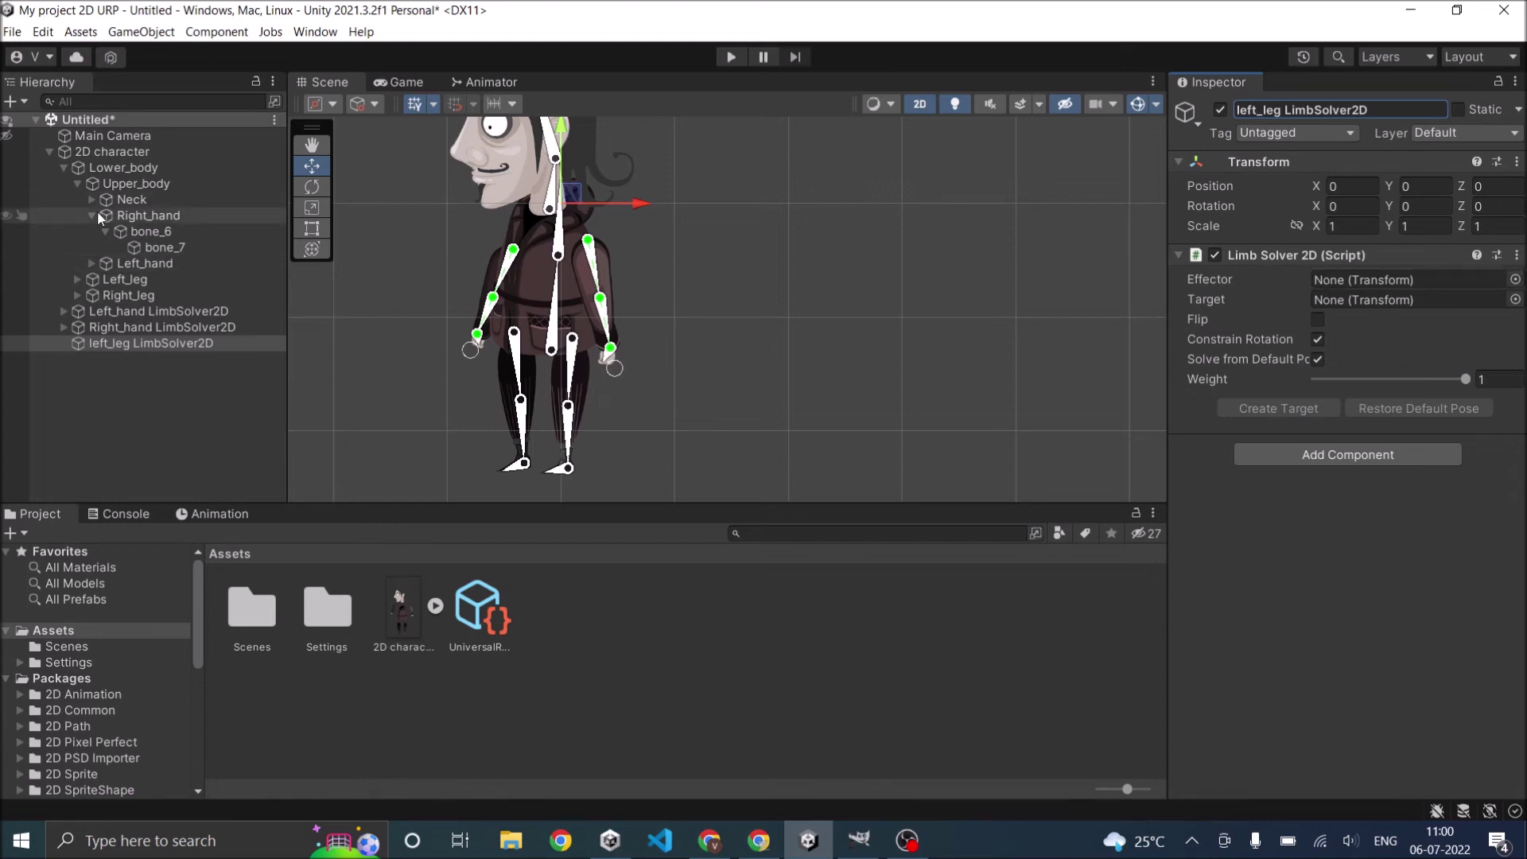
Assign bone_13 of the Left_leg chain as the left-leg limb solver's effector and create its target
{"action": "left_click", "coordinate": [75, 184]}
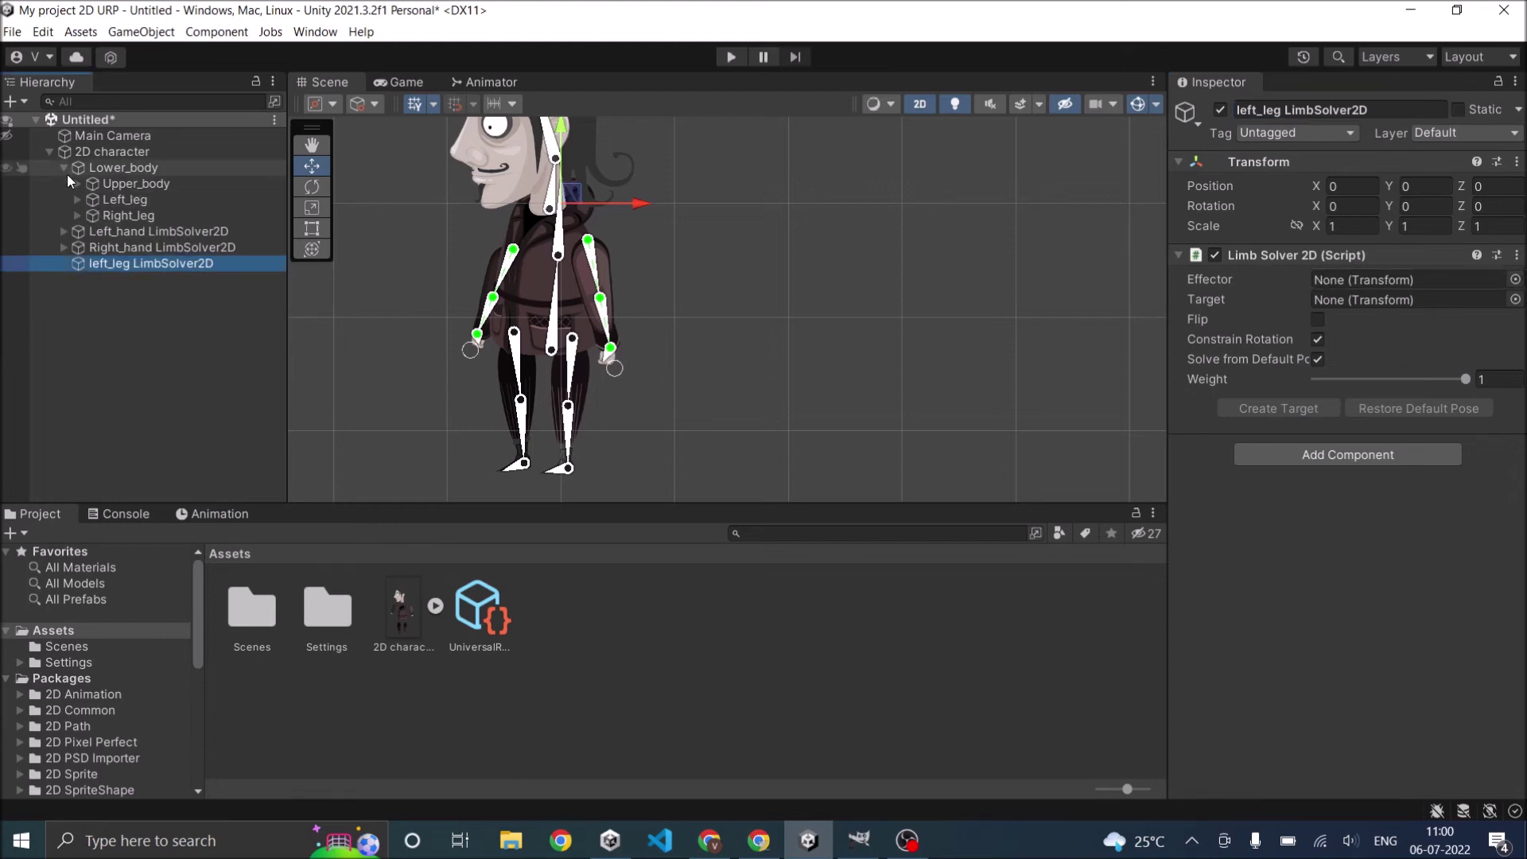
{"action": "left_click", "coordinate": [78, 199]}
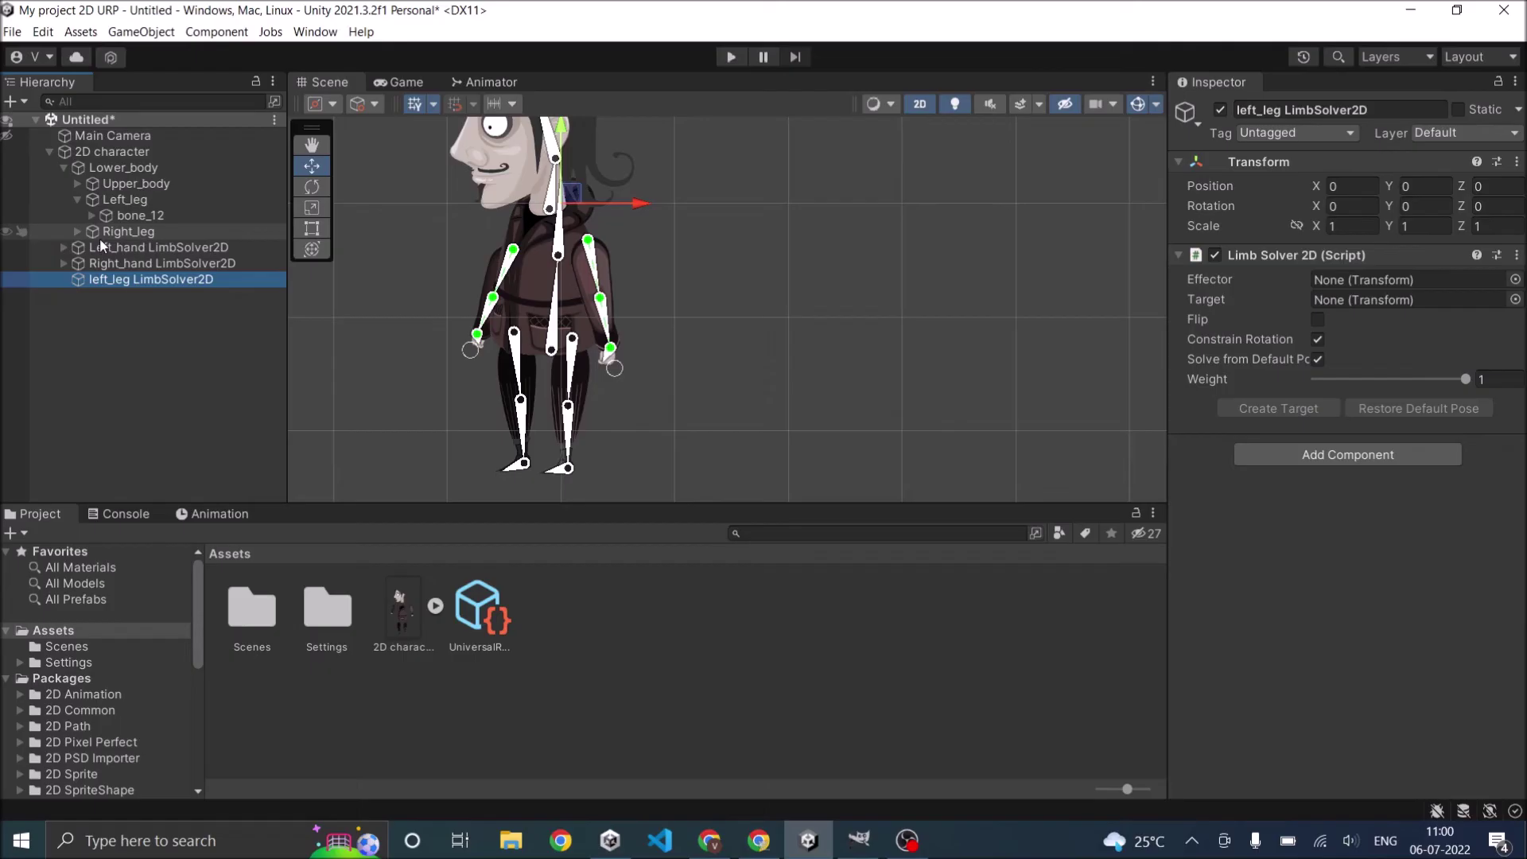
{"action": "left_click", "coordinate": [92, 215]}
{"action": "left_click_drag", "start_coordinate": [147, 238], "coordinate": [1333, 285]}
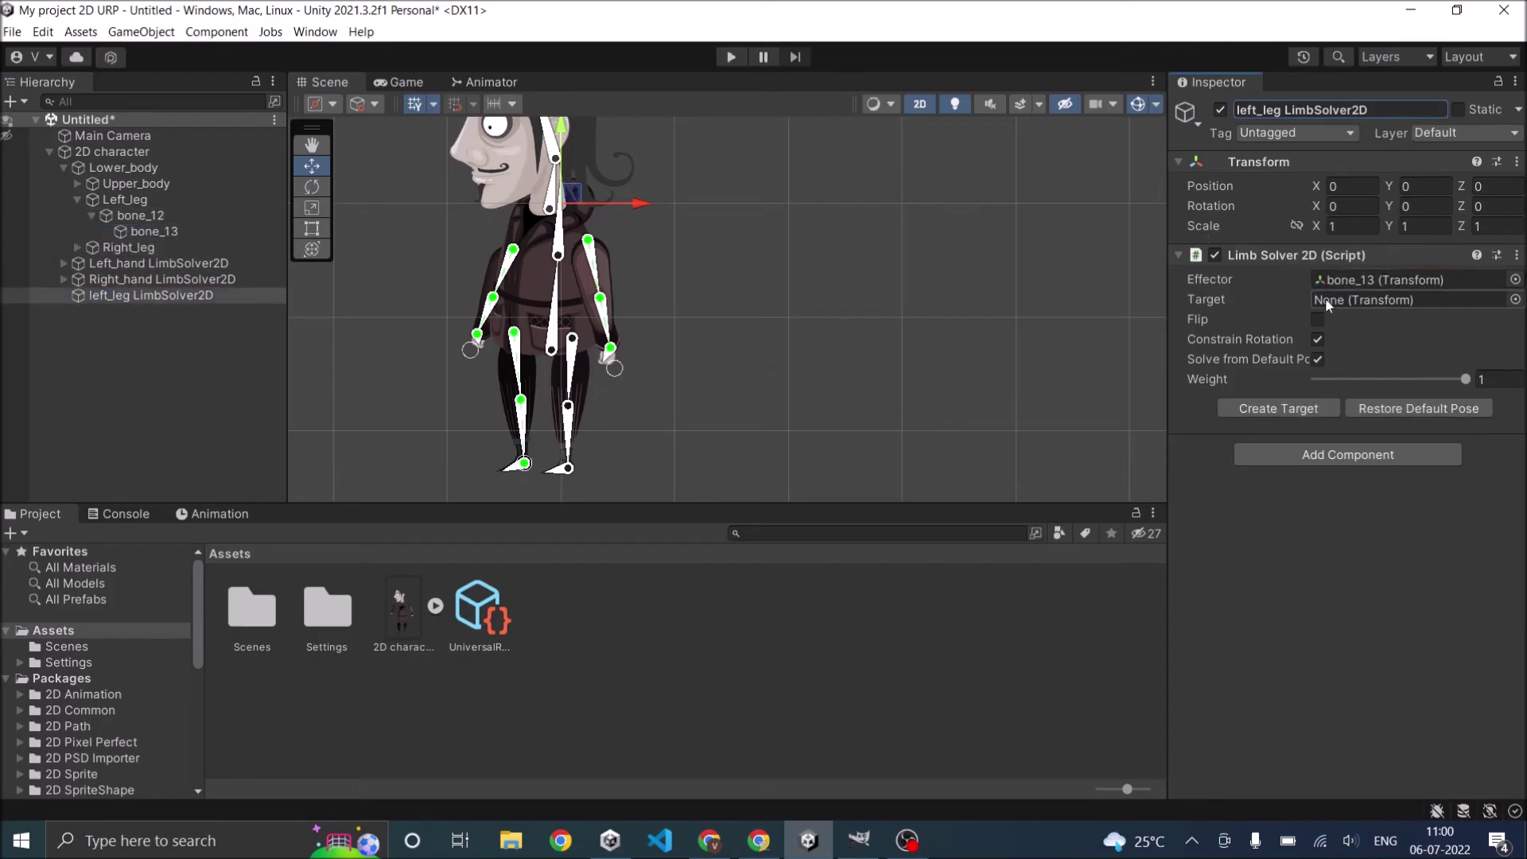
{"action": "left_click", "coordinate": [1292, 409]}
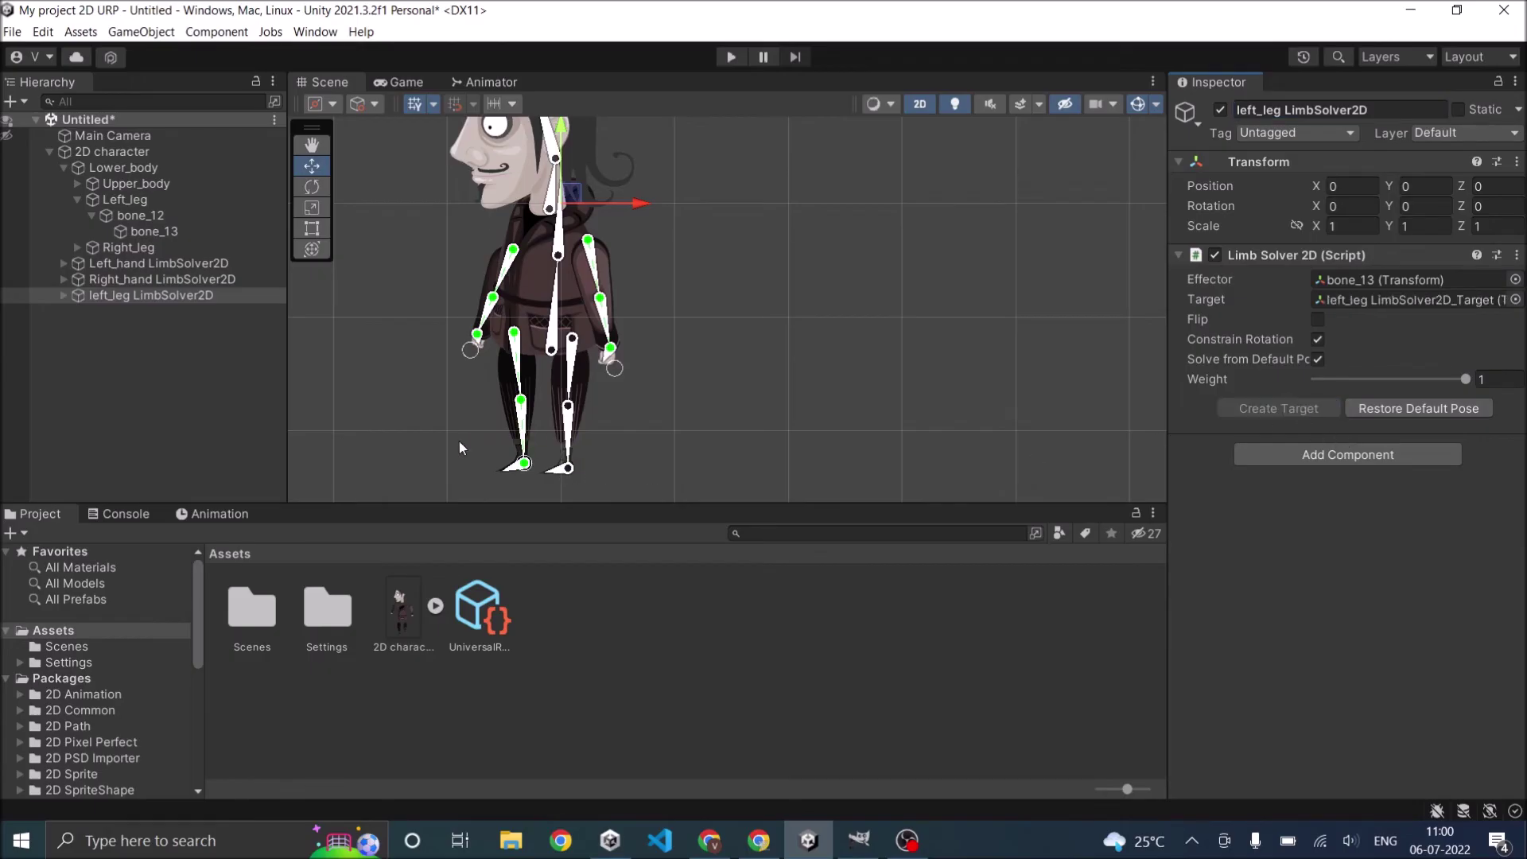
Move the left-leg solver's target just below the foot, to about X -0.39, Y -2.40
{"action": "left_click", "coordinate": [63, 295]}
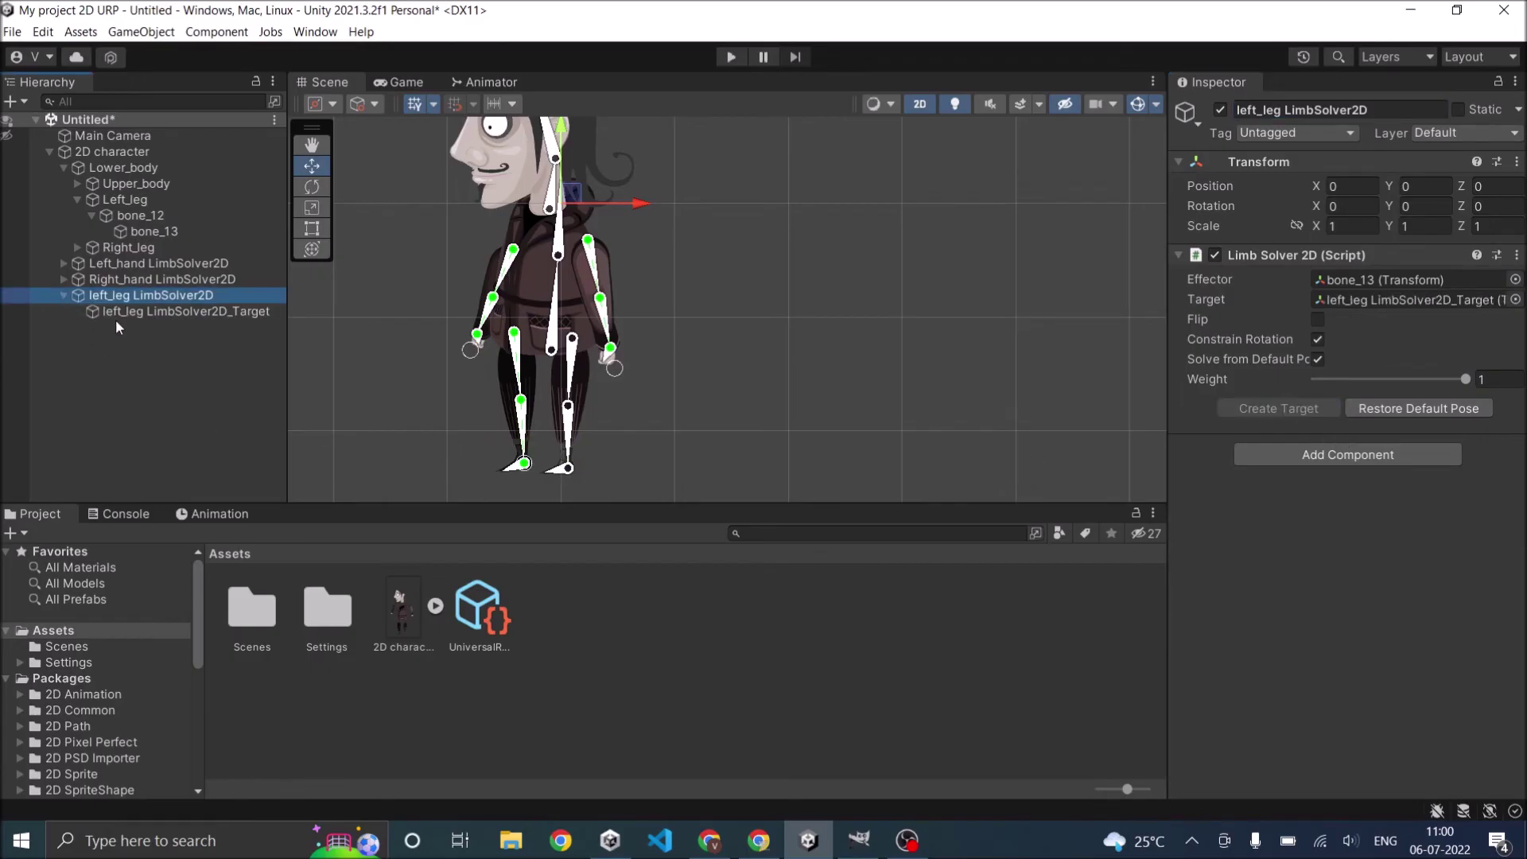
{"action": "left_click", "coordinate": [115, 312]}
{"action": "middle_click_drag", "start_coordinate": [375, 413], "coordinate": [409, 273]}
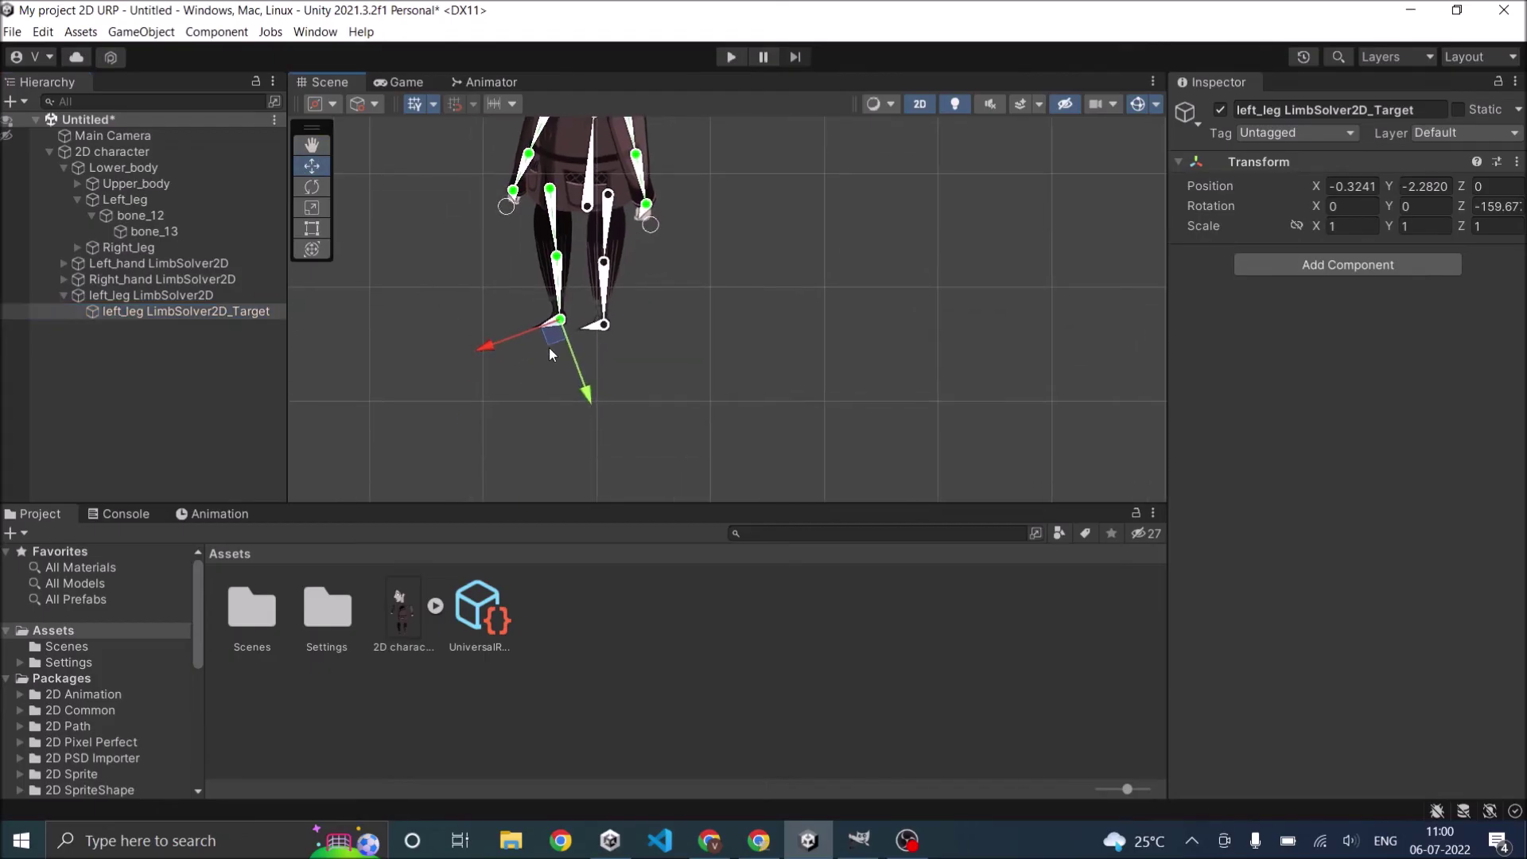
{"action": "left_click_drag", "start_coordinate": [555, 344], "coordinate": [545, 351]}
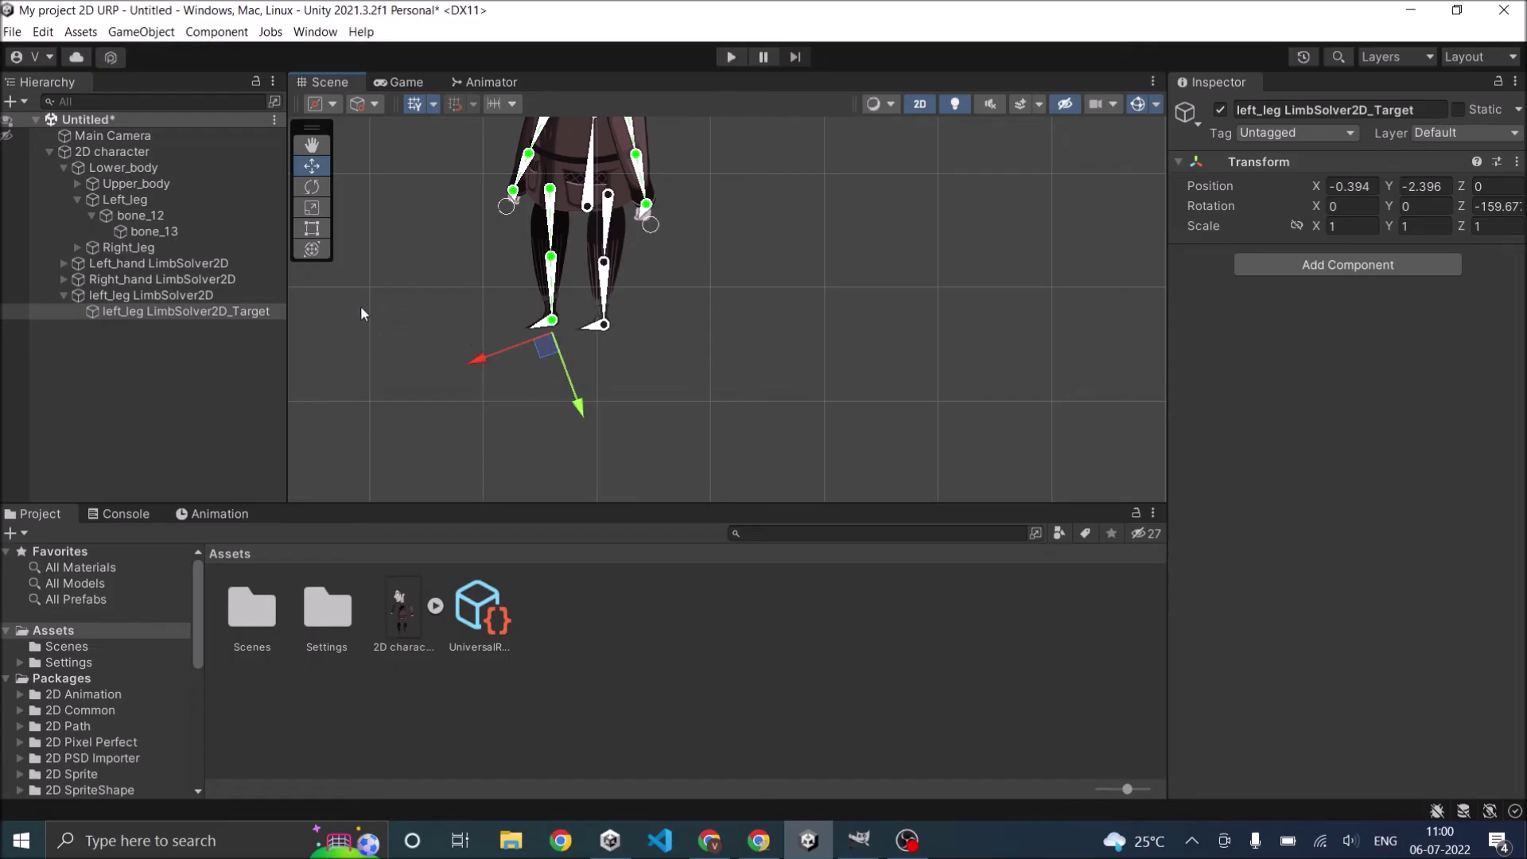
{"action": "left_click", "coordinate": [63, 294]}
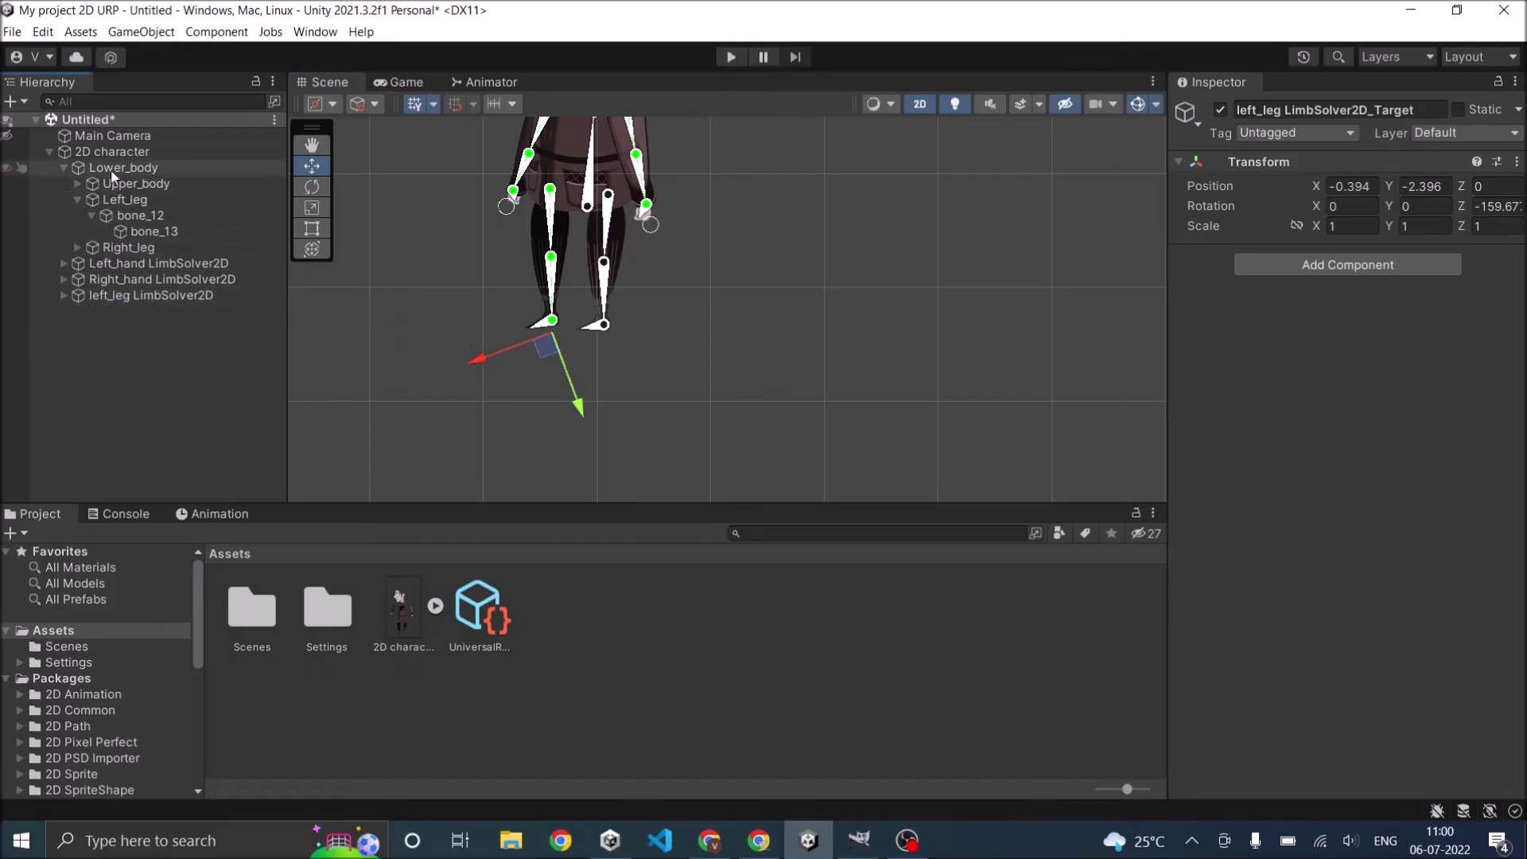
Add a fourth Limb solver to the IK Manager 2D on the 2D character
{"action": "left_click", "coordinate": [112, 151]}
{"action": "scroll", "coordinate": [1284, 633], "scroll_direction": "down", "scroll_amount": 5}
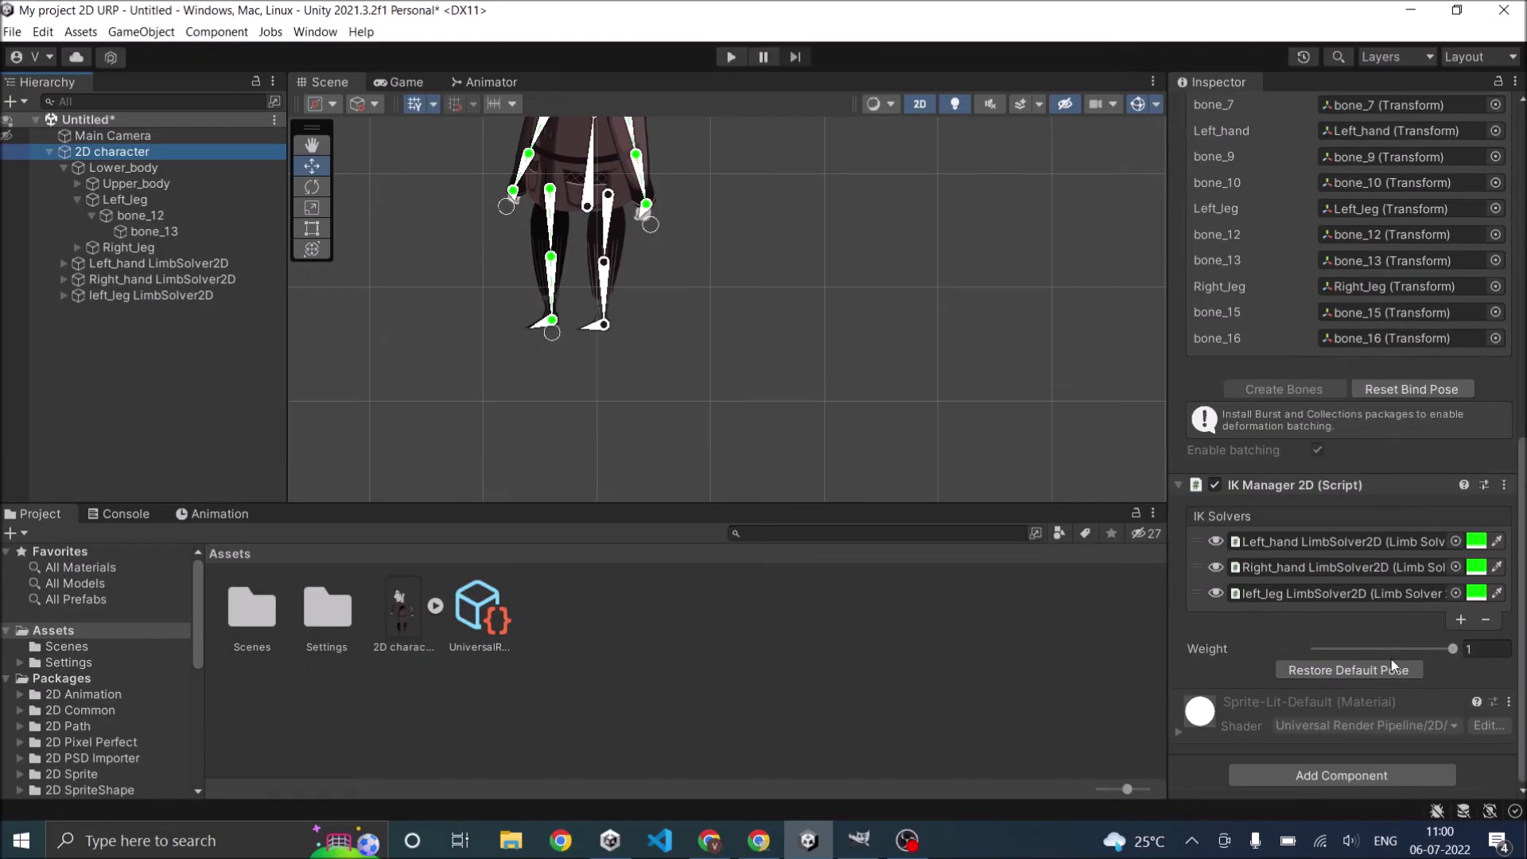
{"action": "left_click", "coordinate": [1461, 619]}
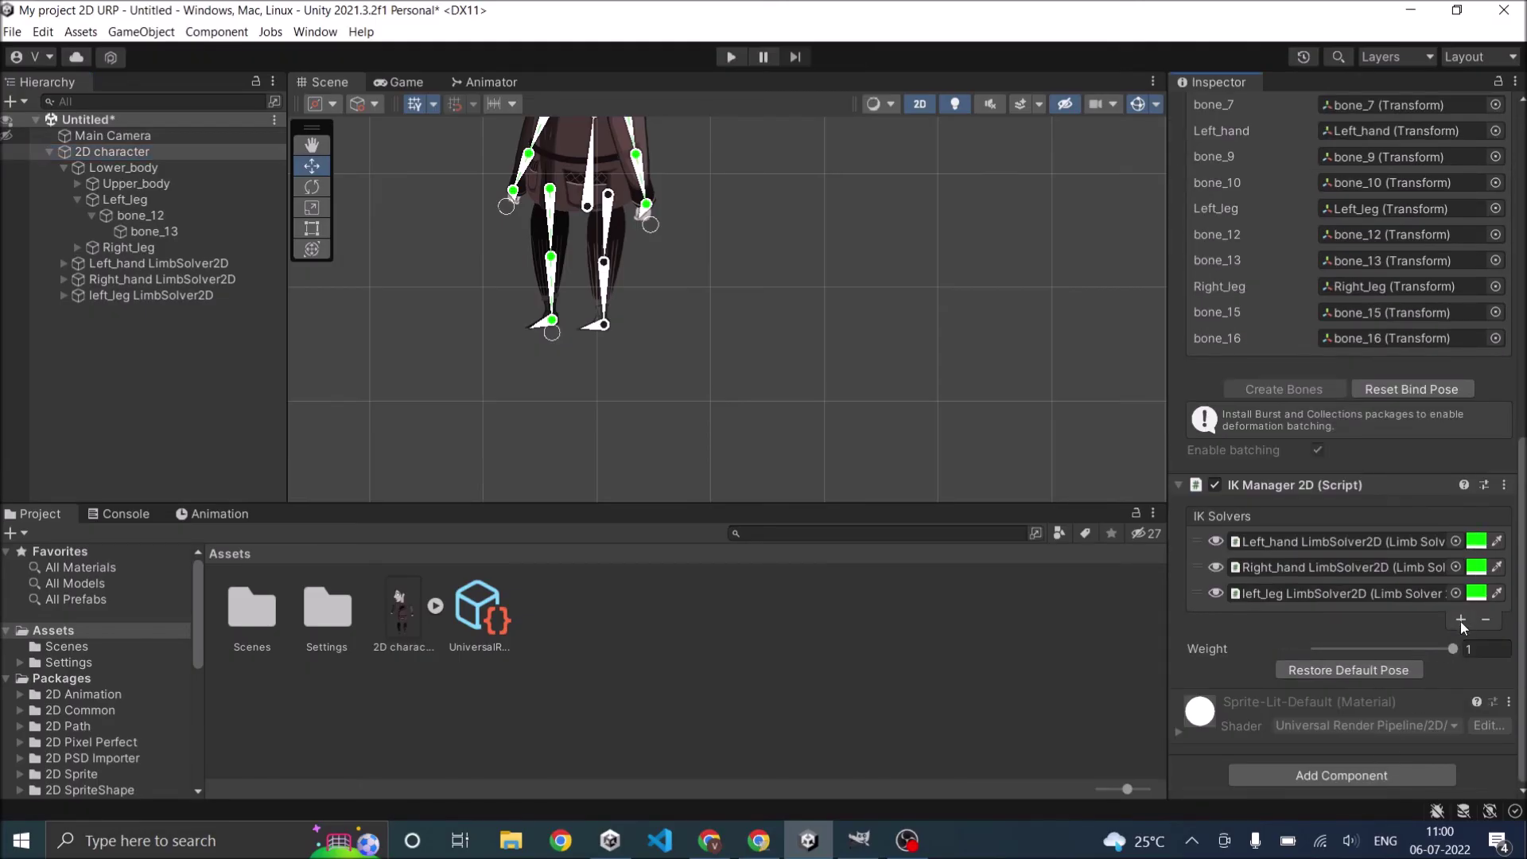
{"action": "left_click", "coordinate": [1441, 673]}
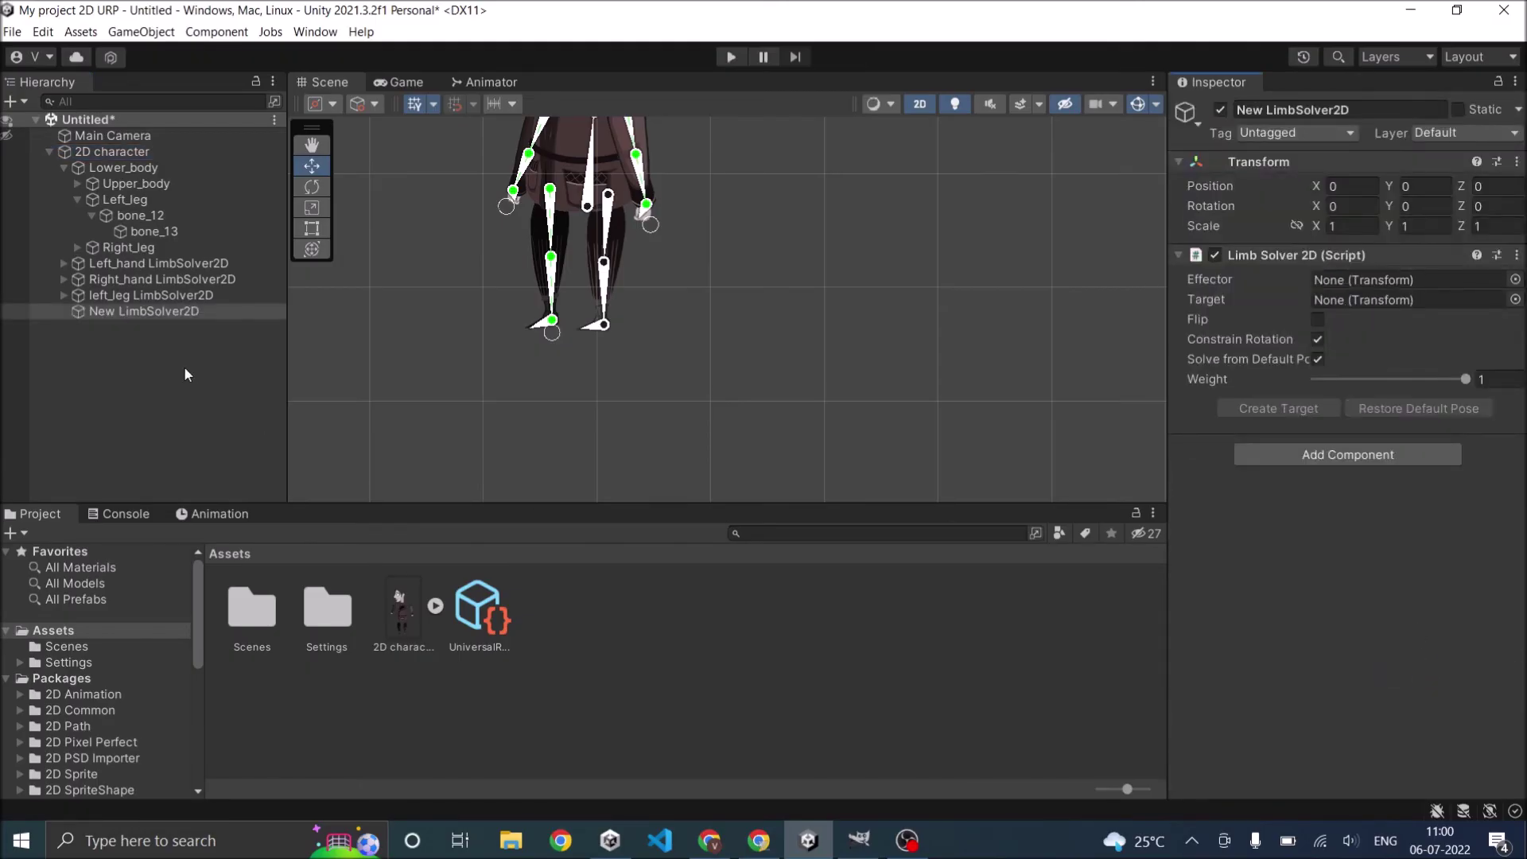
Rename the fourth limb solver as "Right_leg LimbSolver2D"
{"action": "left_click", "coordinate": [1263, 111]}
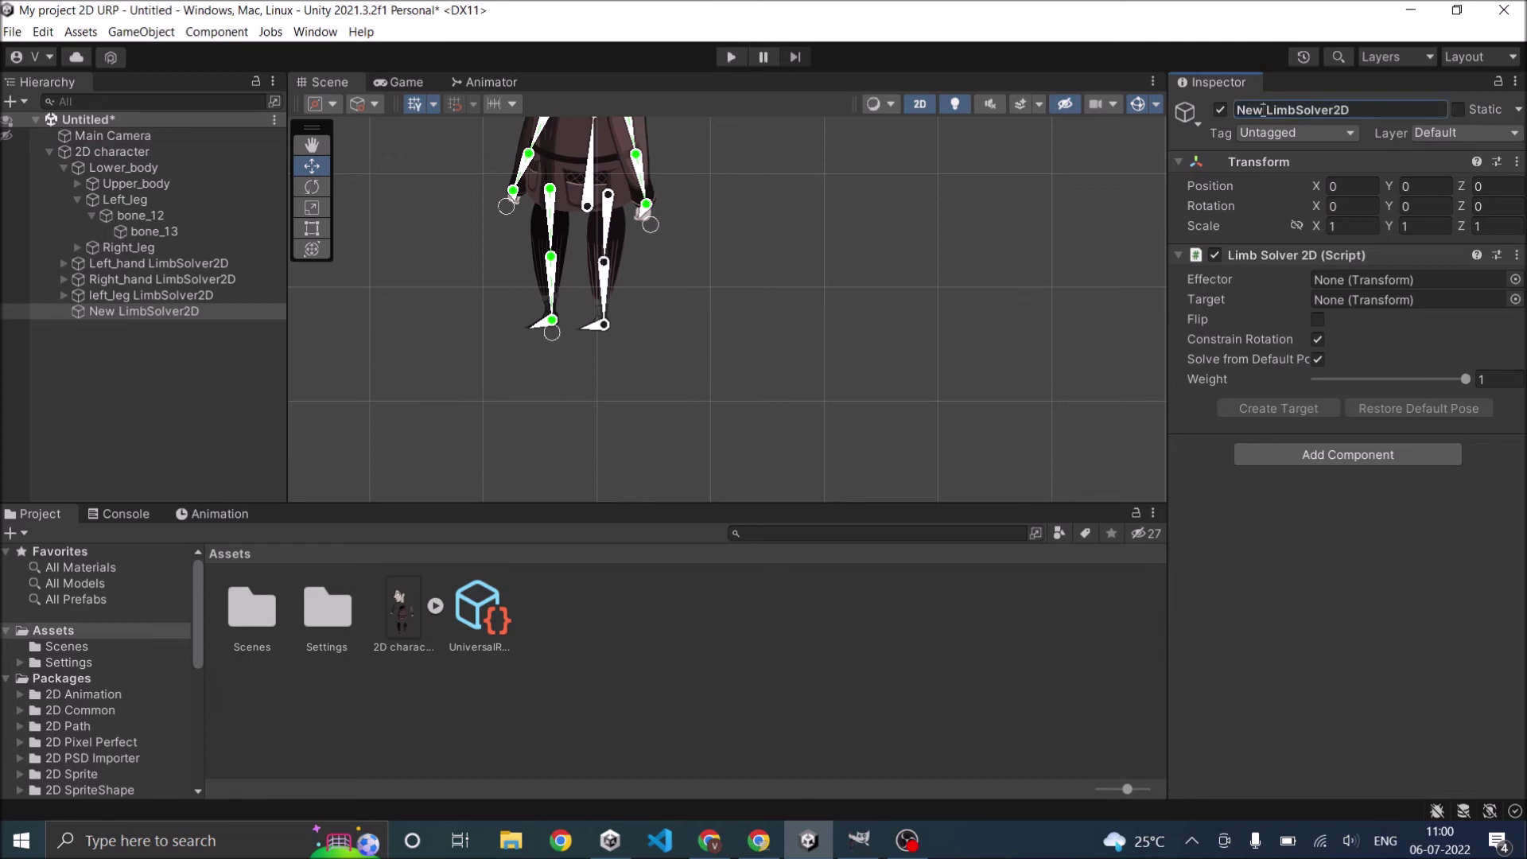
{"action": "key", "text": "BackSpace"}
{"action": "key", "text": "BackSpace"}
{"action": "key", "text": "BackSpace"}
{"action": "type", "text": "Right_leg"}
{"action": "key", "text": "Return"}
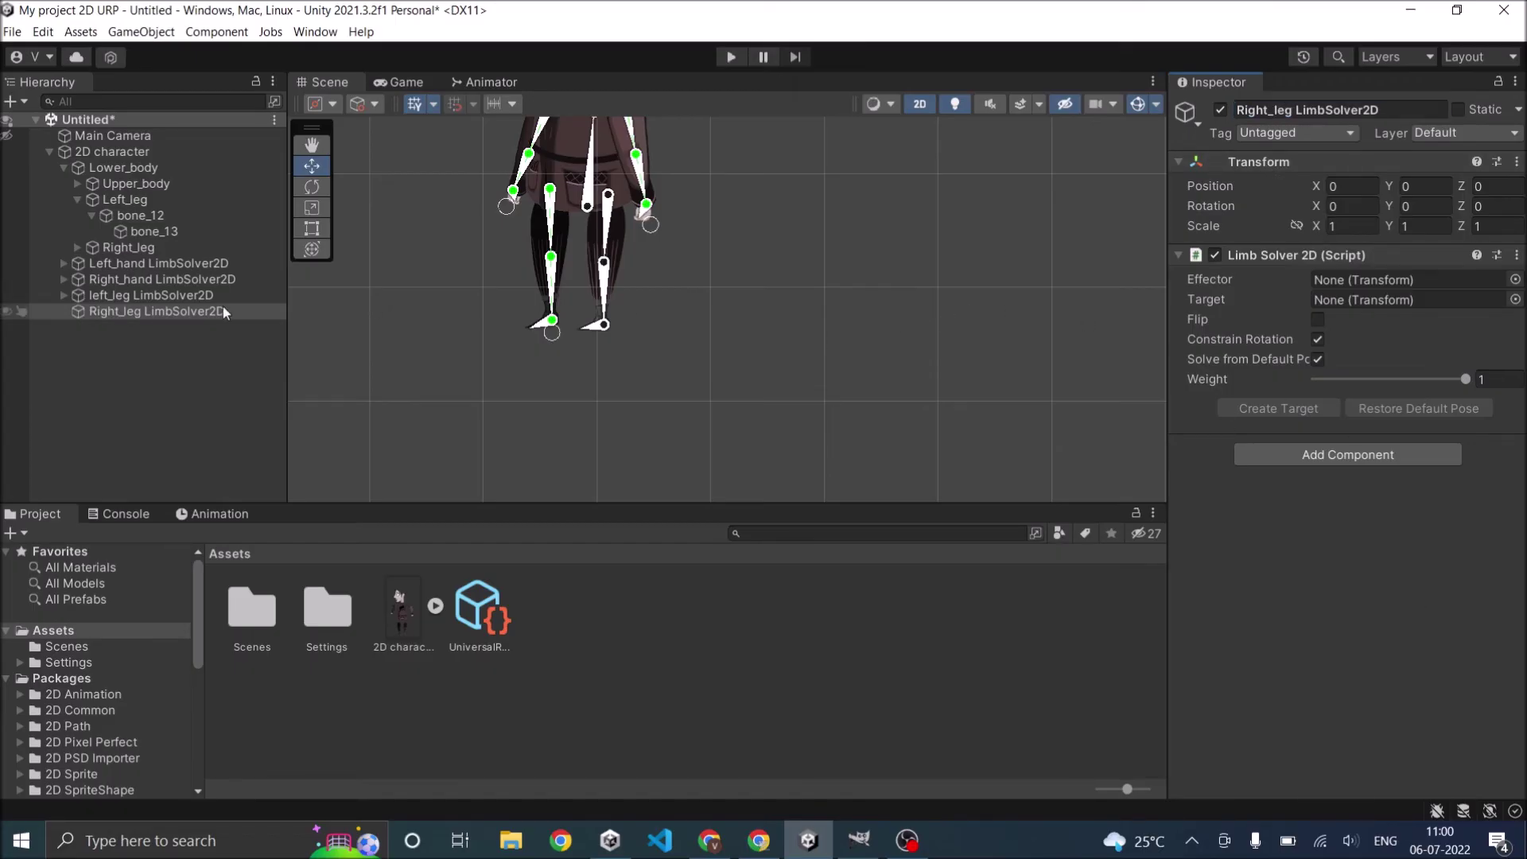
Assign bone_16 of the Right_leg chain as the right-leg limb solver's effector and create its target
{"action": "left_click", "coordinate": [78, 199]}
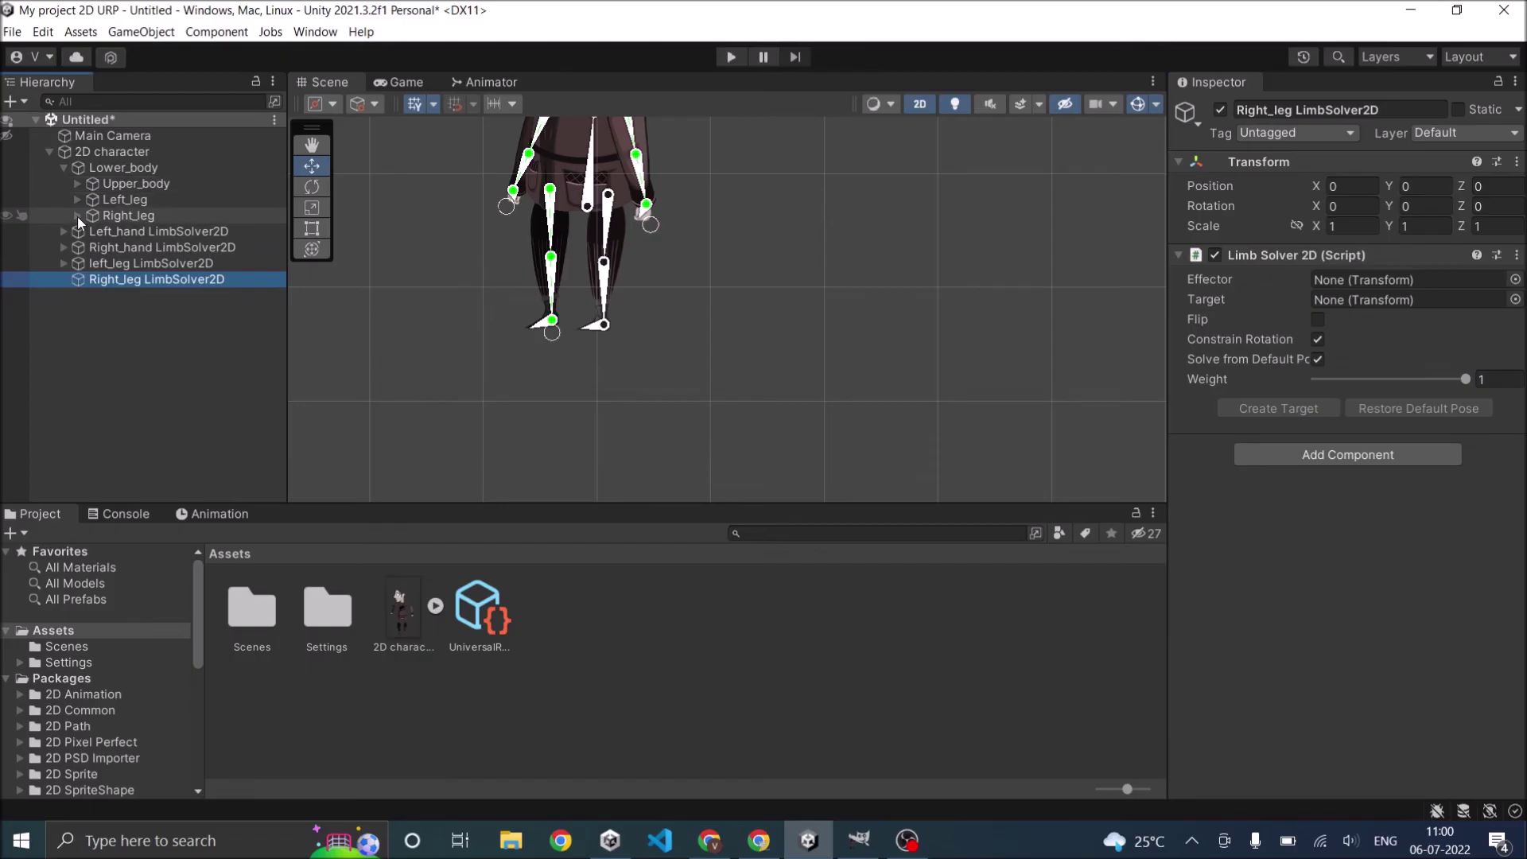
{"action": "left_click", "coordinate": [77, 216]}
{"action": "left_click", "coordinate": [91, 231]}
{"action": "left_click_drag", "start_coordinate": [154, 248], "coordinate": [1363, 280]}
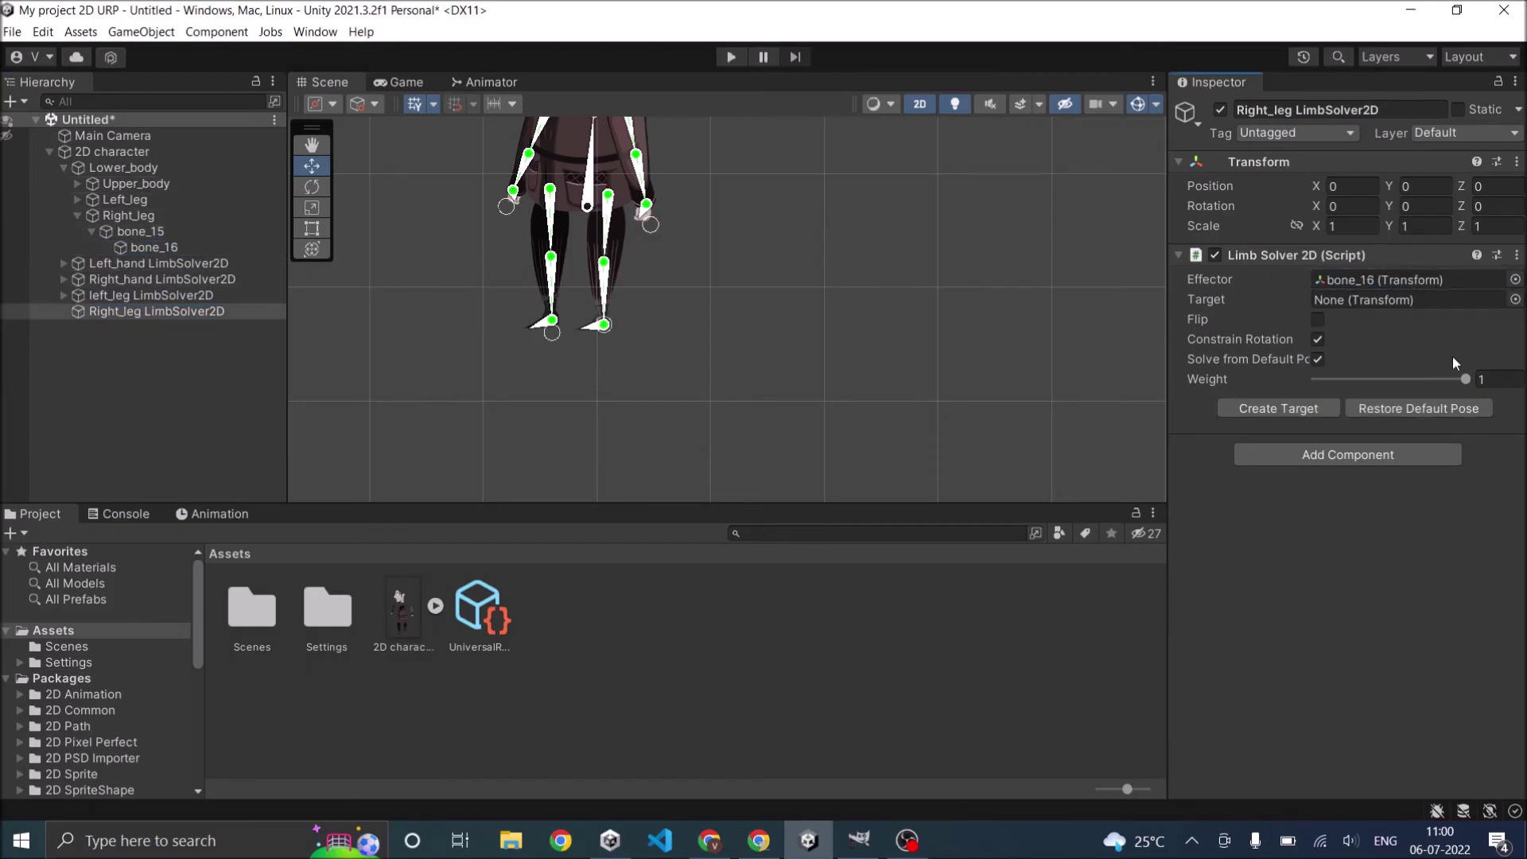
{"action": "left_click", "coordinate": [1283, 411]}
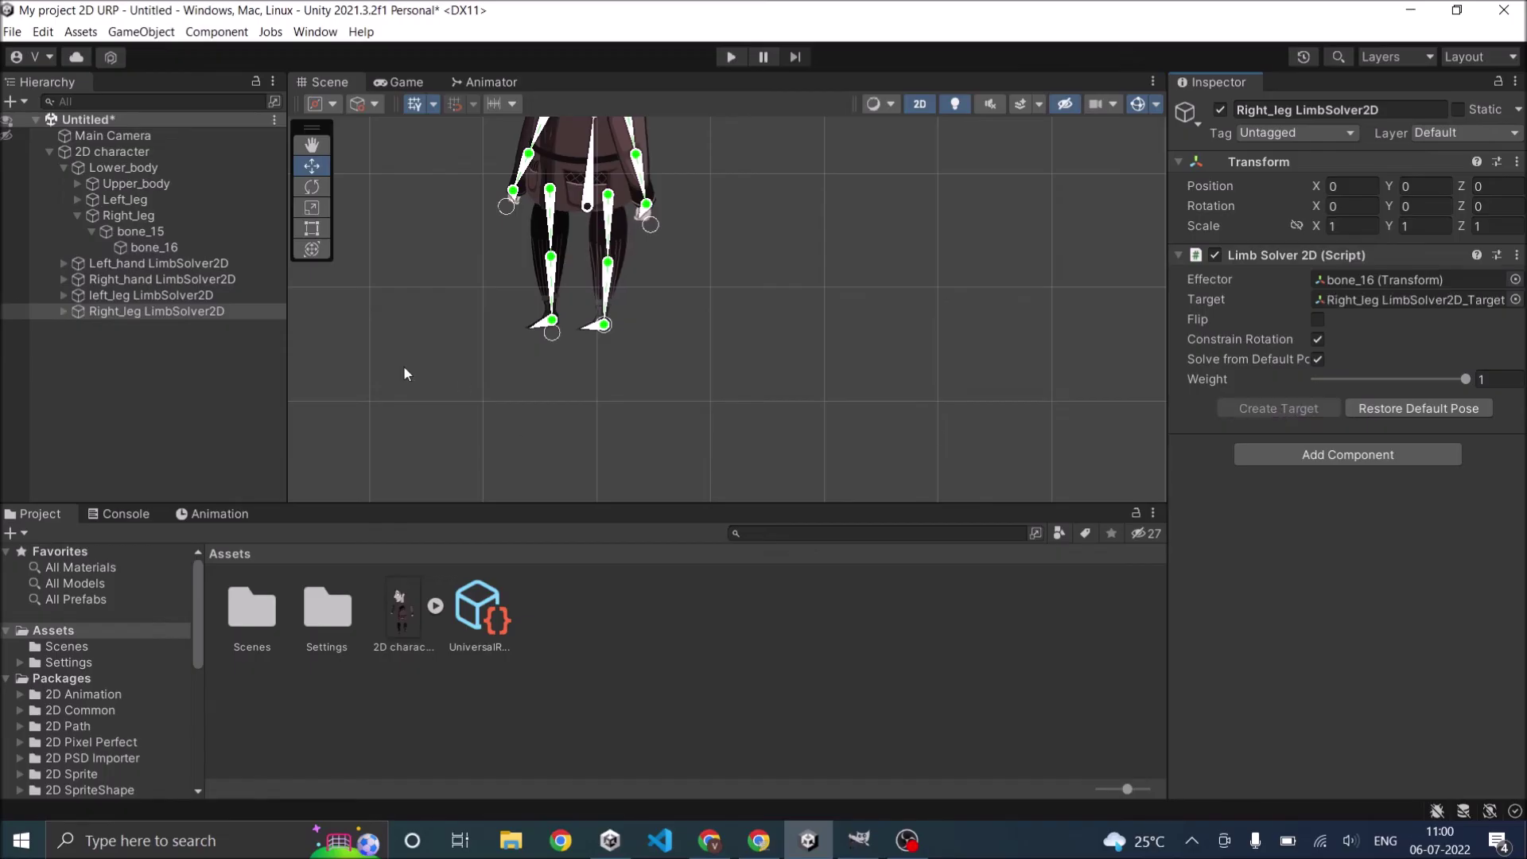
Move the right-leg solver's target just below the foot, to about X 0.08, Y -2.40
{"action": "left_click", "coordinate": [62, 311]}
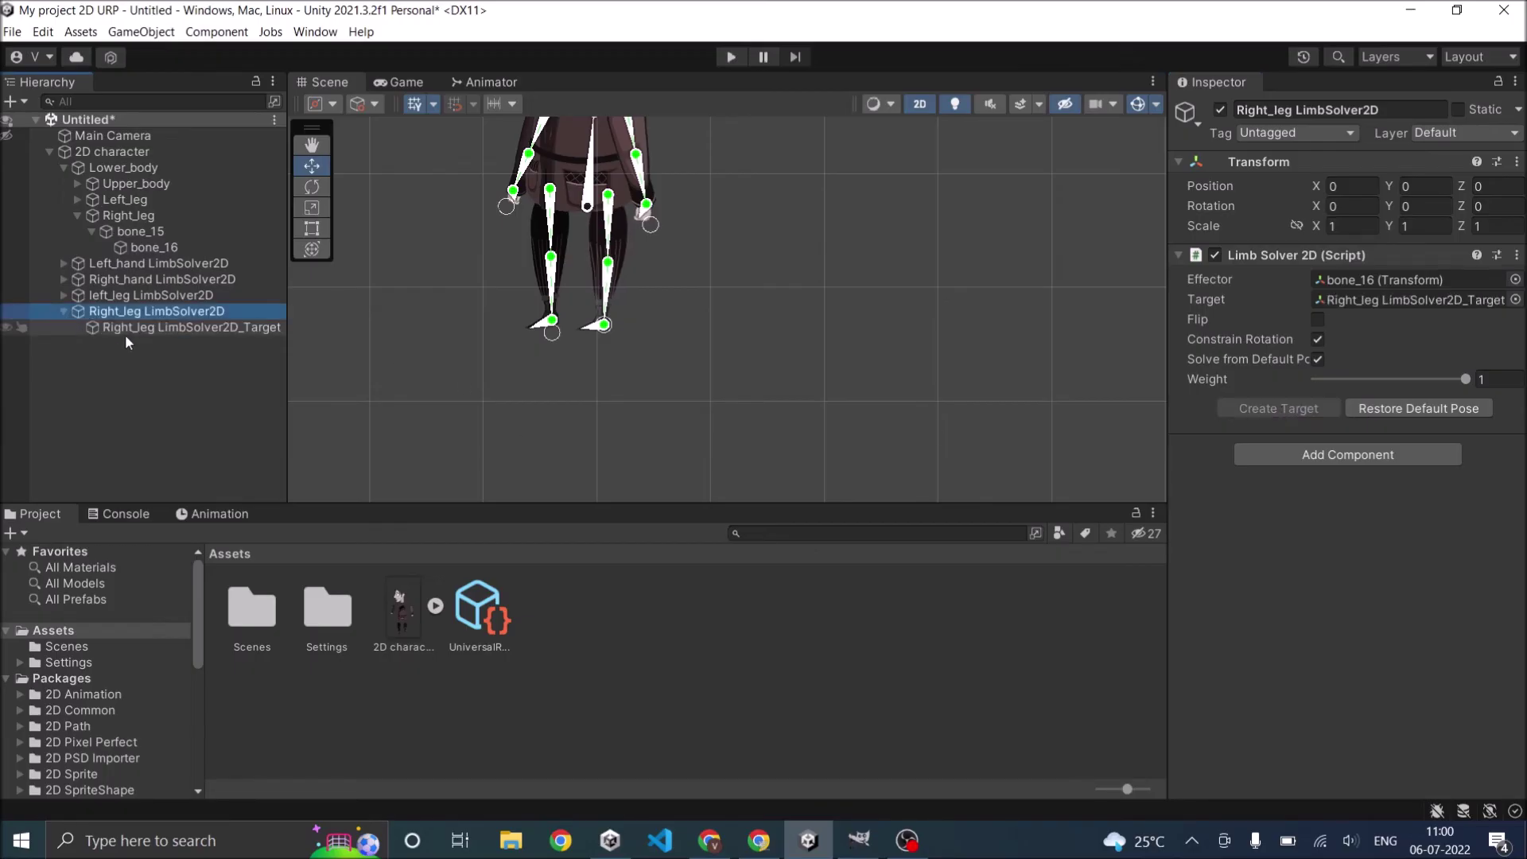
{"action": "left_click", "coordinate": [131, 327]}
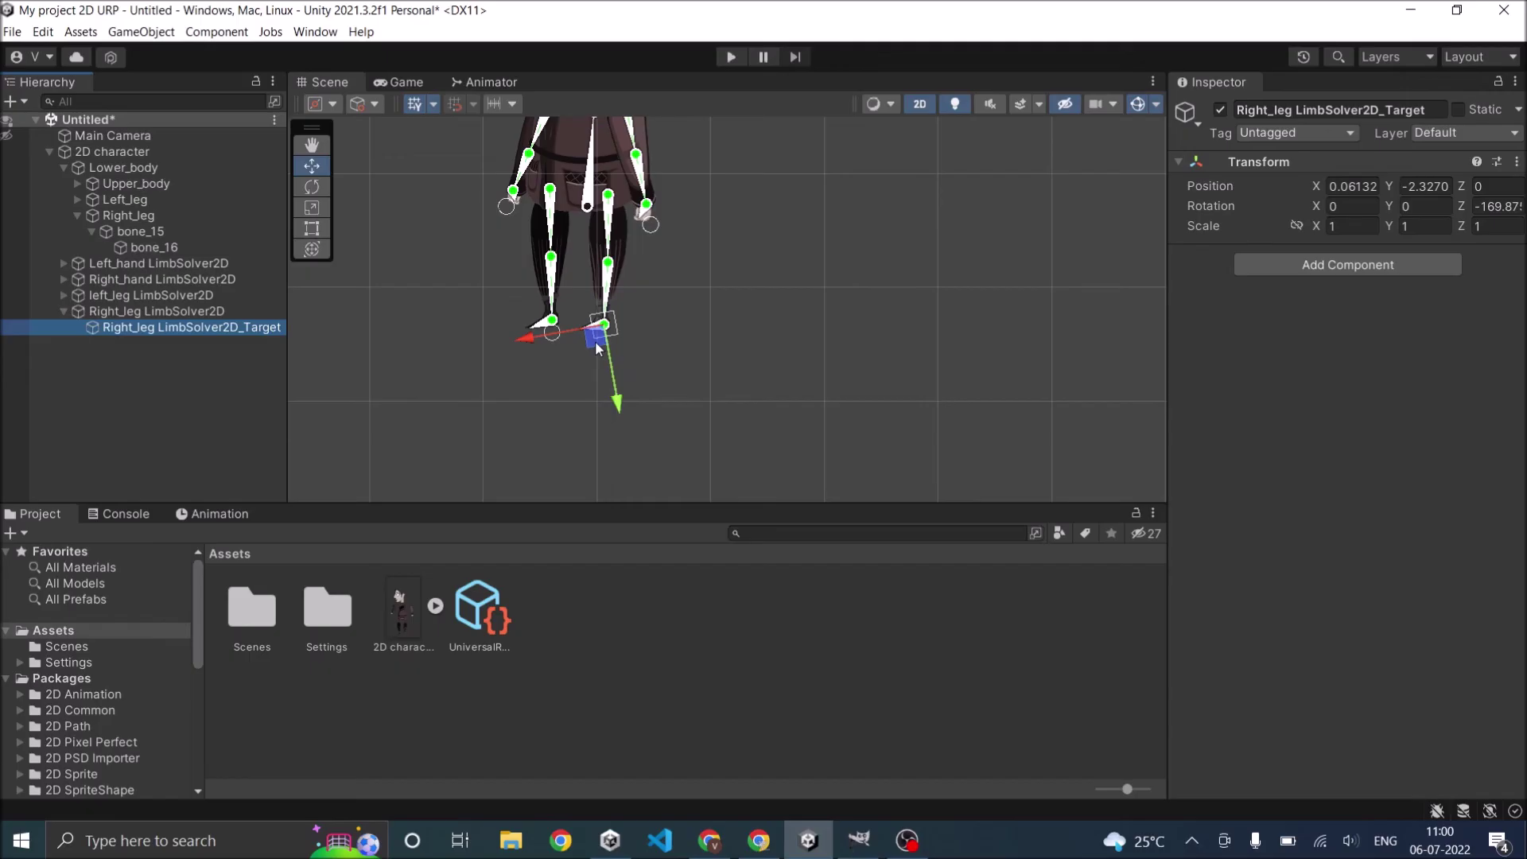
{"action": "scroll", "coordinate": [590, 344], "scroll_direction": "up", "scroll_amount": 5}
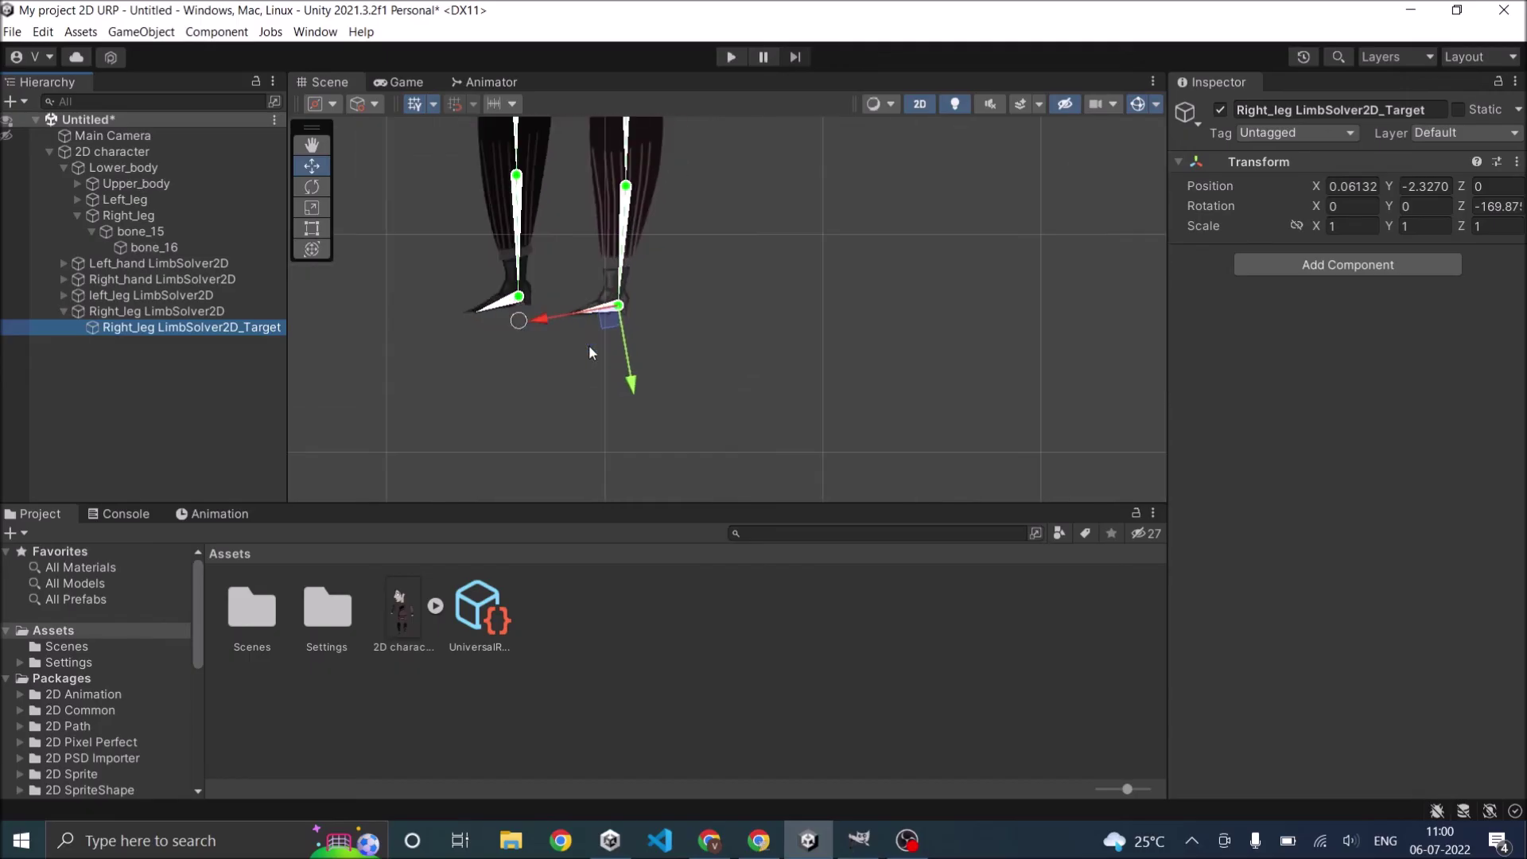
{"action": "scroll", "coordinate": [607, 350], "scroll_direction": "up", "scroll_amount": 2}
{"action": "left_click_drag", "start_coordinate": [626, 283], "coordinate": [634, 313]}
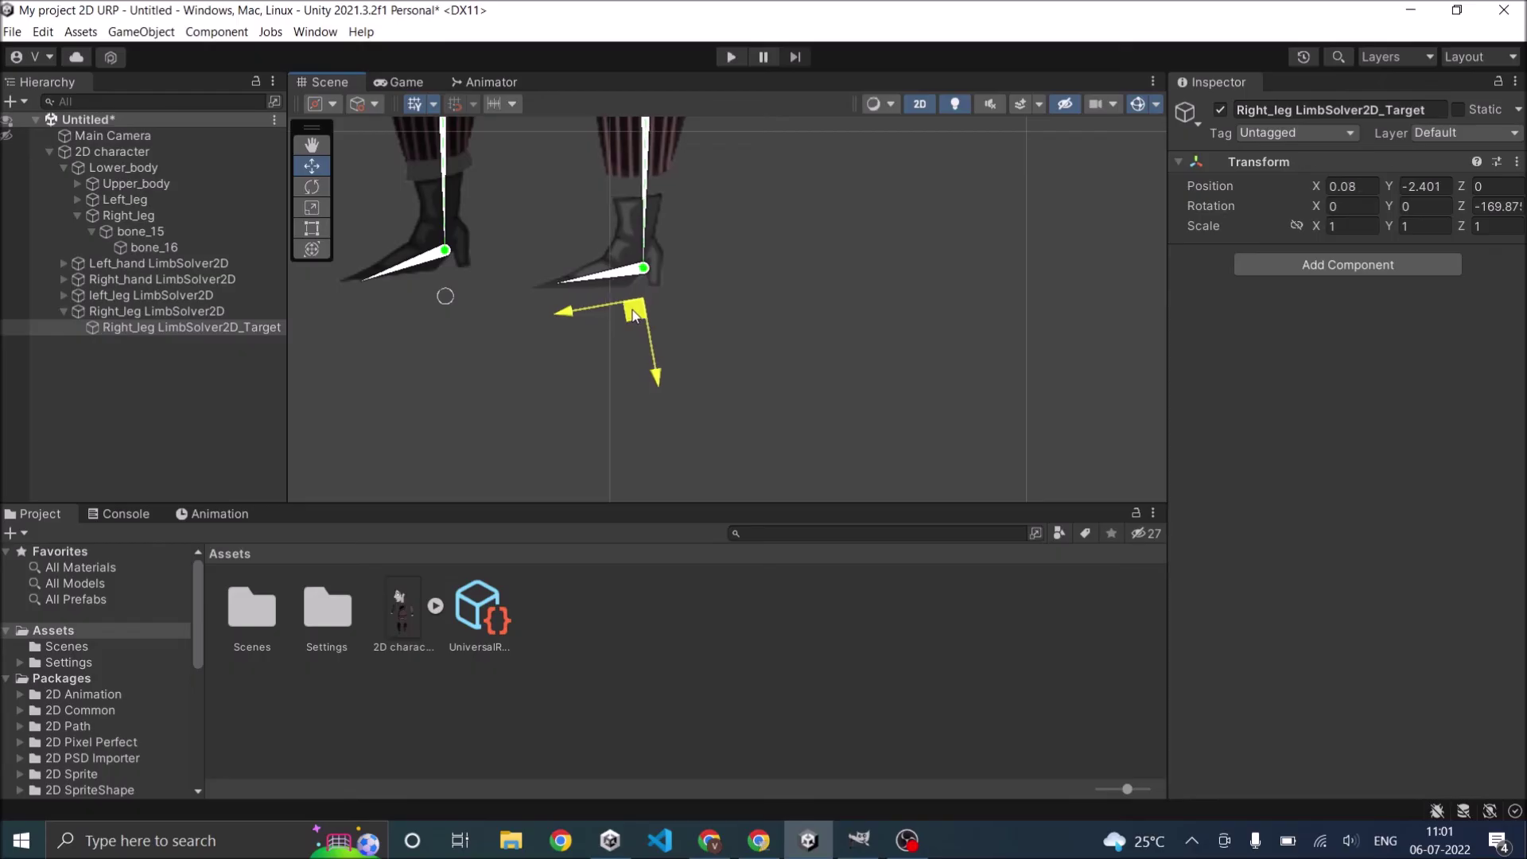
{"action": "scroll", "coordinate": [692, 287], "scroll_direction": "down", "scroll_amount": 3}
{"action": "scroll", "coordinate": [709, 302], "scroll_direction": "down", "scroll_amount": 4}
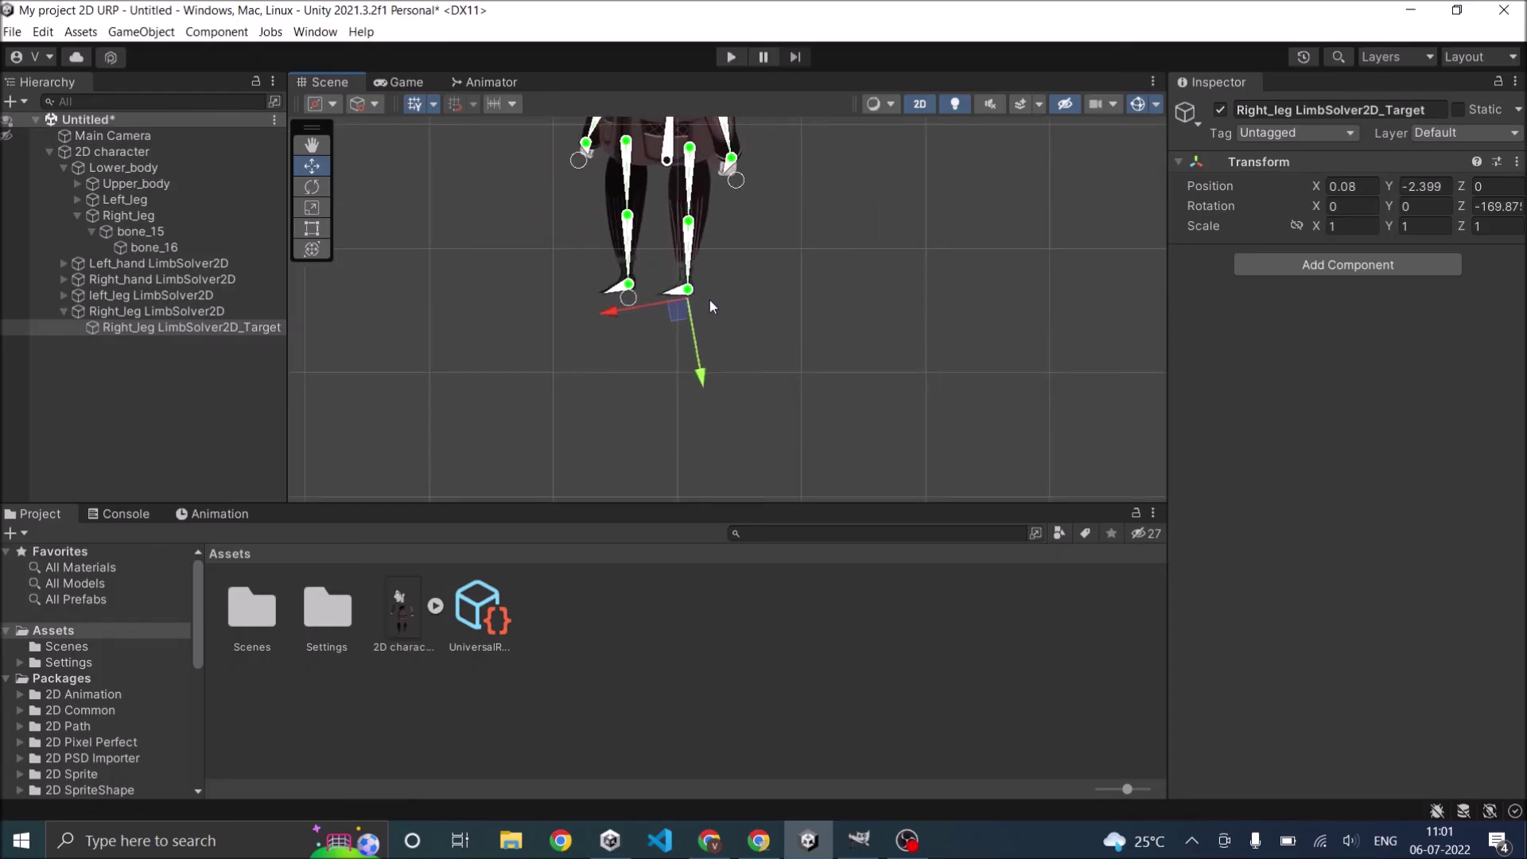
Deselect the right-leg target and collapse the right-leg solver in the object hierarchy
{"action": "scroll", "coordinate": [708, 307], "scroll_direction": "up", "scroll_amount": 2}
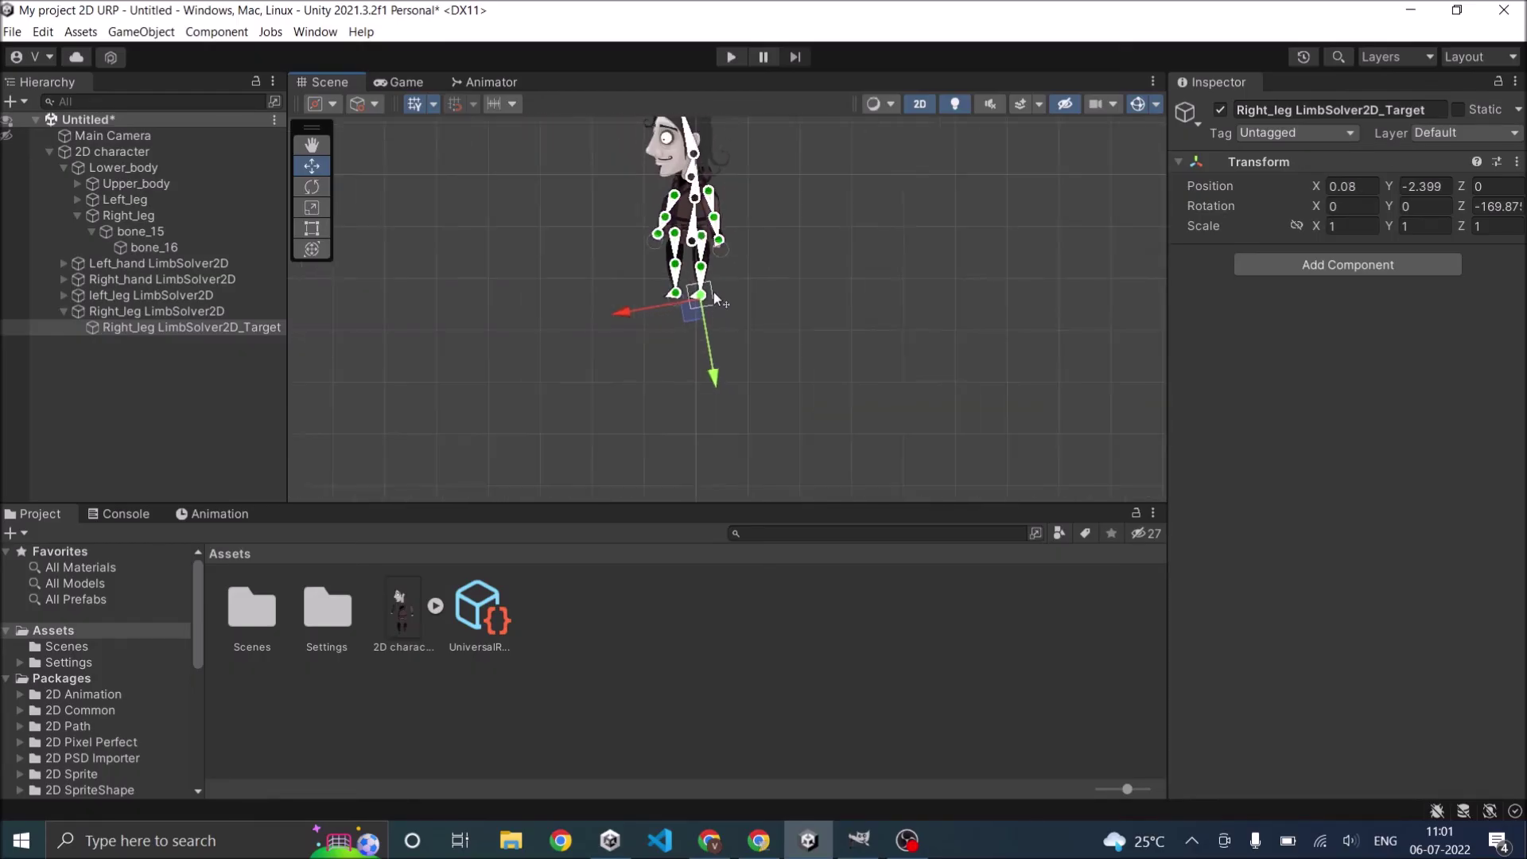
{"action": "middle_click_drag", "start_coordinate": [862, 170], "coordinate": [800, 324]}
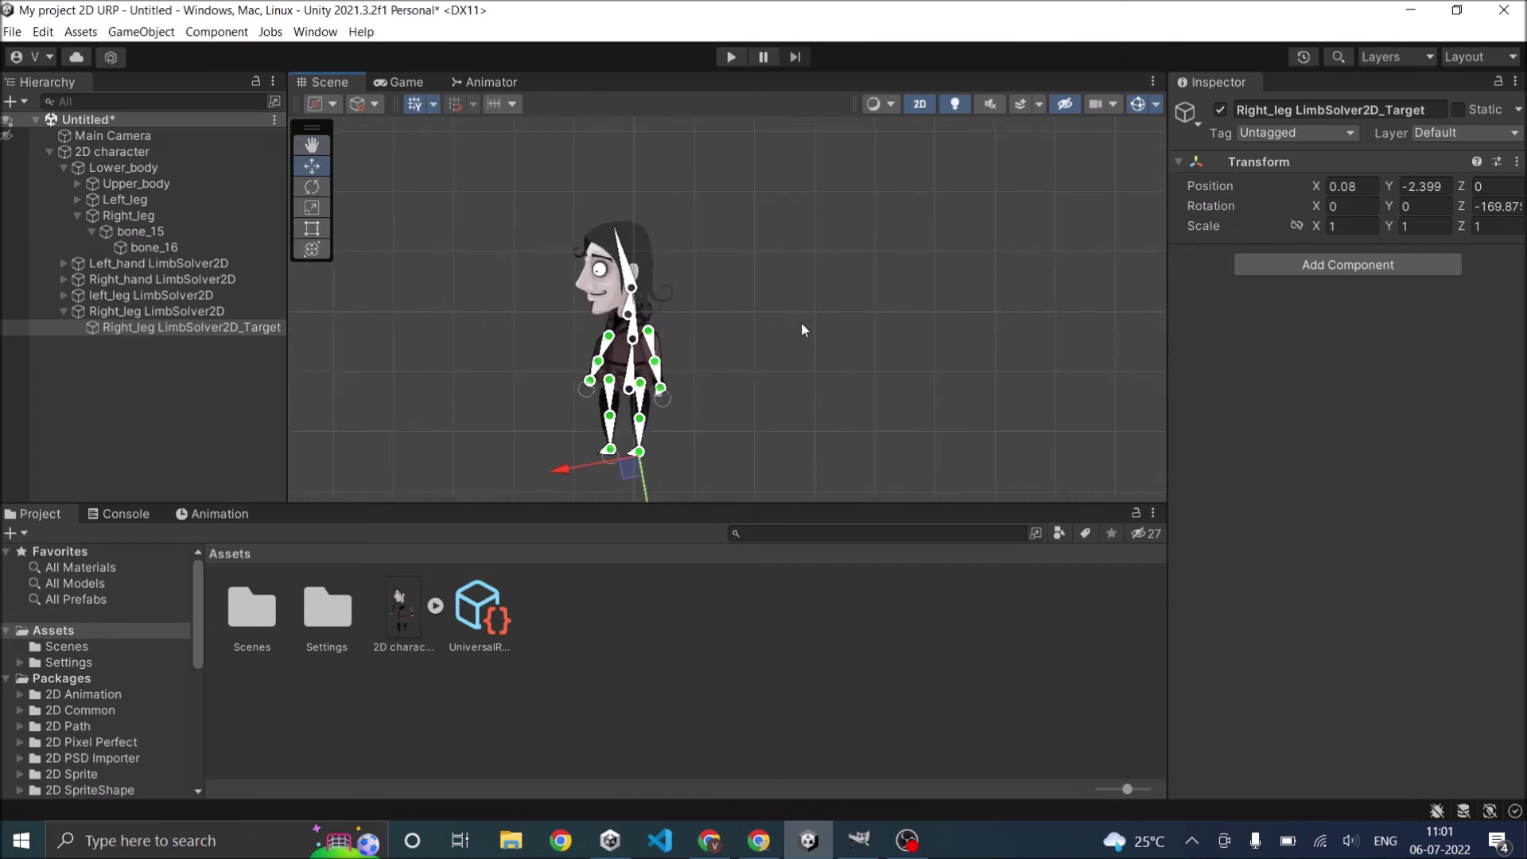
{"action": "scroll", "coordinate": [800, 322], "scroll_direction": "down", "scroll_amount": 1}
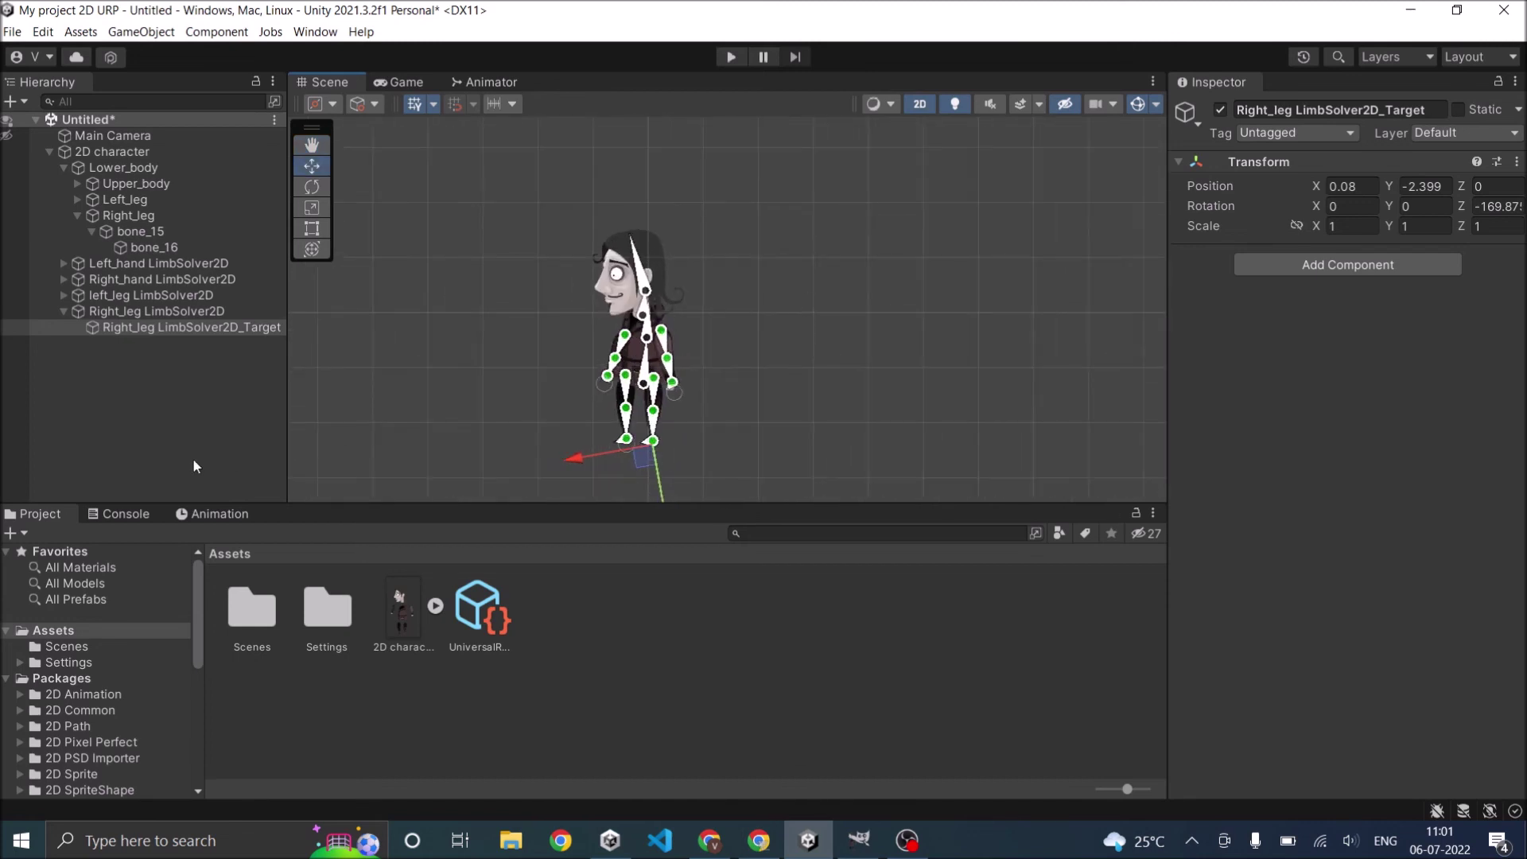
{"action": "left_click", "coordinate": [113, 375]}
{"action": "left_click", "coordinate": [64, 311]}
Test the right arm's IK by pulling the right-hand target slightly upward and away from the body
{"action": "scroll", "coordinate": [509, 390], "scroll_direction": "up", "scroll_amount": 5}
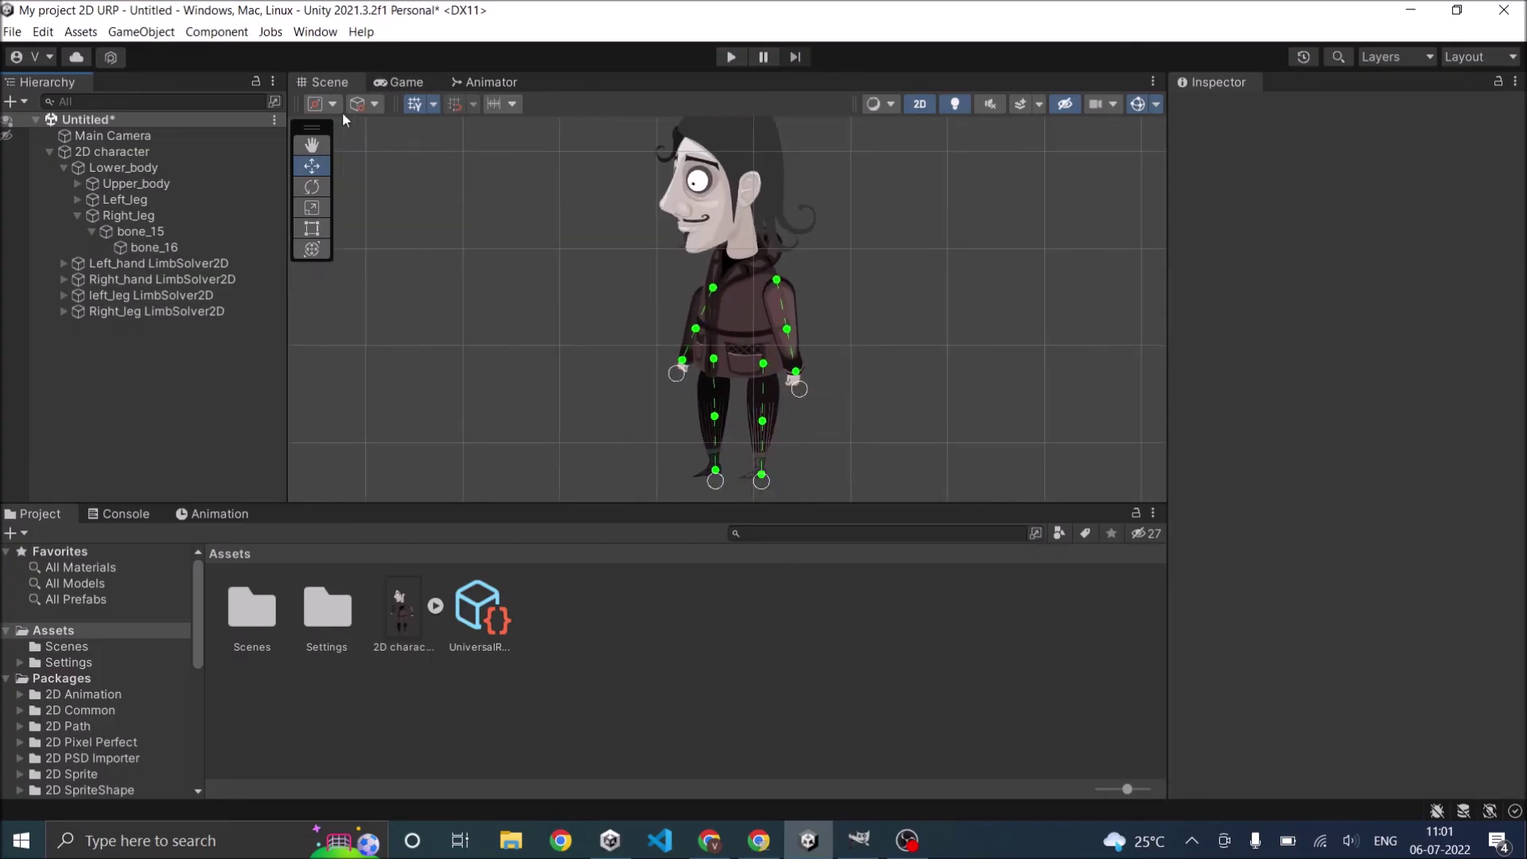
{"action": "scroll", "coordinate": [641, 370], "scroll_direction": "down", "scroll_amount": 2}
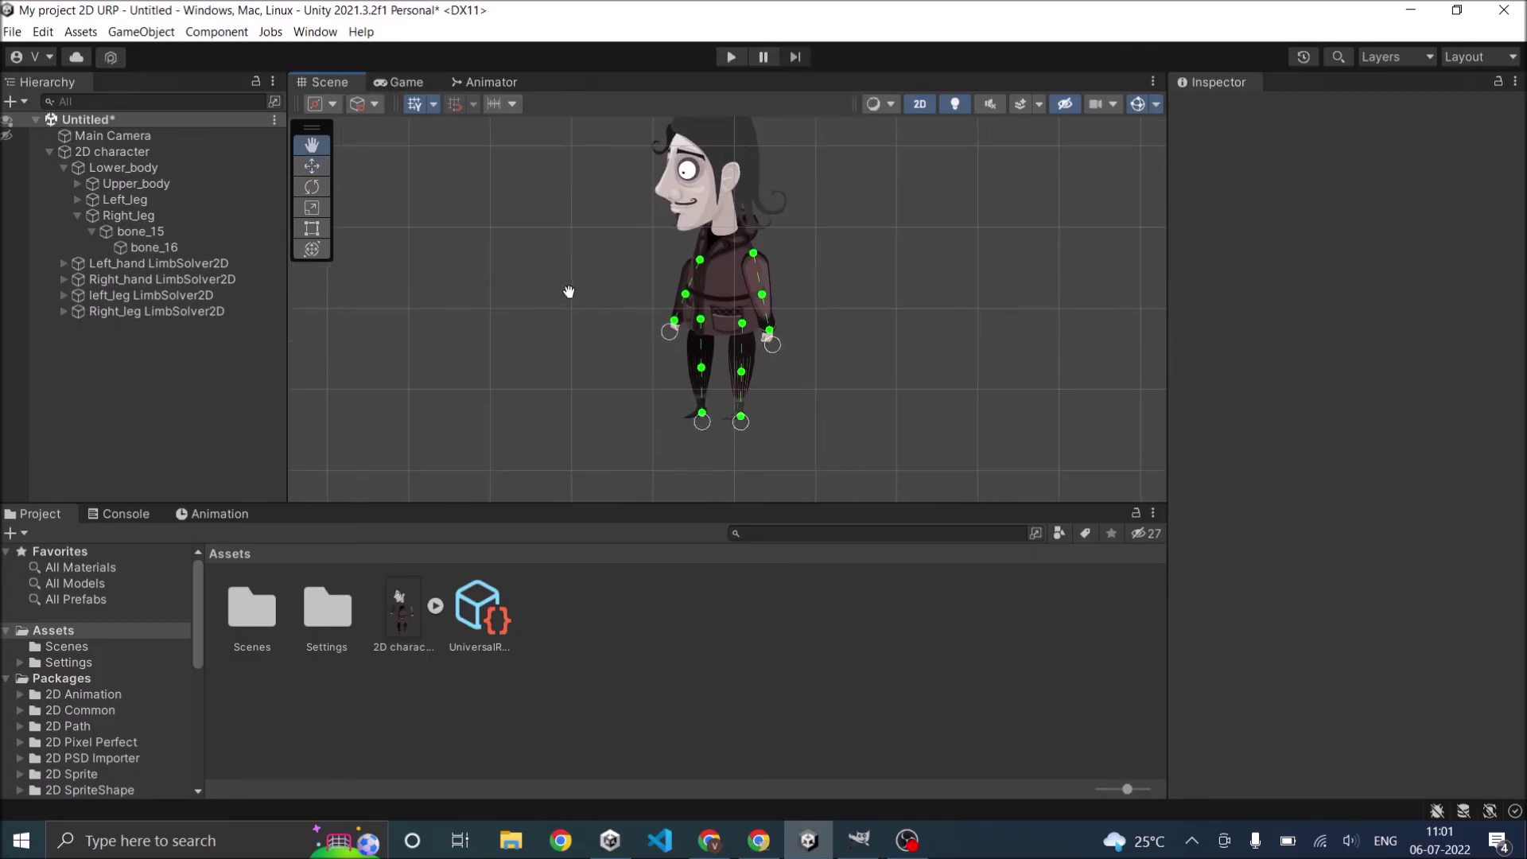
{"action": "scroll", "coordinate": [786, 374], "scroll_direction": "up", "scroll_amount": 3}
{"action": "left_click_drag", "start_coordinate": [763, 310], "coordinate": [789, 288]}
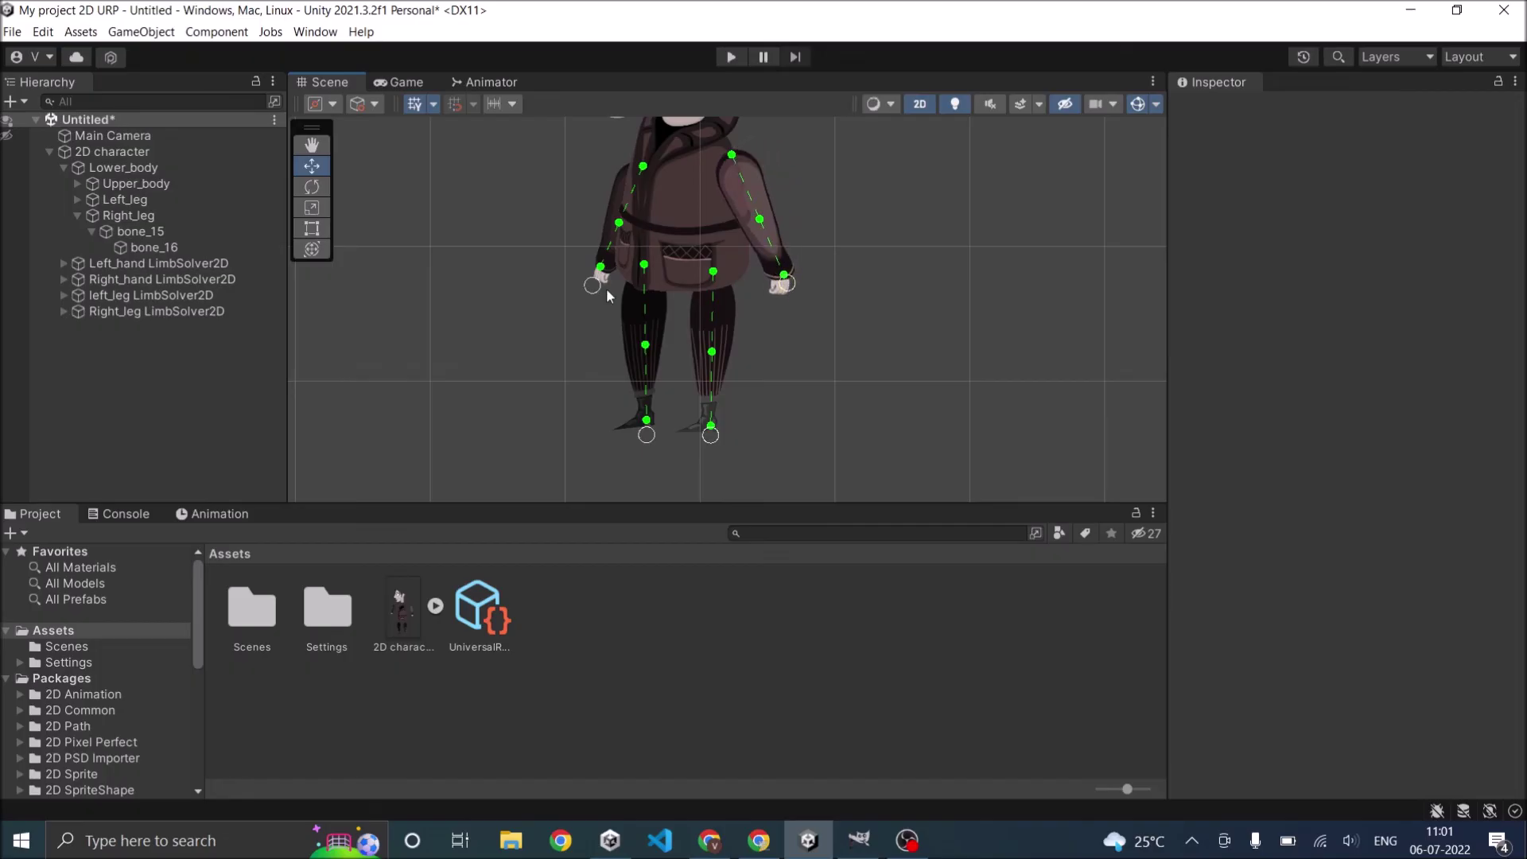
Move the left-hand target slightly toward the body and test the leg IK by moving the foot targets close to the ankles
{"action": "mouse_move", "coordinate": [593, 285]}
{"action": "left_mouse_down"}
{"action": "mouse_move", "coordinate": [618, 245]}
{"action": "mouse_move", "coordinate": [603, 275]}
{"action": "left_mouse_up"}
{"action": "left_click_drag", "start_coordinate": [648, 436], "coordinate": [712, 438]}
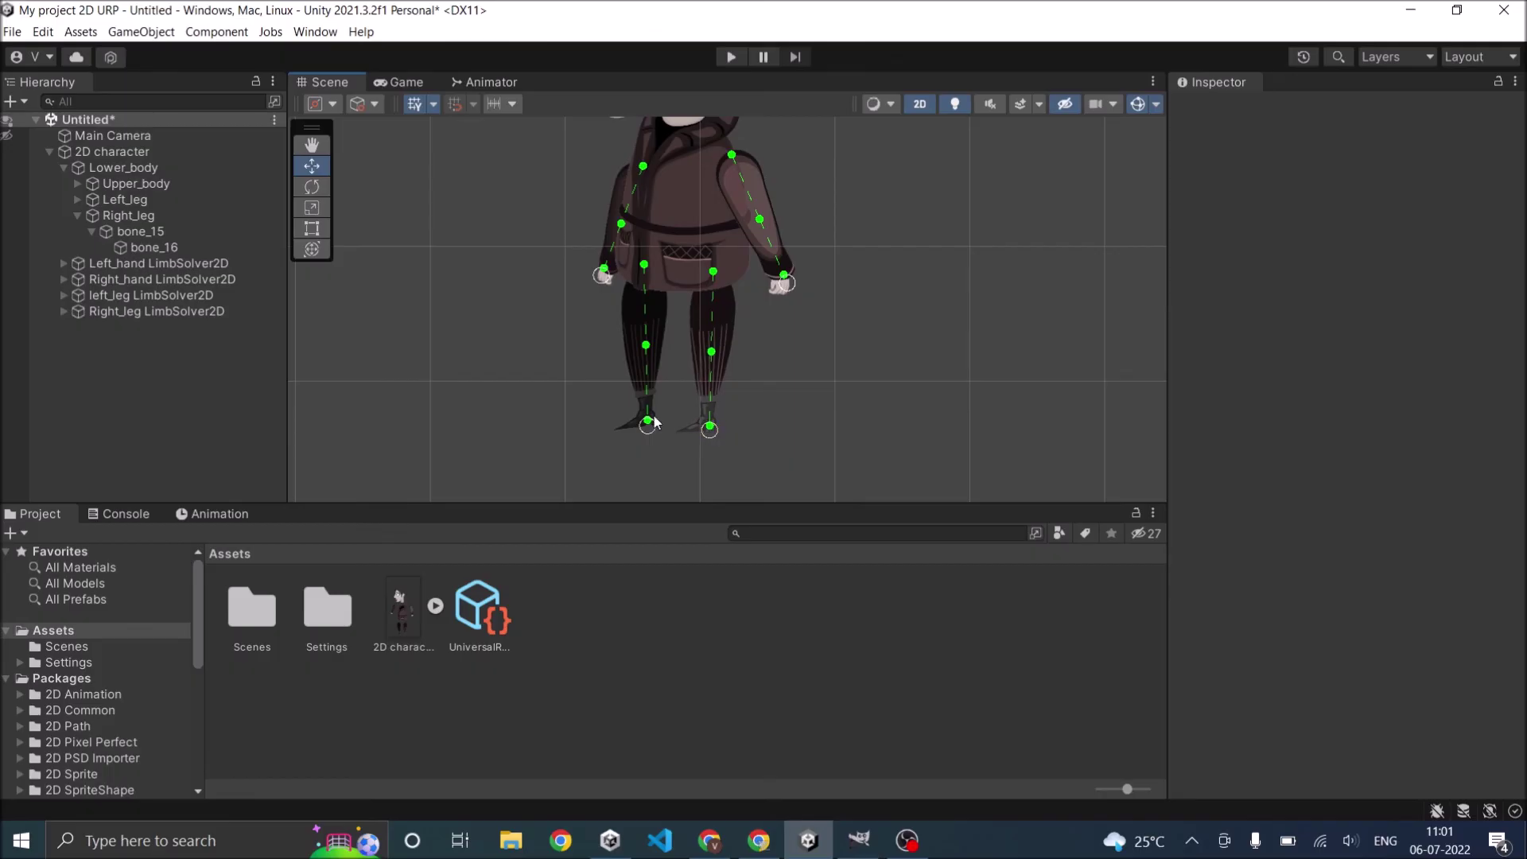
Enable Flip on the left-leg limb solver and test the leg bending by moving the foot targets
{"action": "left_click", "coordinate": [160, 295]}
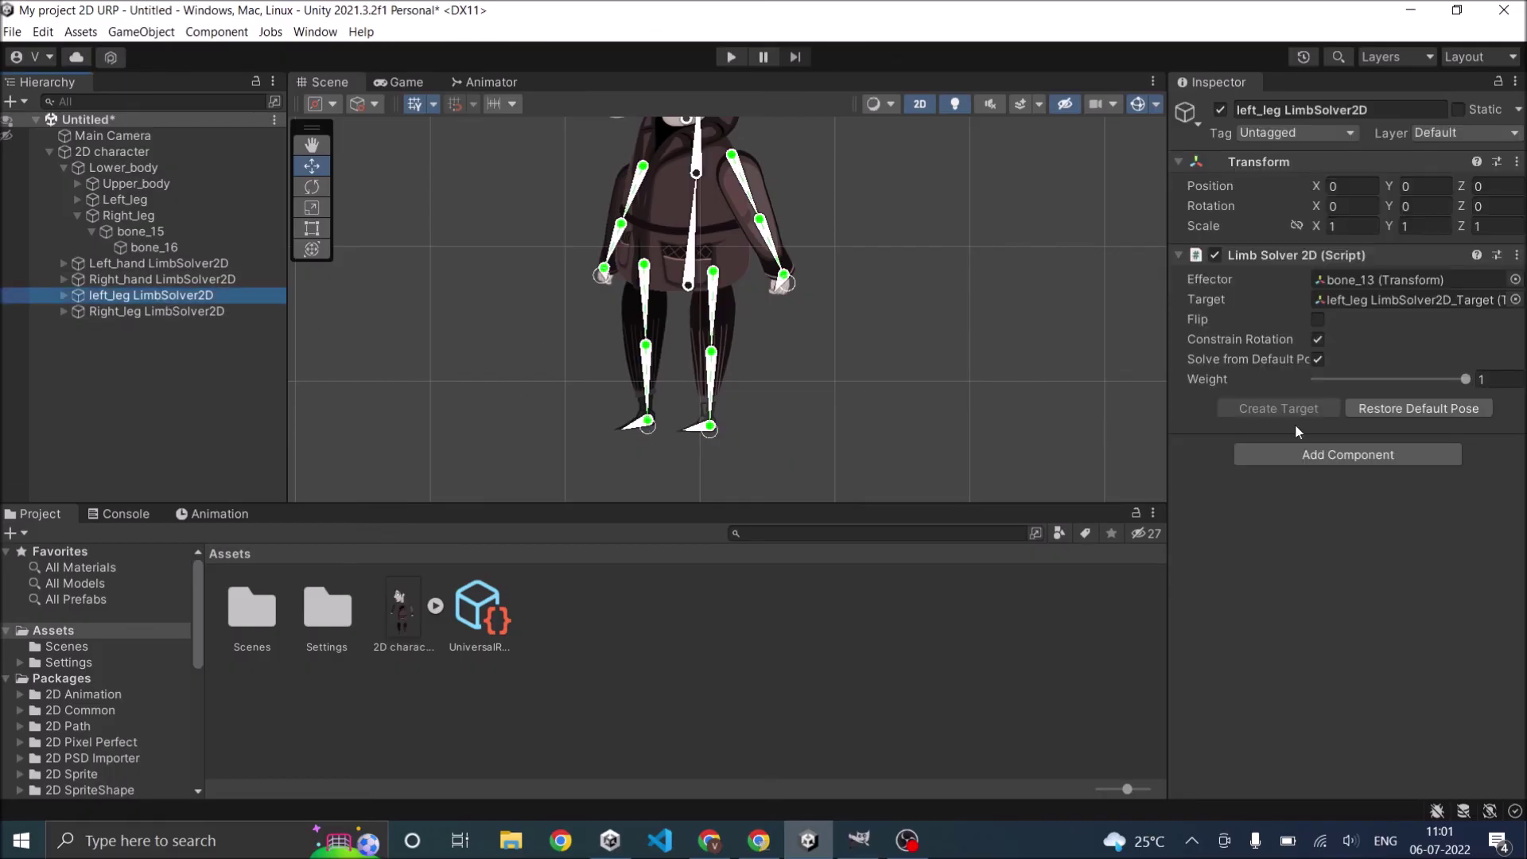
{"action": "left_click", "coordinate": [1317, 320]}
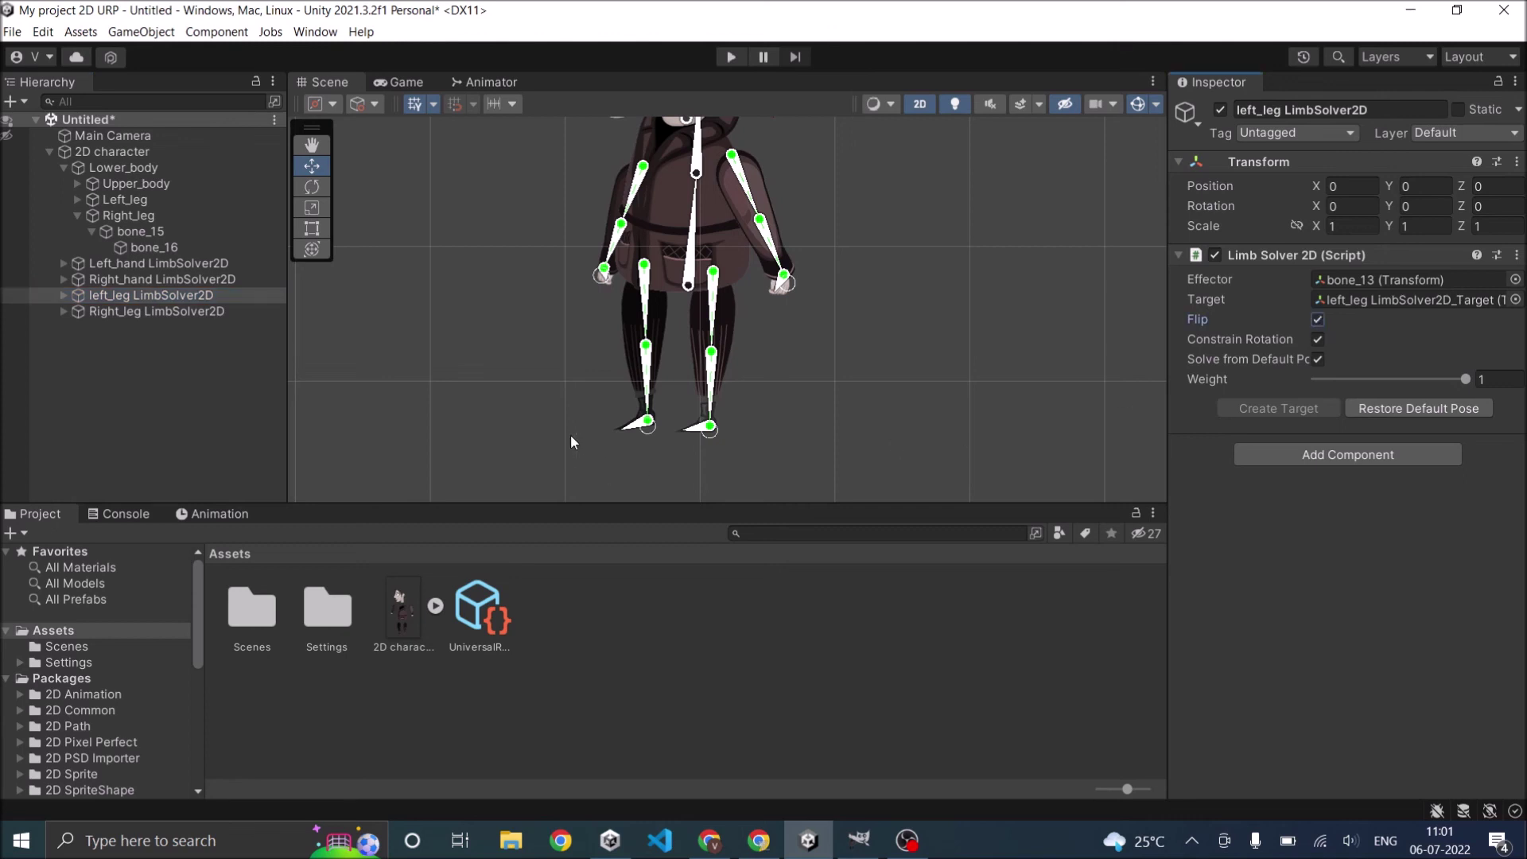
{"action": "left_click_drag", "start_coordinate": [649, 433], "coordinate": [722, 443]}
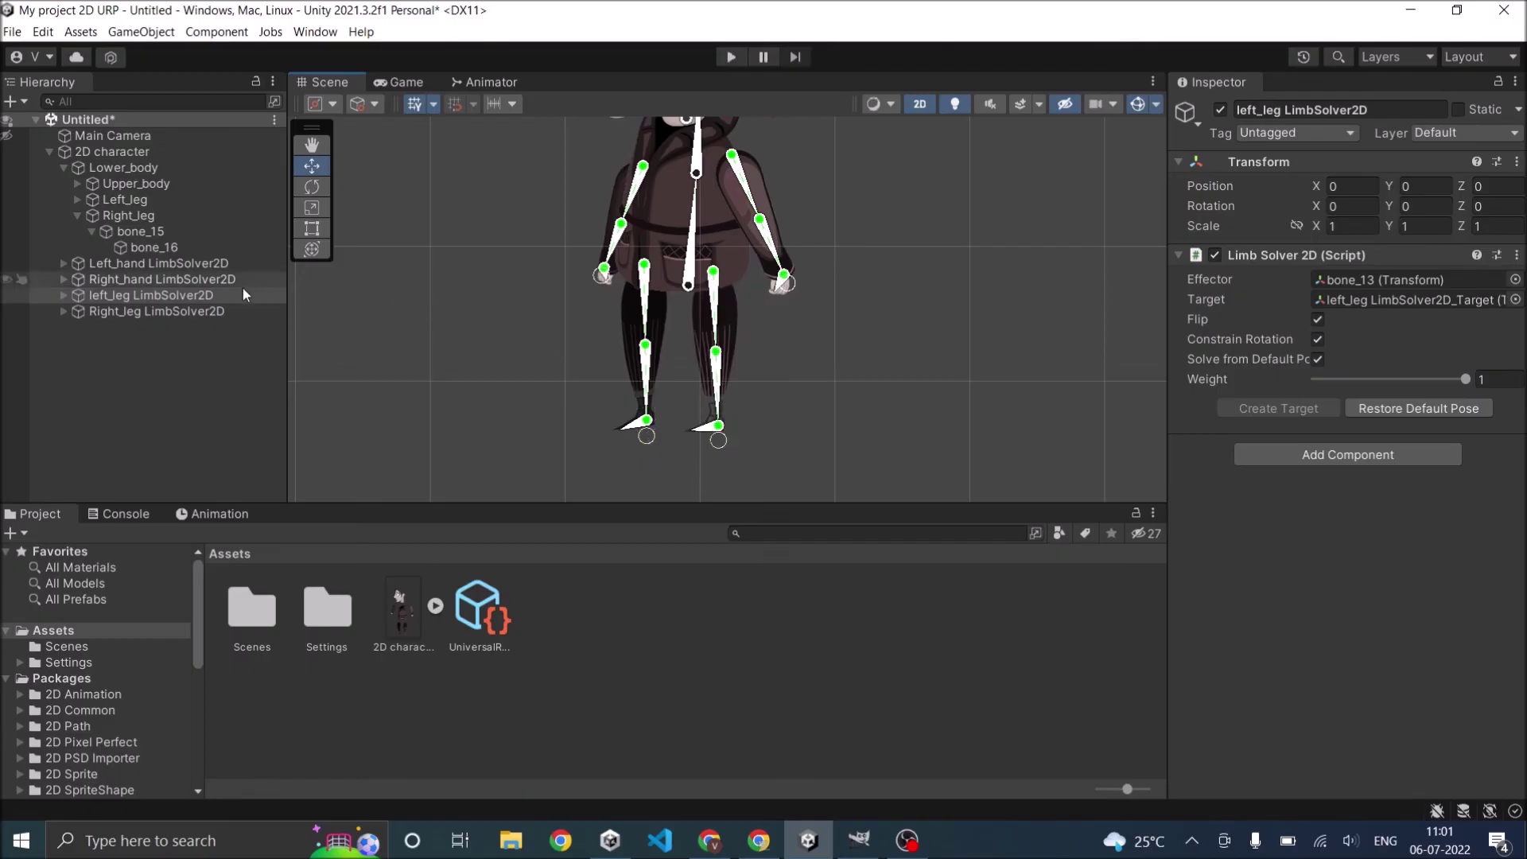
Enable Flip on the right-leg limb solver and test the bend by moving the right foot's target
{"action": "left_click", "coordinate": [159, 311]}
{"action": "left_click", "coordinate": [1316, 319]}
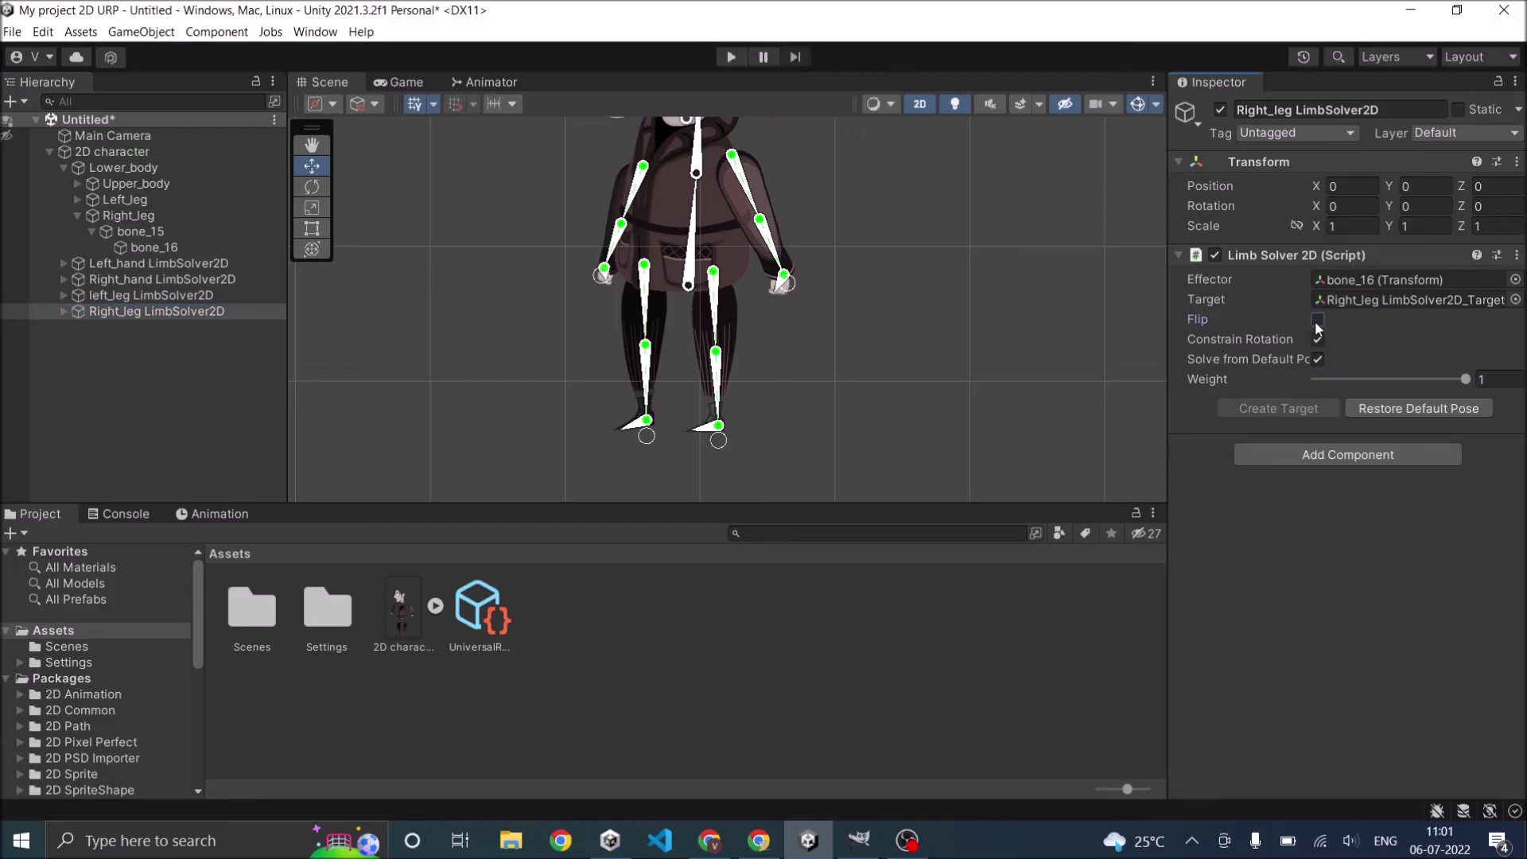
{"action": "mouse_move", "coordinate": [716, 442]}
{"action": "left_mouse_down"}
{"action": "mouse_move", "coordinate": [725, 410]}
{"action": "mouse_move", "coordinate": [723, 446]}
{"action": "left_mouse_up"}
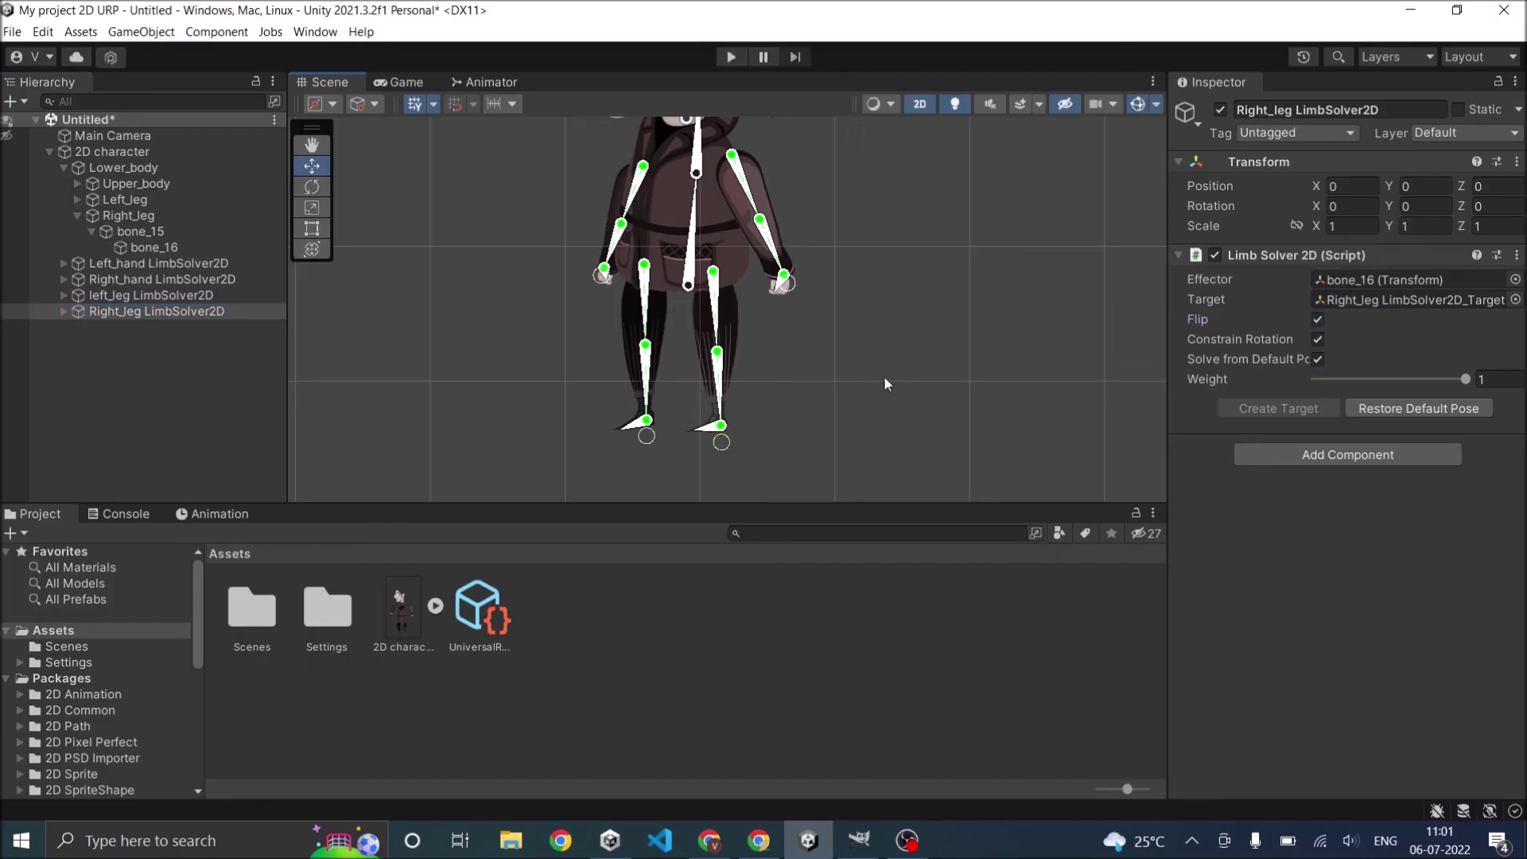
Create a new animation clip named idle for the 2D character object and save it in the Assets folder
{"action": "scroll", "coordinate": [878, 362], "scroll_direction": "down", "scroll_amount": 5}
{"action": "scroll", "coordinate": [879, 374], "scroll_direction": "down", "scroll_amount": 2}
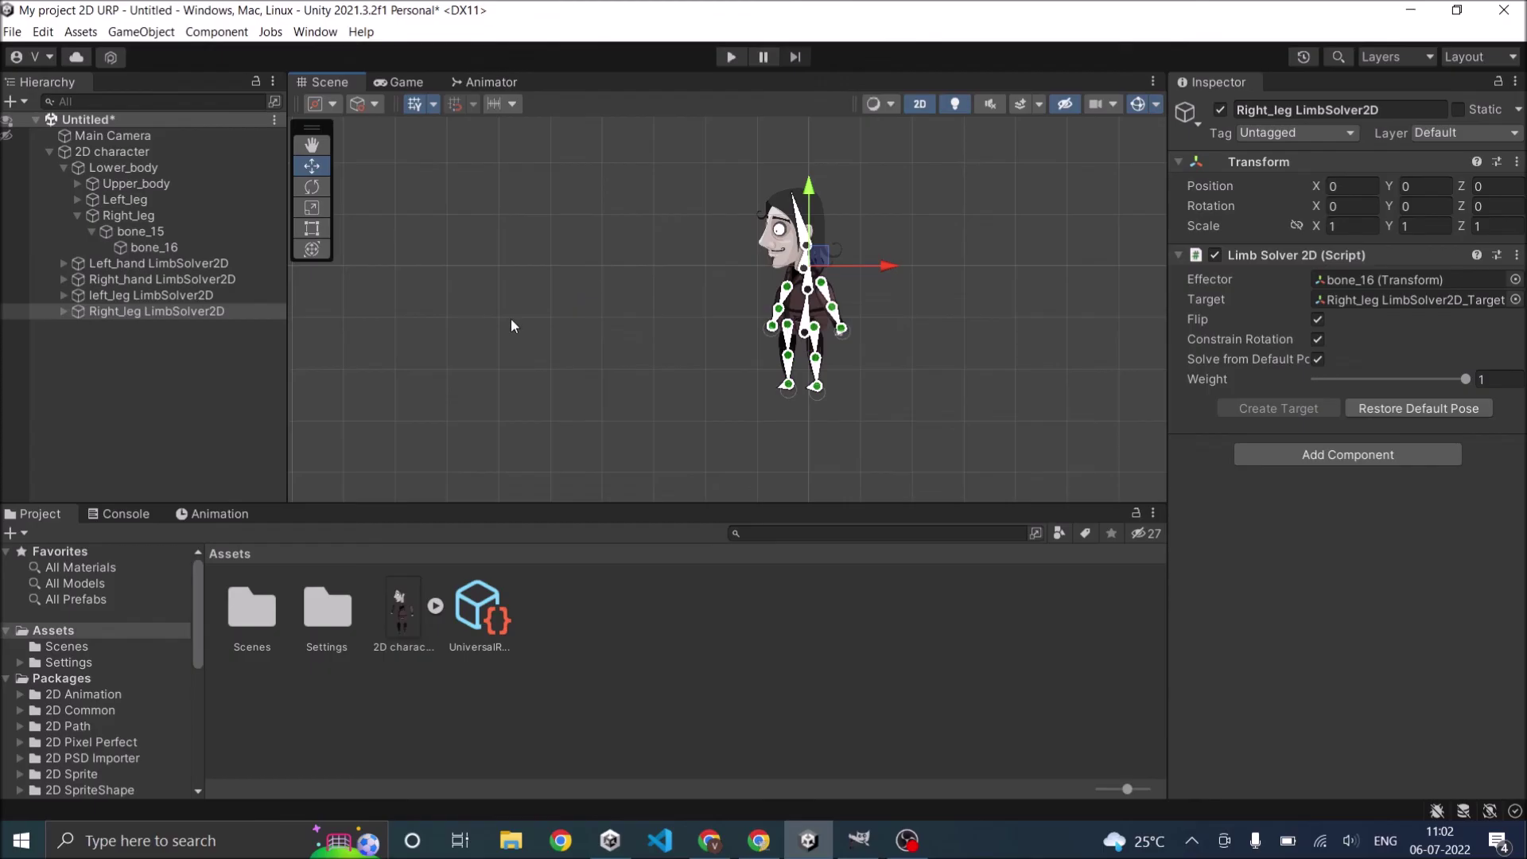
{"action": "left_click", "coordinate": [226, 516]}
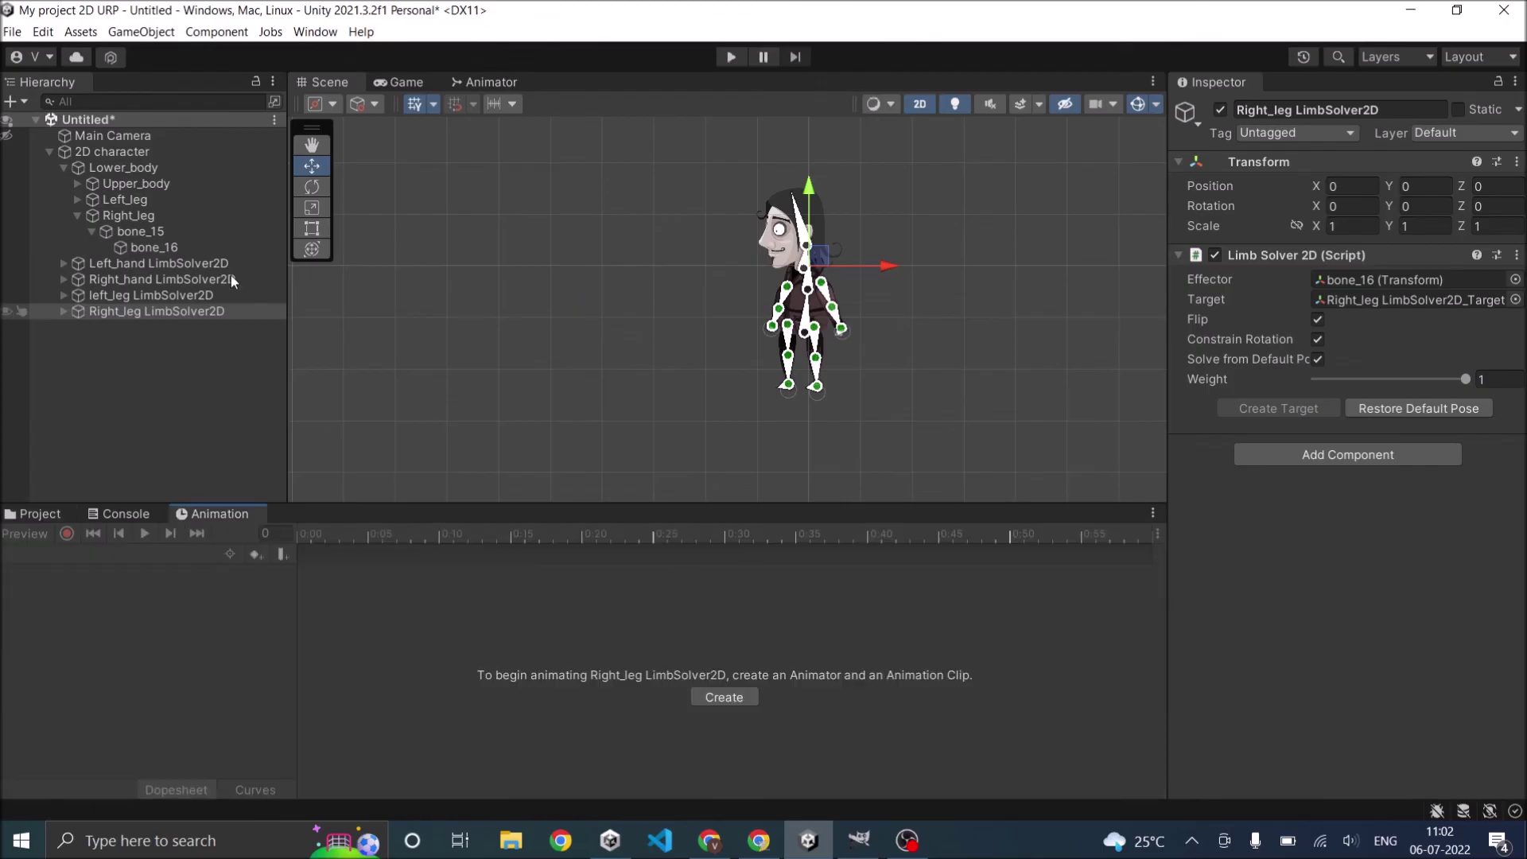
{"action": "left_click", "coordinate": [50, 151]}
{"action": "left_click", "coordinate": [65, 151]}
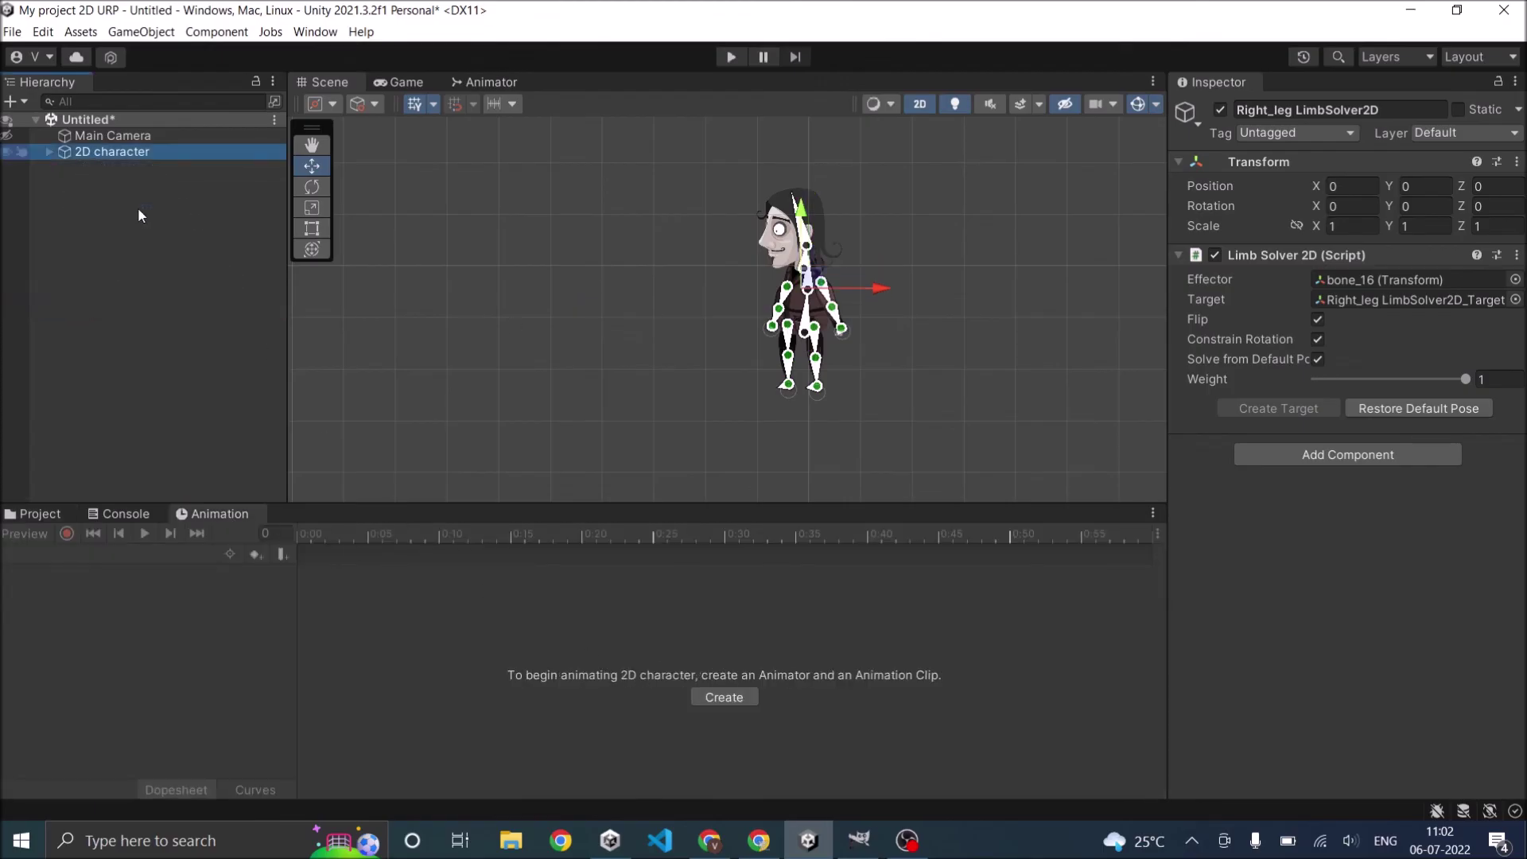
{"action": "left_click", "coordinate": [728, 699]}
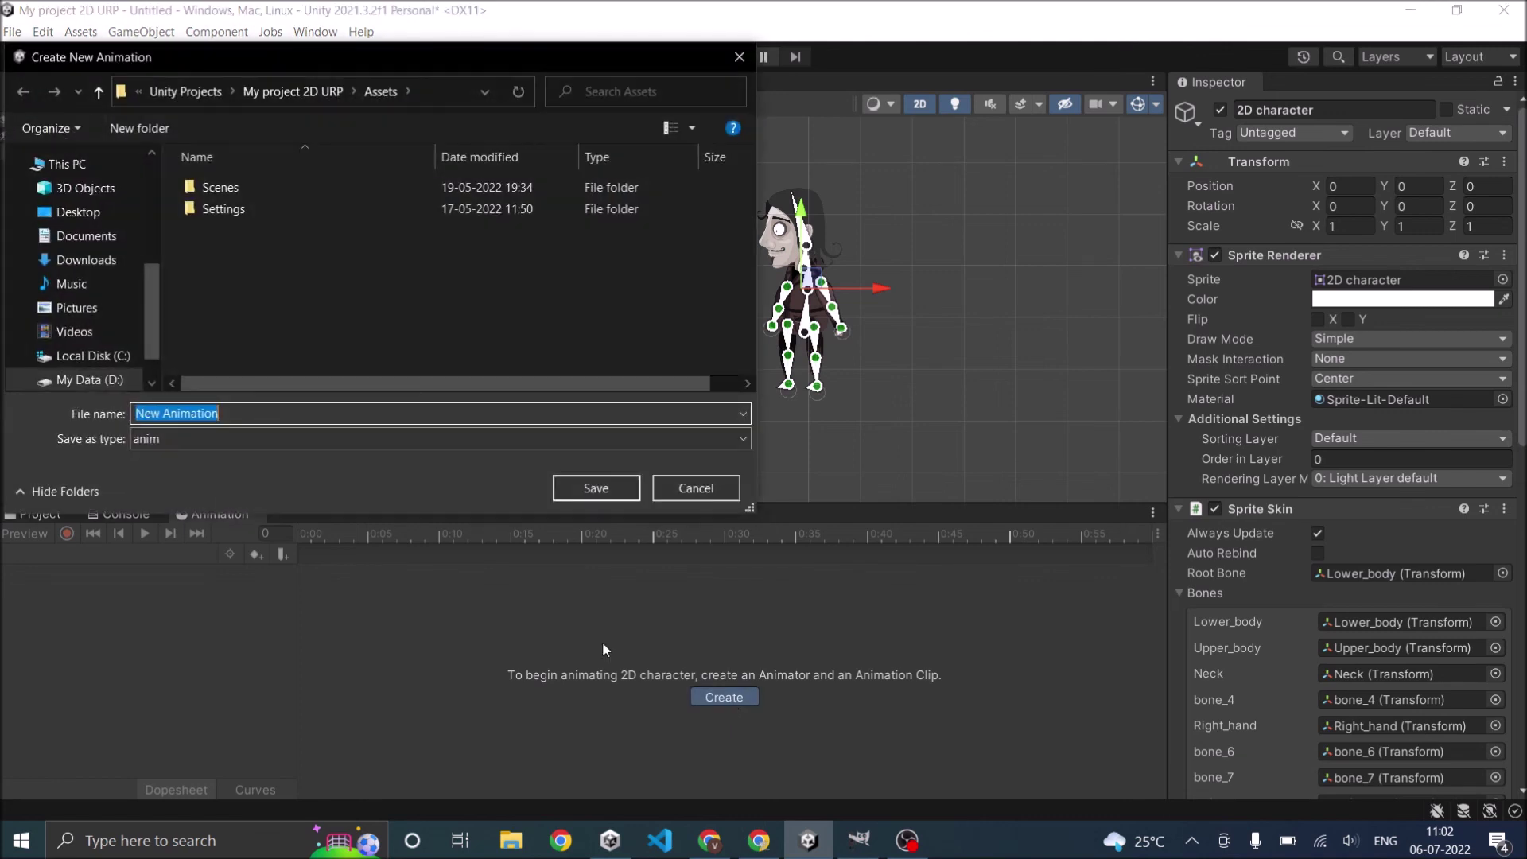
{"action": "type", "text": "idle"}
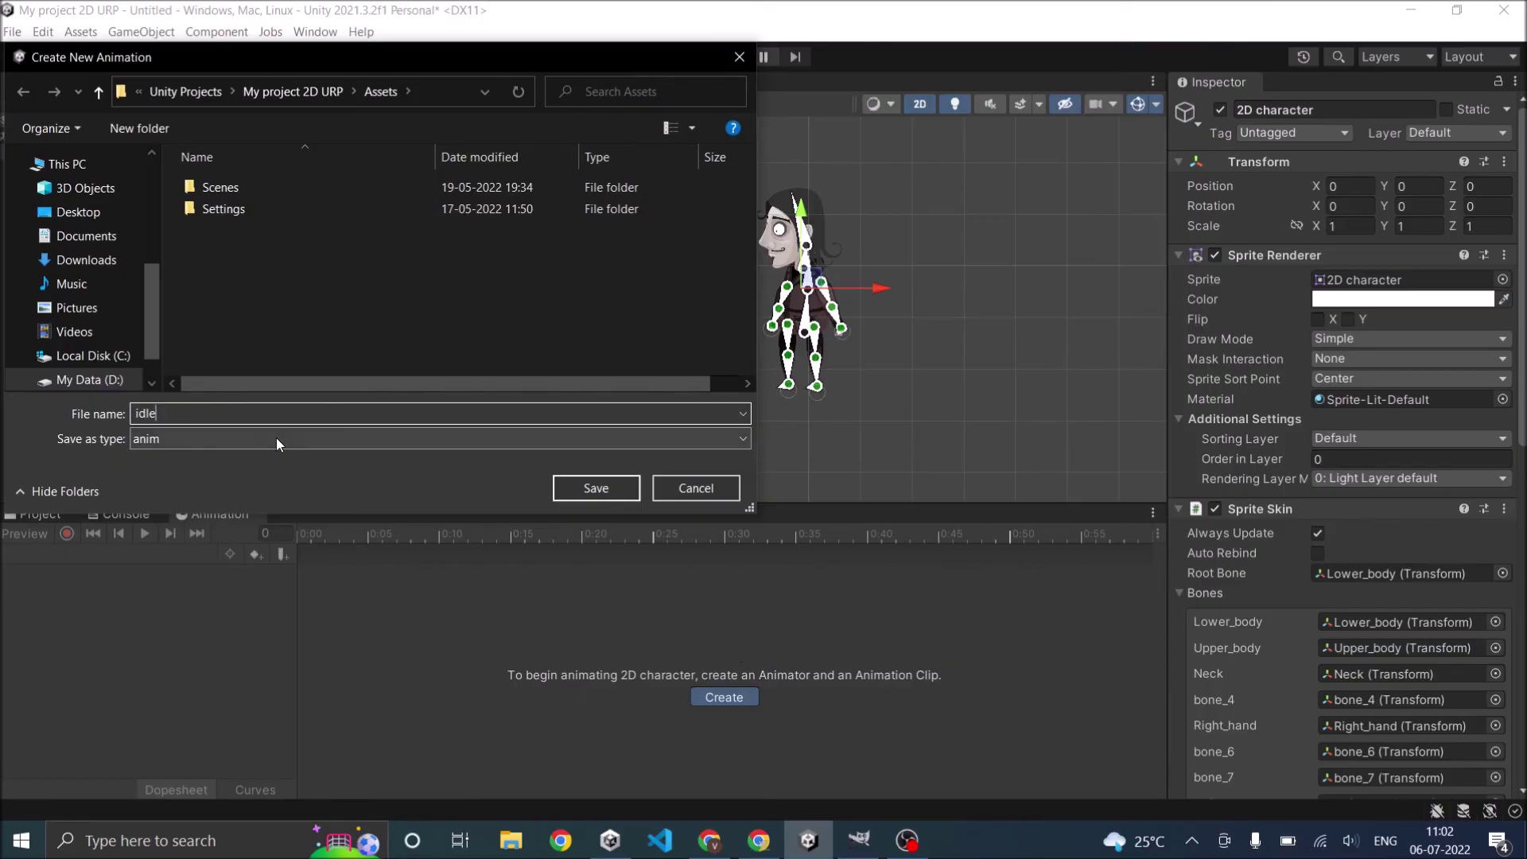
{"action": "left_click", "coordinate": [597, 490]}
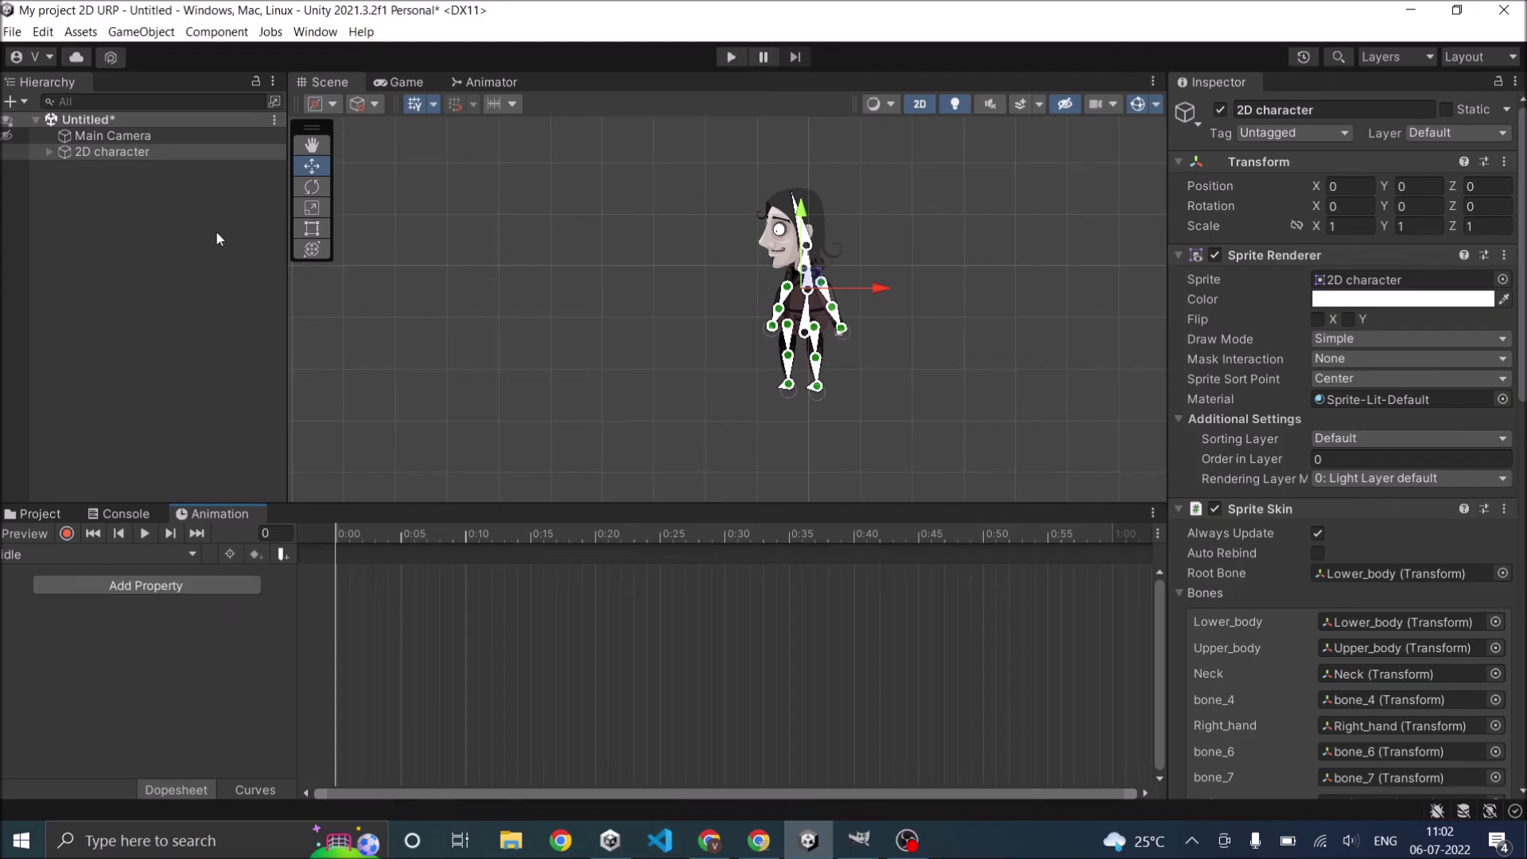
Start keyframe recording and pose both hand targets closer to the body's sides at frame 0
{"action": "left_click", "coordinate": [67, 534]}
{"action": "scroll", "coordinate": [778, 395], "scroll_direction": "up", "scroll_amount": 3}
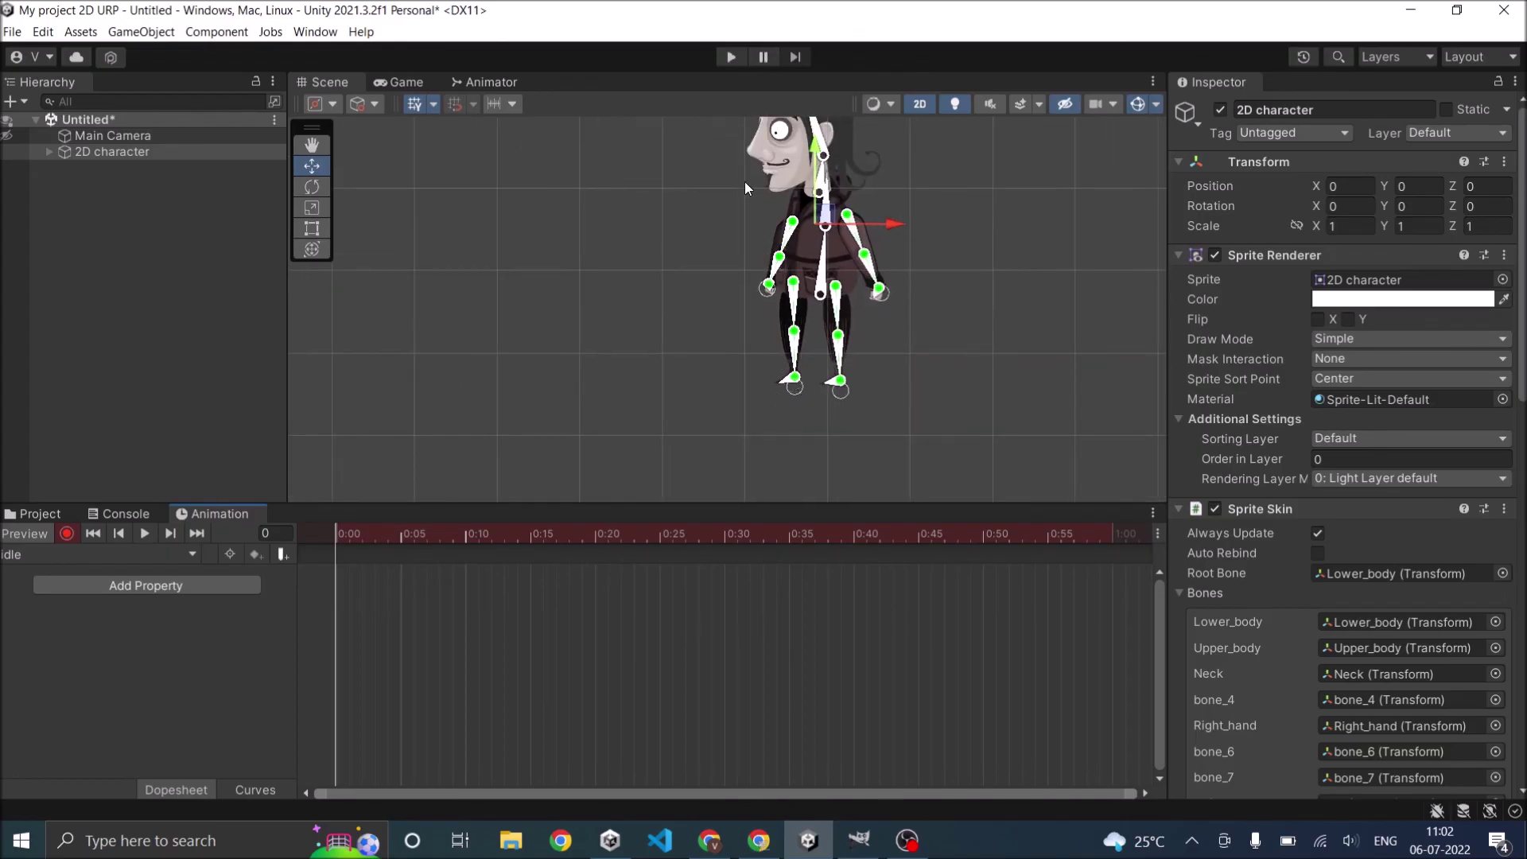
{"action": "scroll", "coordinate": [744, 190], "scroll_direction": "down", "scroll_amount": 1}
{"action": "middle_click_drag", "start_coordinate": [730, 206], "coordinate": [710, 342]}
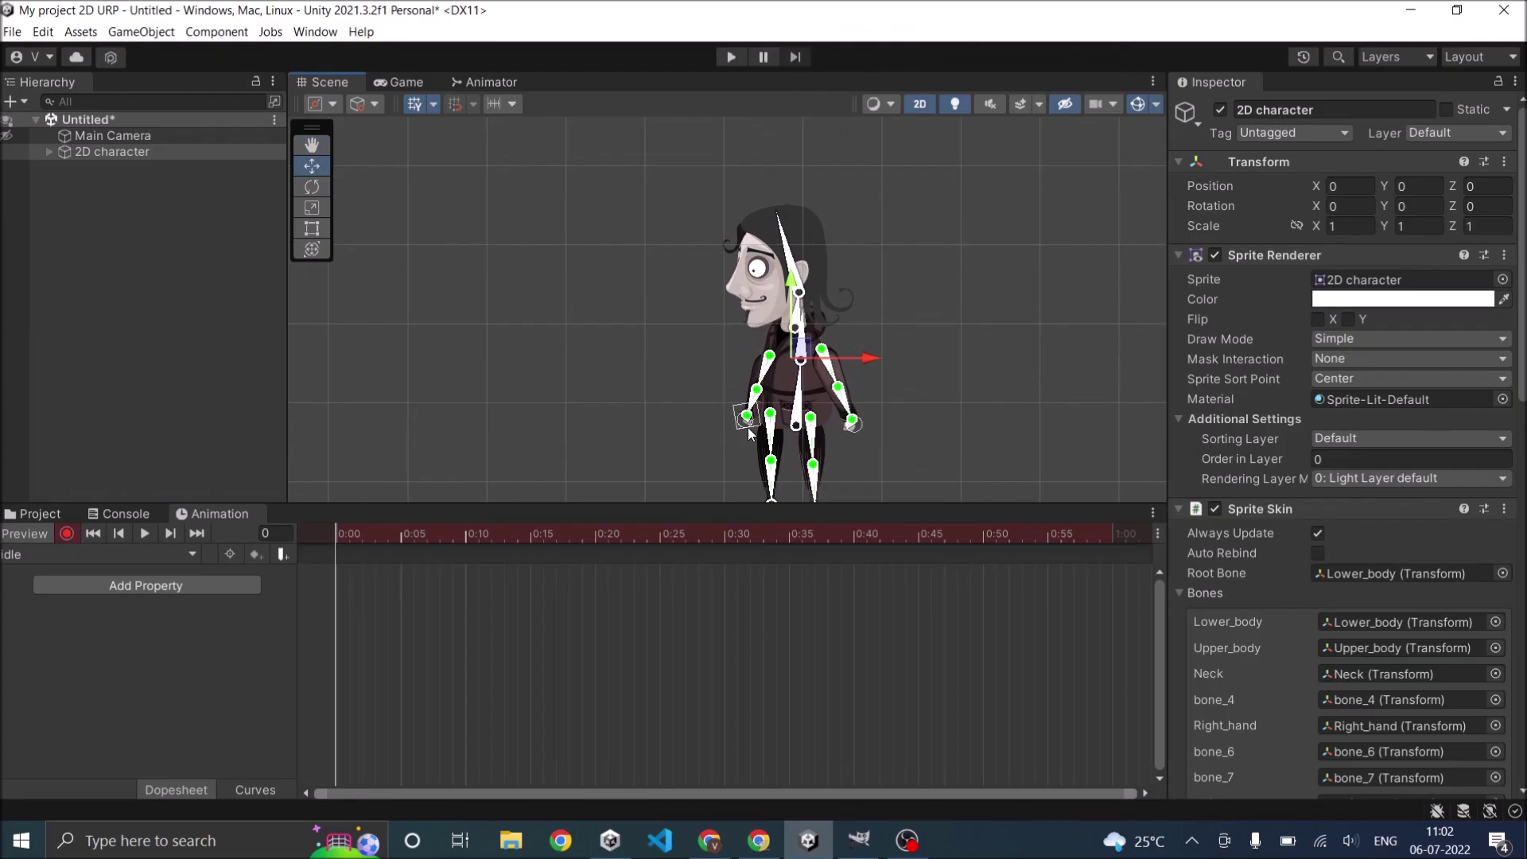
{"action": "left_click_drag", "start_coordinate": [745, 430], "coordinate": [754, 436]}
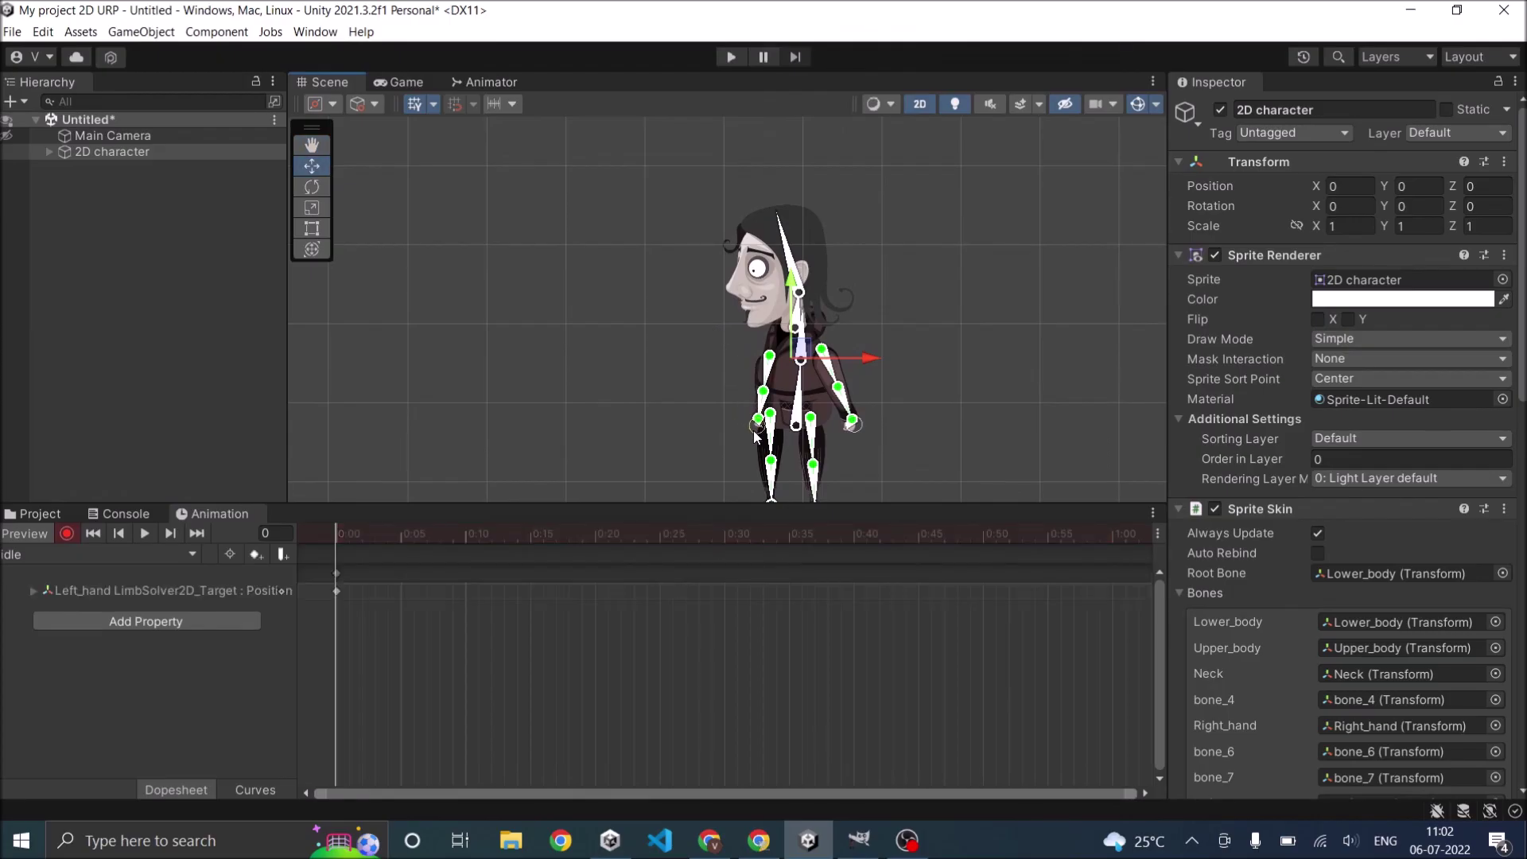
{"action": "left_click_drag", "start_coordinate": [859, 427], "coordinate": [839, 434]}
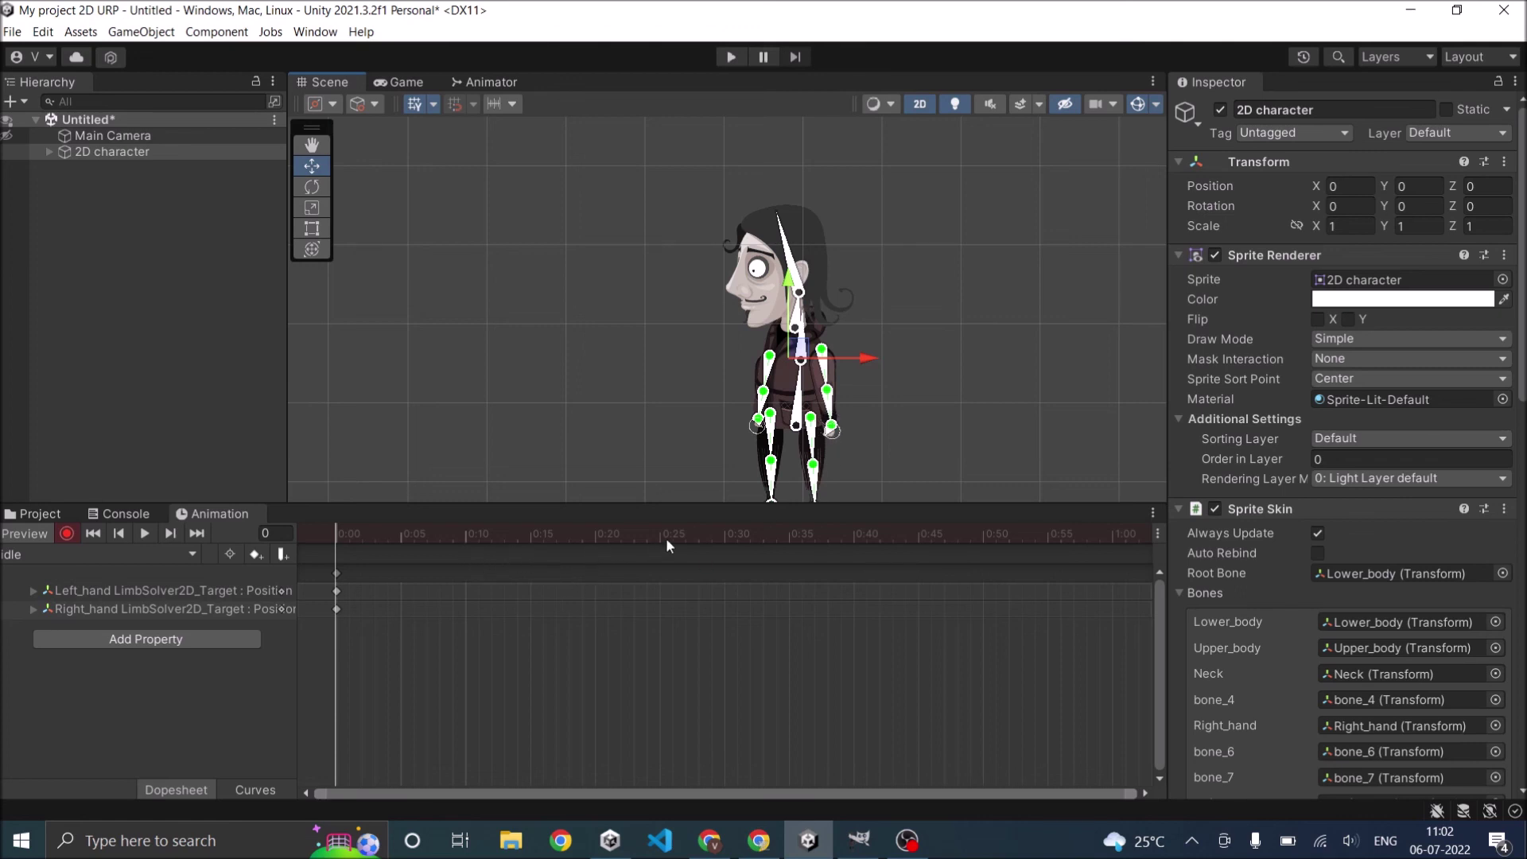
At frame 30, move both hand targets further inward and rotate the head bone back to about 10.5 degrees
{"action": "left_click", "coordinate": [723, 535]}
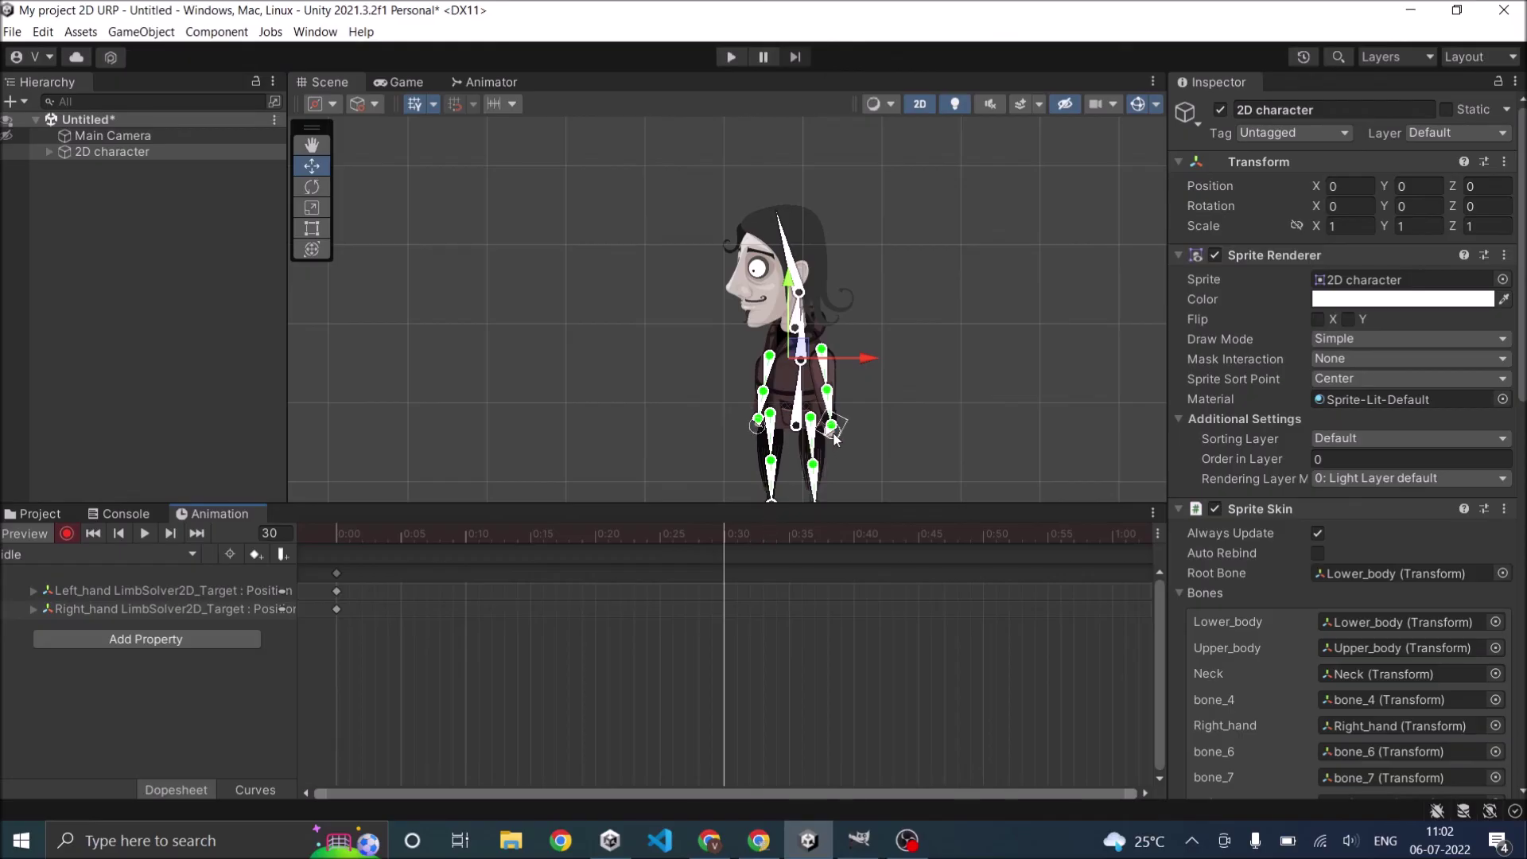
{"action": "left_click_drag", "start_coordinate": [832, 431], "coordinate": [814, 436]}
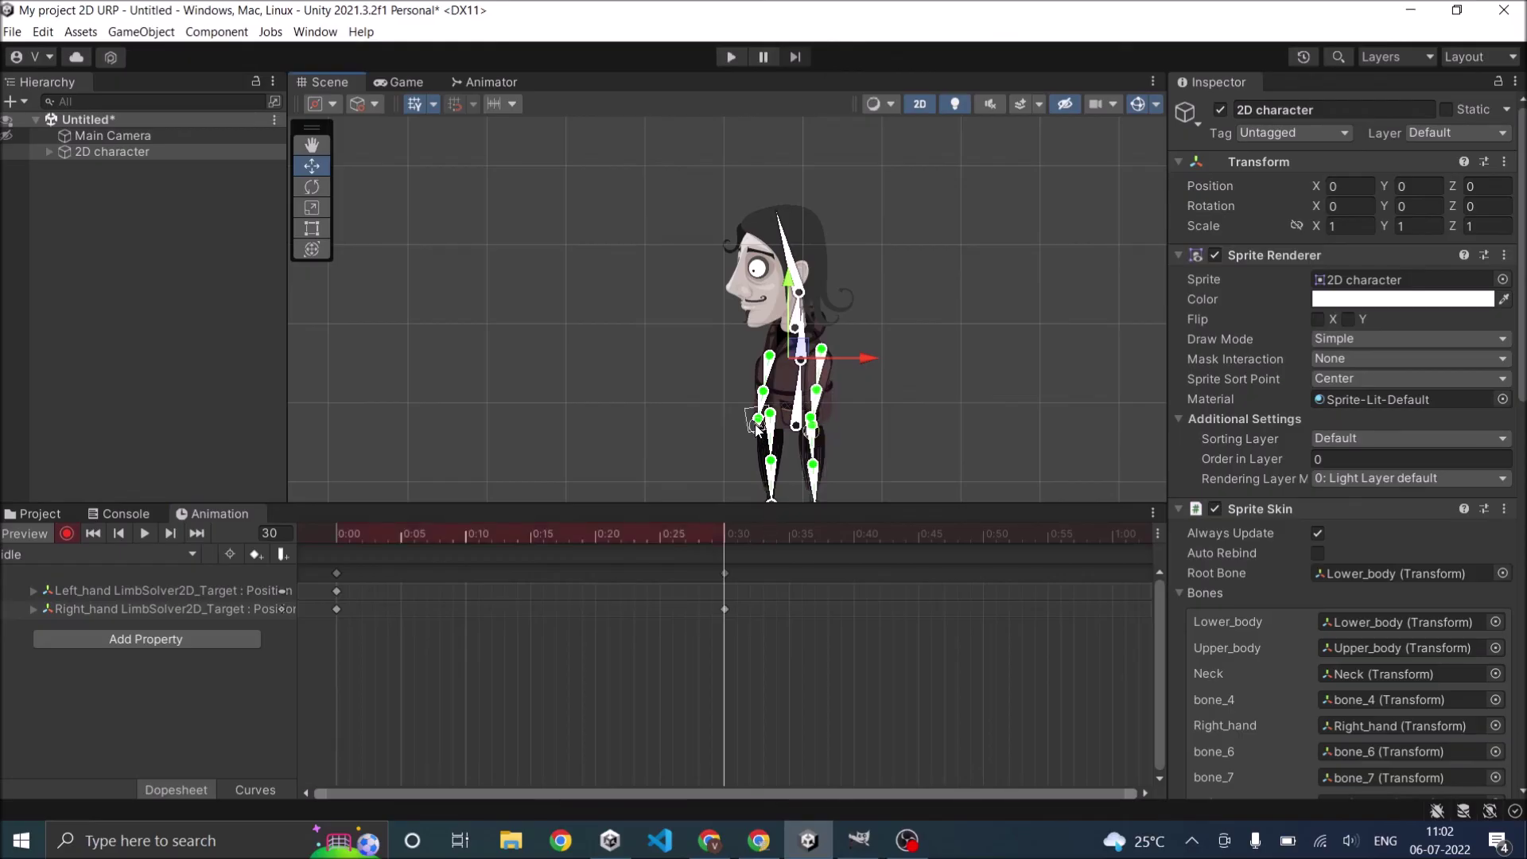
{"action": "left_click_drag", "start_coordinate": [756, 429], "coordinate": [780, 428]}
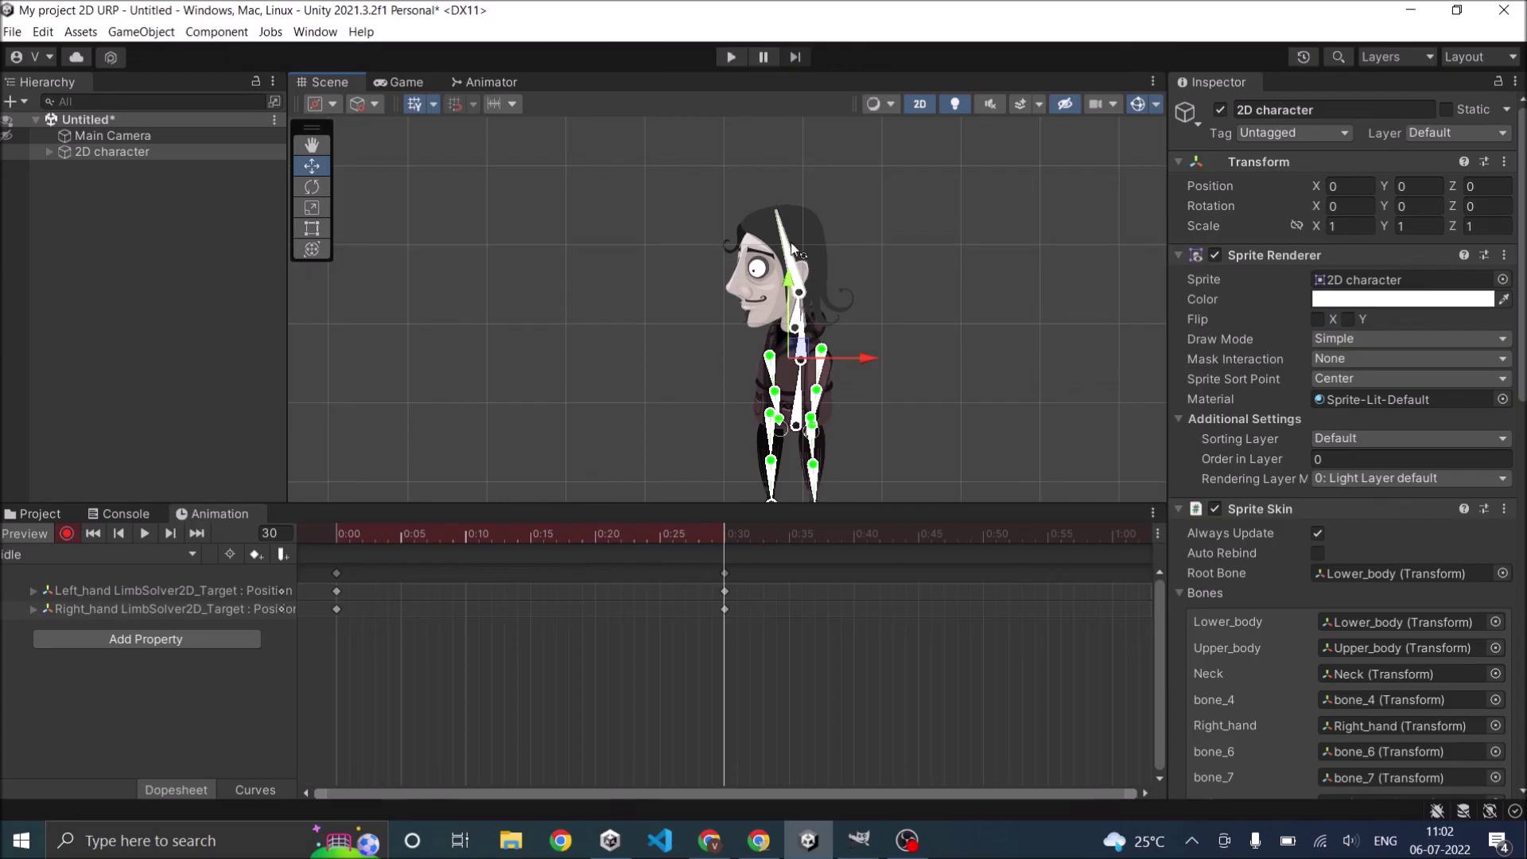
{"action": "left_click_drag", "start_coordinate": [786, 241], "coordinate": [798, 243]}
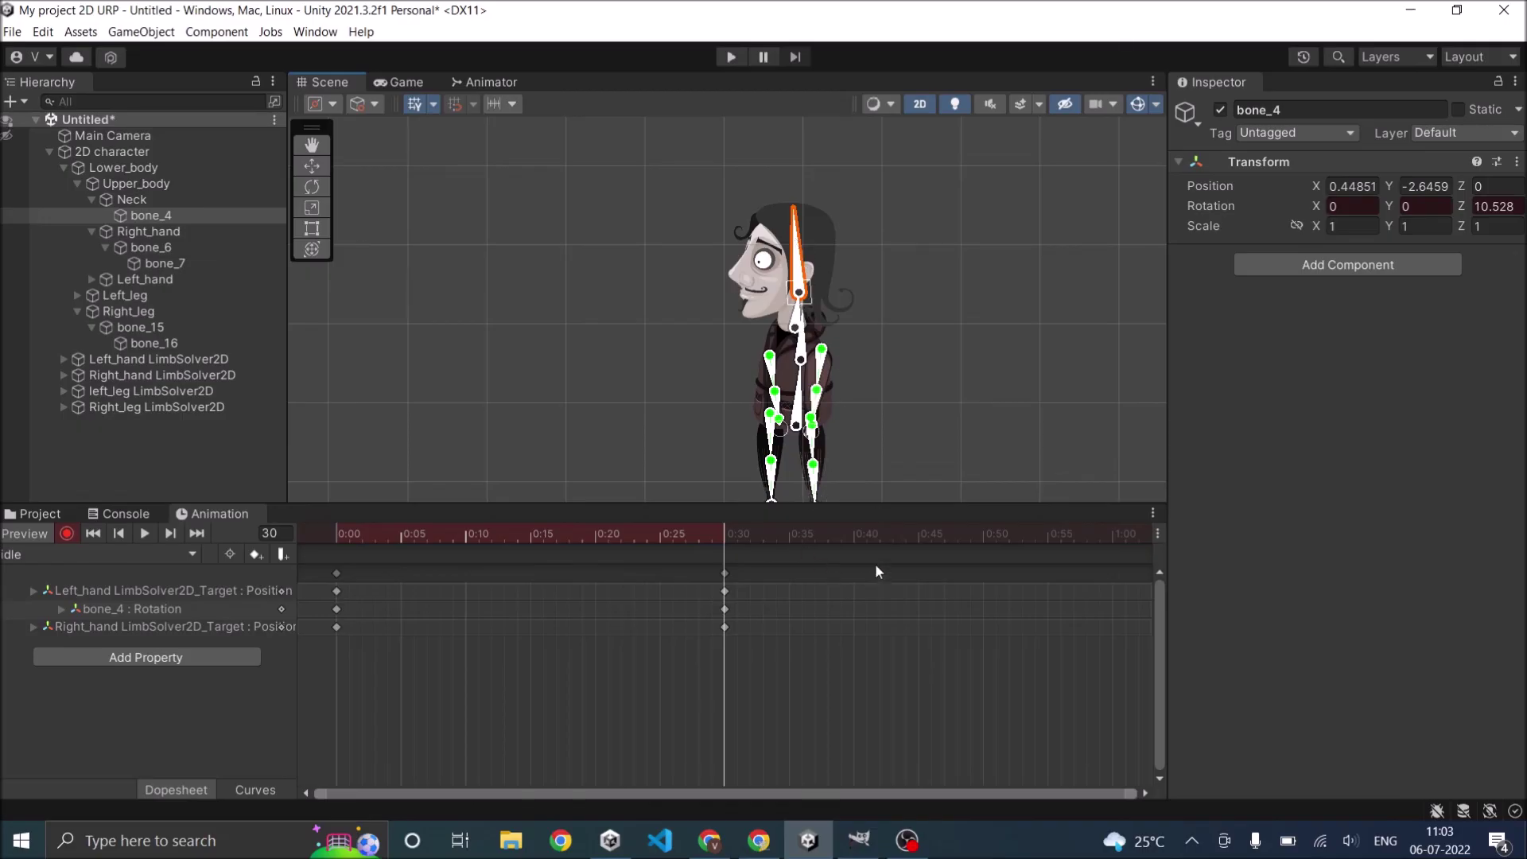
At frame 60, raise the left hand in front of the body, rest the right hand at the hip and rotate the head bone to about 29.5 degrees
{"action": "left_click", "coordinate": [1112, 537]}
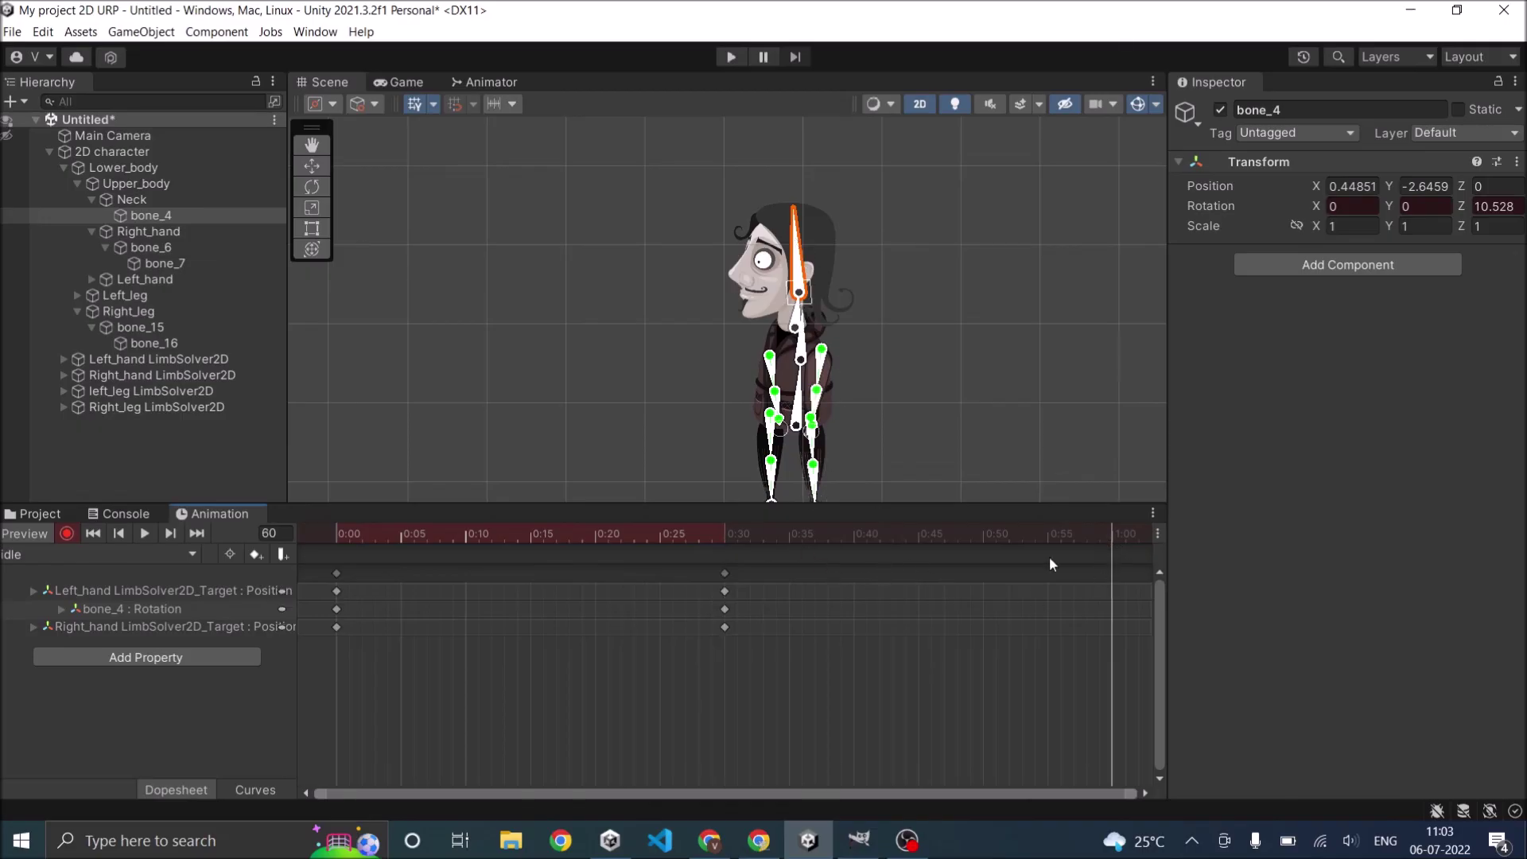
{"action": "scroll", "coordinate": [913, 472], "scroll_direction": "down", "scroll_amount": 1}
{"action": "left_click_drag", "start_coordinate": [806, 443], "coordinate": [807, 429]}
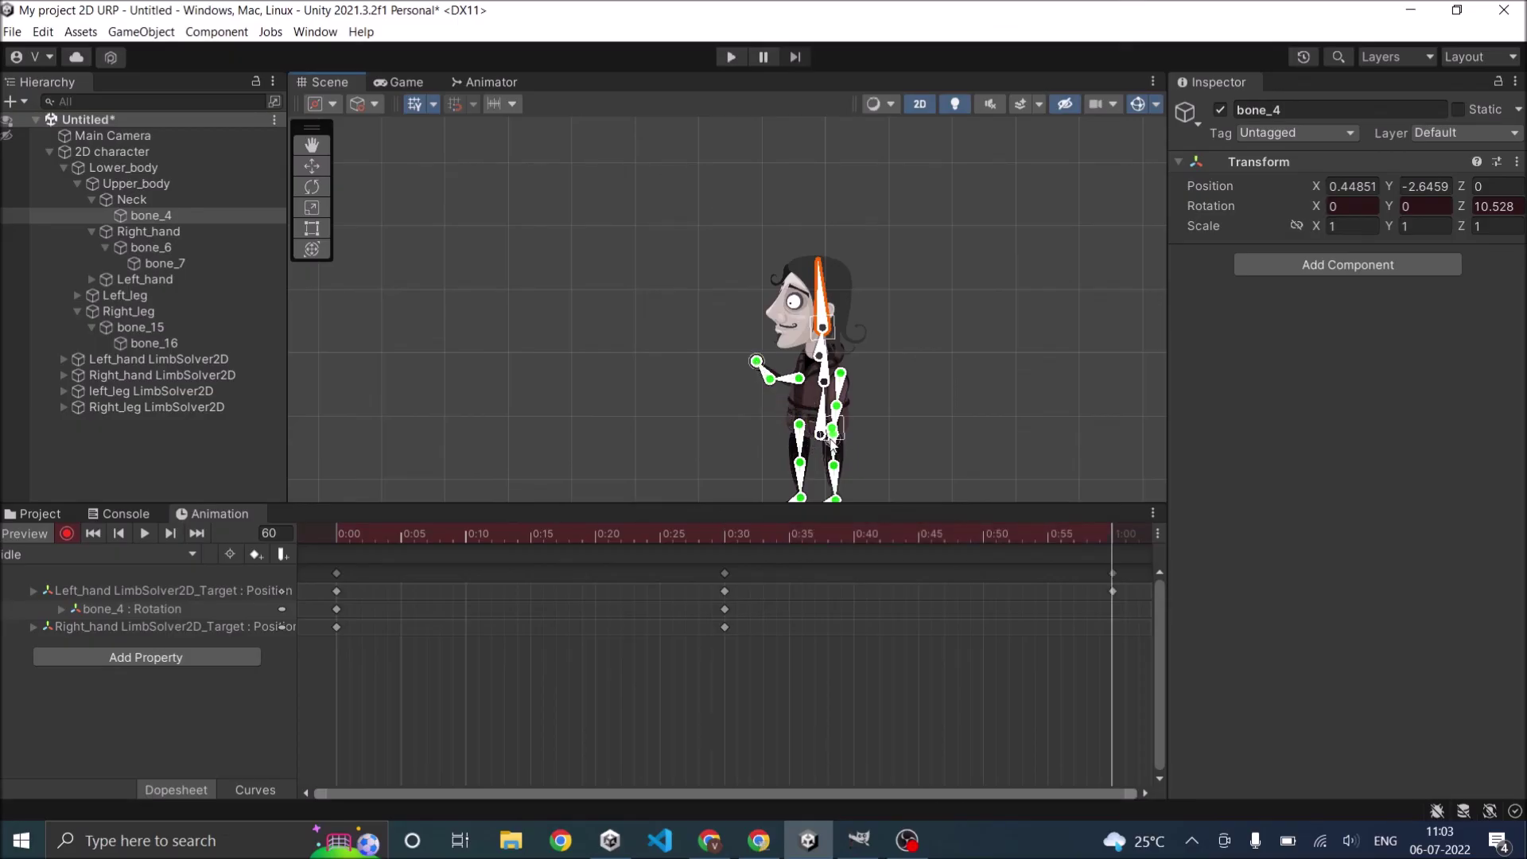
{"action": "left_click_drag", "start_coordinate": [833, 440], "coordinate": [853, 427]}
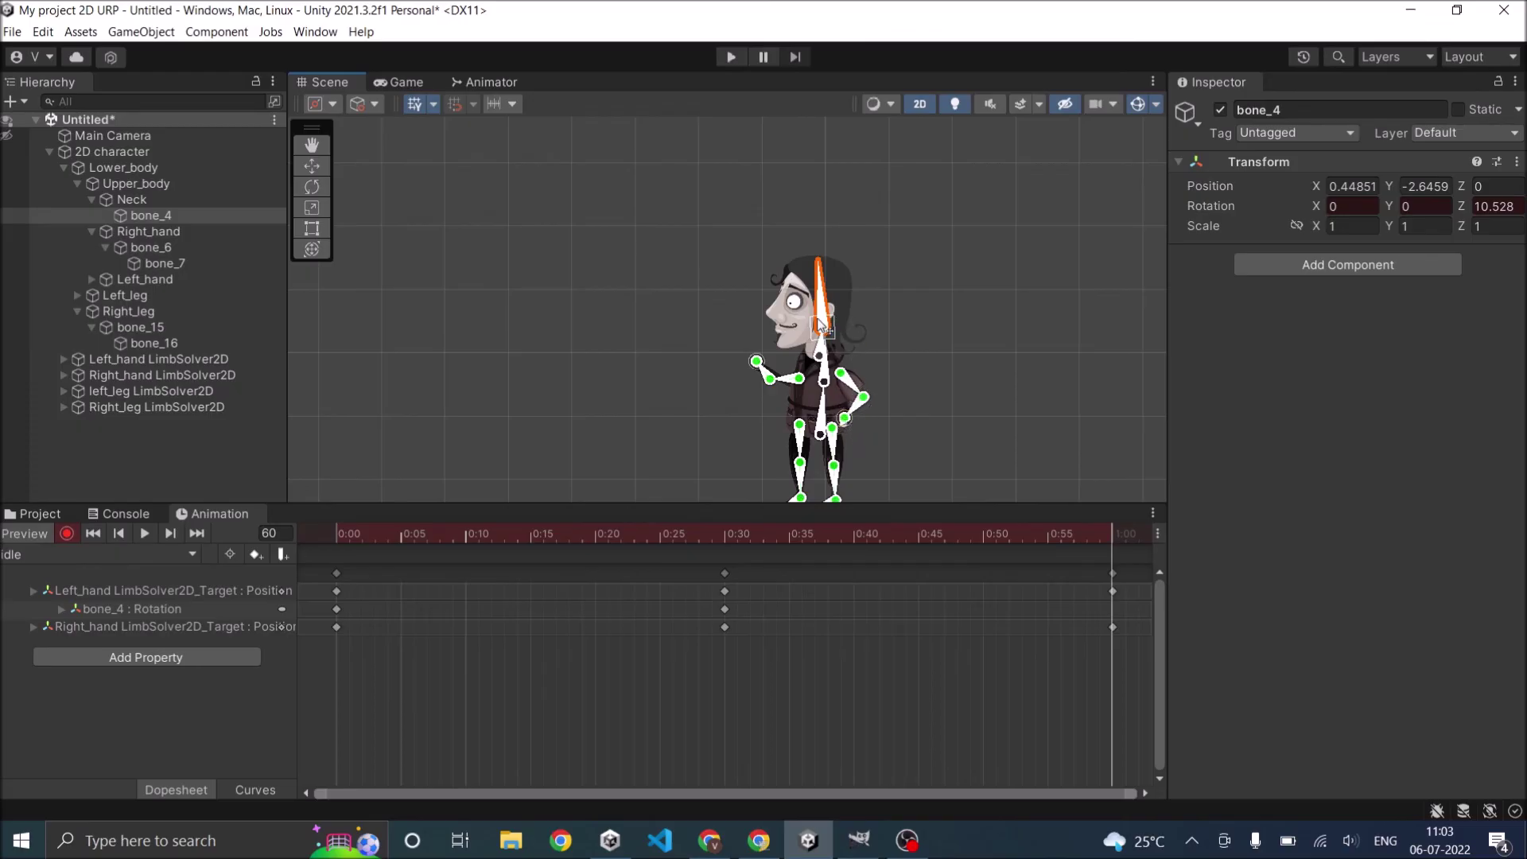
{"action": "left_click_drag", "start_coordinate": [822, 292], "coordinate": [810, 299]}
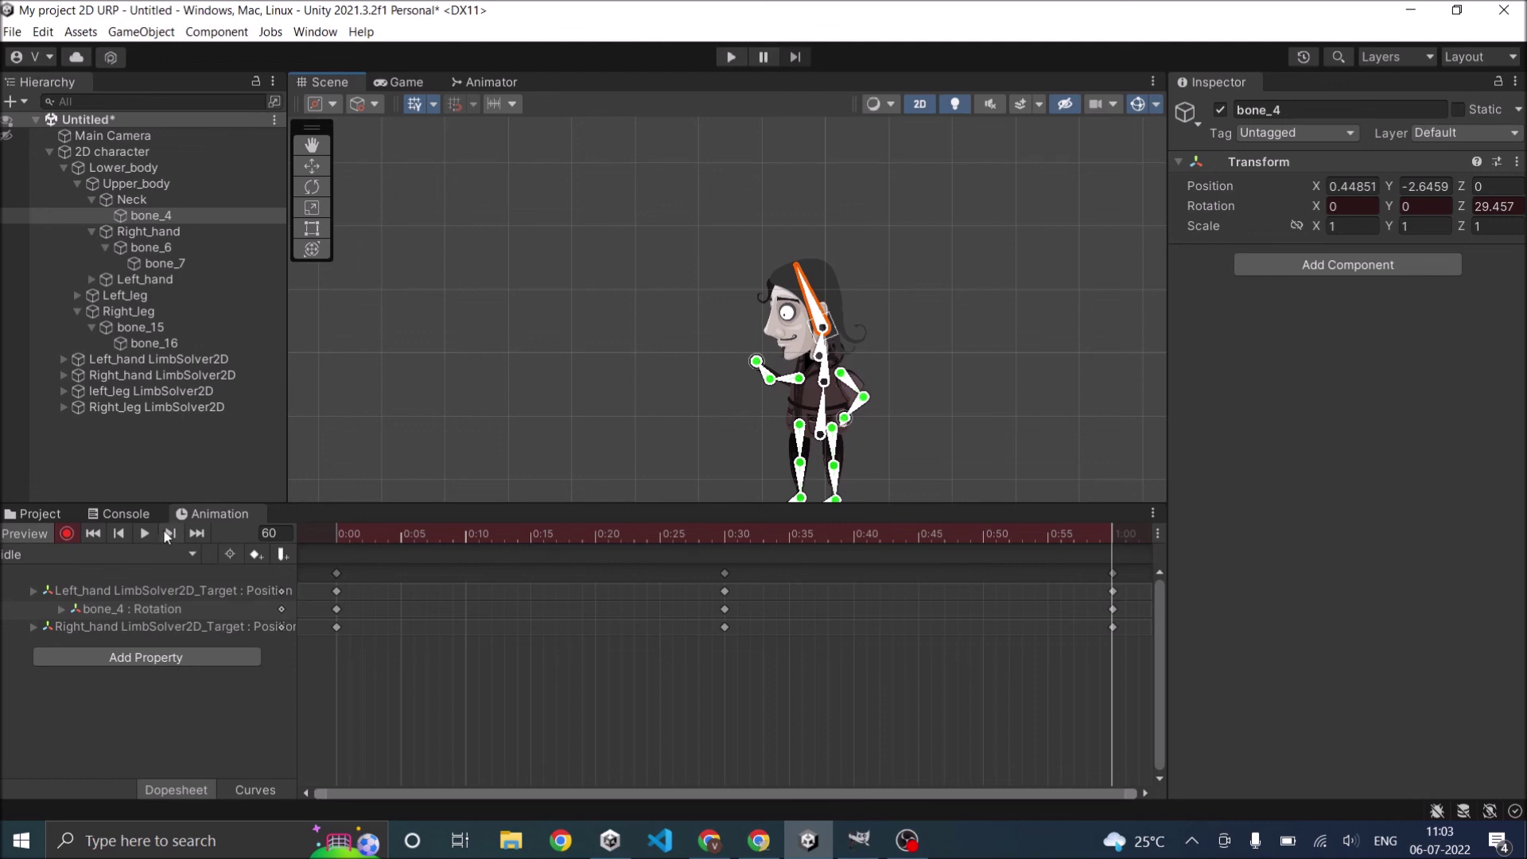
Play the idle clip and preview it in the Game view zoomed out to about 1.1x scale
{"action": "left_click", "coordinate": [145, 534]}
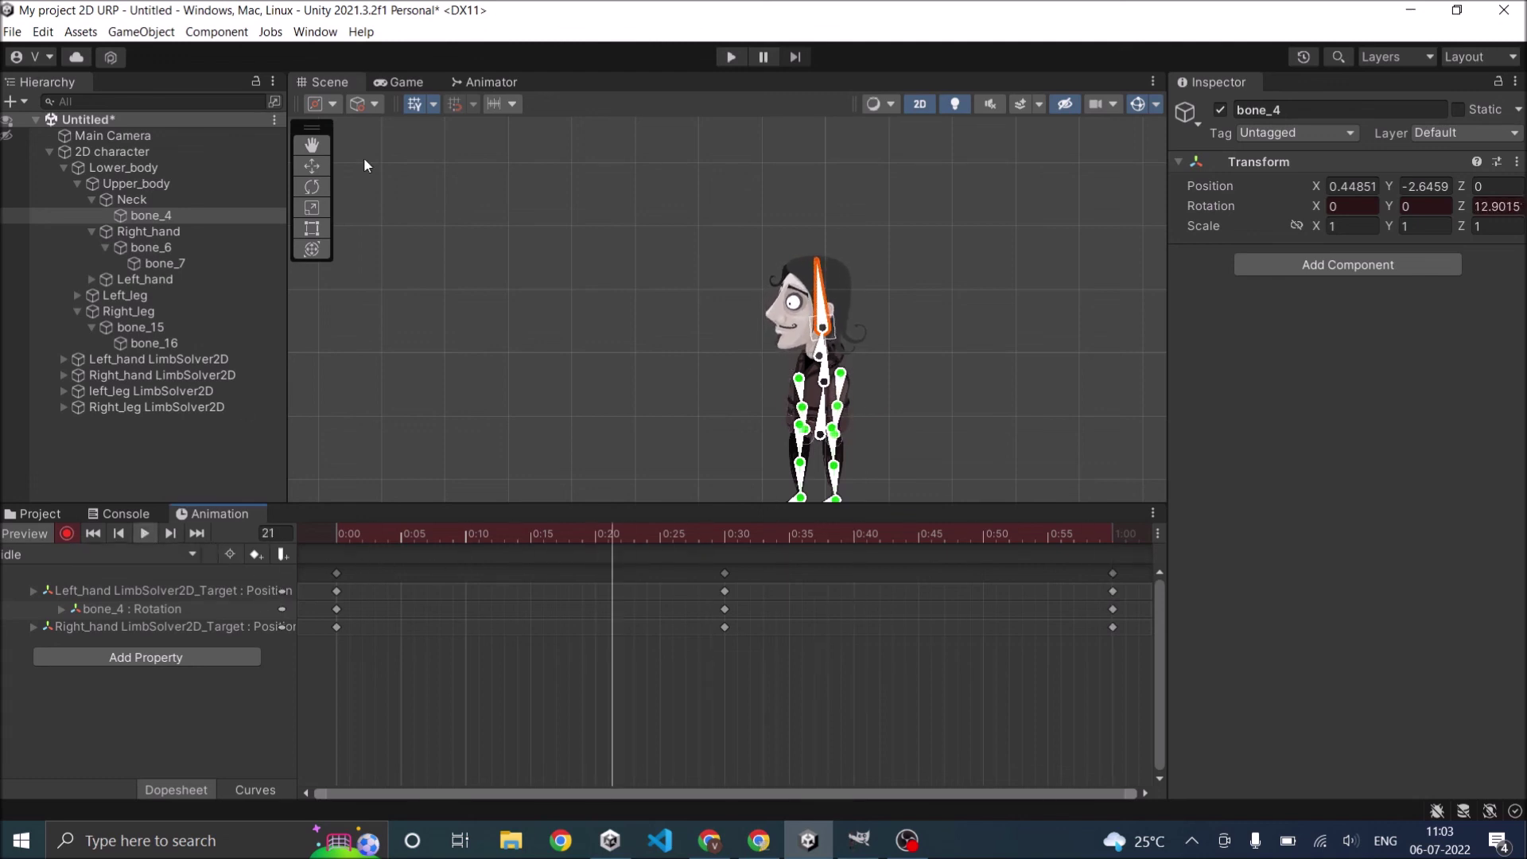
{"action": "left_click", "coordinate": [419, 80]}
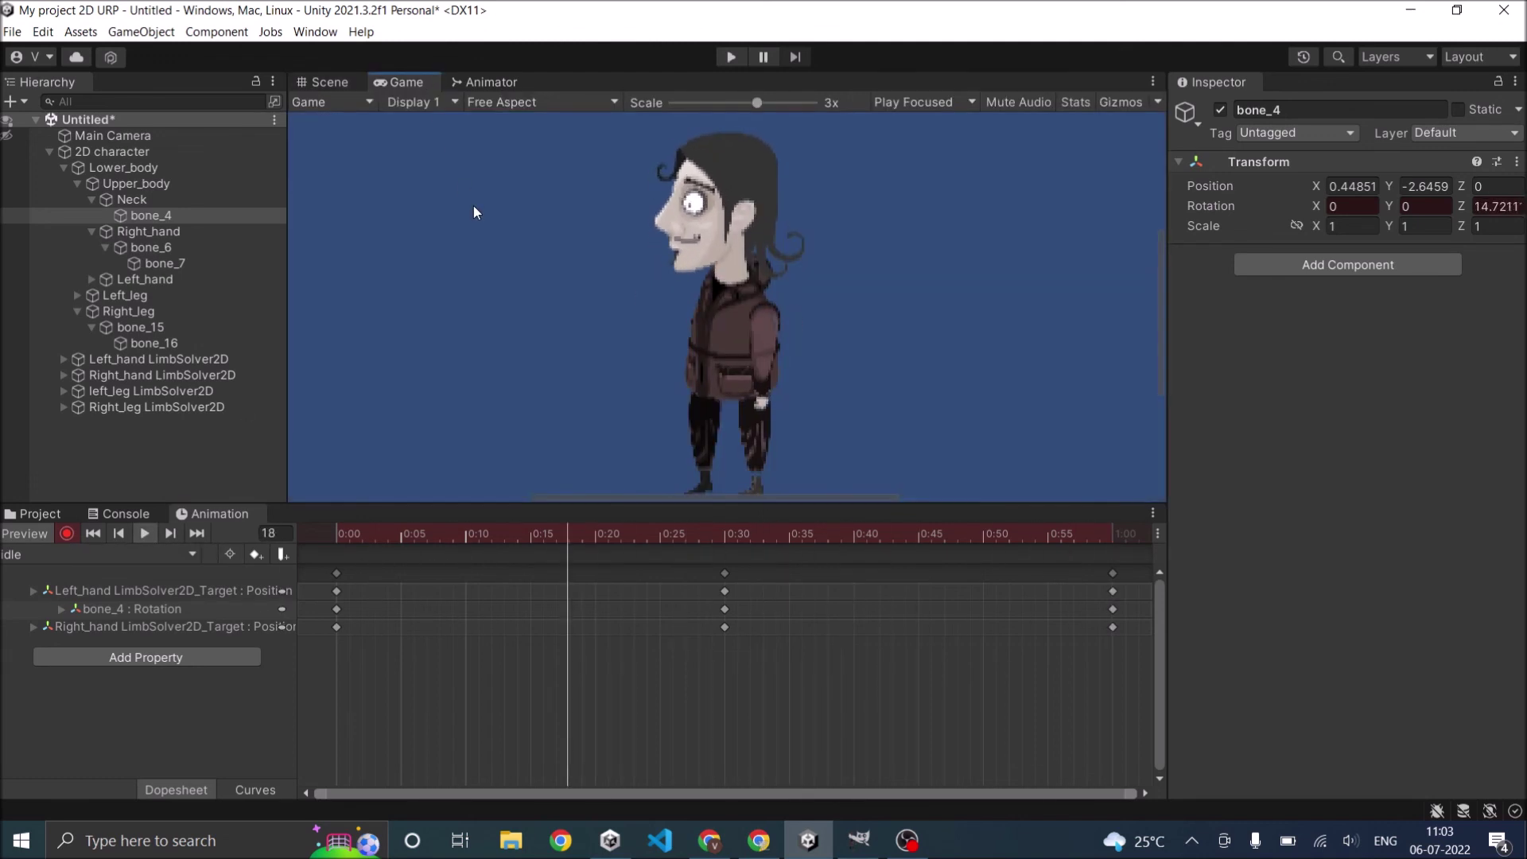
{"action": "scroll", "coordinate": [795, 307], "scroll_direction": "down", "scroll_amount": 6}
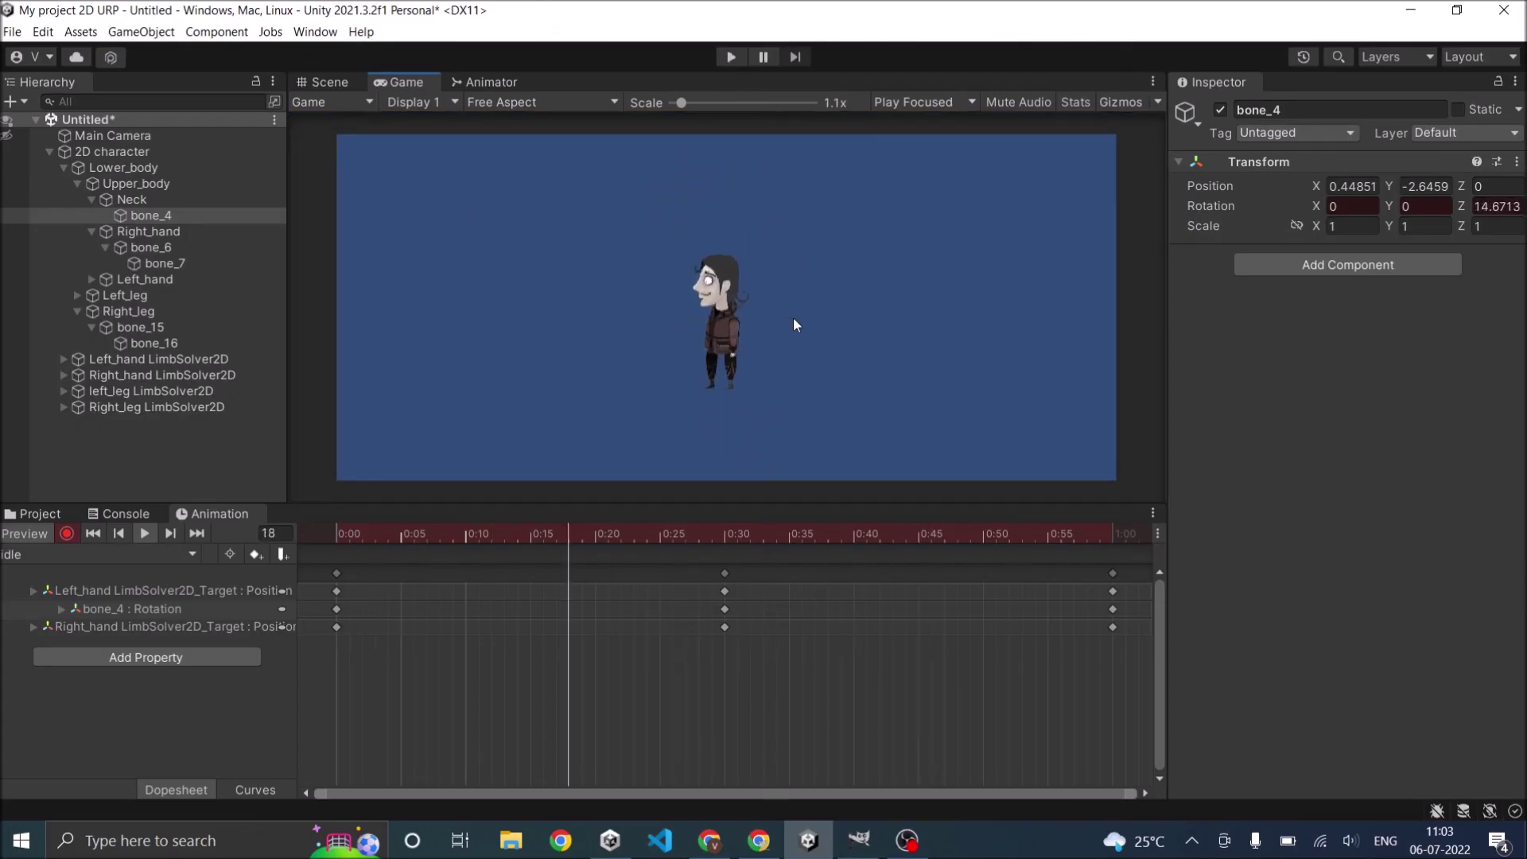